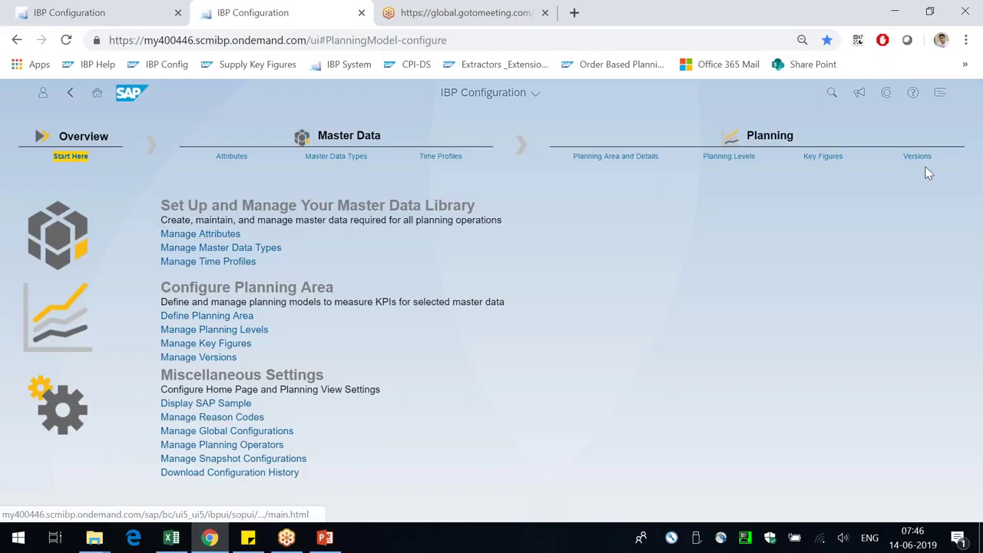
- Open the version configuration and choose TESTCONF2 as the planning area
click(925, 162)
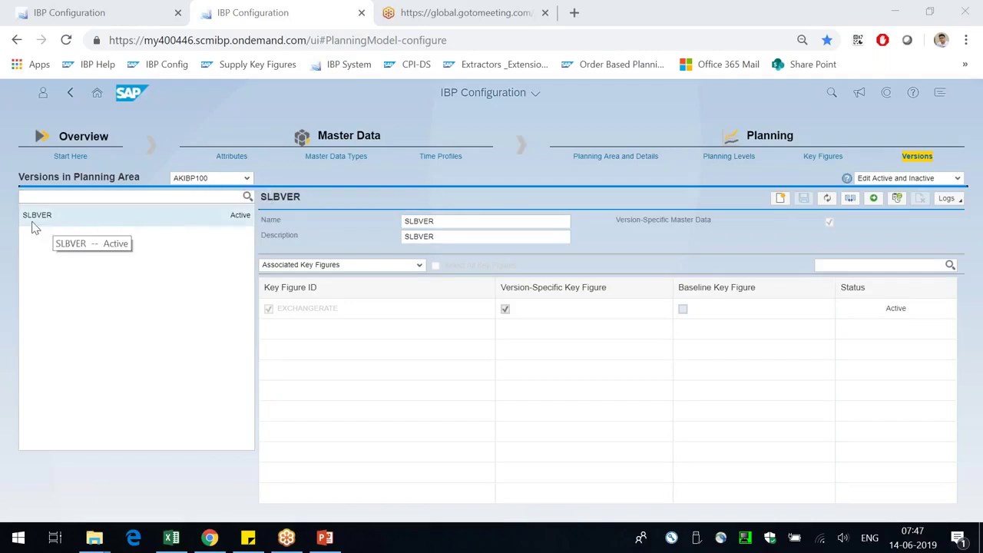
click(246, 181)
click(247, 181)
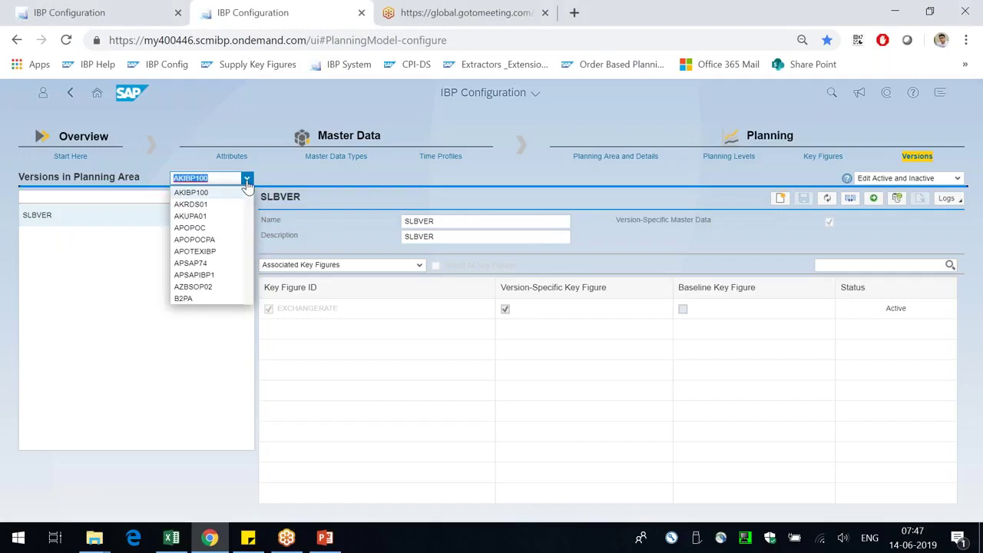
text(TESTCONF2)
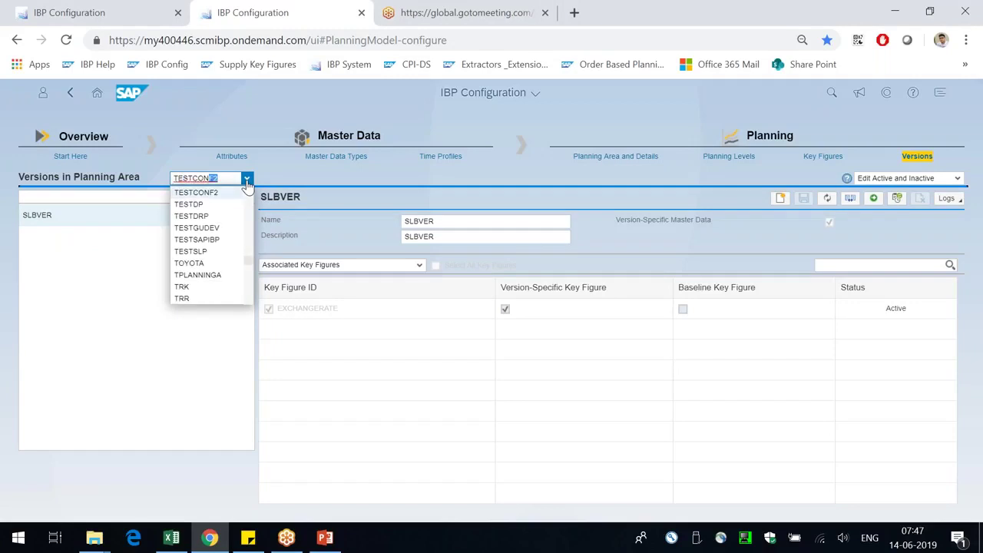
click(306, 192)
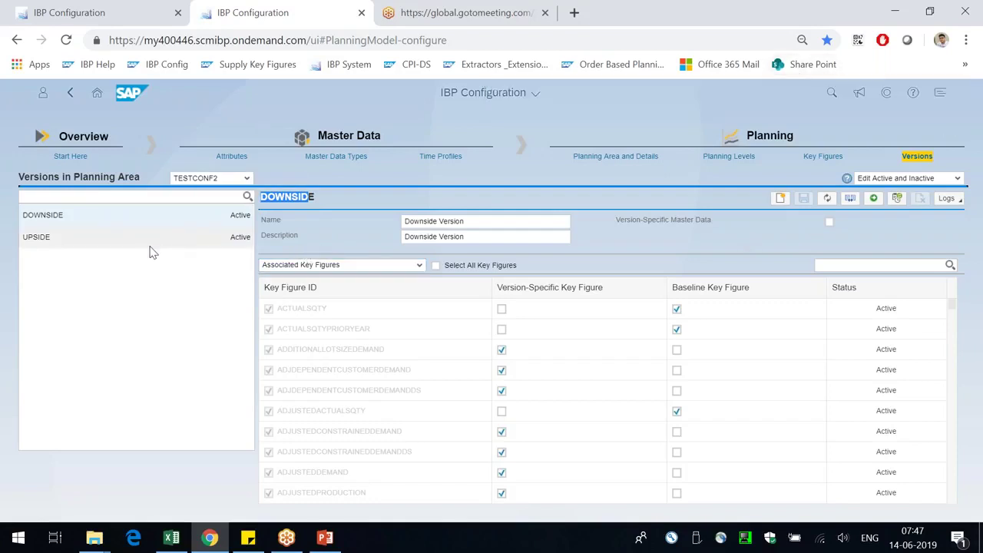
- Display the details of the UPSIDE version in planning area TESTCONF2
click(323, 235)
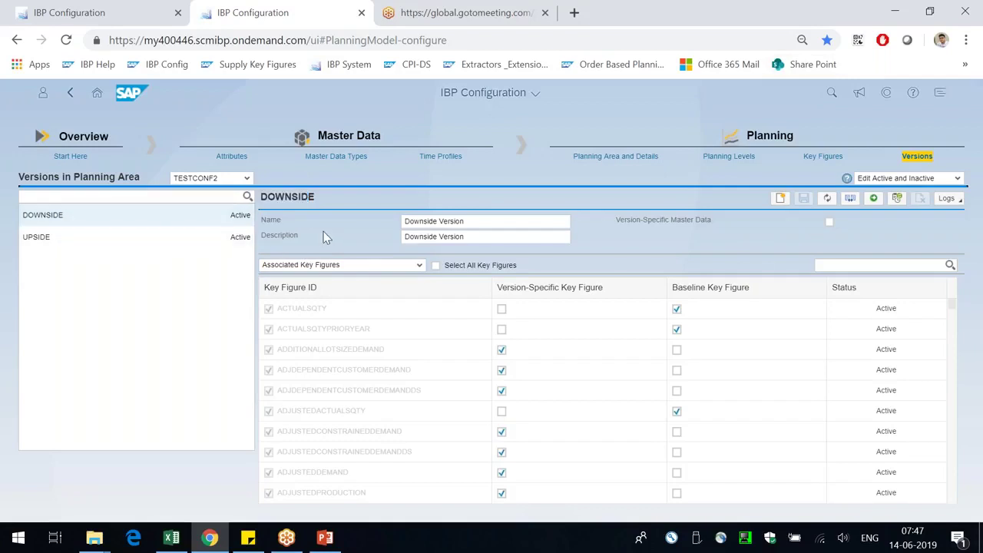
click(134, 236)
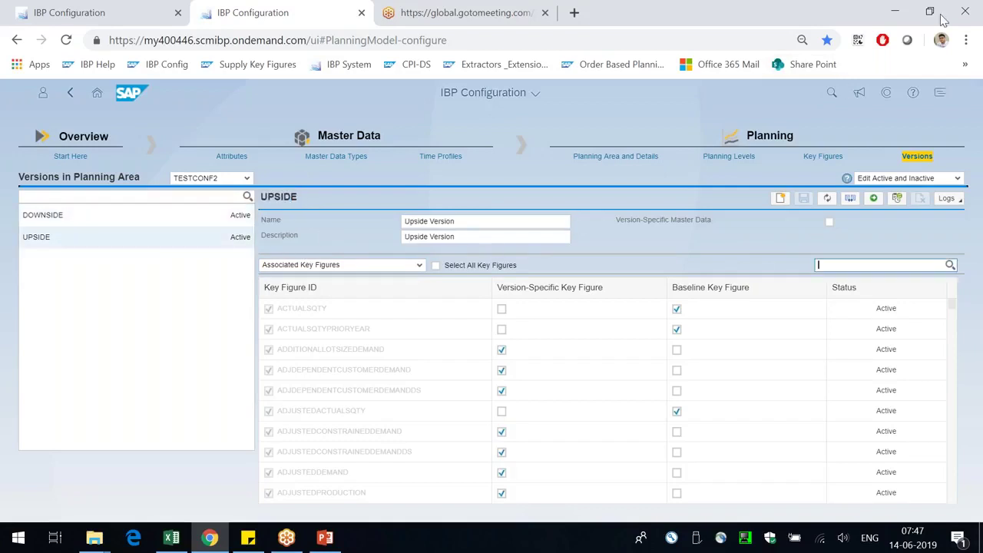
click(806, 21)
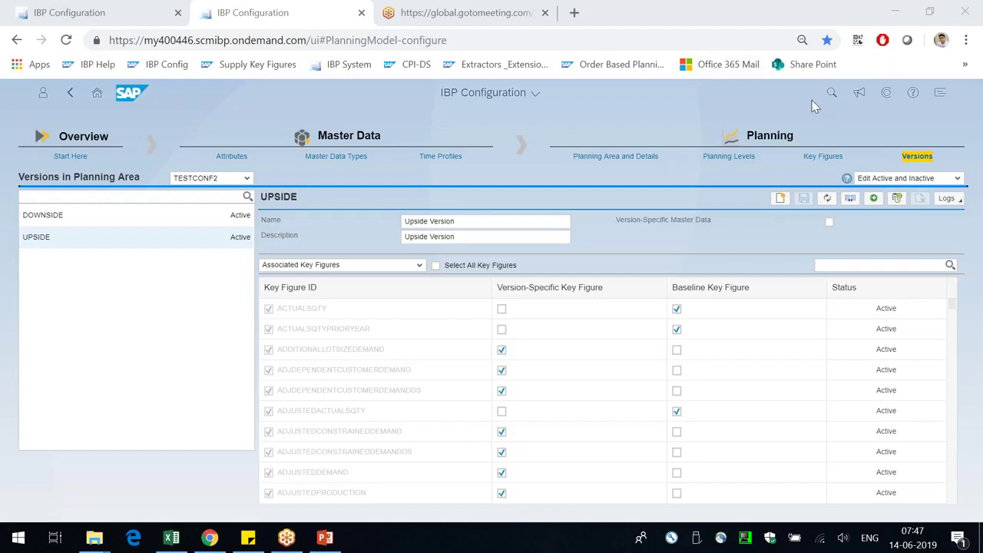
- Examine which key figures of the DOWNSIDE version are version-specific and which are baseline
click(46, 214)
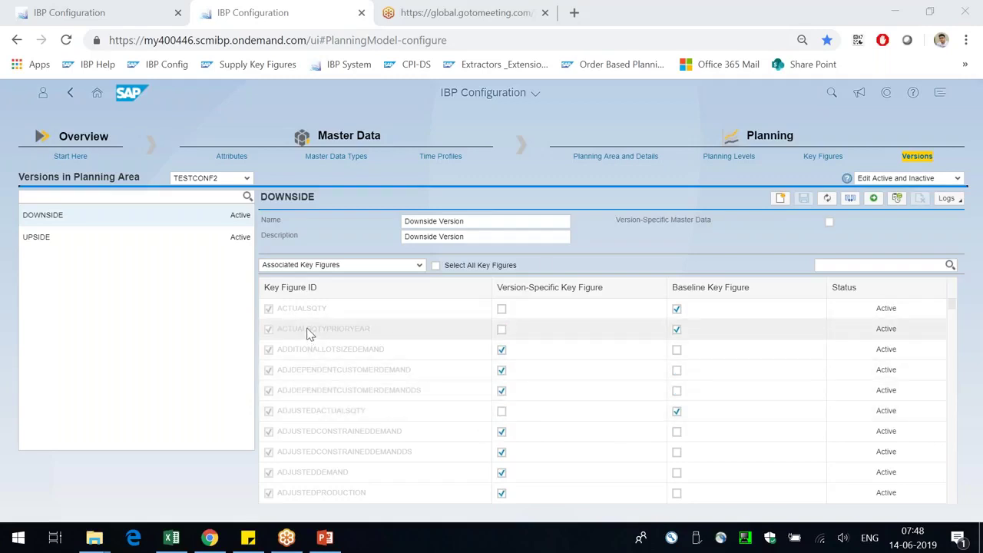
drag(287, 308, 323, 309)
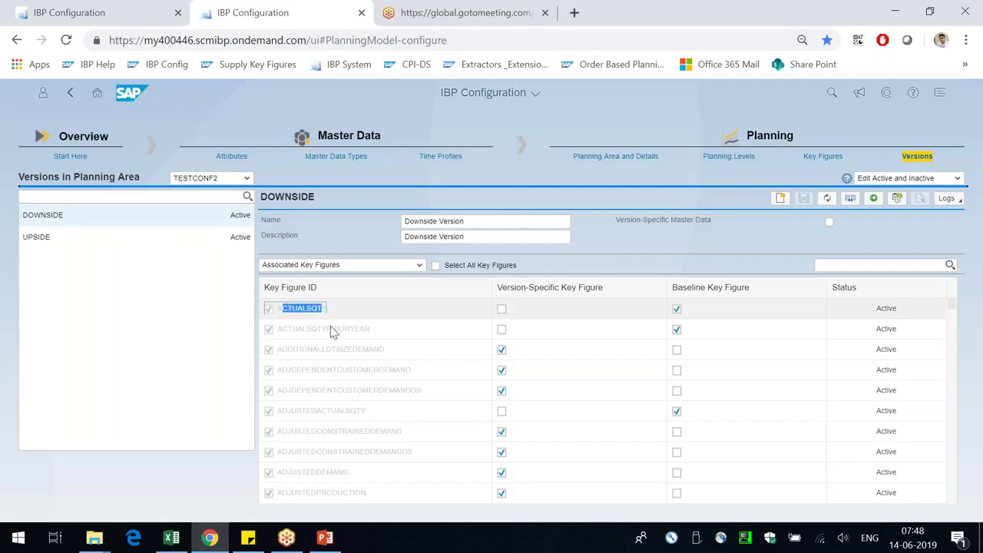
click(310, 316)
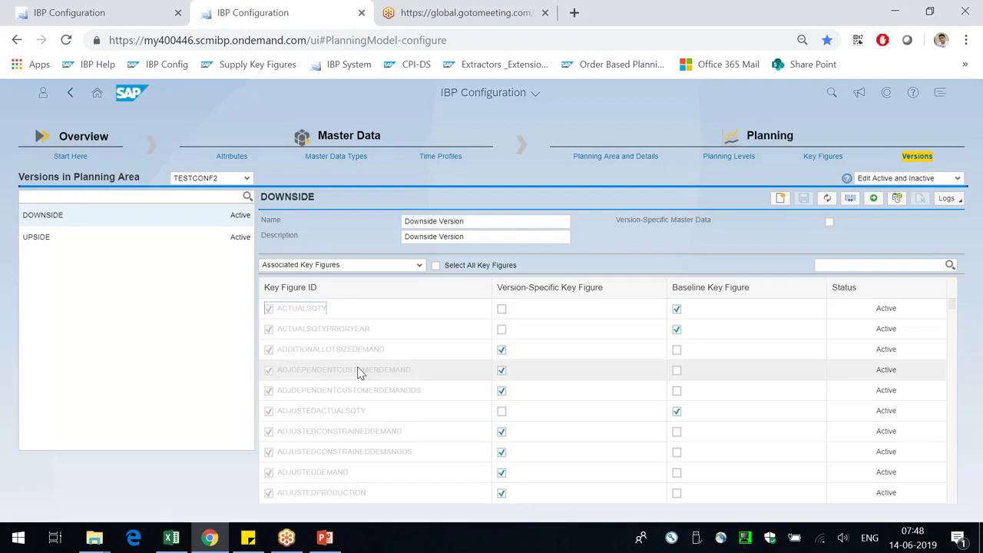
scroll(388, 445, down, 5)
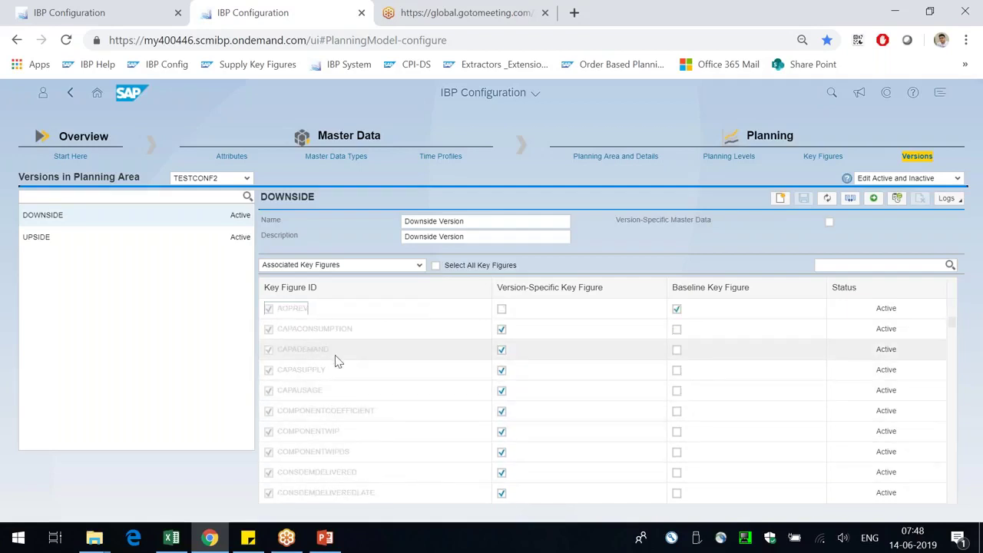
scroll(338, 361, up, 3)
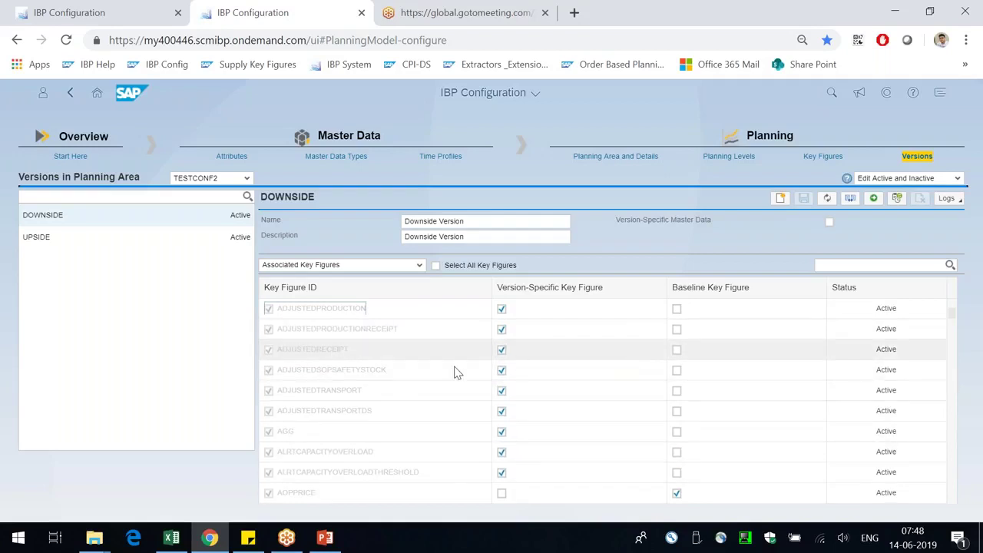
drag(291, 308, 355, 309)
drag(299, 329, 354, 330)
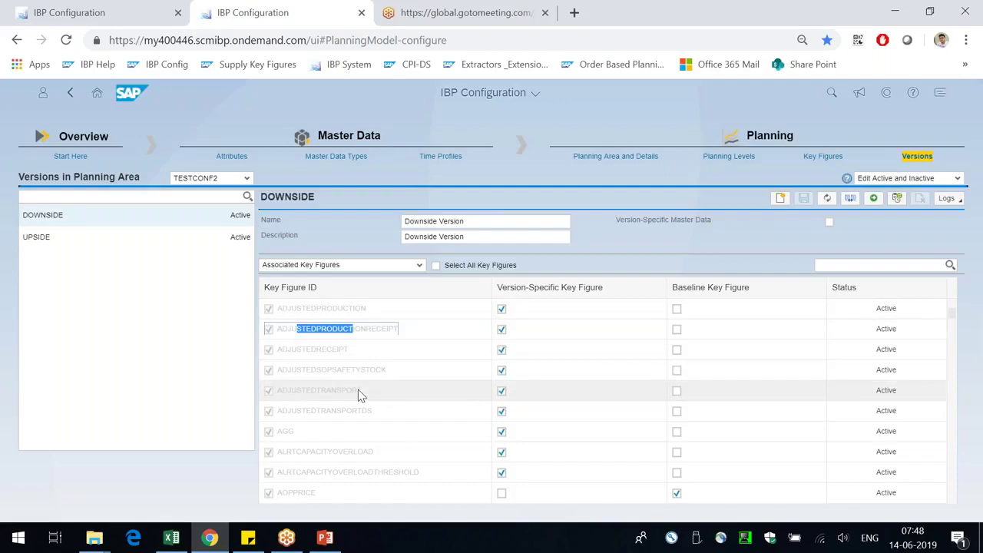
scroll(358, 389, up, 3)
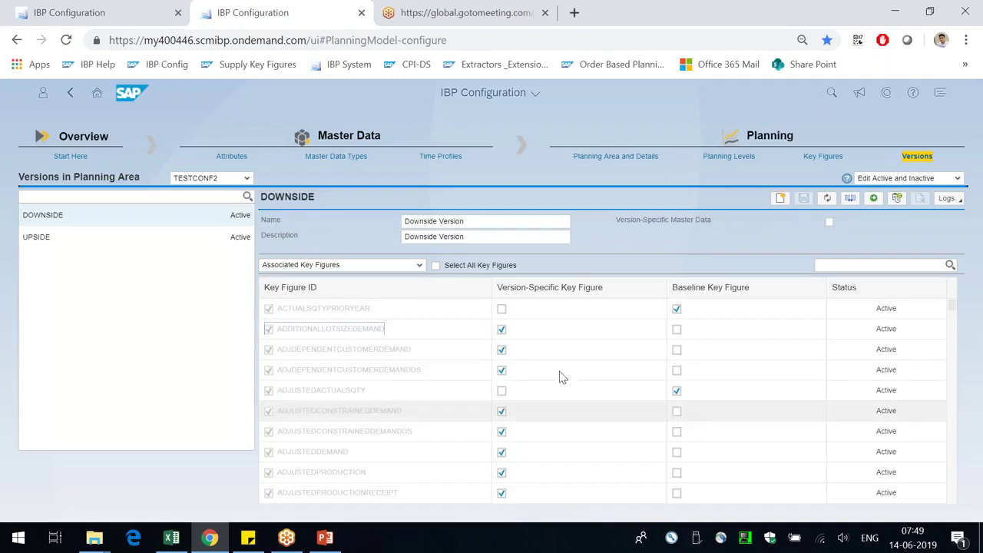
- Change the name of the UPSIDE version to Aggregate Planning
drag(474, 225, 340, 220)
click(71, 217)
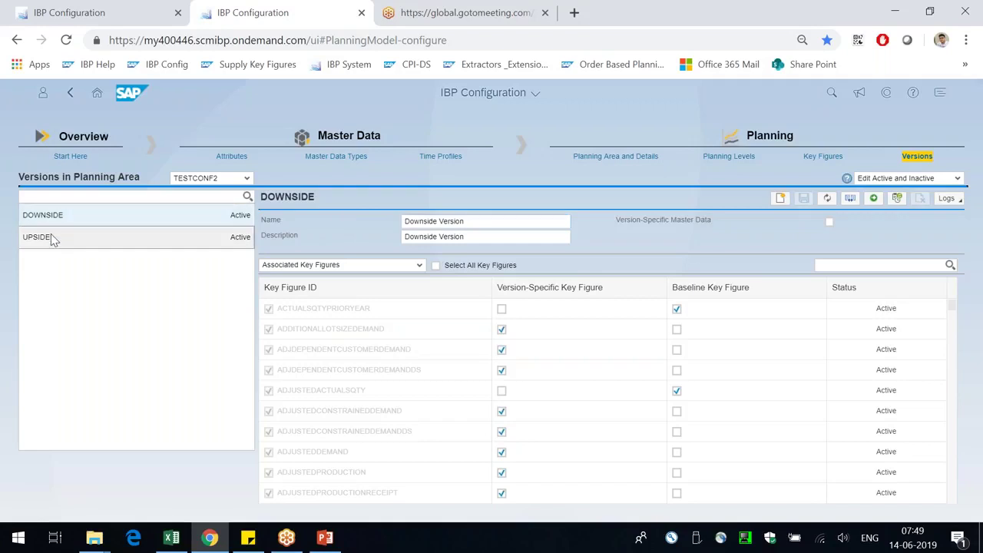
click(53, 240)
drag(494, 223, 197, 198)
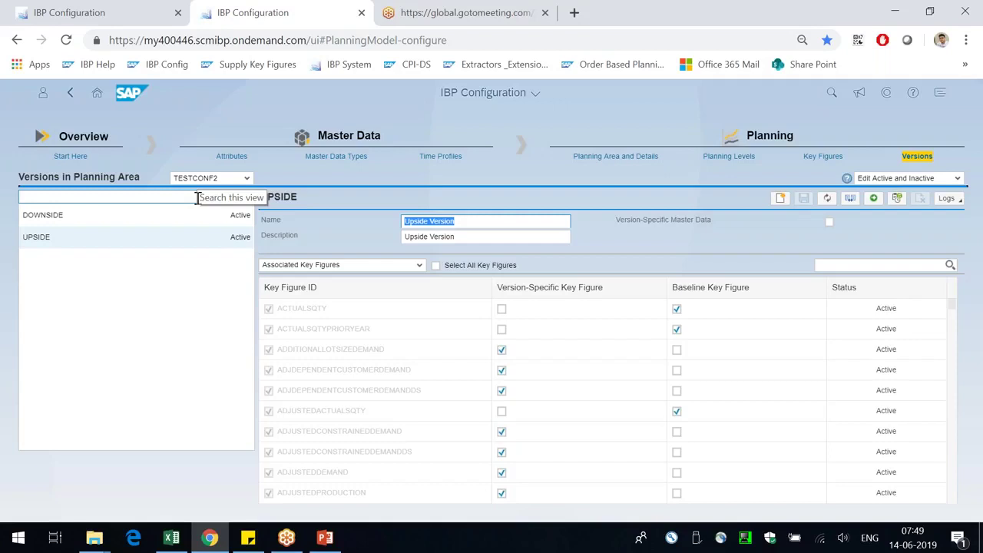
text(Aggregate Planning)
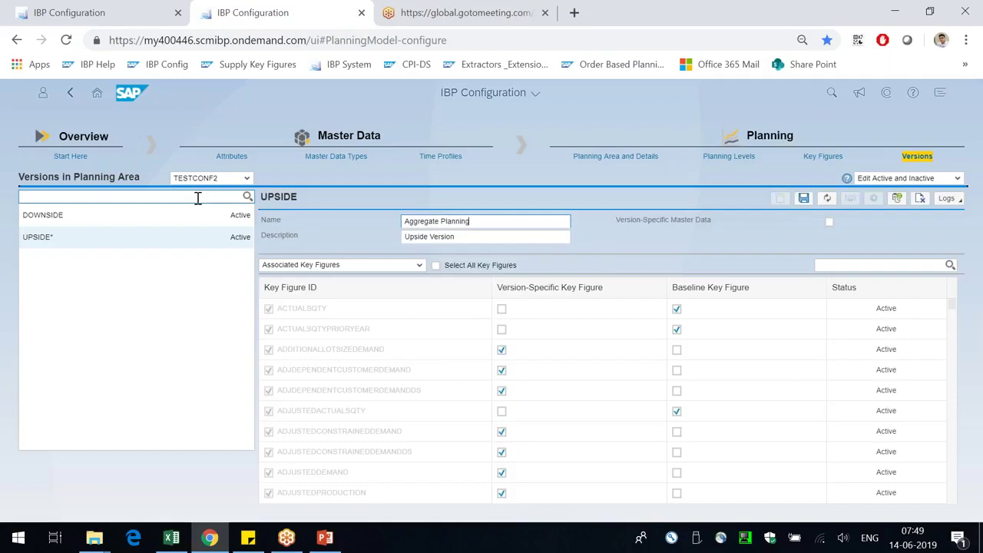
key(Tab)
text(Aggregate Planning)
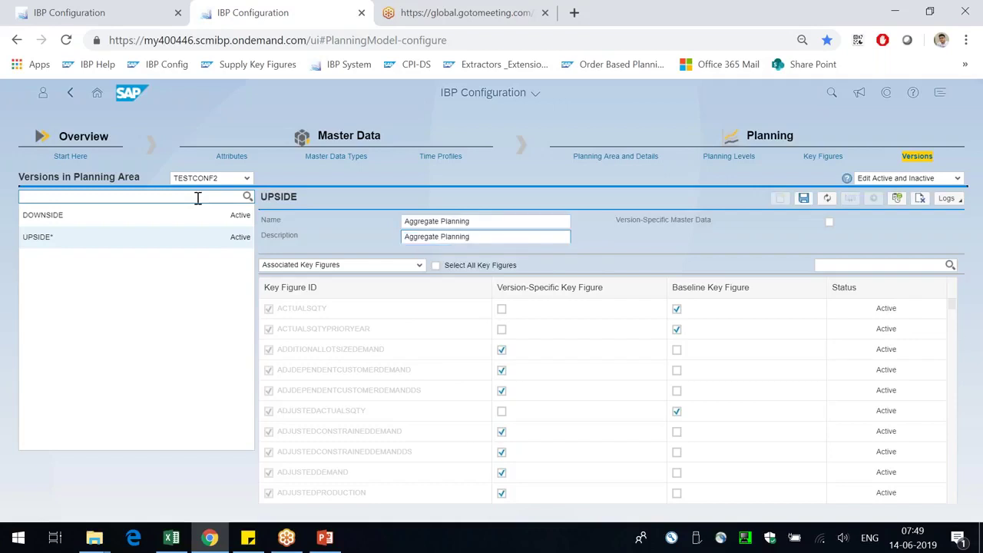
key(ctrl+z)
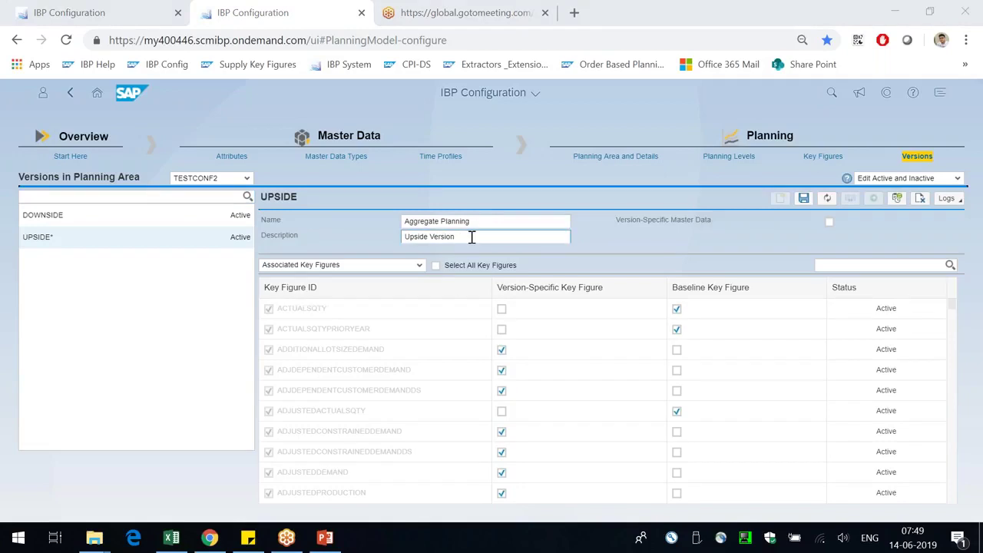
- Copy the UPSIDE version's name, Aggregate Planning, into its description
drag(494, 222, 353, 220)
key(ctrl+c)
drag(492, 237, 352, 238)
key(ctrl+v)
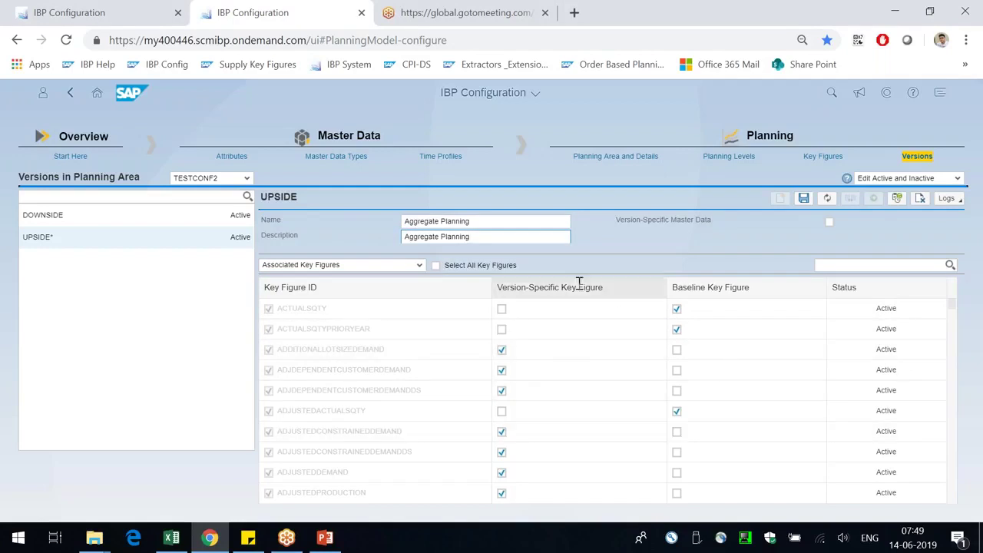
- Enable version-specific master data for the UPSIDE version
click(829, 223)
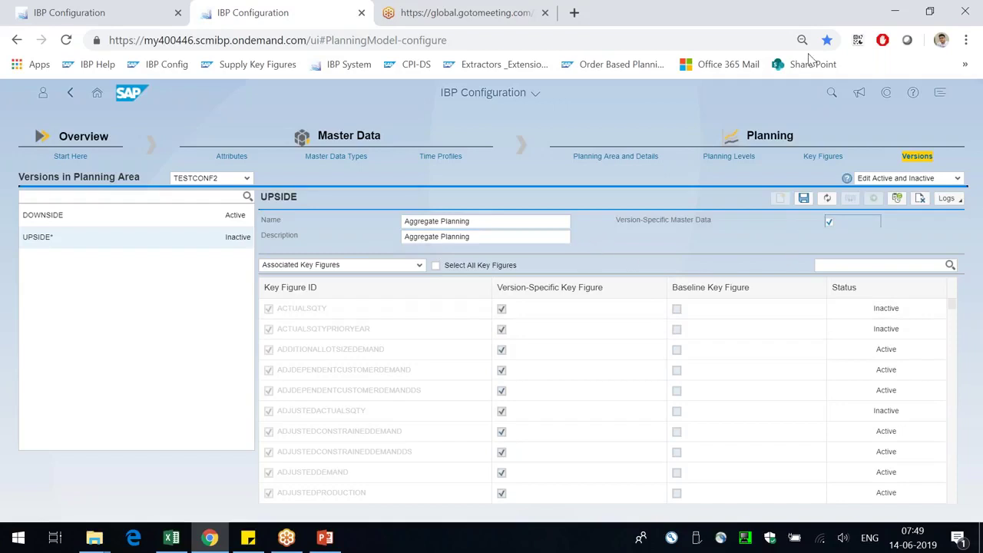
click(797, 19)
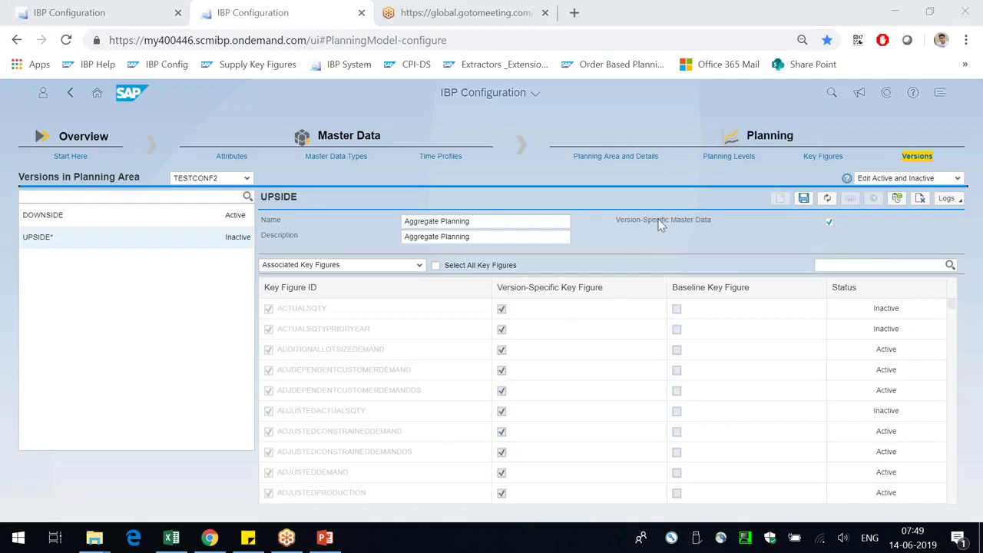
drag(657, 221, 701, 223)
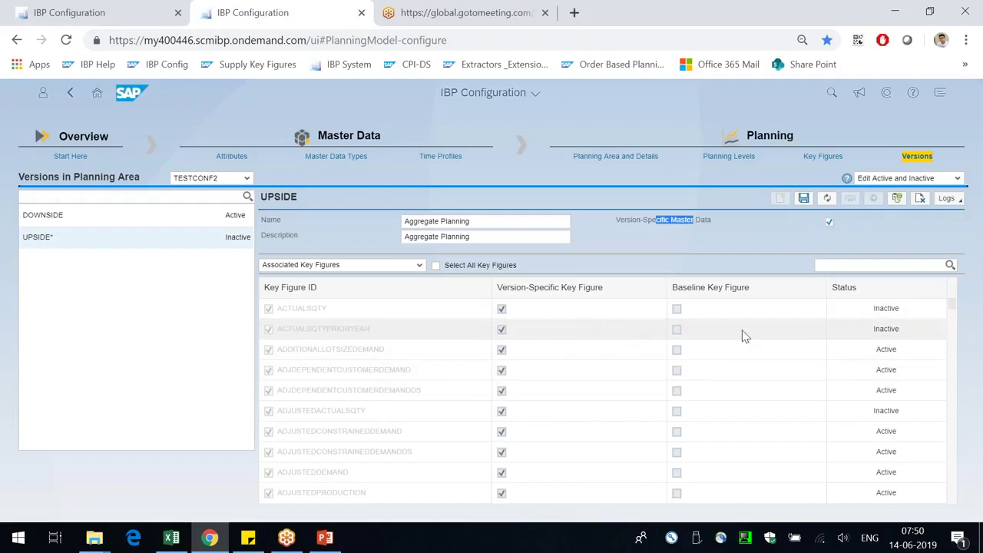
- Associate all key figures with the UPSIDE version, check the list, and save the version
click(437, 265)
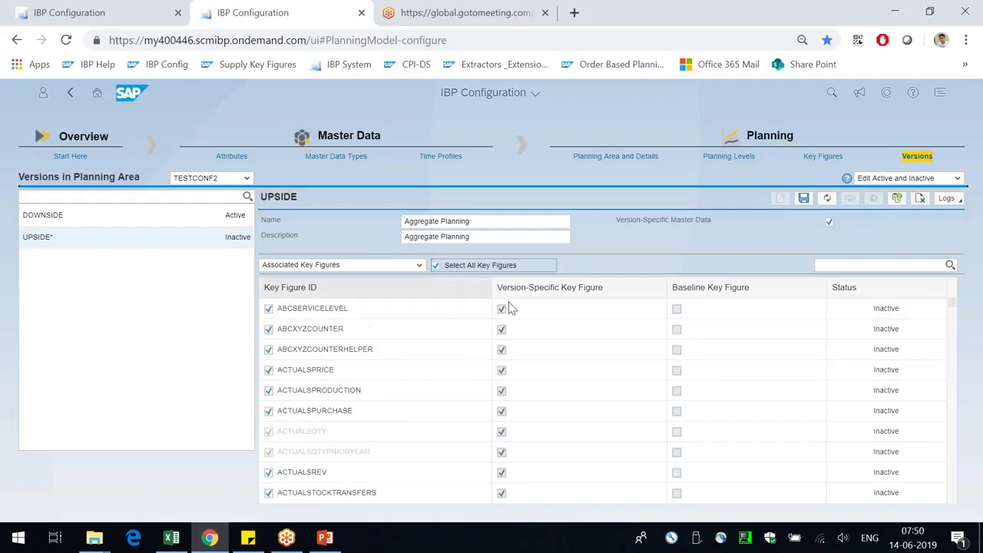
drag(952, 327, 953, 507)
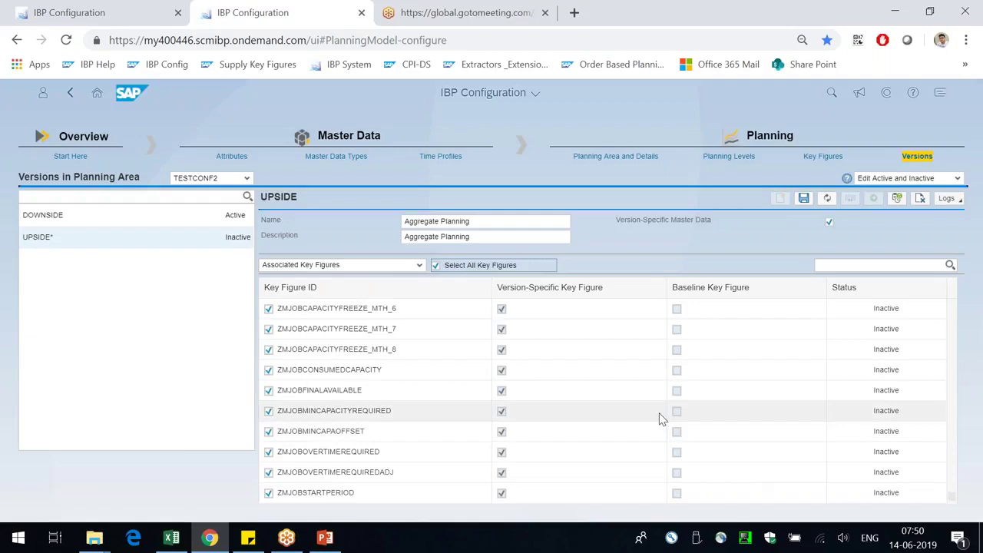
scroll(649, 433, up, 5)
scroll(649, 432, down, 5)
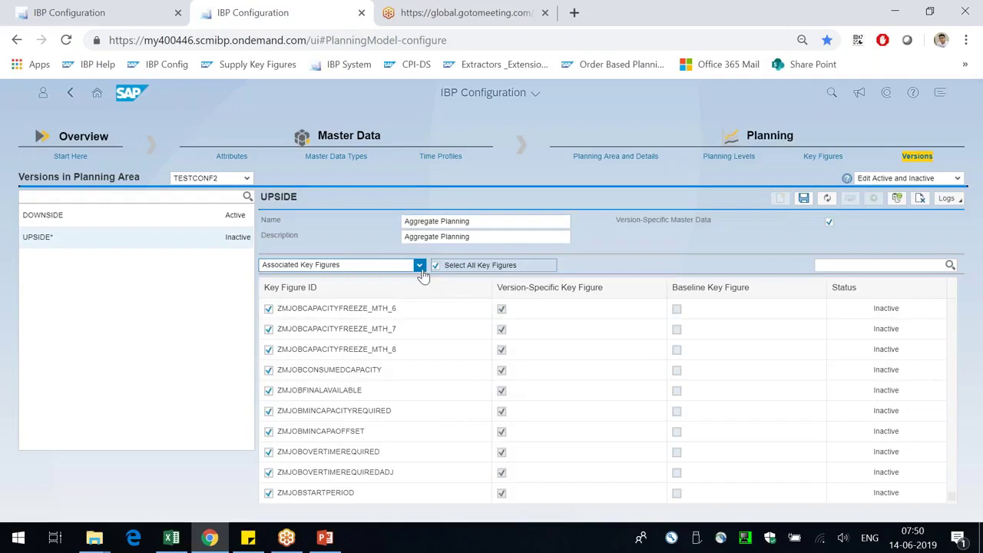
scroll(548, 362, up, 3)
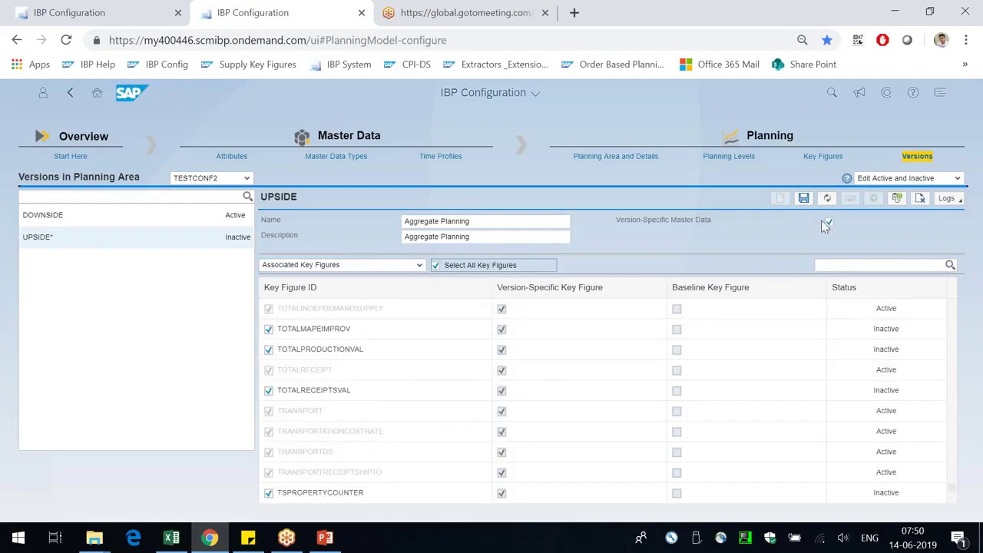
click(804, 198)
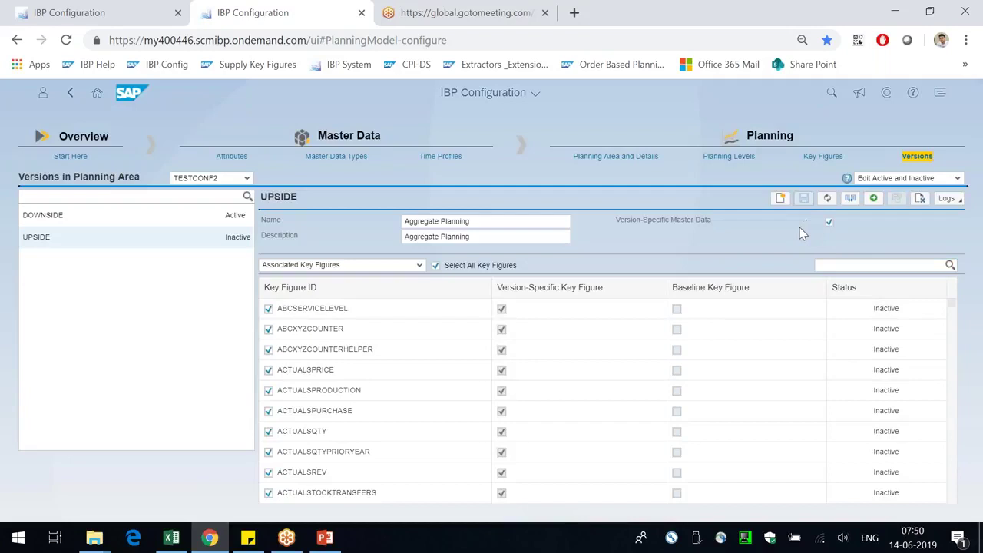
- Open the key figure configuration for planning area TESTCONF2
click(79, 16)
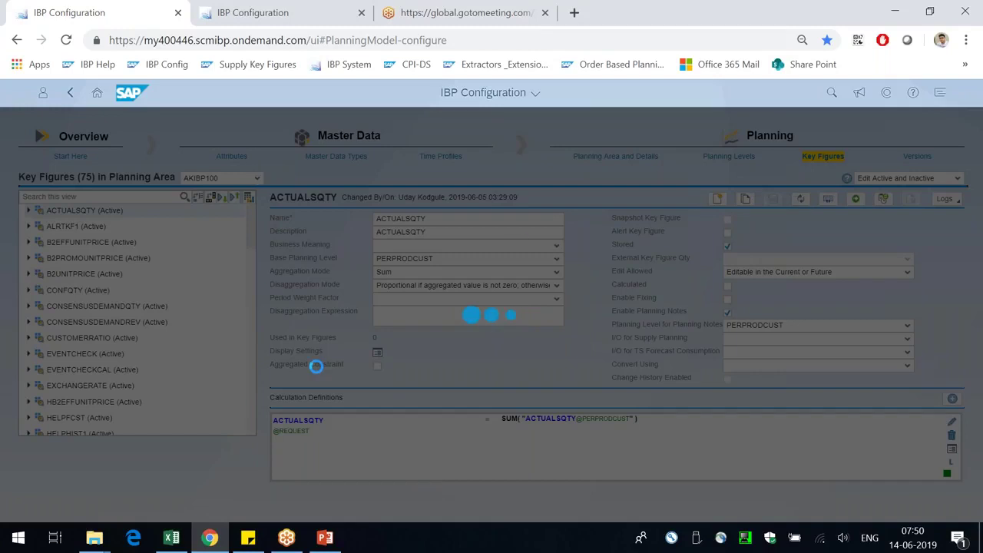
click(261, 14)
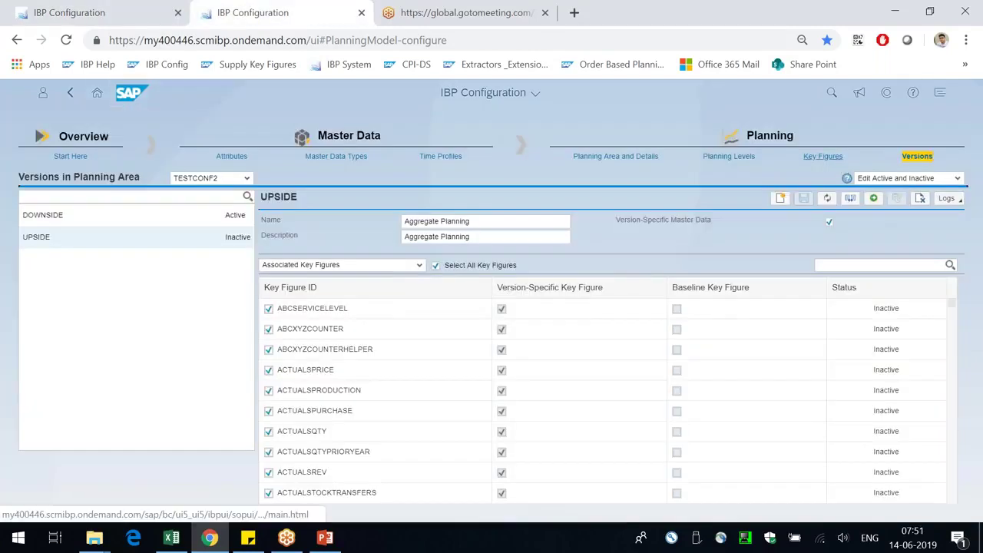
click(821, 157)
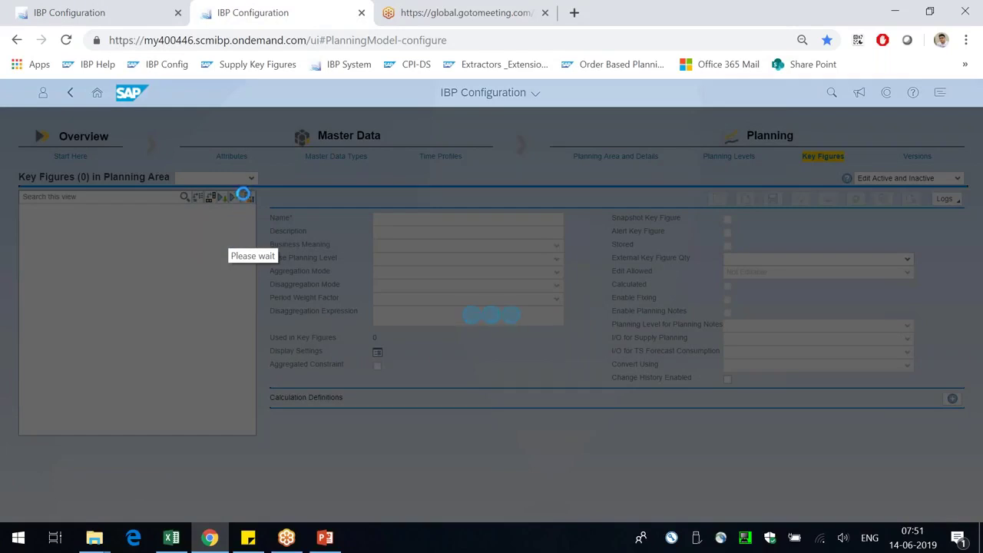
click(141, 9)
click(253, 11)
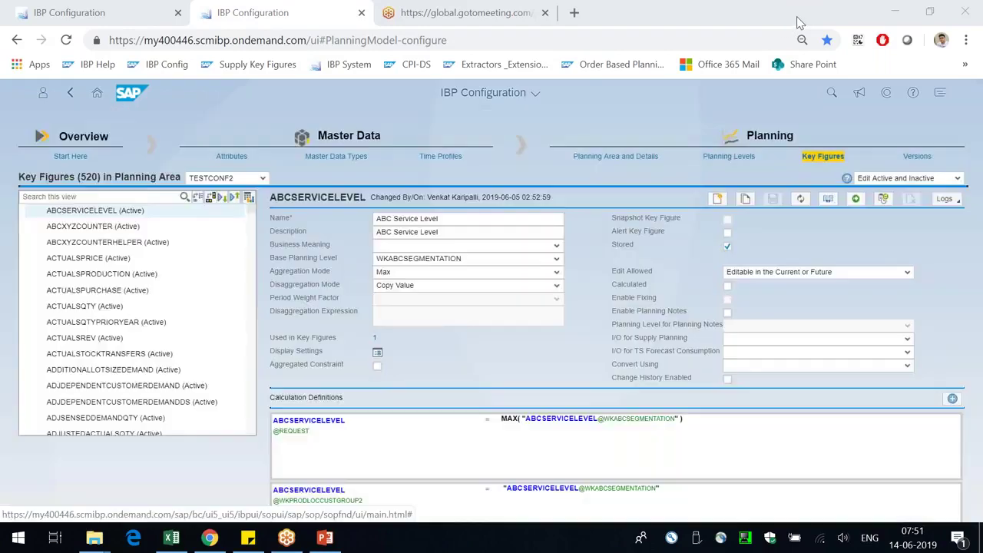
- Search the TESTCONF2 key figures for mjob
click(164, 196)
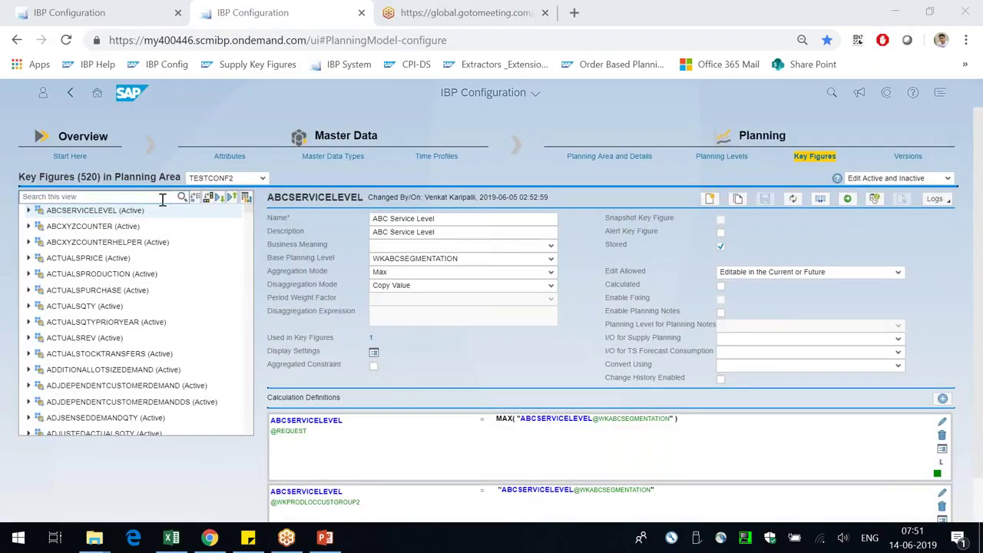
text(mjob)
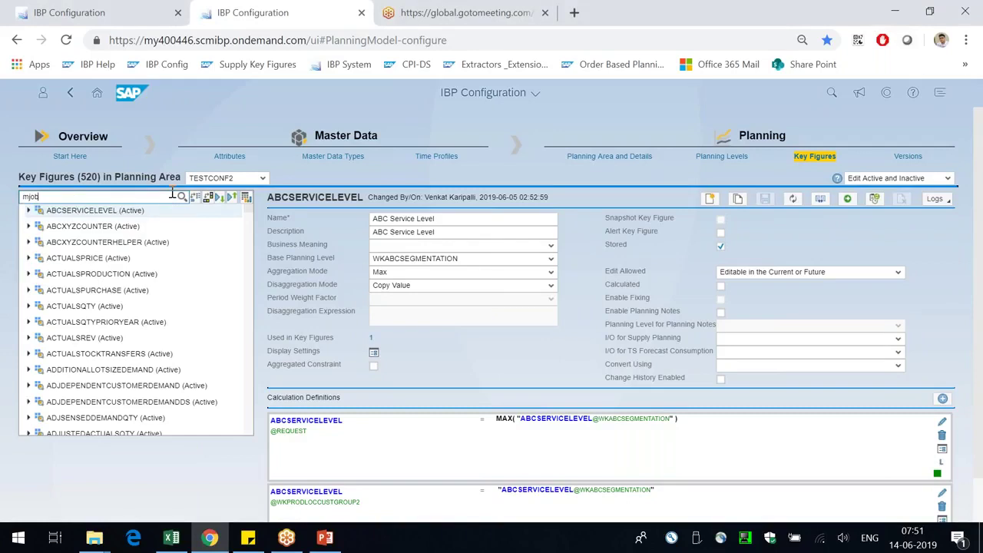
key(Return)
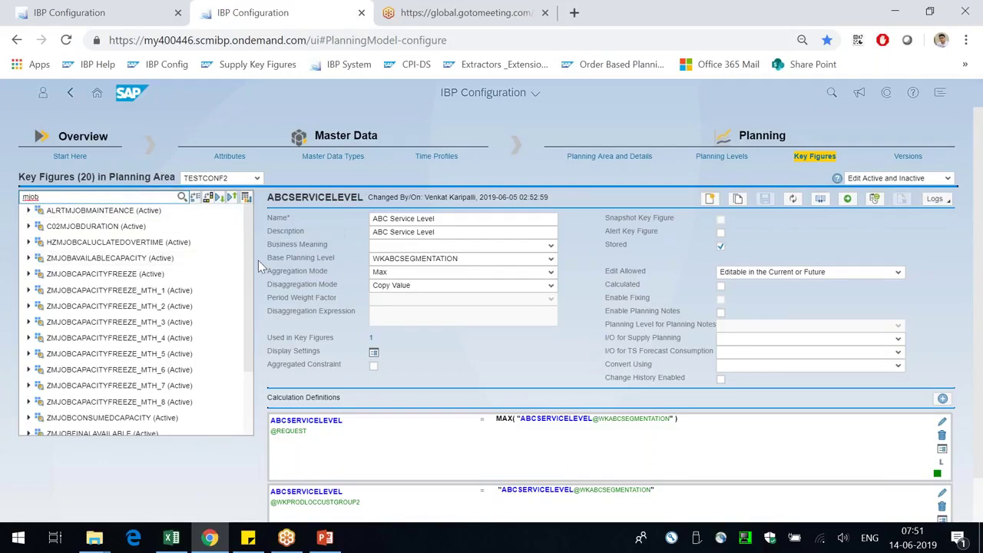
- Look through the mjob key figures and open the overtime required key figure ZMJOBOVERTIMEREQUIRED
scroll(245, 268, down, 3)
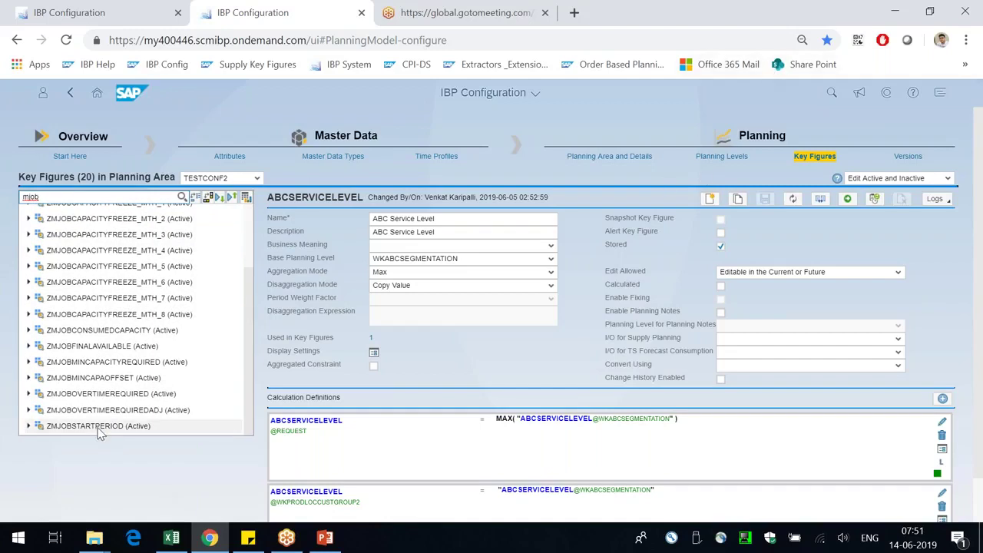
scroll(101, 432, up, 3)
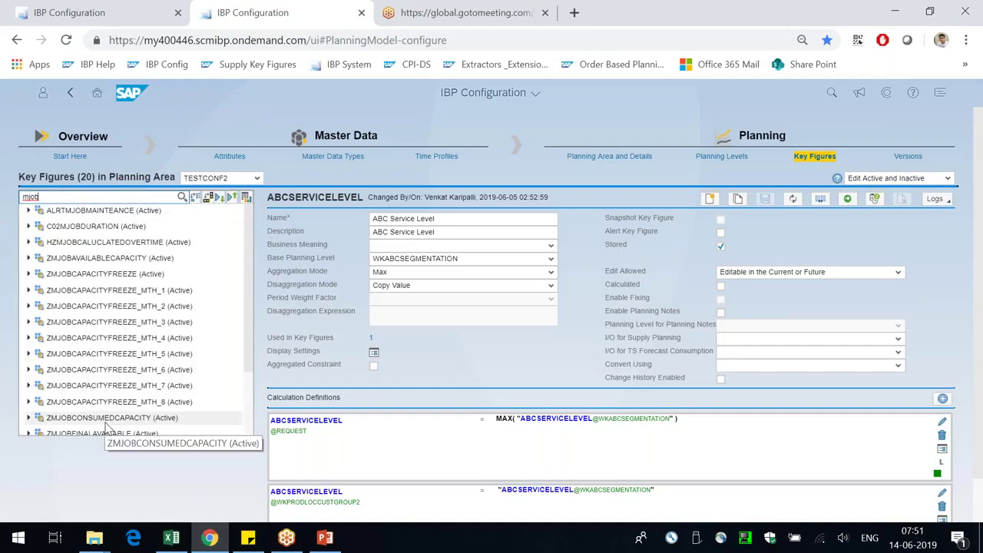
scroll(106, 427, down, 3)
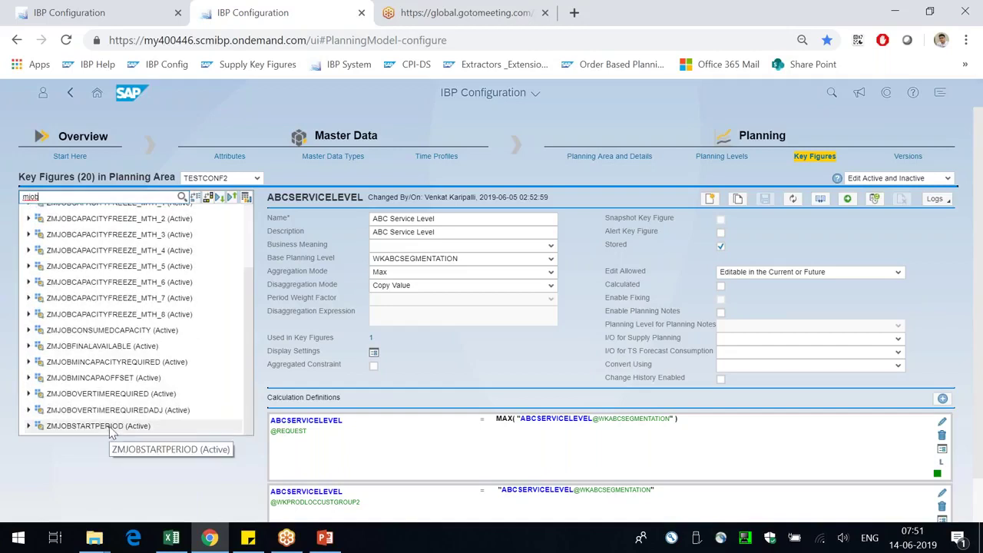
click(118, 468)
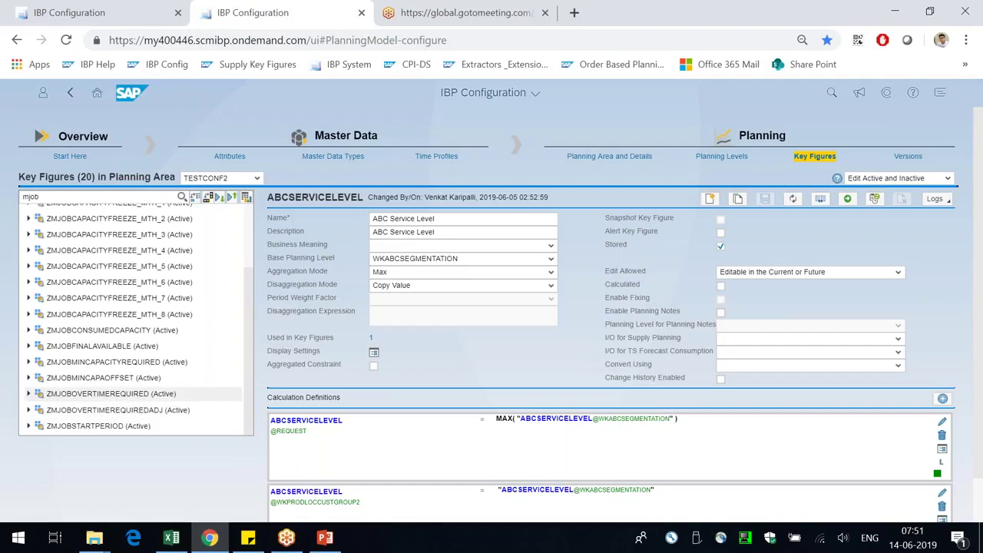
click(109, 395)
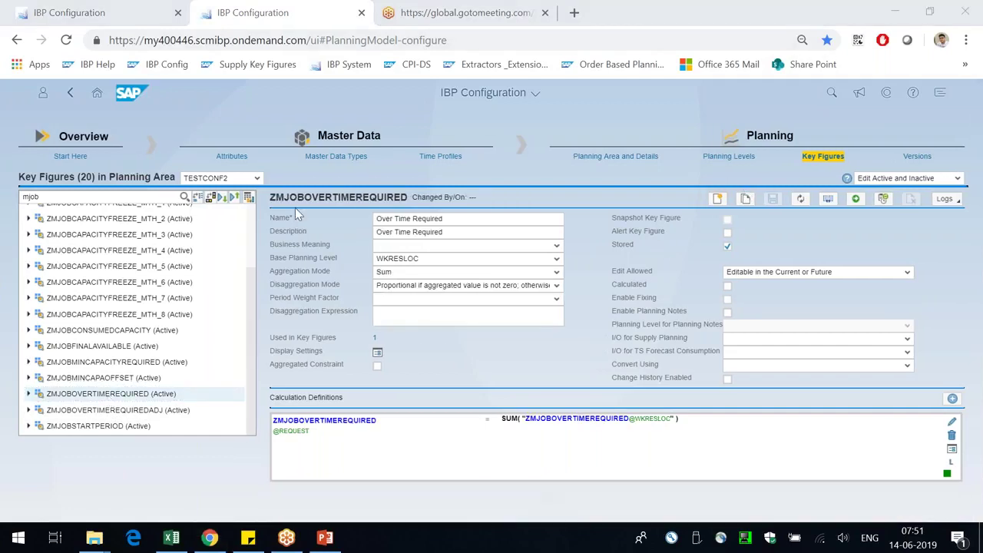
drag(332, 197, 418, 209)
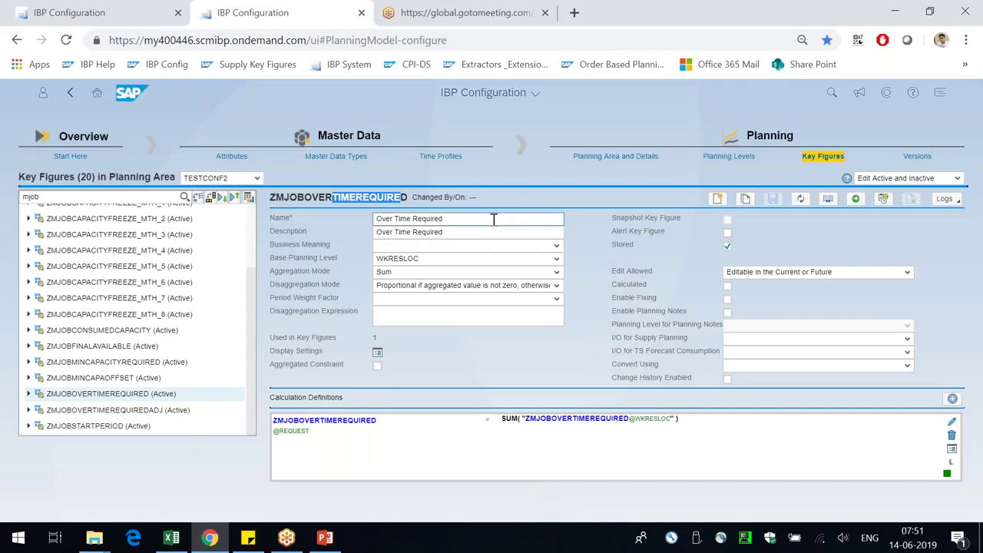
click(327, 198)
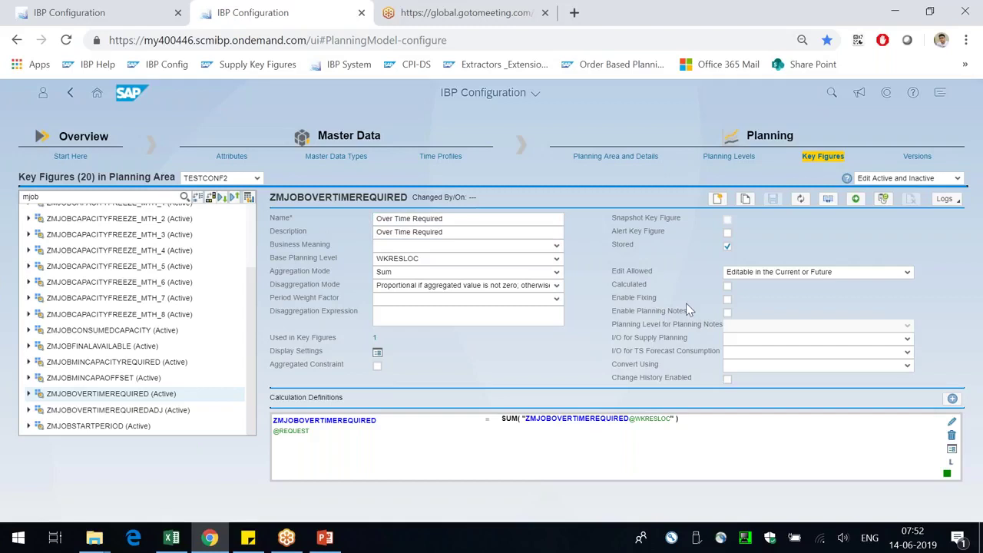
- Enable fixing for the key figure ZMJOBOVERTIMEREQUIRED and save it
click(727, 300)
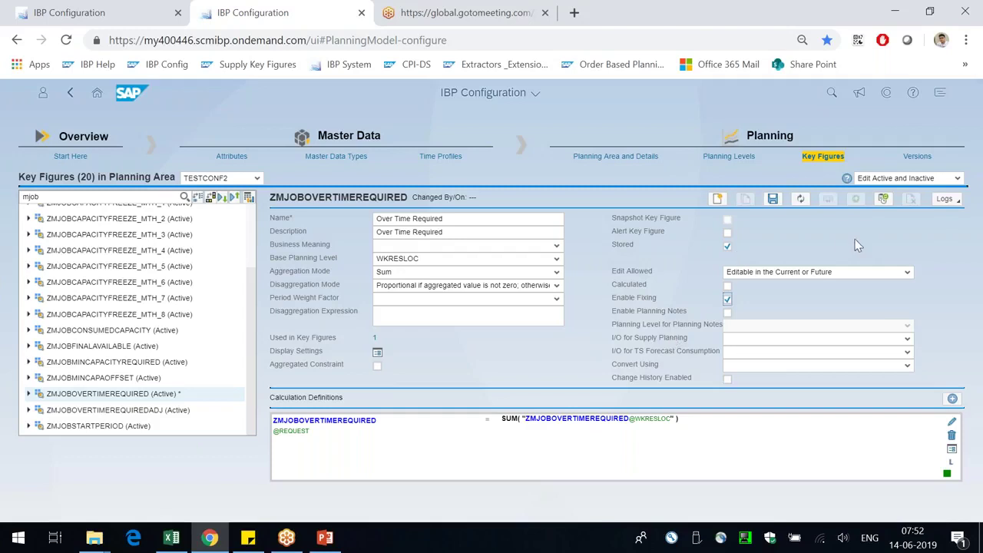
click(772, 200)
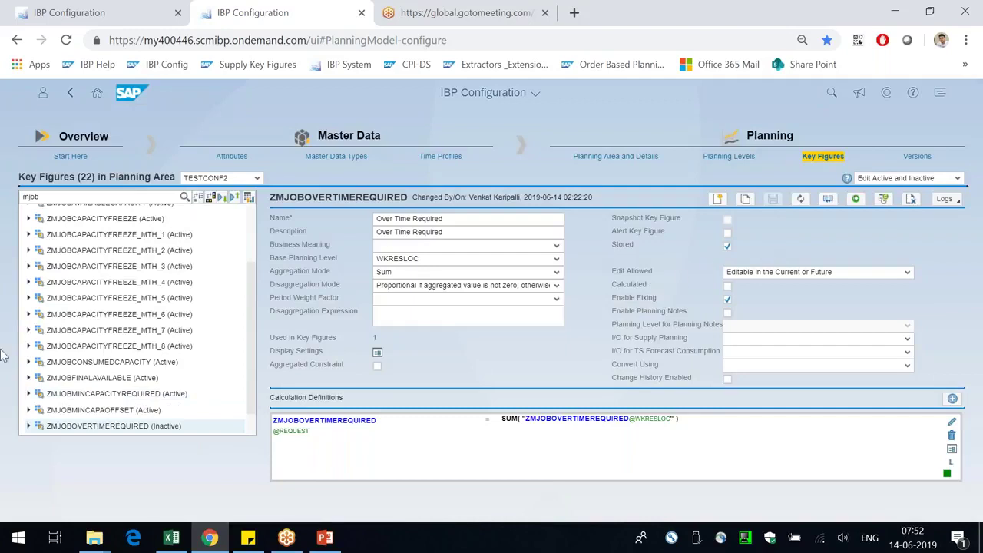
scroll(250, 369, down, 1)
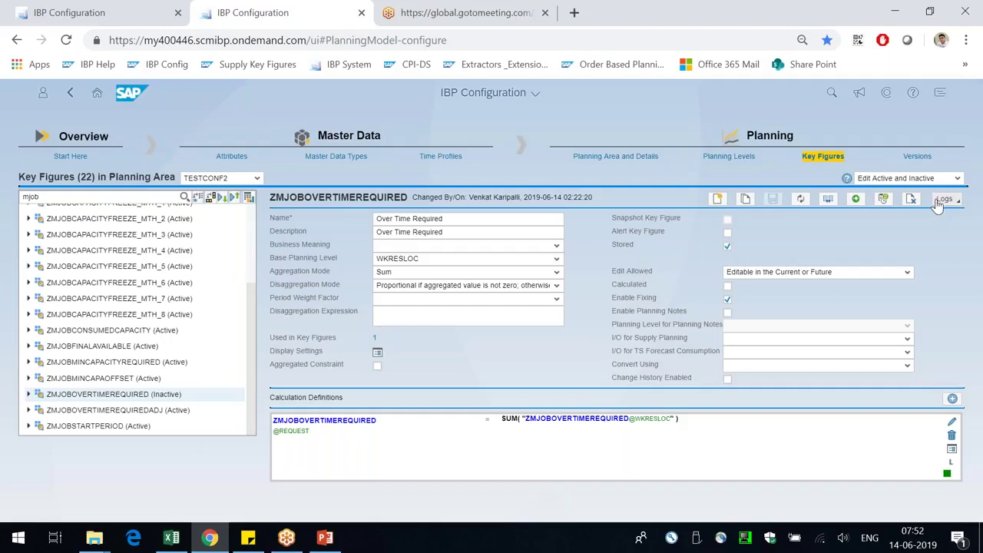
- Activate the change for TESTCONF2 including related time profile and master data types, and open the logs within the app
click(858, 201)
click(275, 307)
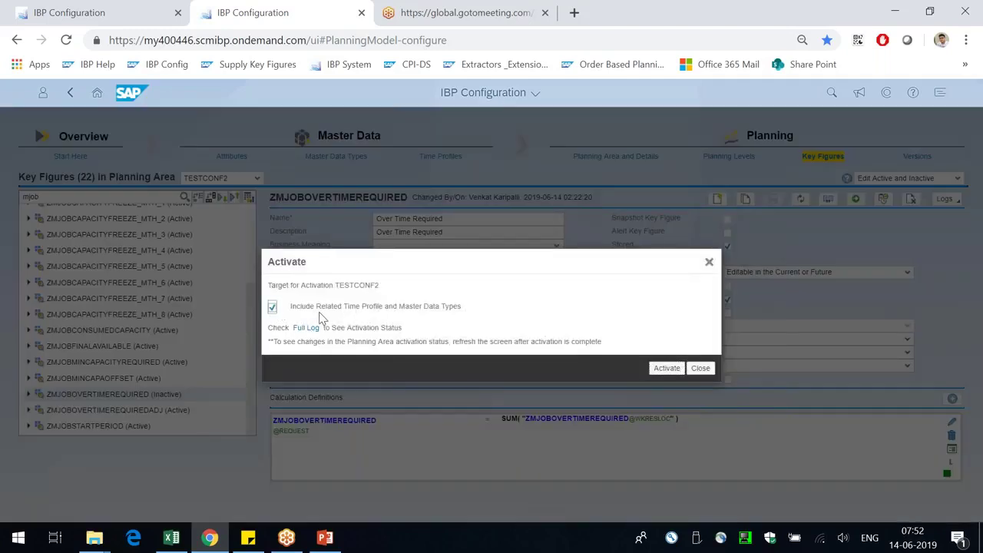
click(660, 369)
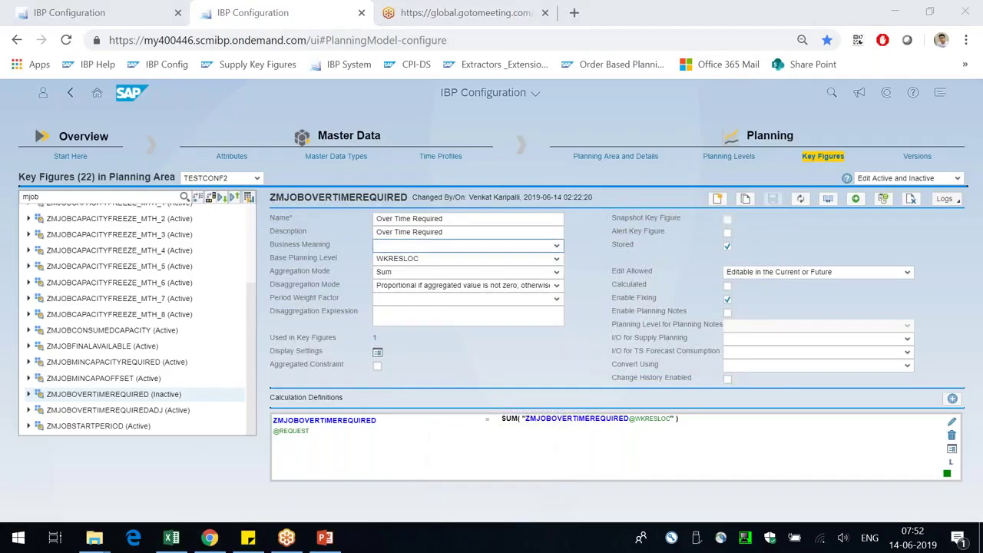
click(944, 199)
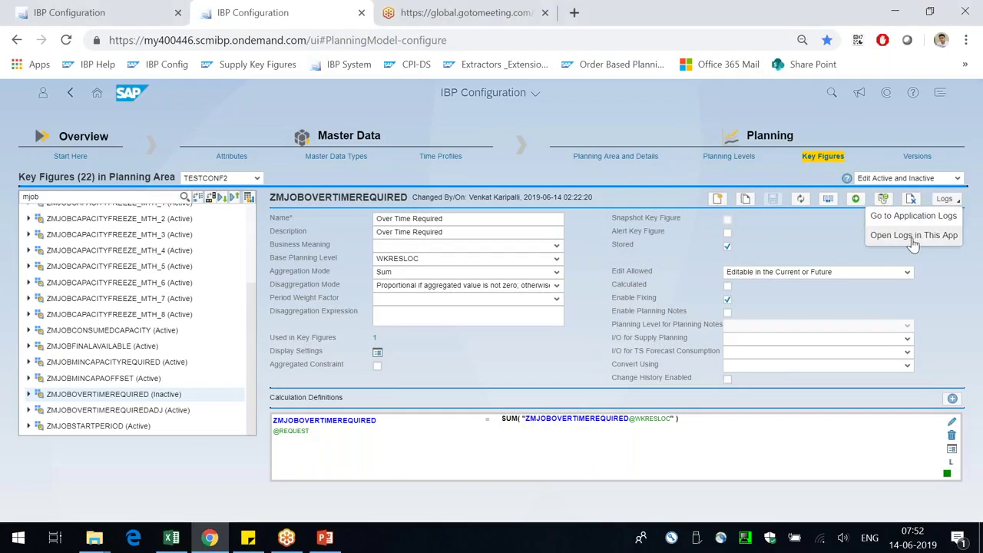
click(912, 242)
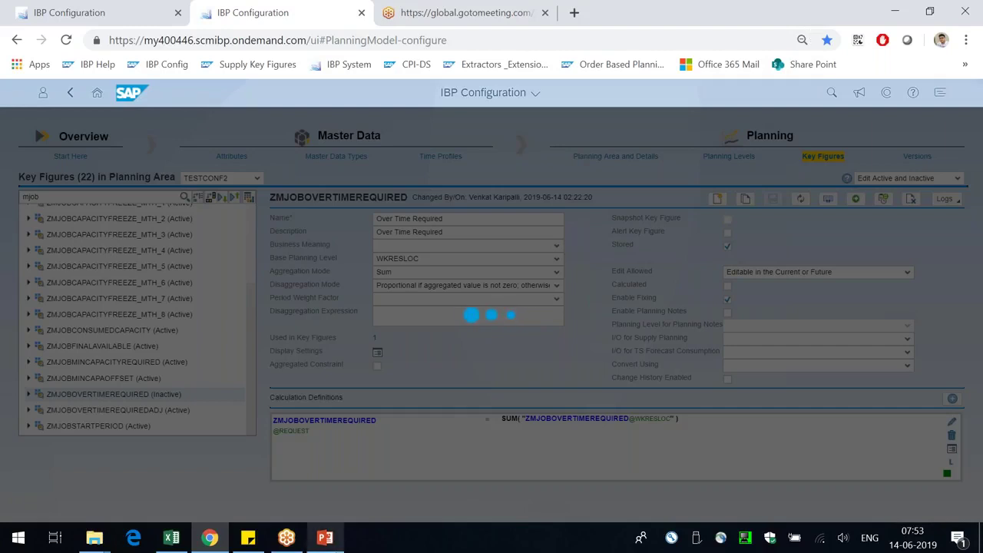
- Switch to the PowerPoint presentation and bring up the options for adding a slide or section after slide 6
click(325, 537)
scroll(77, 345, down, 2)
right_click(105, 422)
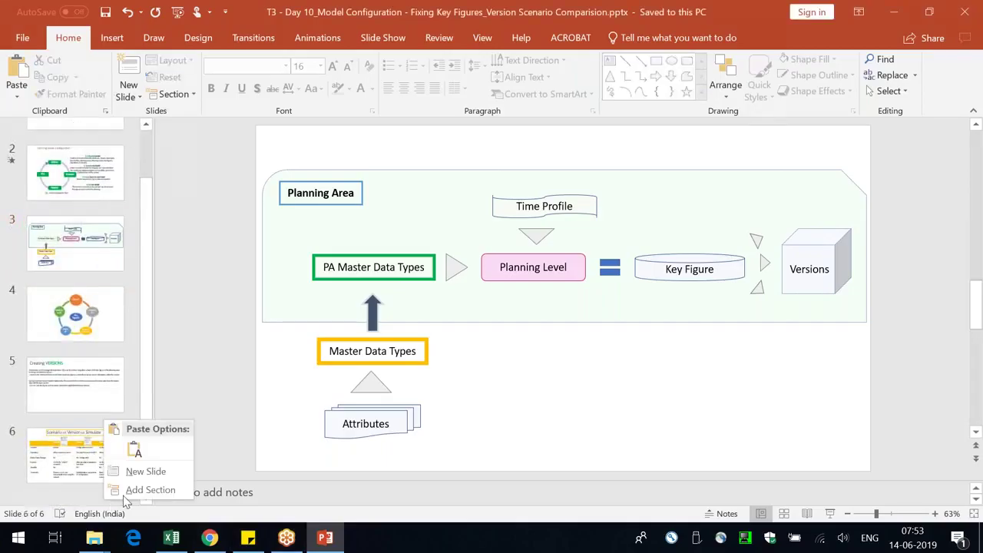
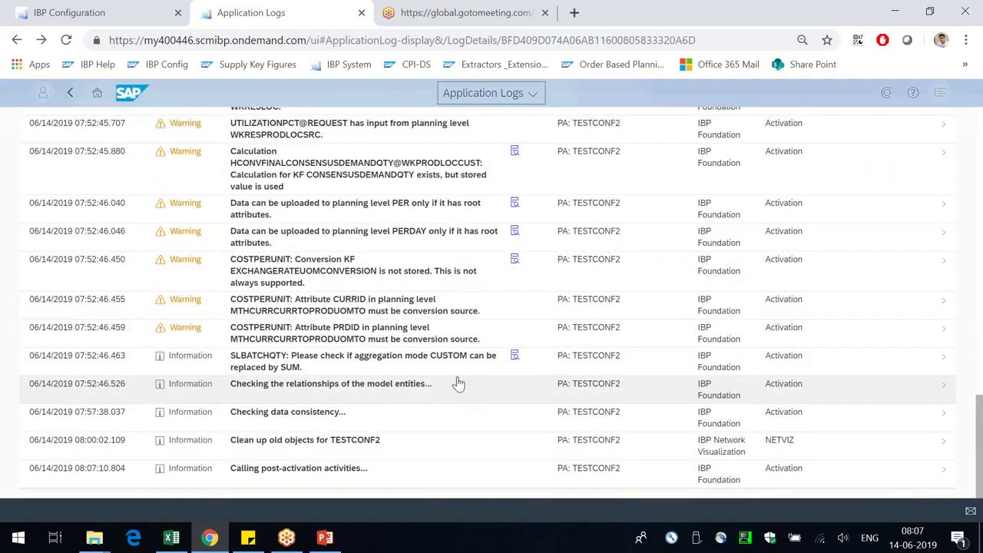
- Examine the TESTCONF2 activation log, including the time of its latest entry
drag(88, 477, 104, 475)
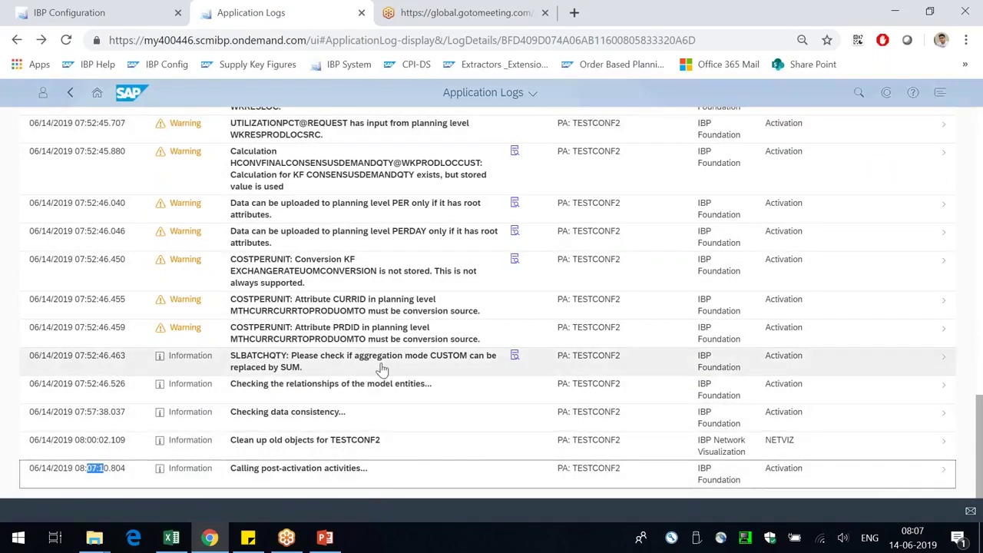
scroll(373, 376, up, 10)
scroll(359, 388, down, 10)
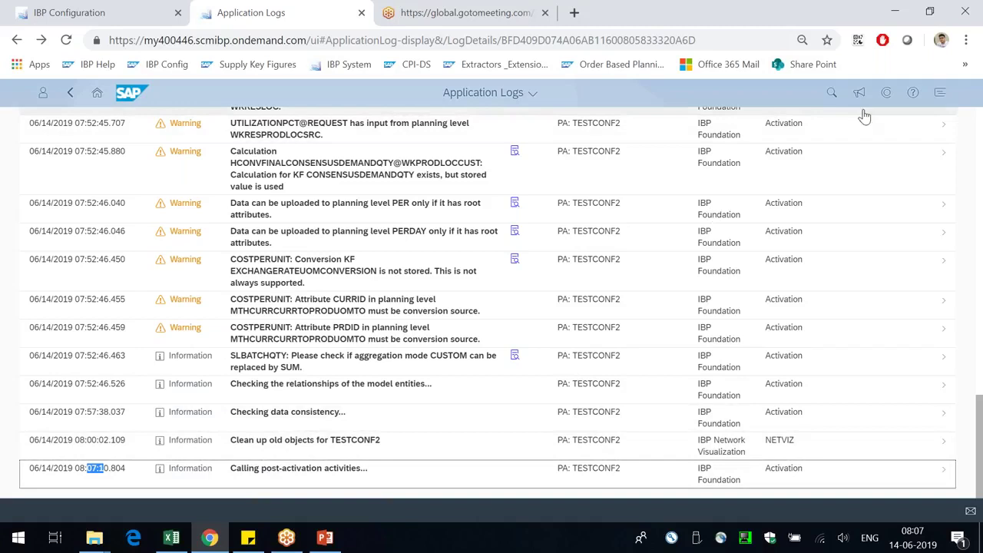
click(804, 19)
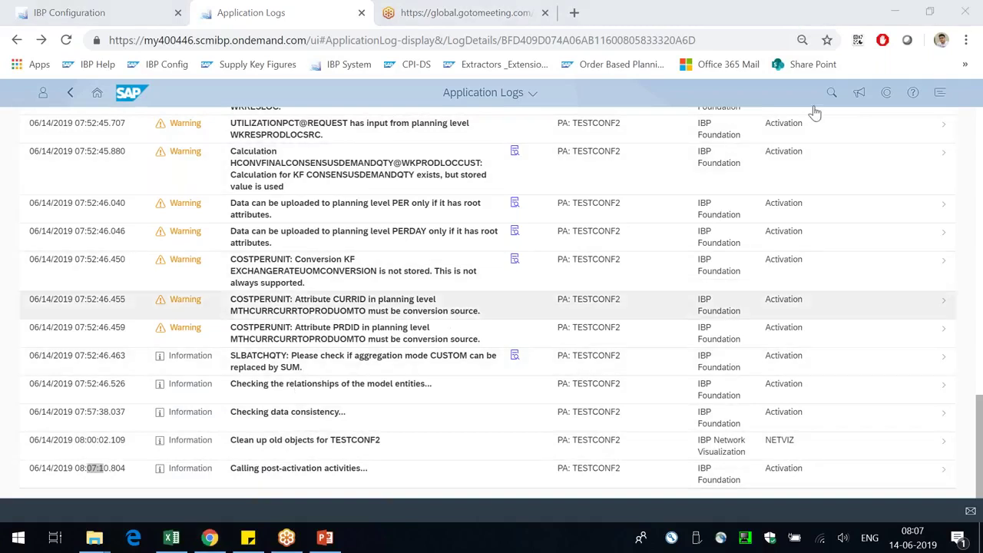
- Switch to Excel and log on to SAP Integrated Business Planning with the Configuration 2 connection
click(175, 539)
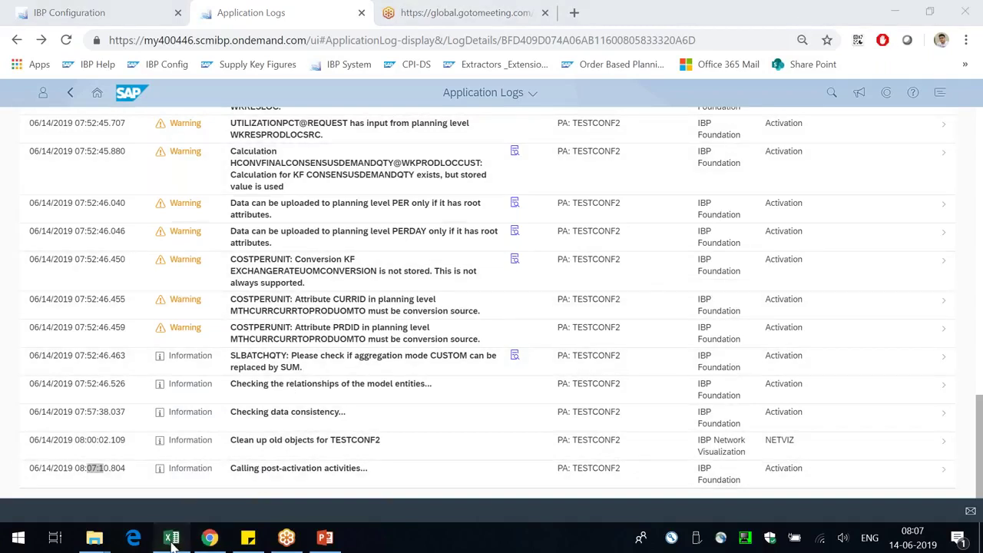
click(291, 380)
click(480, 38)
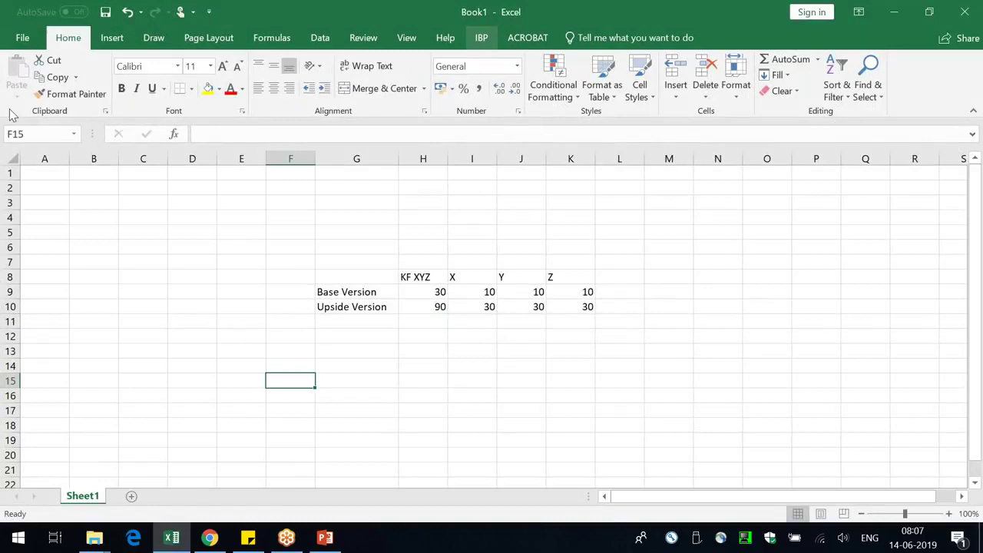
click(34, 71)
click(461, 256)
click(428, 281)
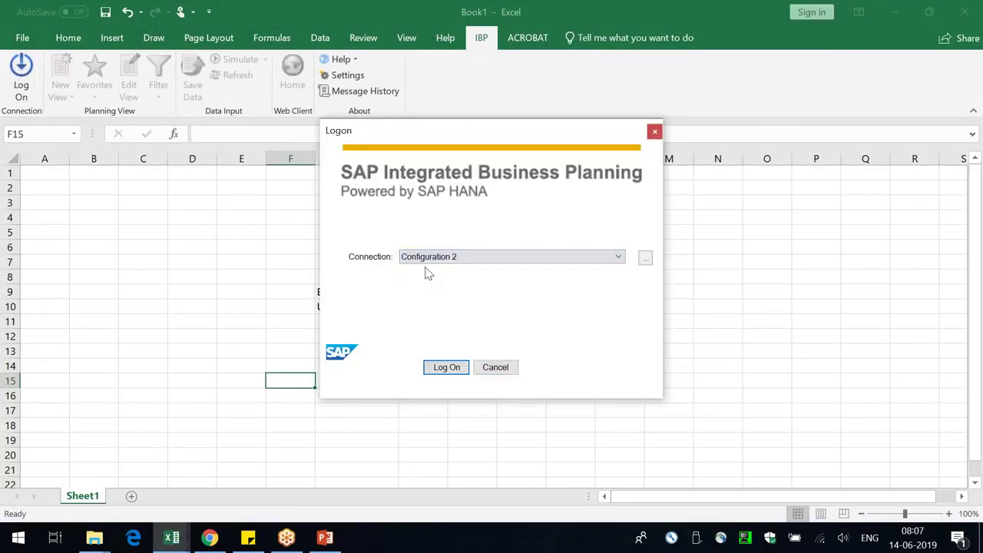
click(456, 368)
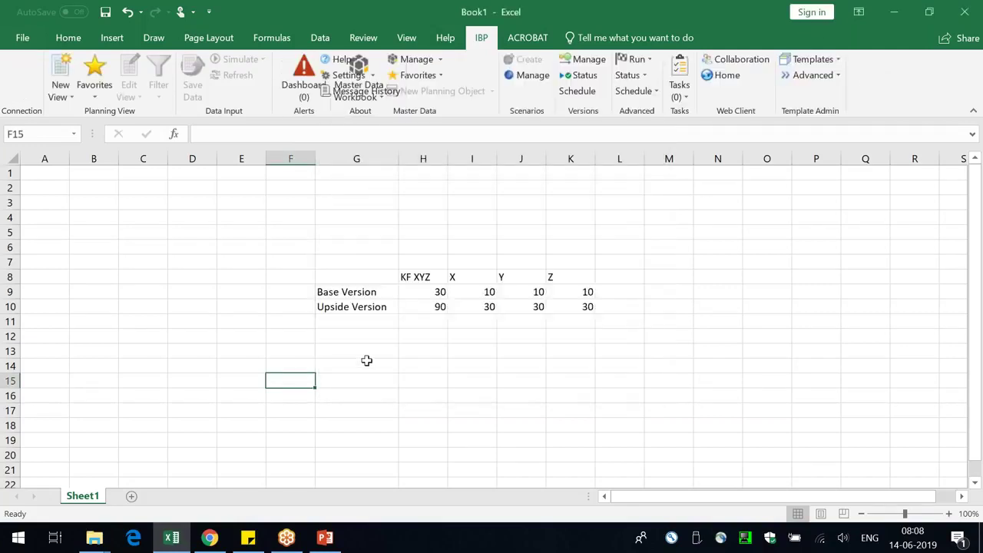
- Return to Chrome, refresh the TESTCONF2 activation log, and check its final entries for the activation status
click(210, 537)
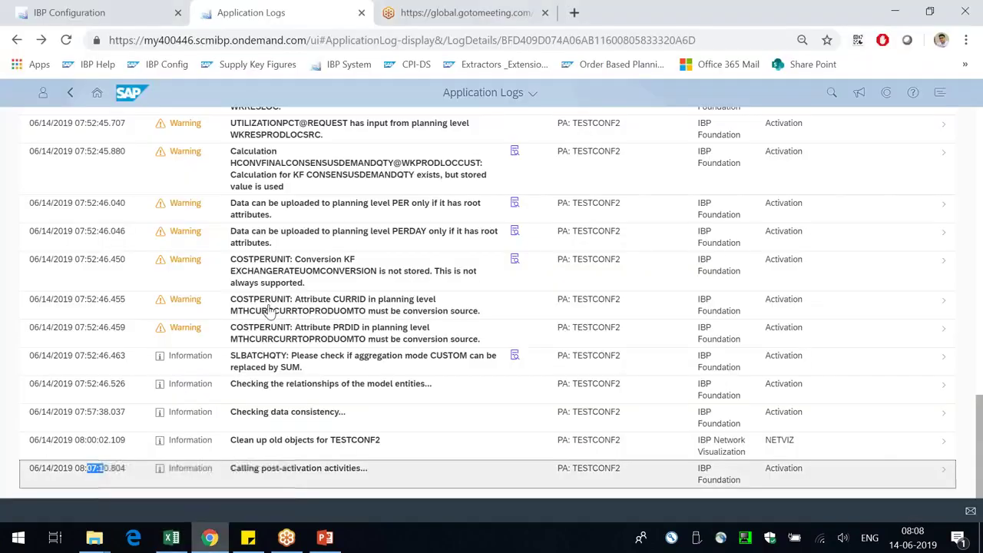
click(66, 40)
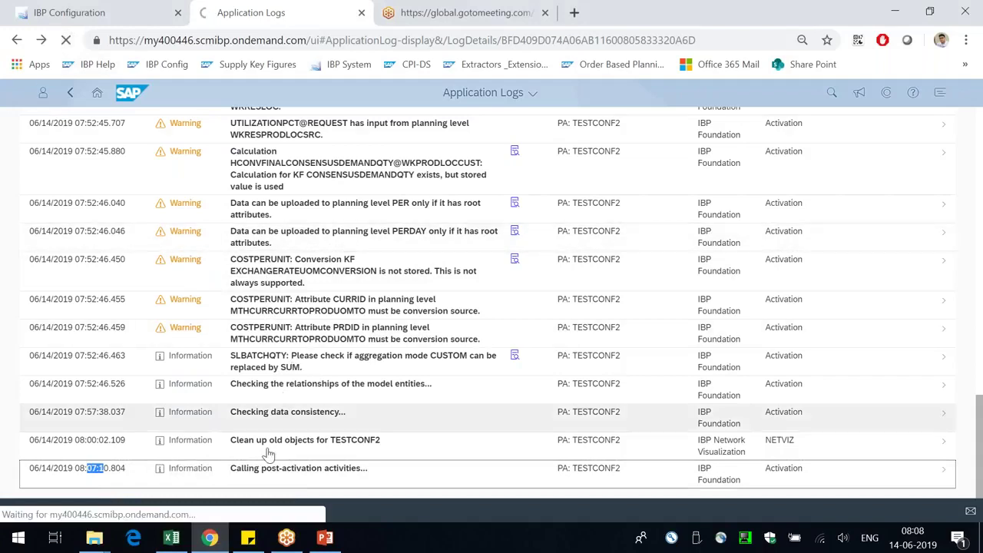
click(172, 538)
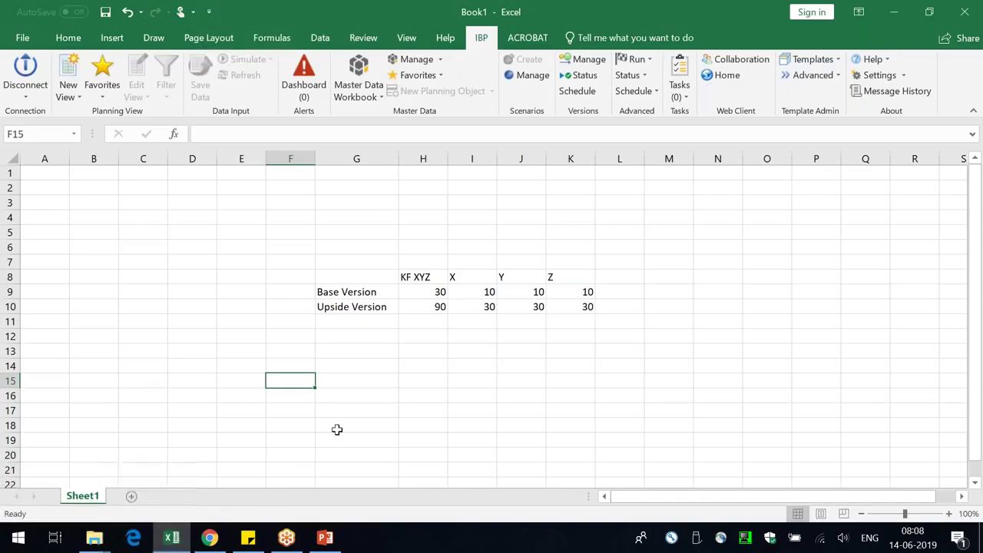
click(799, 18)
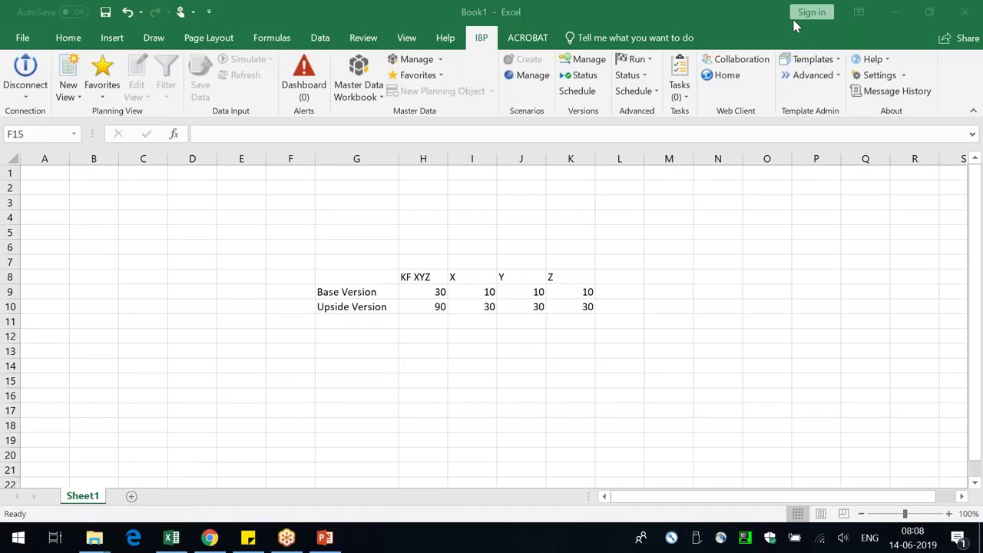
click(209, 540)
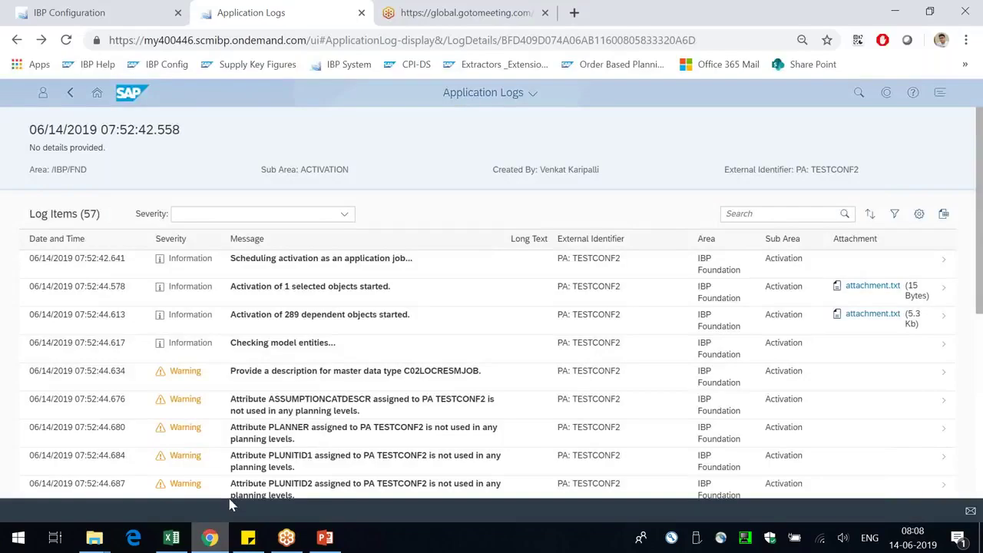
scroll(417, 330, down, 4)
scroll(417, 330, down, 15)
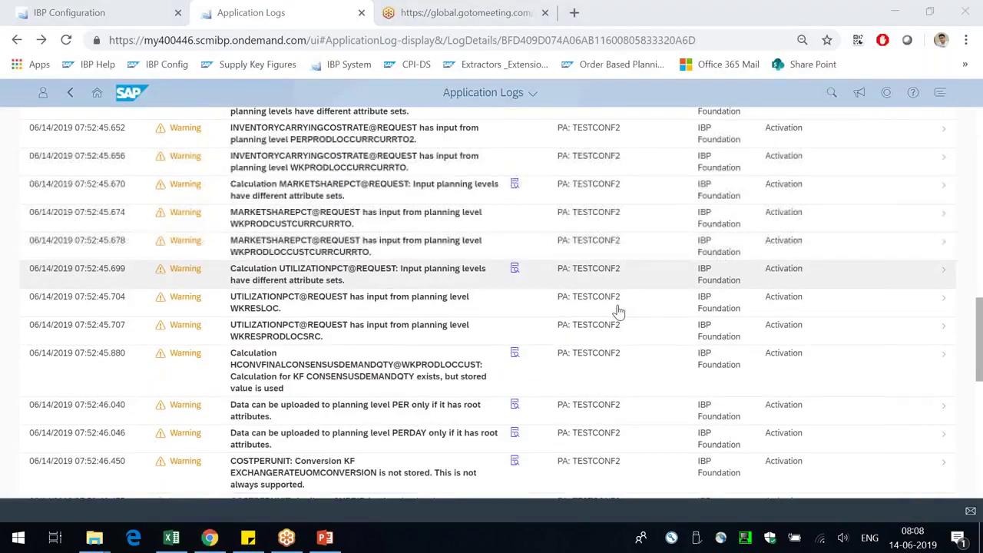
drag(235, 470, 448, 513)
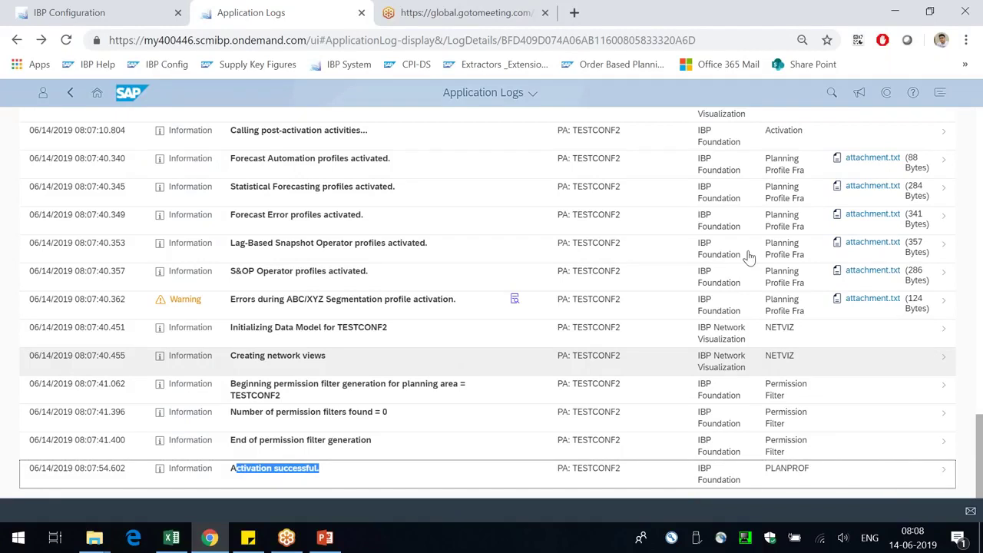
key(XF86AudioRaiseVolume)
key(XF86AudioRaiseVolume)
key(XF86AudioRaiseVolume)
key(XF86AudioRaiseVolume)
key(XF86AudioRaiseVolume)
key(XF86AudioRaiseVolume)
key(XF86AudioRaiseVolume)
key(XF86AudioRaiseVolume)
key(XF86AudioRaiseVolume)
key(XF86AudioRaiseVolume)
key(XF86AudioRaiseVolume)
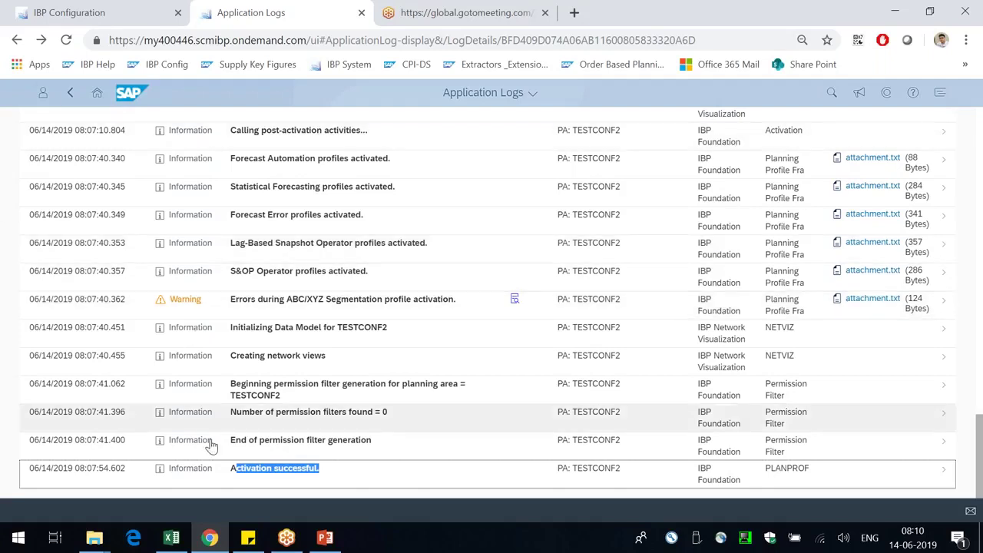
- Switch to Excel and clear the base and upside version example table from Sheet1
click(171, 538)
click(354, 407)
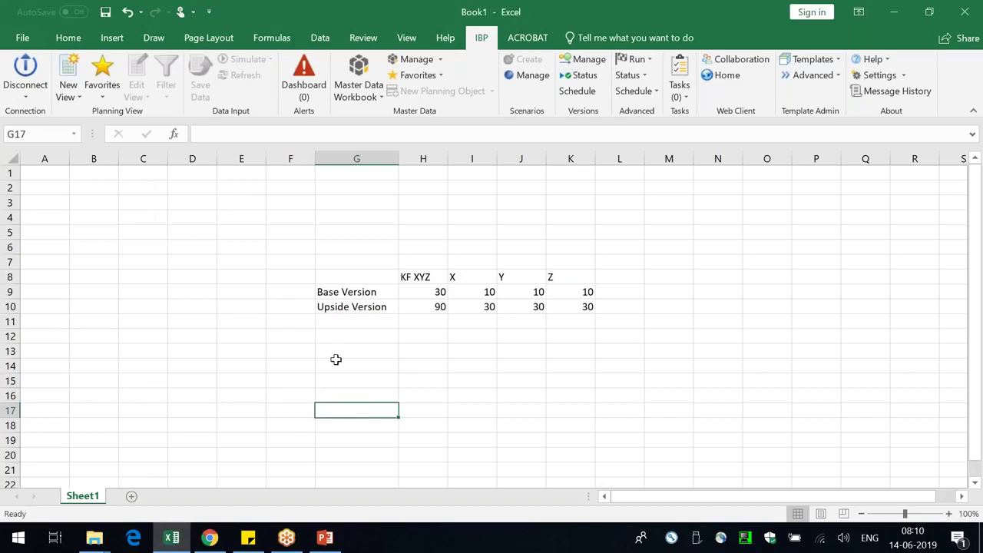
drag(303, 262, 728, 348)
key(Delete)
click(286, 217)
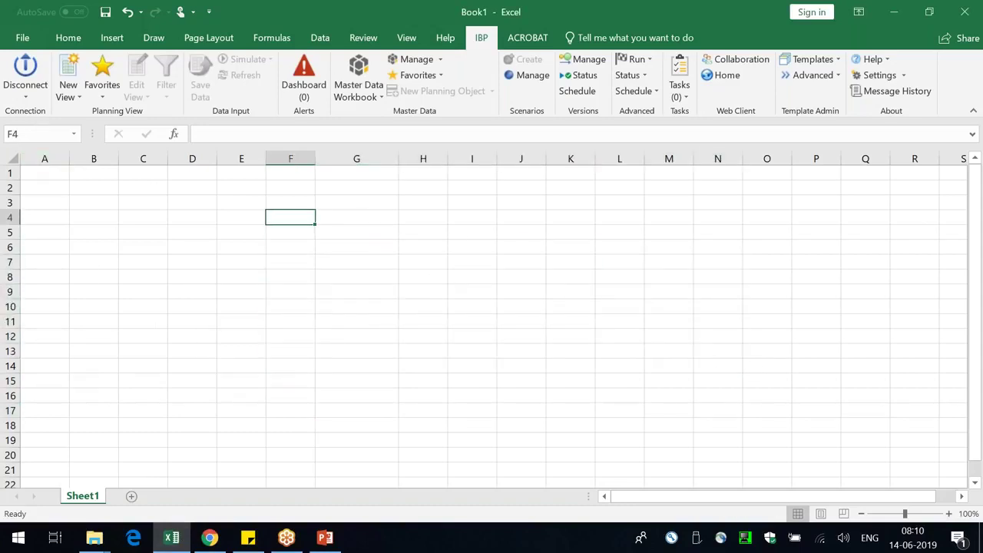
- Create a master data workbook for the Maintenance Activity type in the Base Version
click(358, 70)
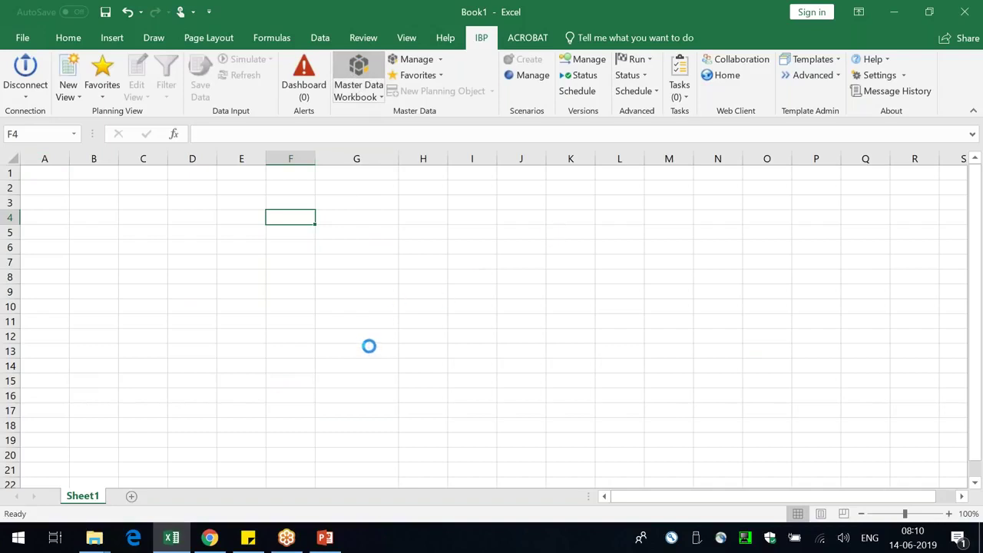
click(380, 255)
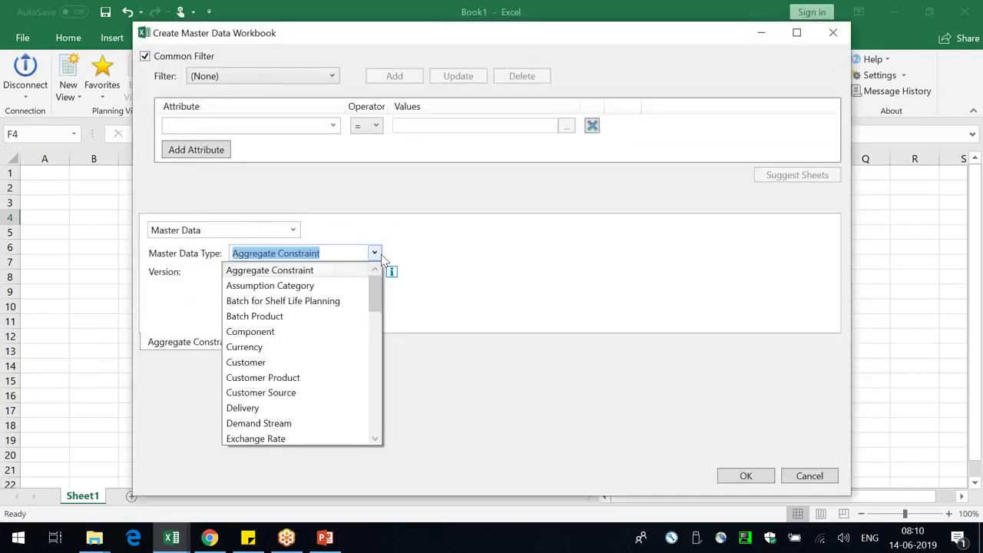
text(Maintenance Activity)
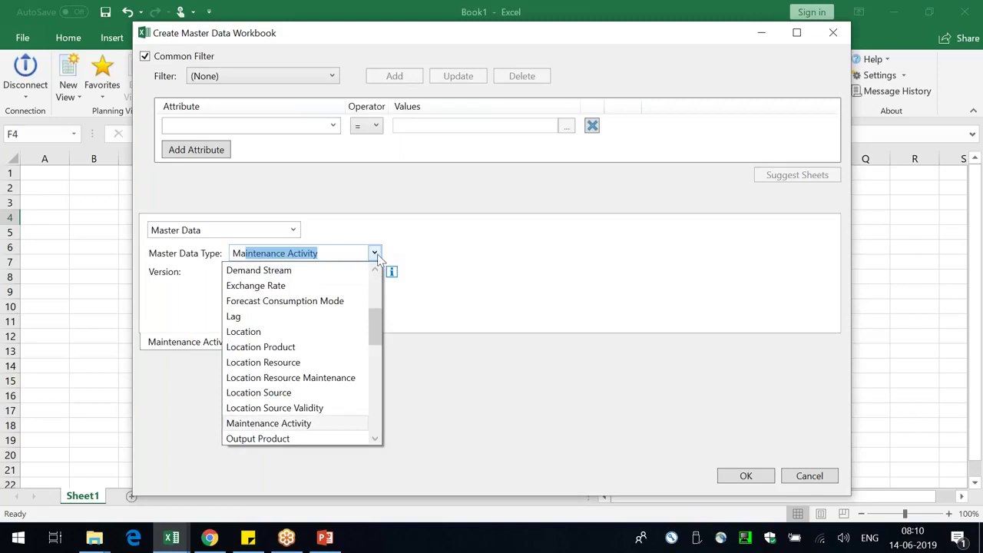
click(519, 246)
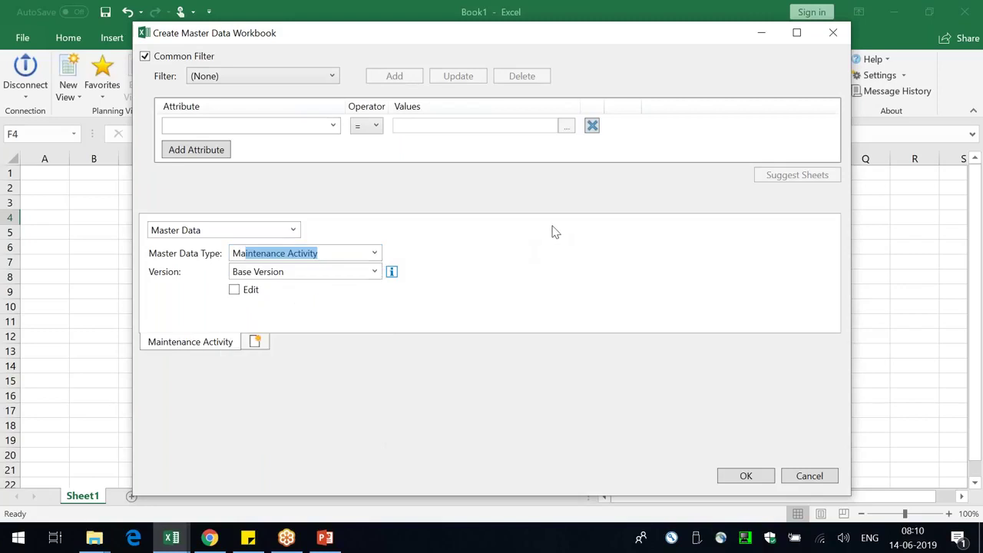
click(456, 317)
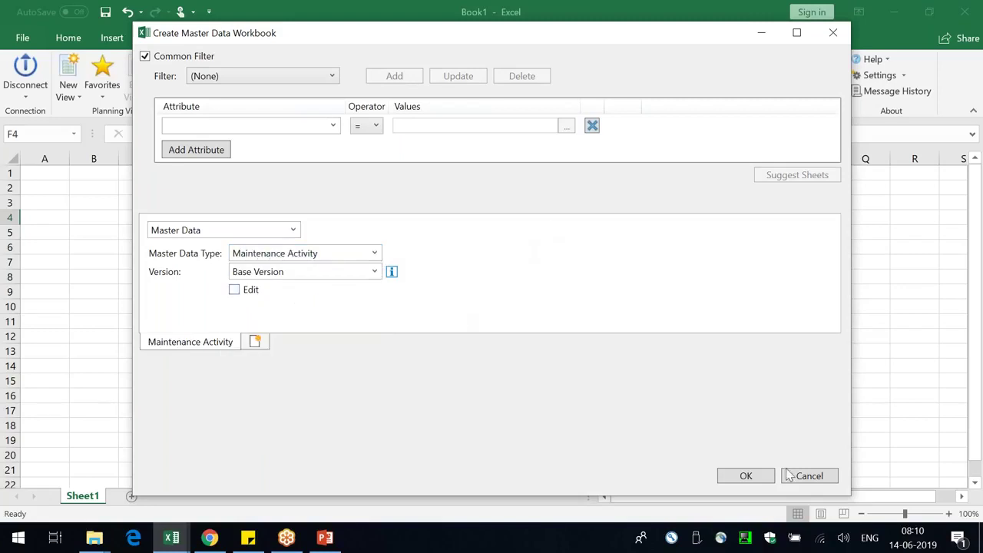
click(746, 476)
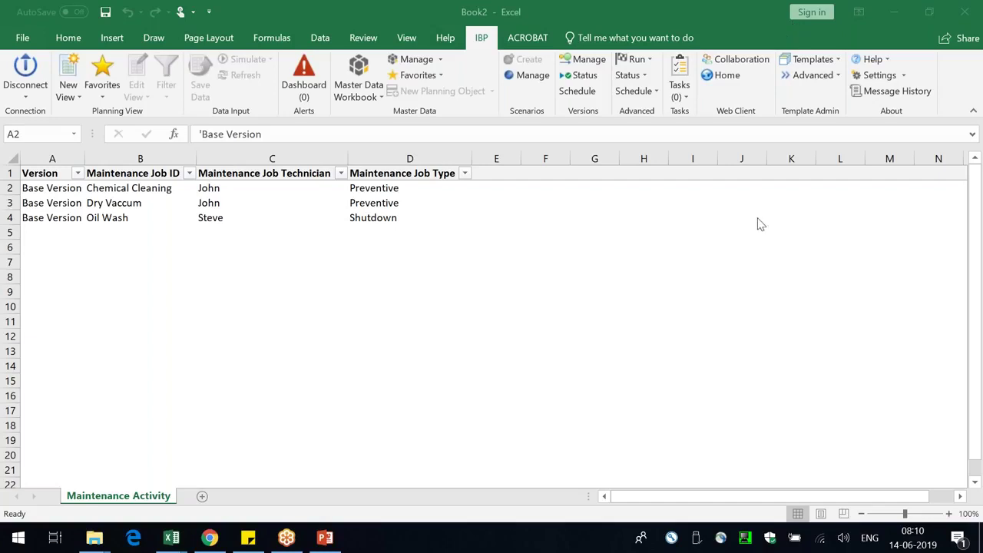
- Widen the Version column of the Maintenance Activity sheet to fit its contents
click(83, 158)
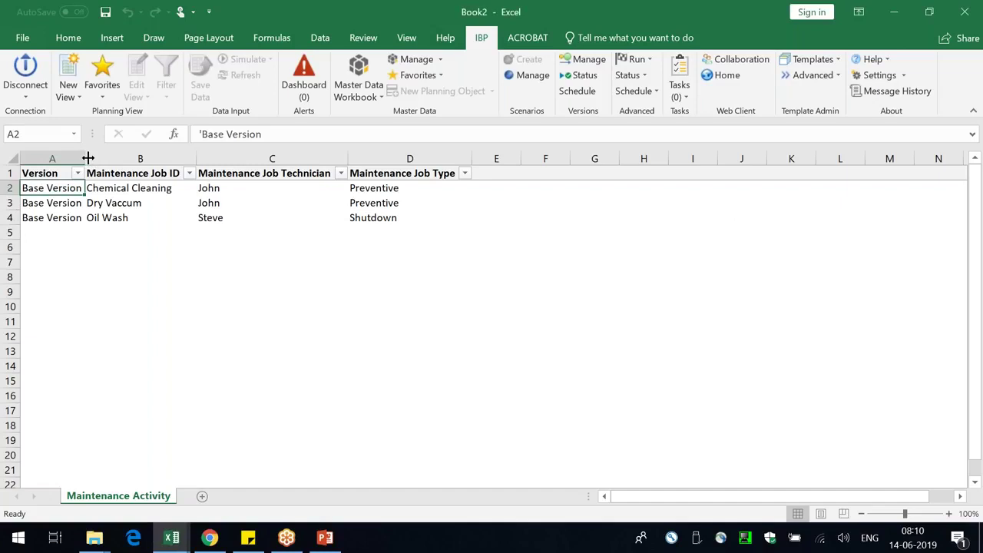
double_click(88, 157)
click(280, 321)
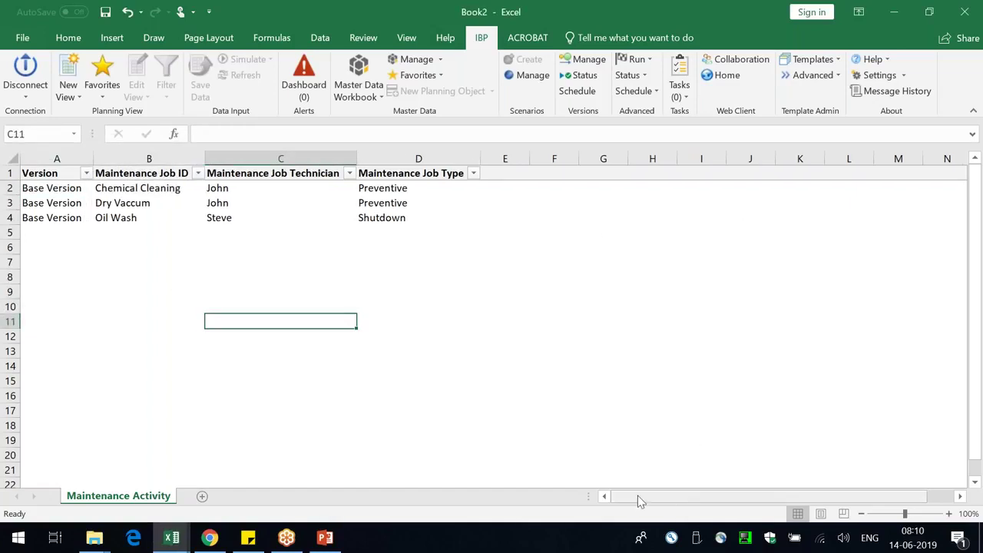
- Check the master data workbook's type and version settings and examine the Version column of the Maintenance Activity sheet
click(357, 89)
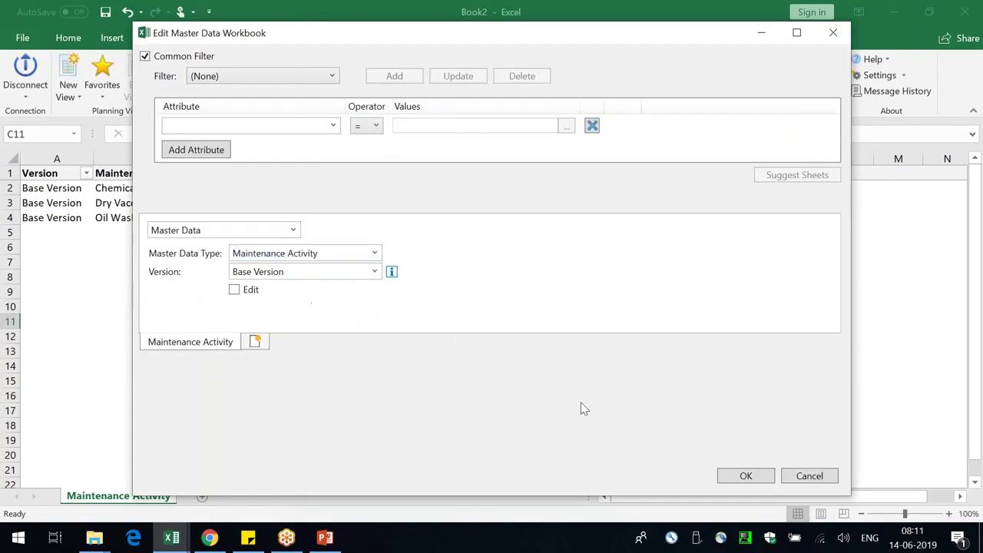
click(808, 475)
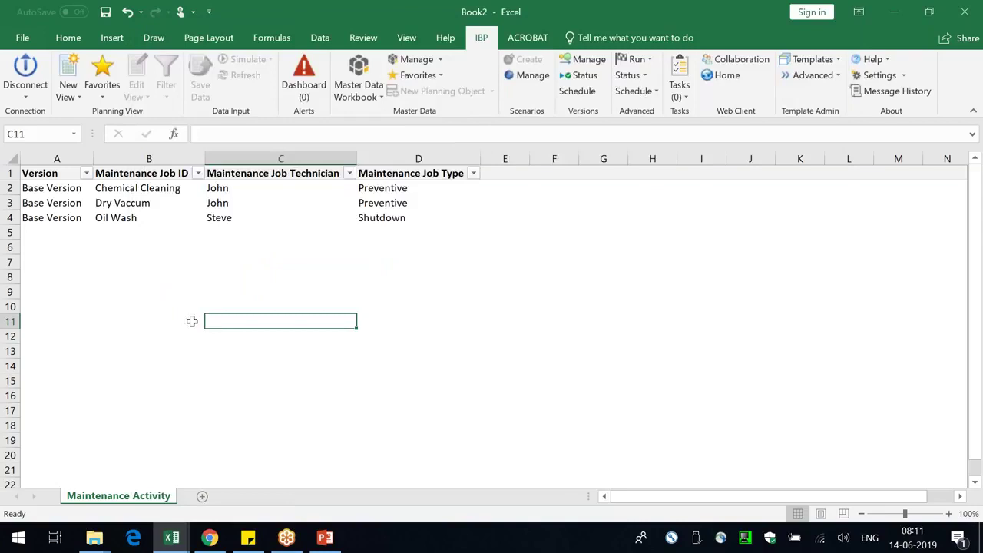
click(52, 158)
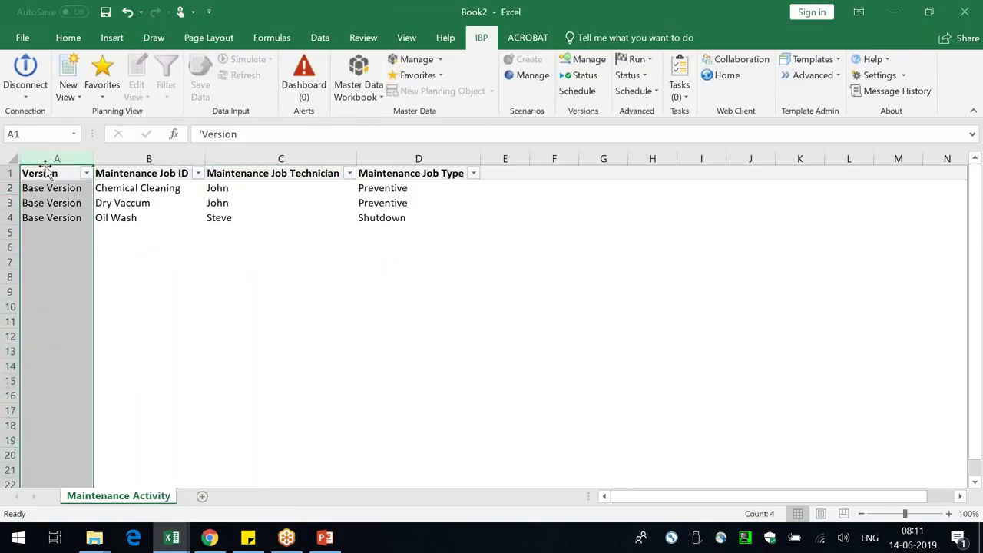
click(548, 336)
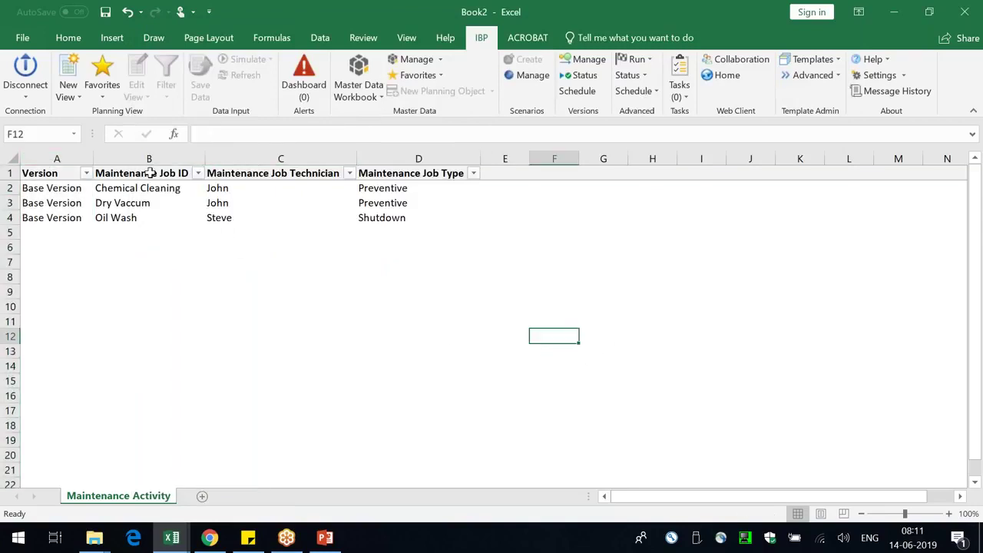
click(54, 158)
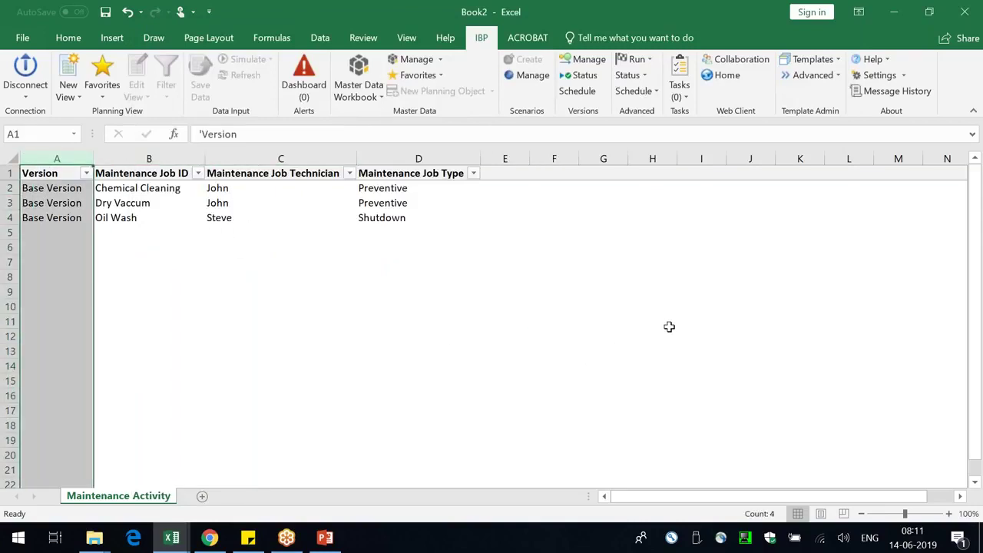
click(215, 290)
click(57, 158)
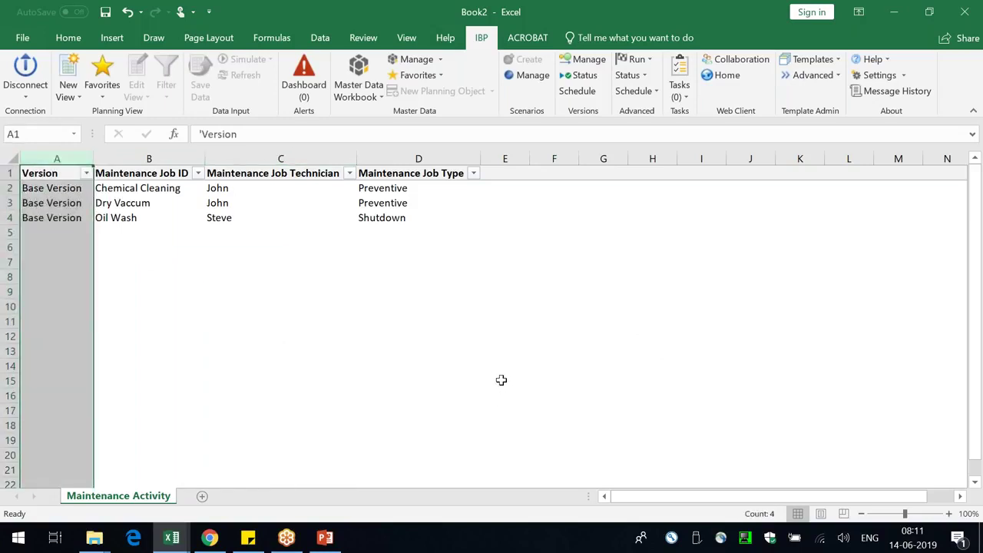
click(498, 369)
- Add a second Maintenance Activity sheet for the Aggregate Planning version to the master data workbook
click(357, 73)
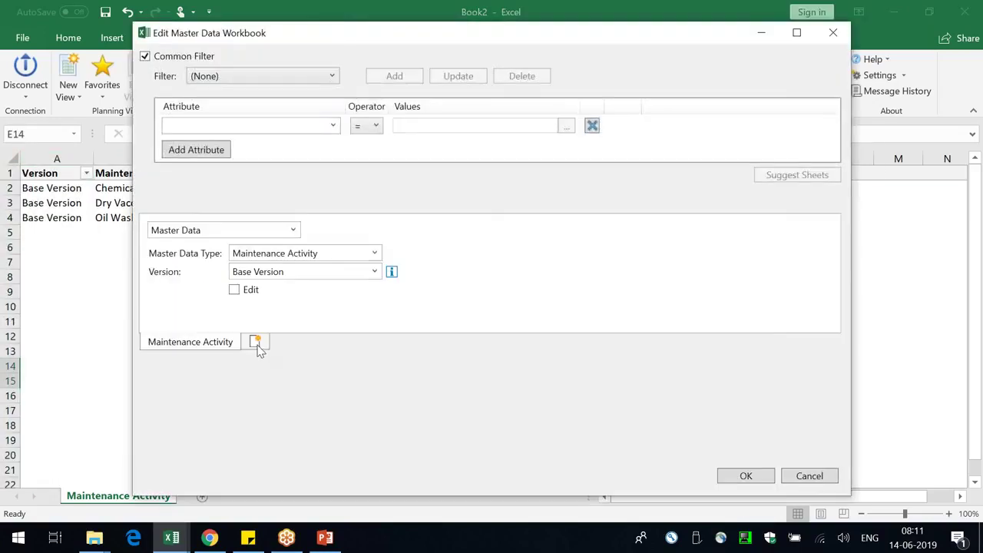
click(258, 344)
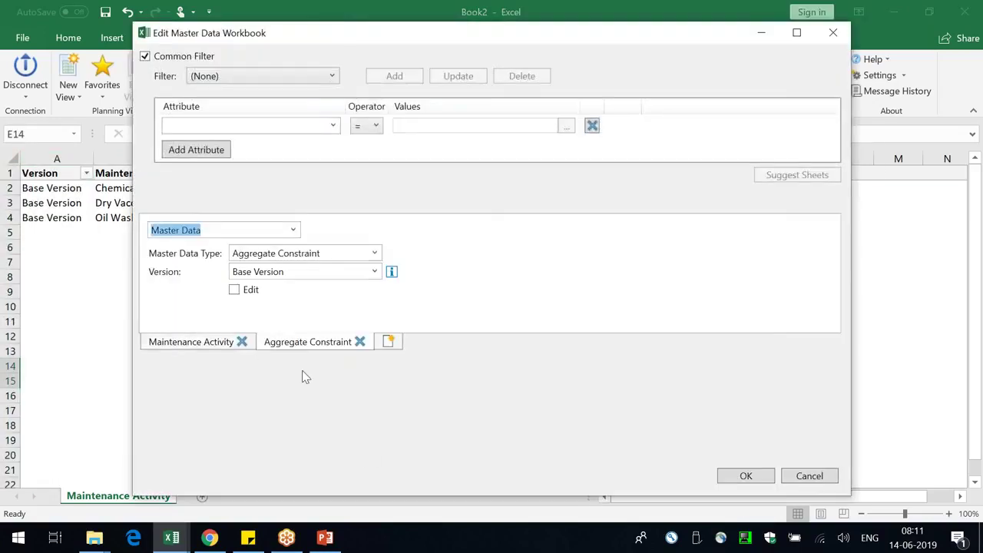
click(374, 253)
mouse_move(374, 292)
mouse_down()
mouse_move(374, 415)
mouse_move(390, 298)
mouse_up()
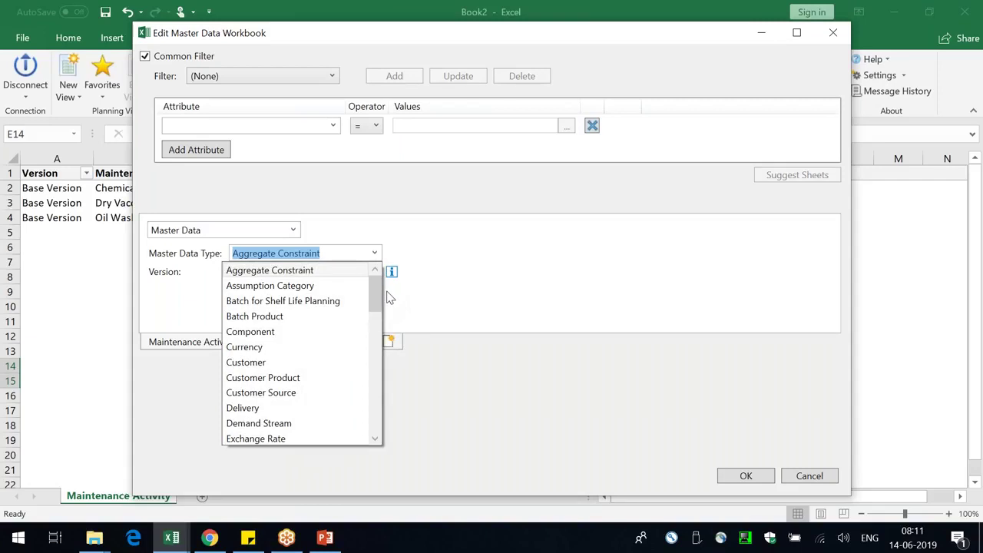
text(Main)
key(Return)
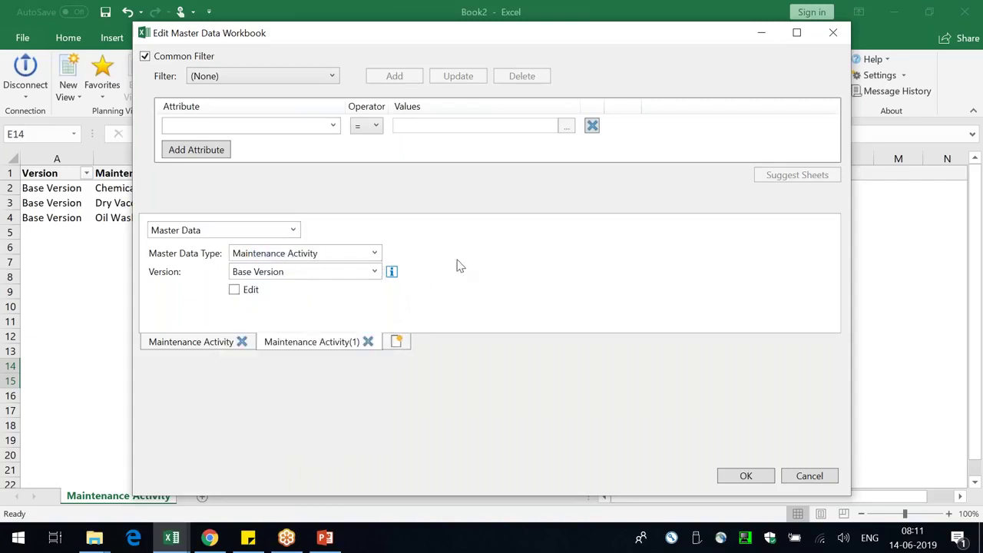
click(374, 272)
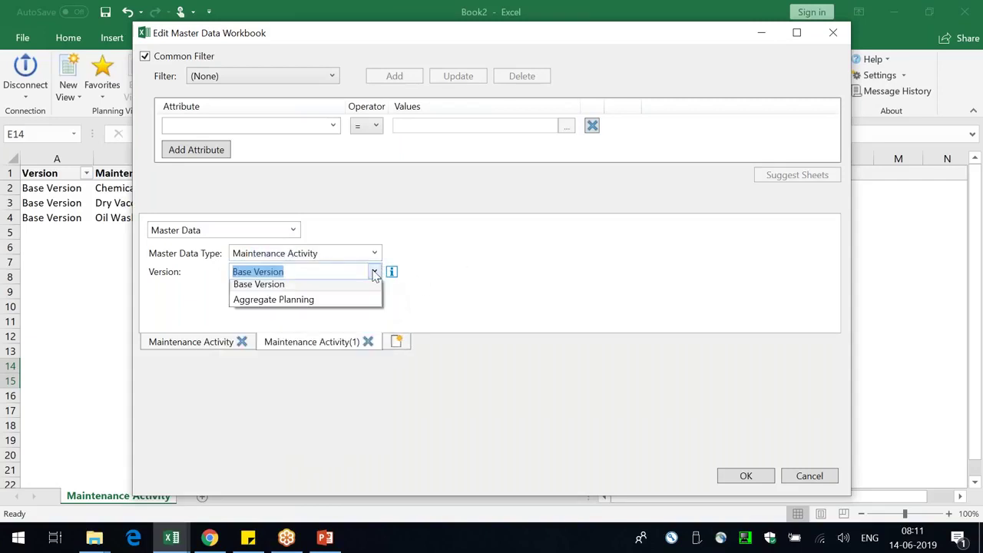
click(321, 306)
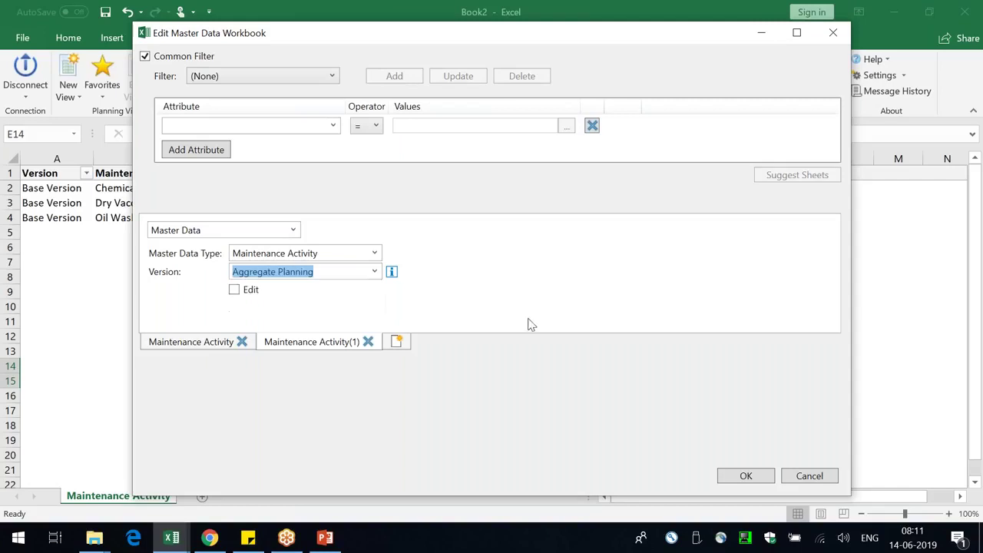
click(759, 477)
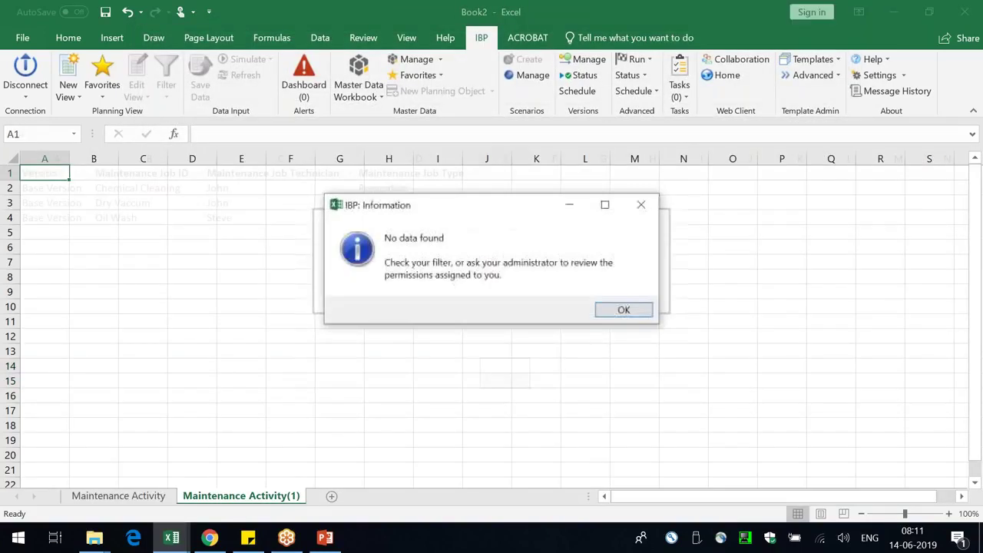
click(613, 310)
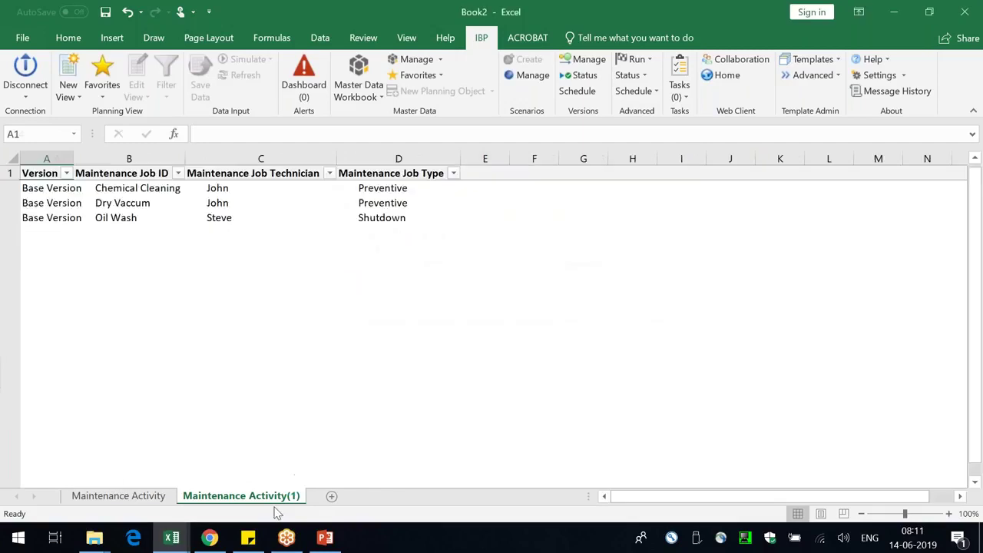
click(330, 379)
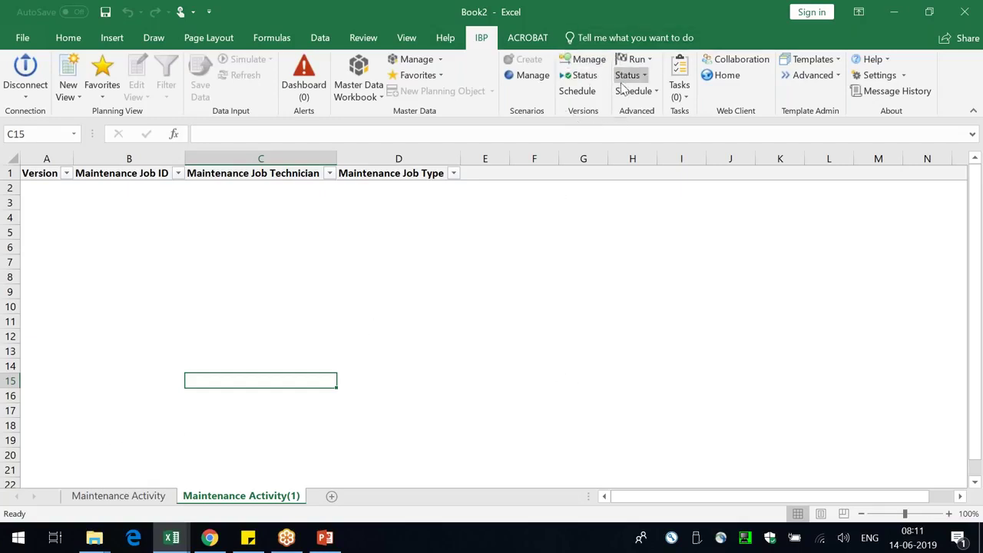
- Set up a version copy from Base Version to Aggregate Planning in Manage Versions
click(589, 63)
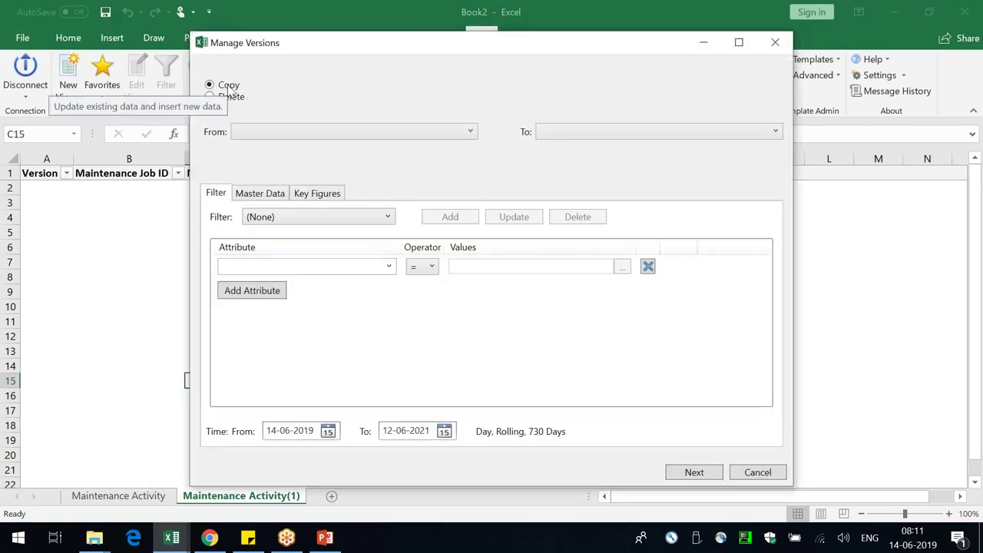
drag(225, 47, 267, 48)
click(323, 133)
click(322, 147)
click(699, 135)
click(664, 181)
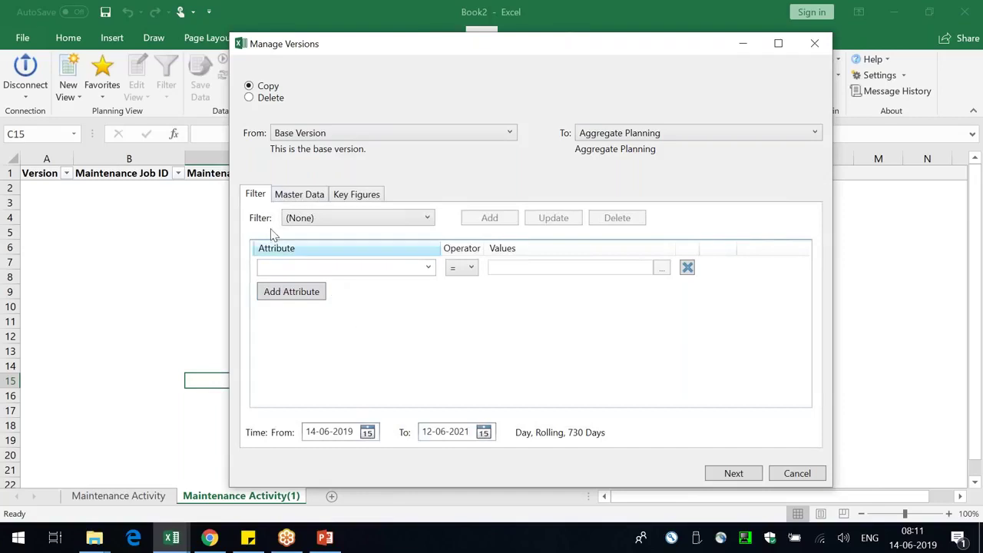
- Include all master data types and all key figures in the version copy
click(288, 200)
click(255, 240)
click(371, 196)
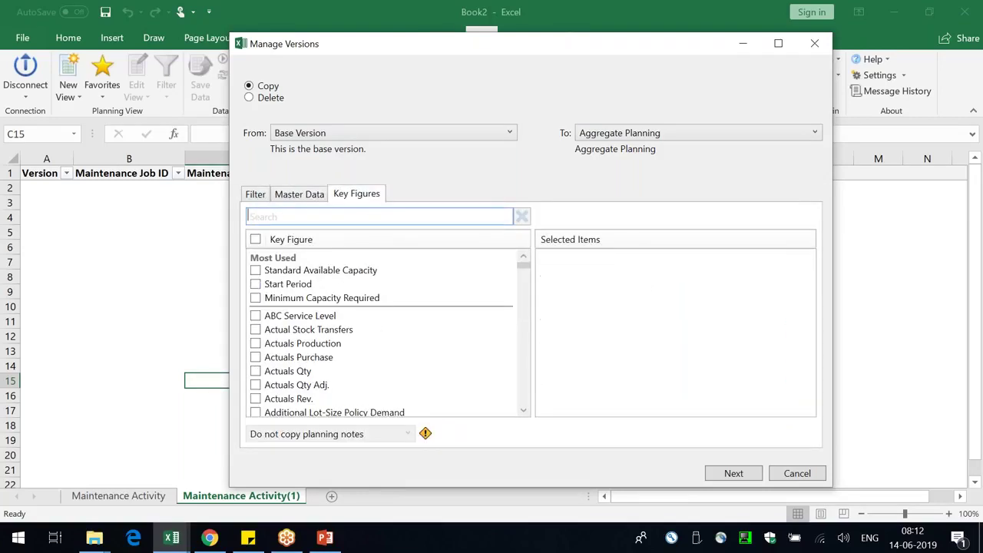
click(255, 240)
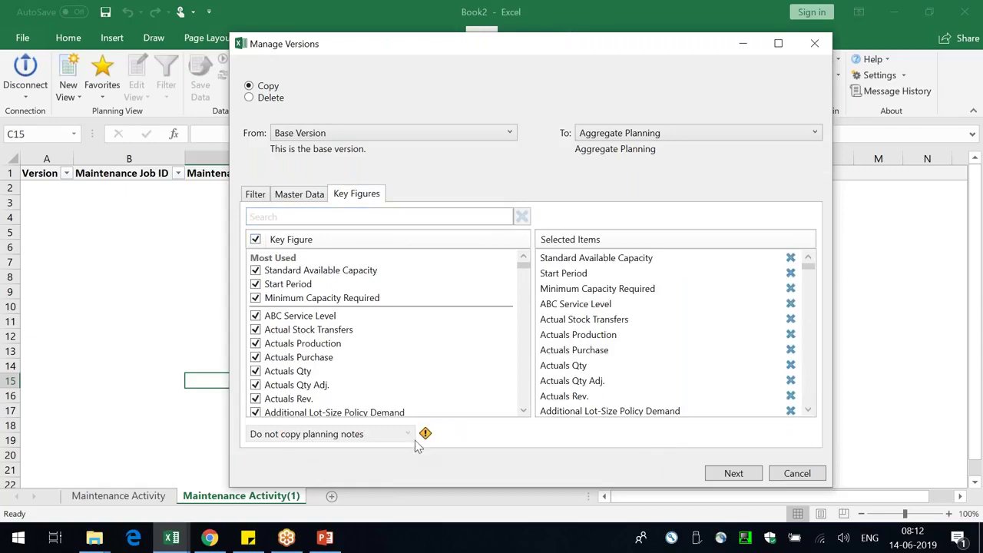
click(792, 15)
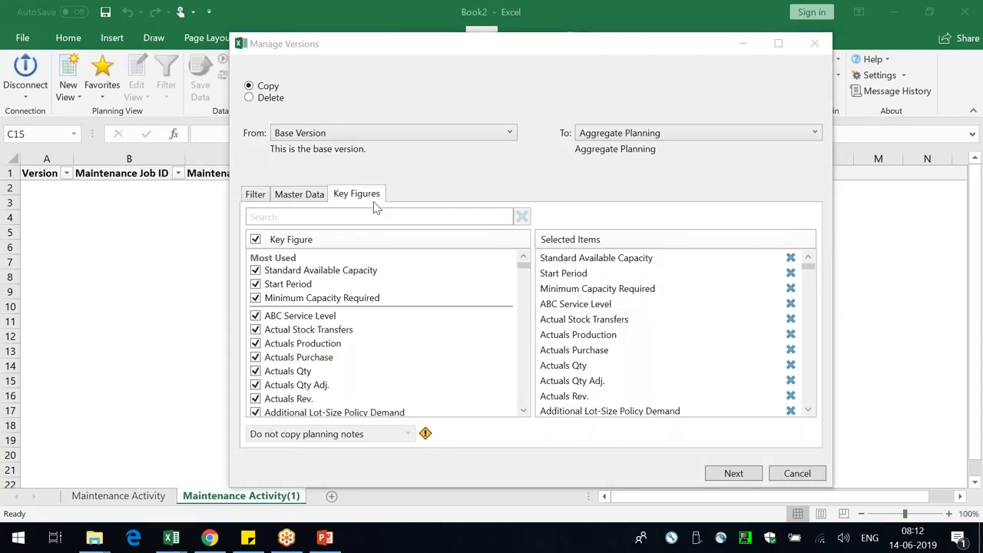
- Set the start date of the copy's time range to 01-01-2019 and keep the filter at (None)
click(256, 199)
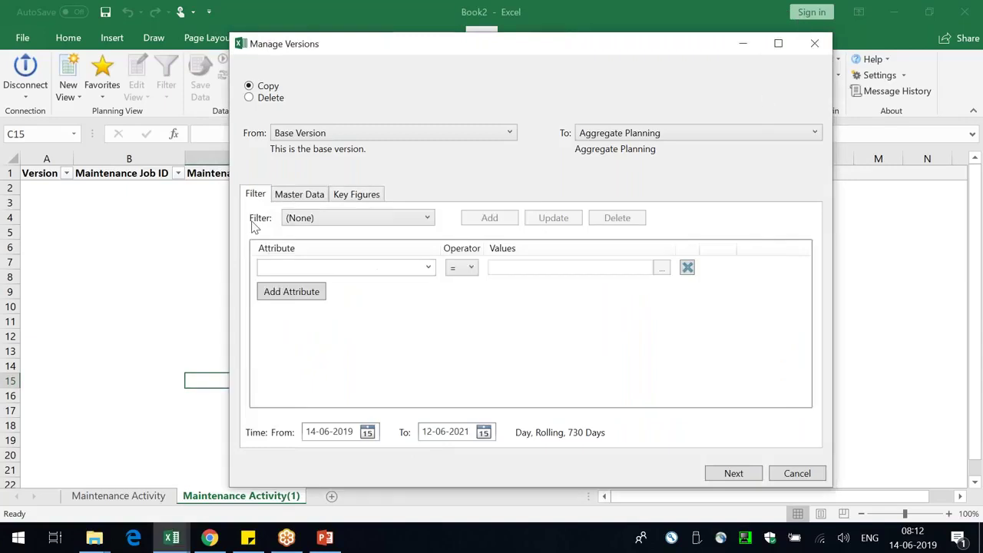
double_click(368, 432)
click(368, 432)
click(289, 309)
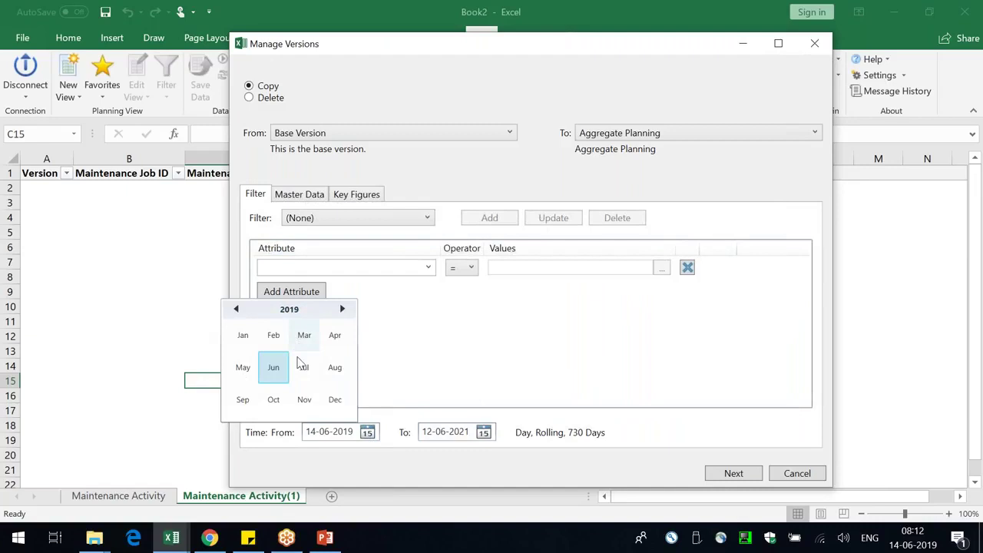
click(260, 351)
click(258, 345)
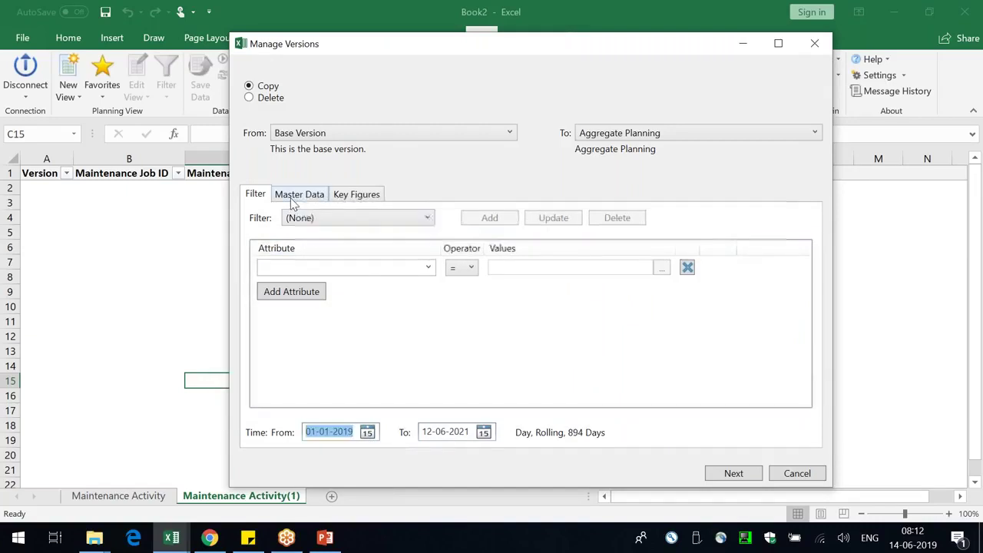
click(316, 222)
click(318, 233)
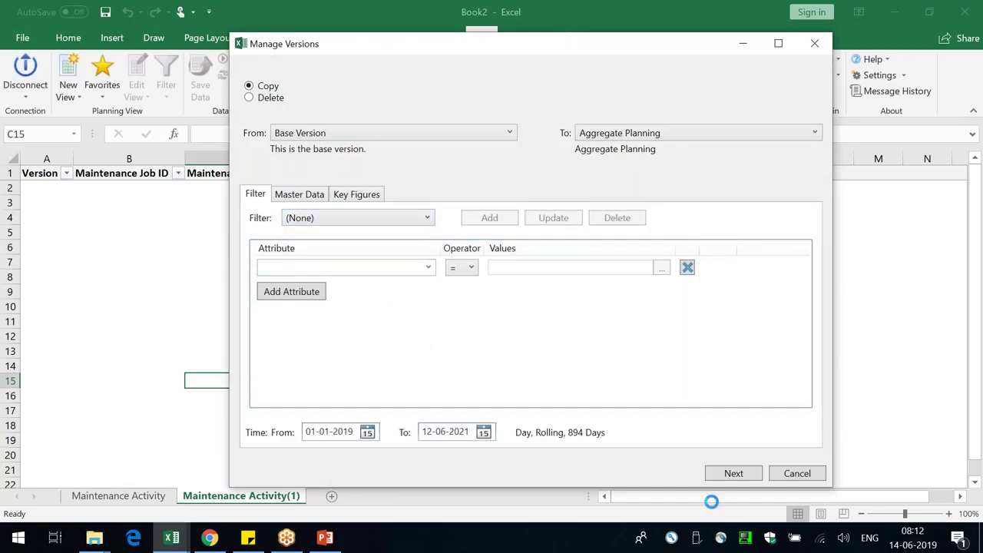
- Run the copy from Base Version to Aggregate Planning without a reason code or comment
click(730, 475)
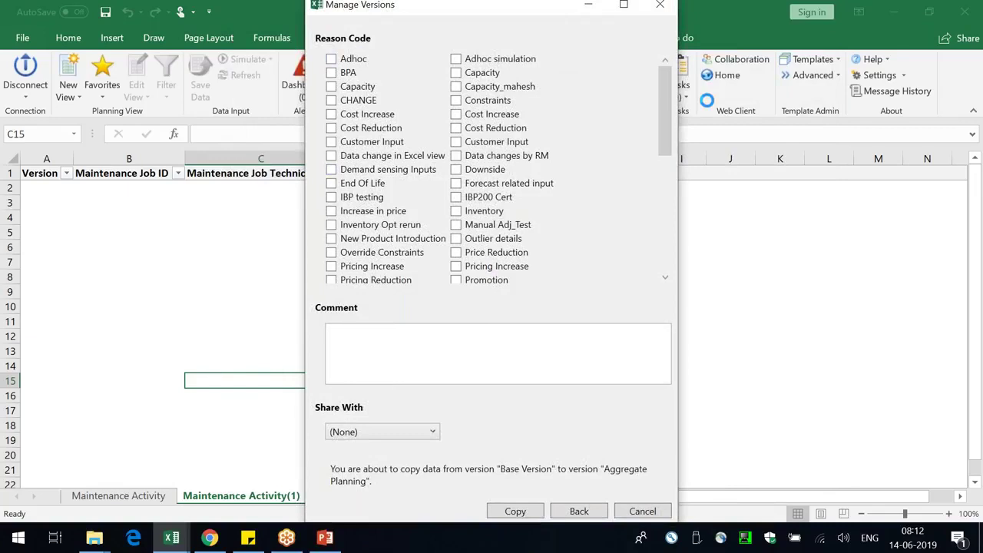
drag(669, 106, 668, 253)
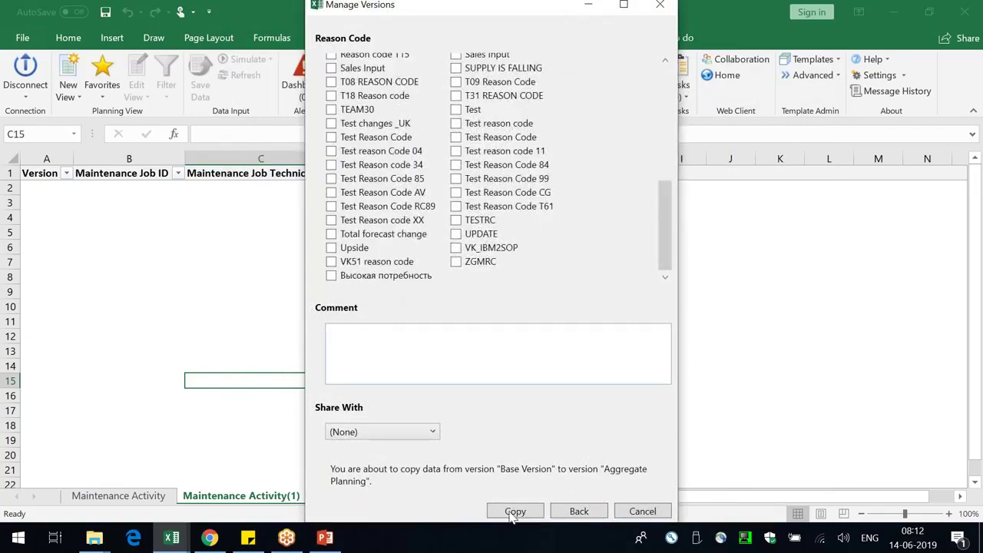
click(518, 511)
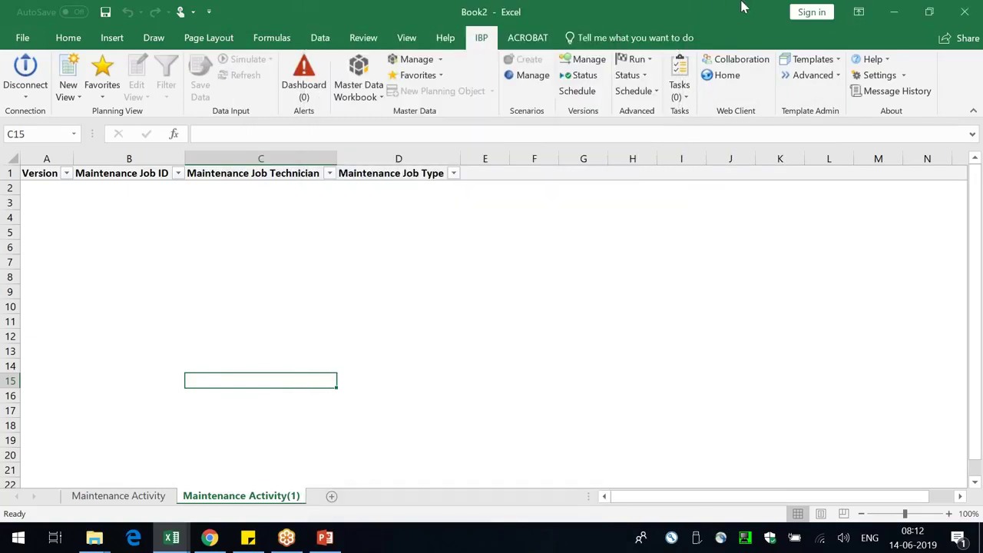
- Dismiss the scheduling notice, check the version job status and open the messages of the merge job
double_click(400, 244)
drag(505, 246, 636, 257)
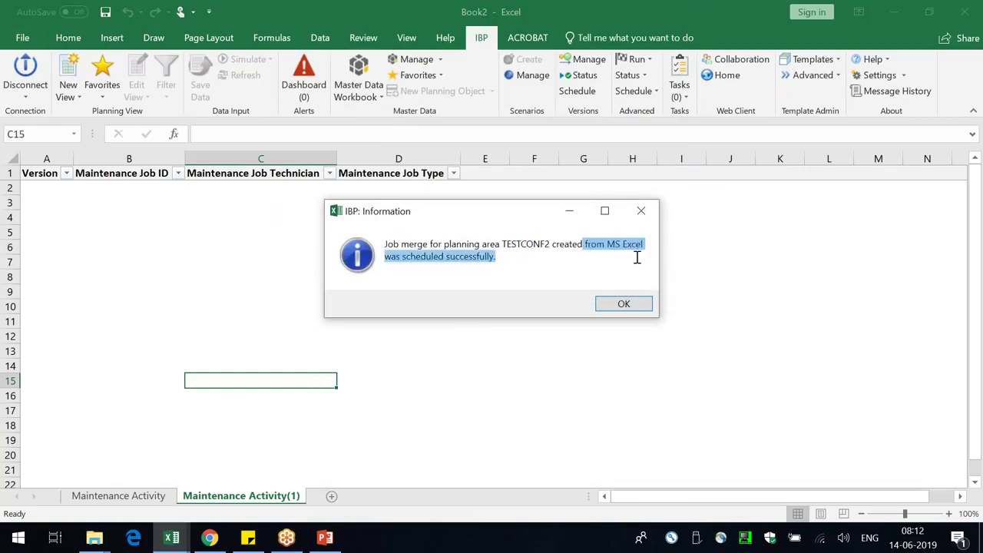
click(630, 308)
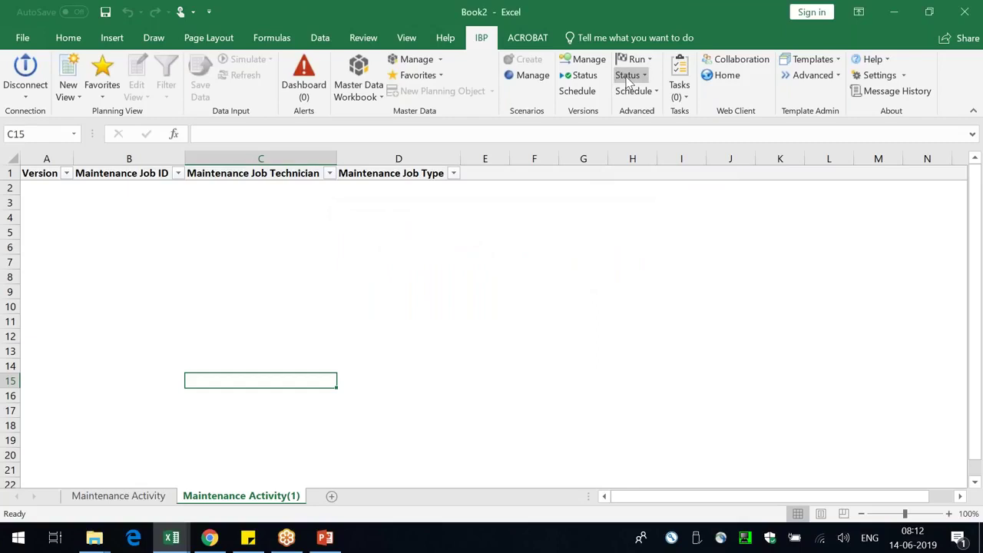
click(577, 76)
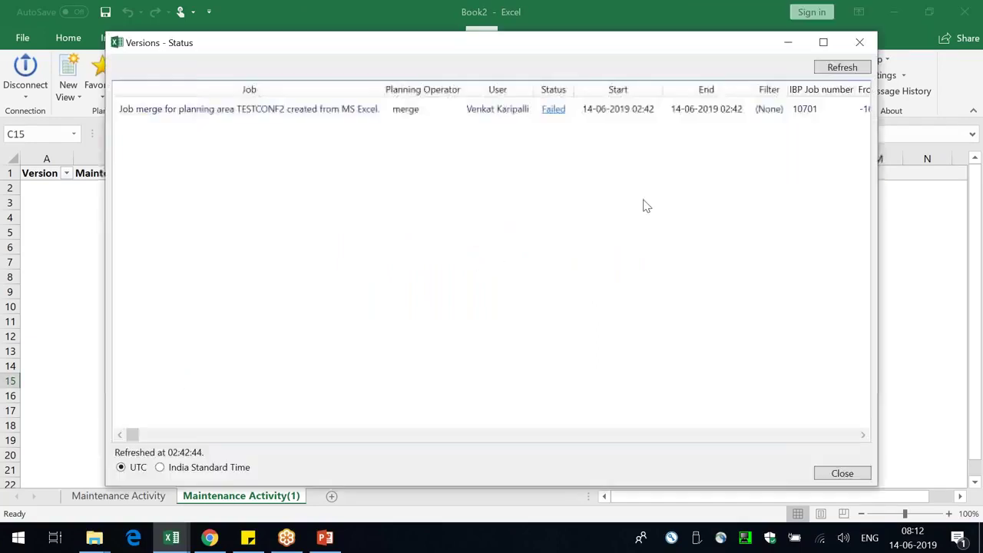
click(552, 110)
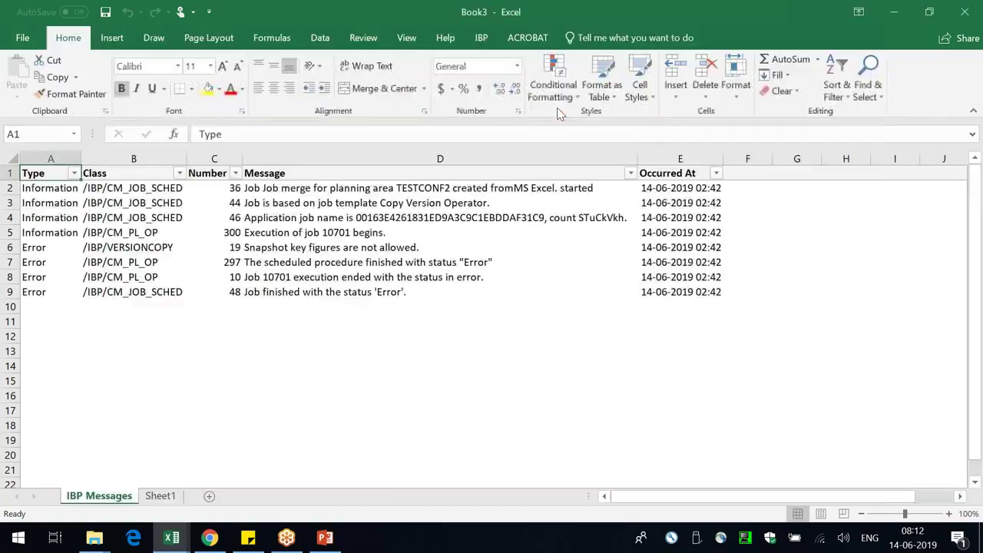
- Examine the /IBP/VERSIONCOPY row and the other error rows in the job messages
click(263, 343)
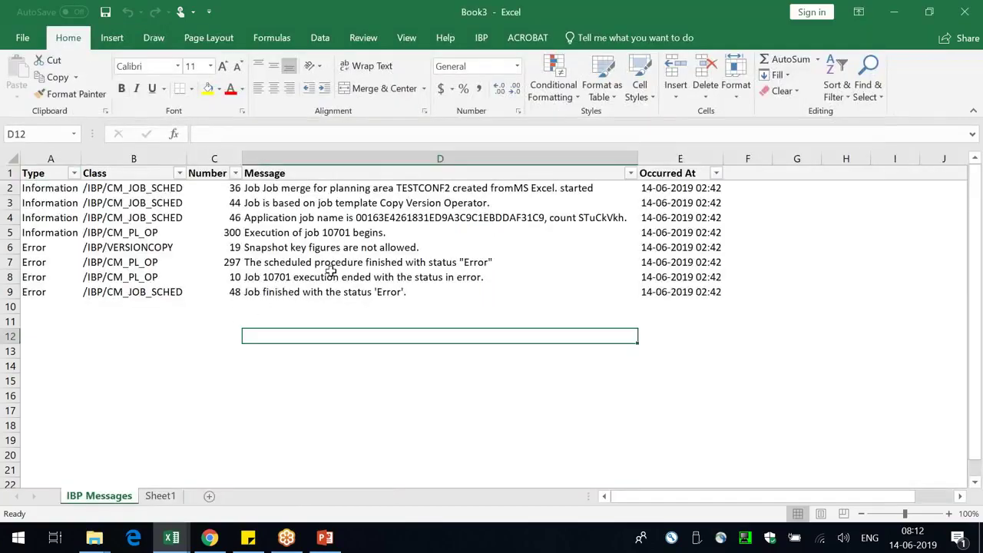
click(142, 251)
drag(142, 252, 401, 247)
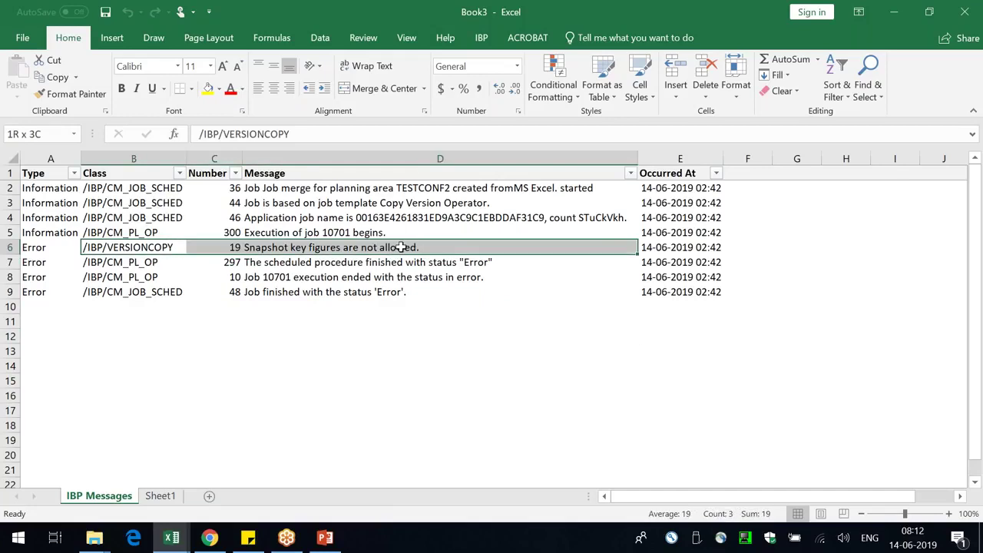
click(376, 323)
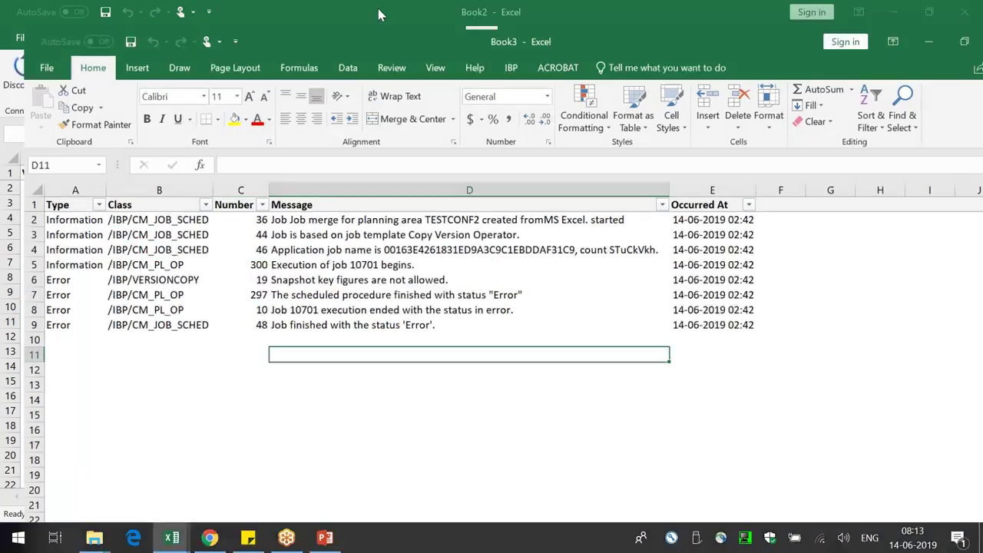
double_click(379, 13)
drag(226, 283, 346, 289)
click(434, 329)
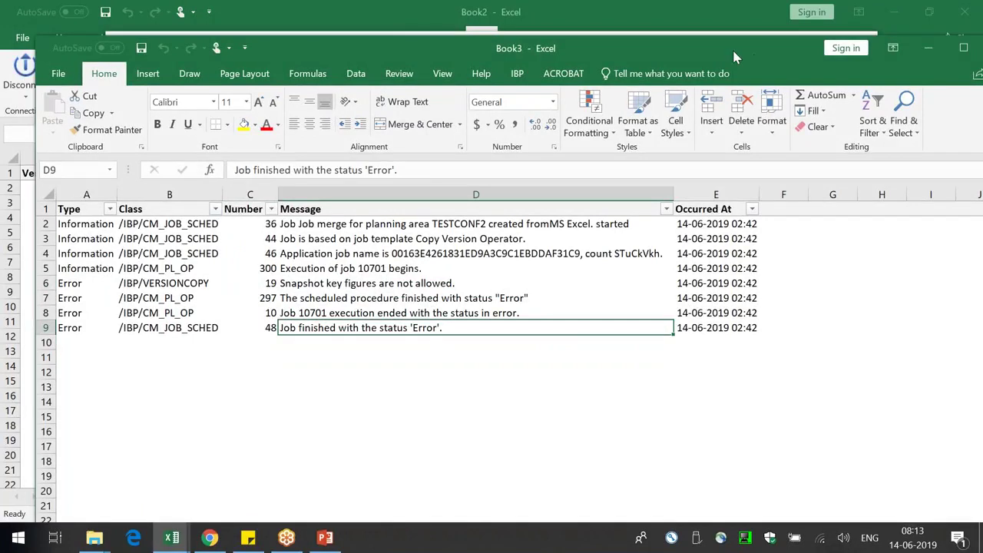
- Close the job messages workbook without saving it
drag(713, 67, 586, 98)
click(873, 78)
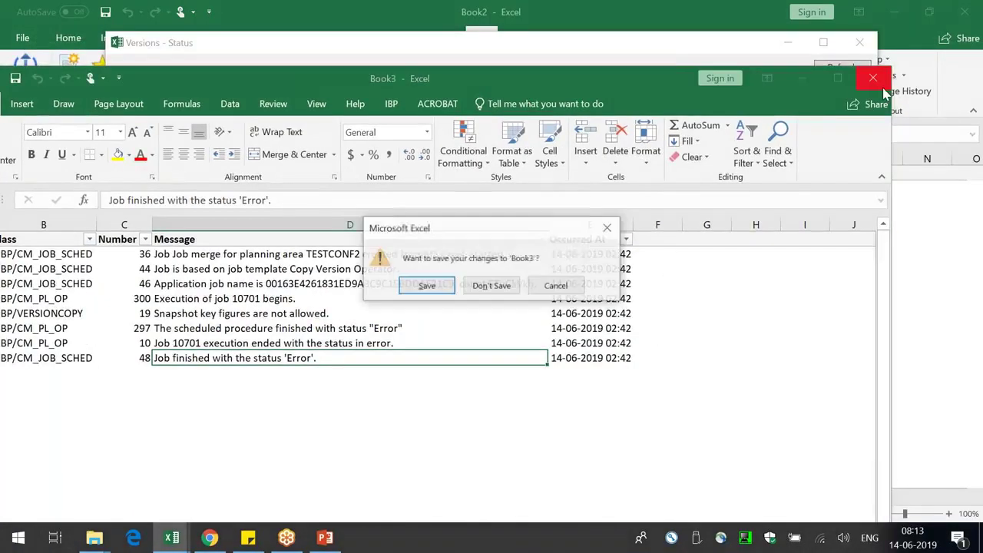
click(503, 287)
click(504, 288)
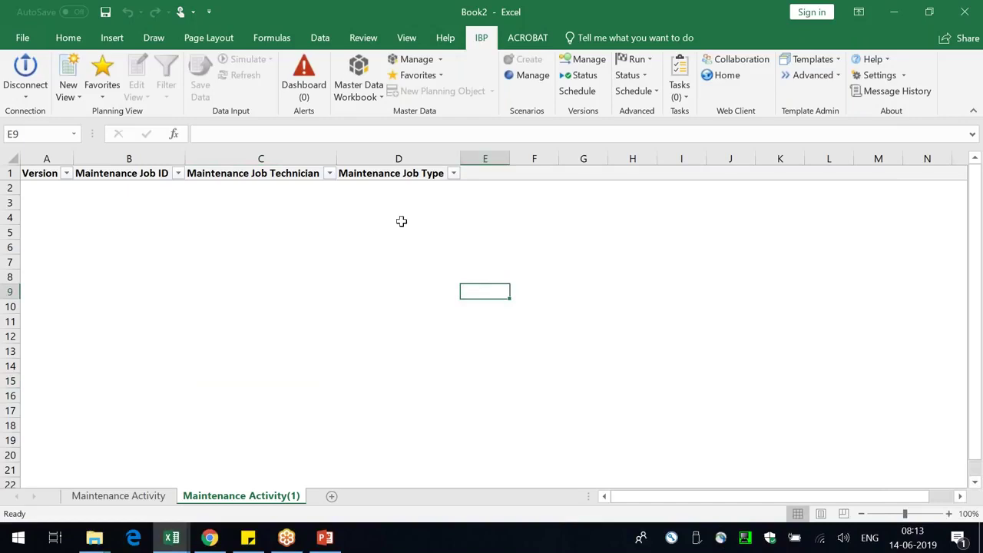
- Start a new version copy in Manage Versions from Base Version to Aggregate Planning
click(358, 68)
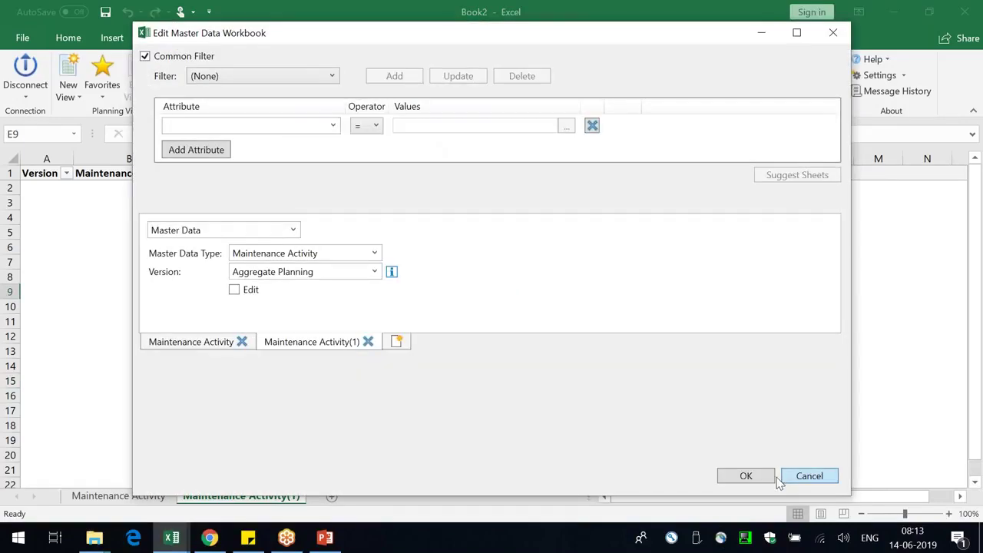
click(782, 477)
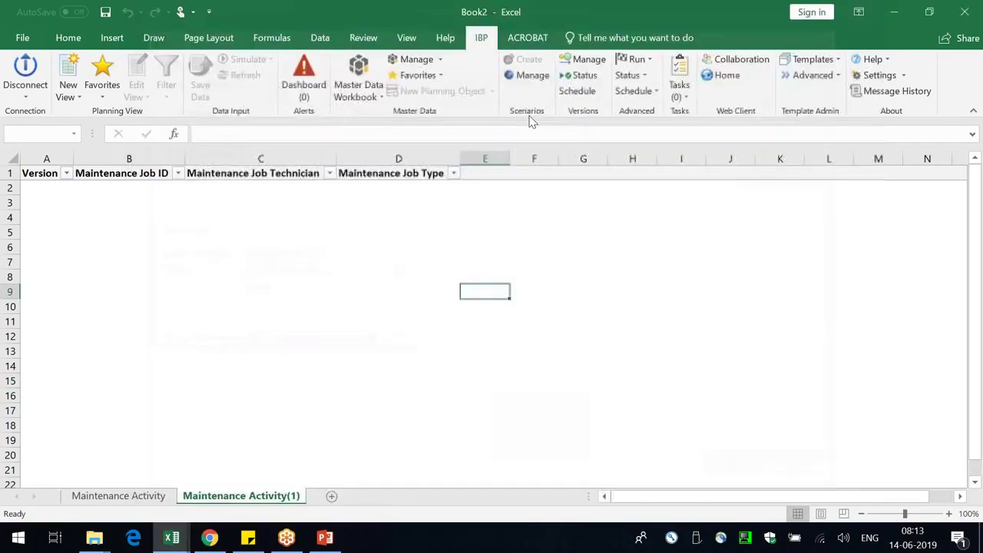
click(578, 65)
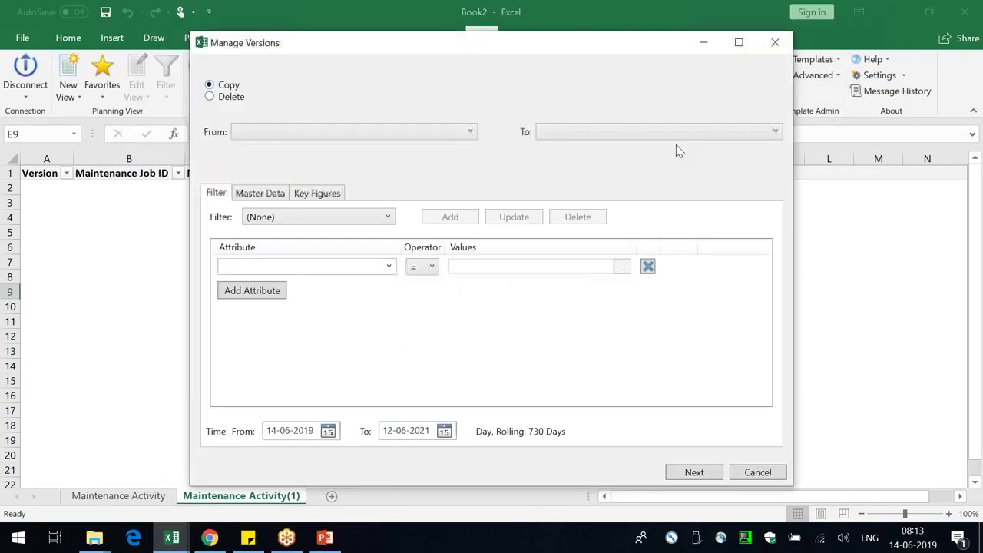
click(303, 132)
click(323, 147)
click(618, 131)
click(607, 180)
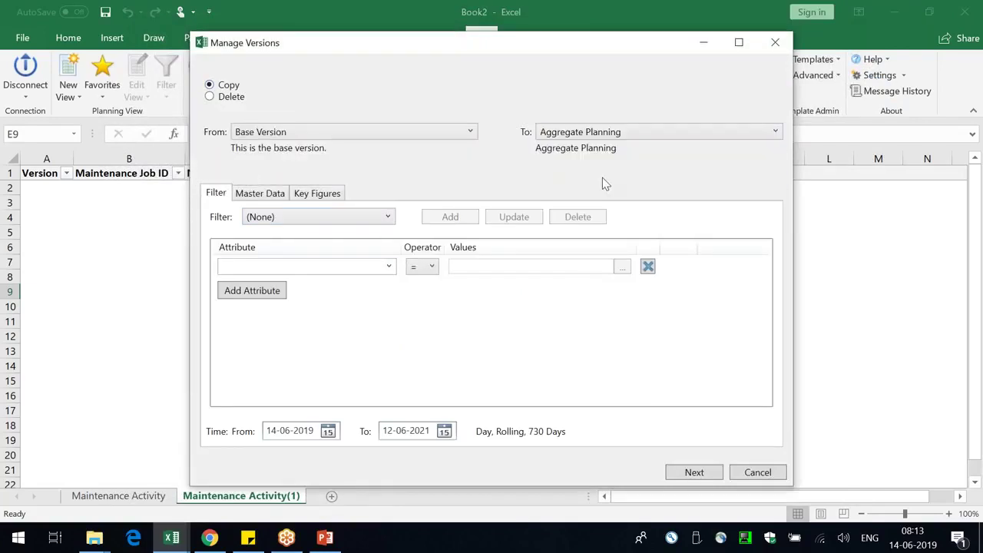
- Filter the version copy by Maintenance Job ID, with values including Chemical Cleaning and Dry Vaccum
click(322, 266)
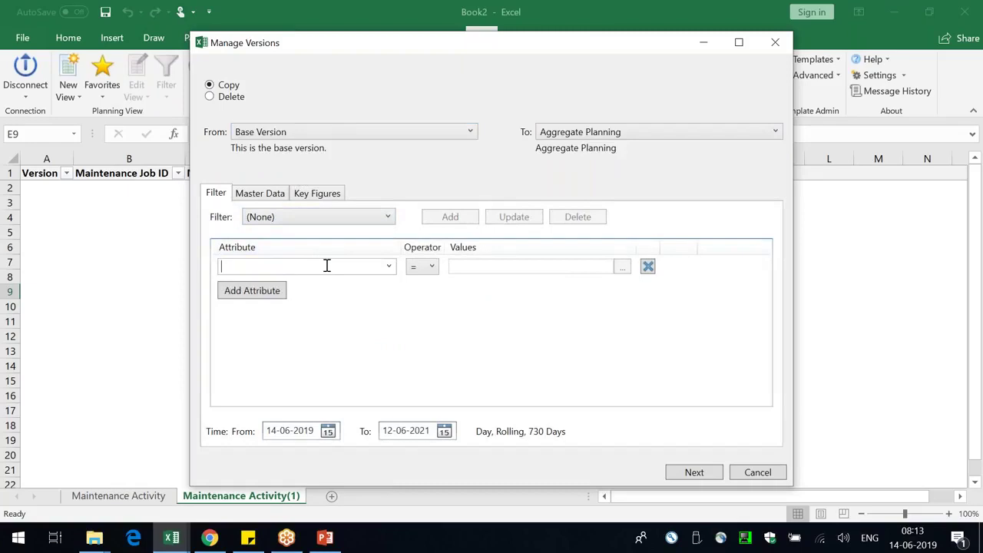
text(Maintenance Job ID)
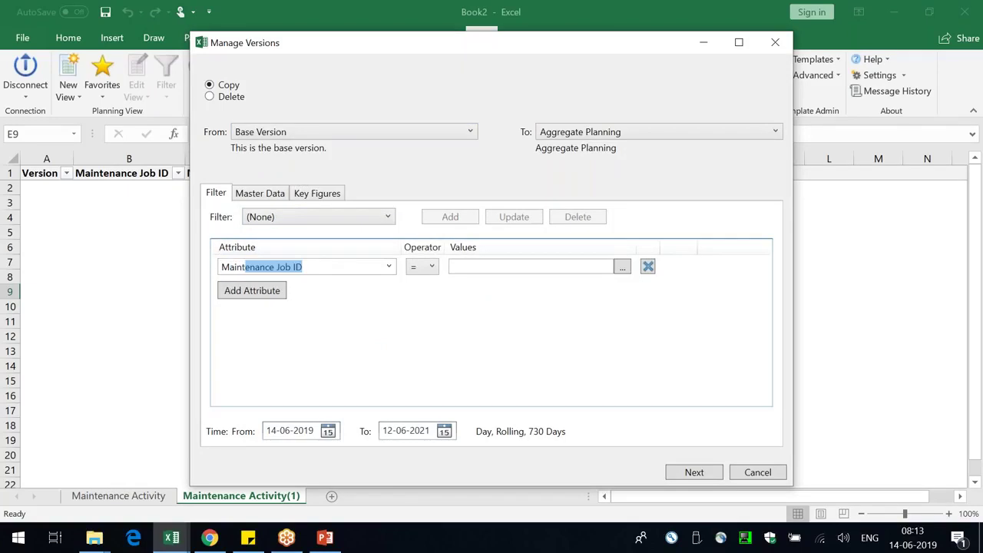
click(621, 267)
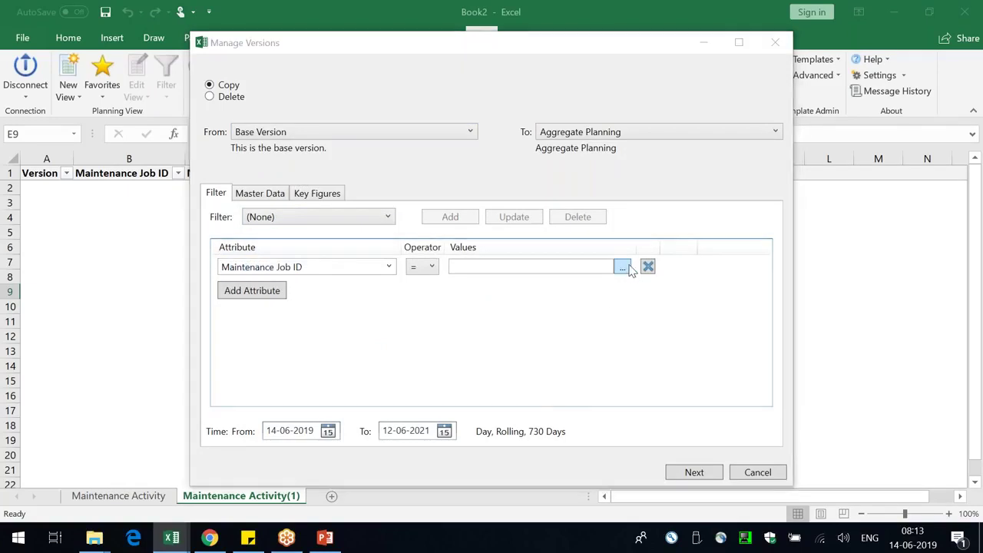
click(226, 161)
click(226, 174)
click(225, 188)
click(671, 510)
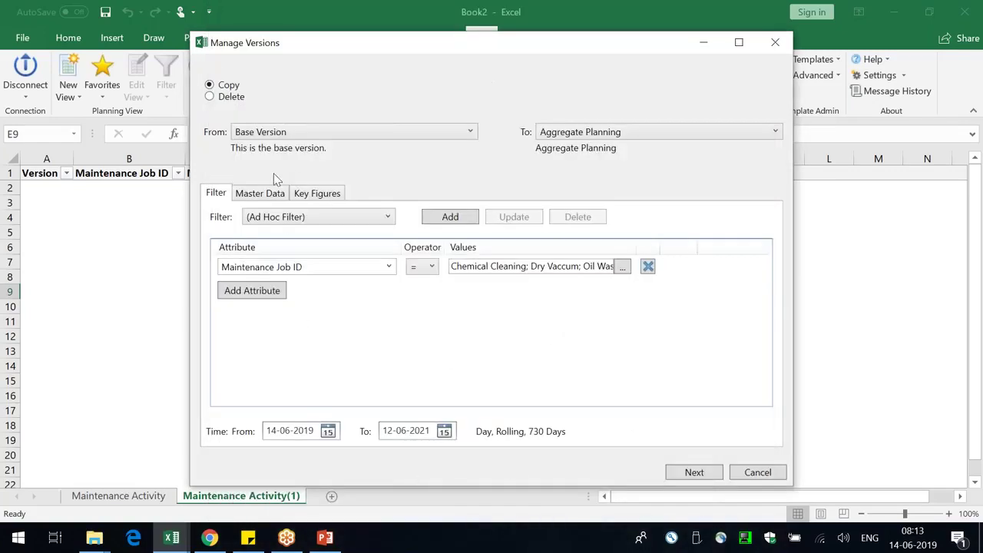
- Include all master data types and the key figures Standard Available Capacity, Start Period and Minimum Capacity Required in the copy
click(274, 194)
click(215, 238)
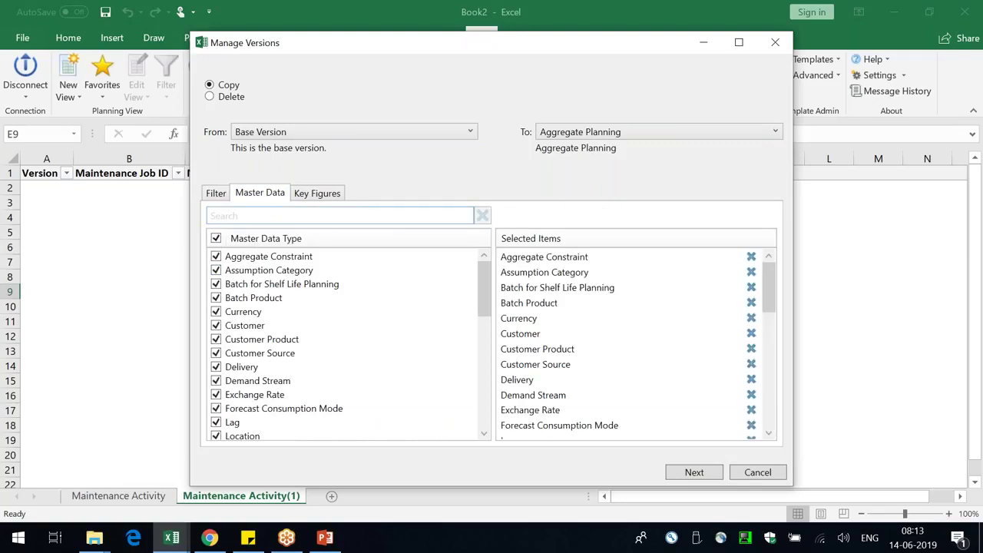
click(313, 195)
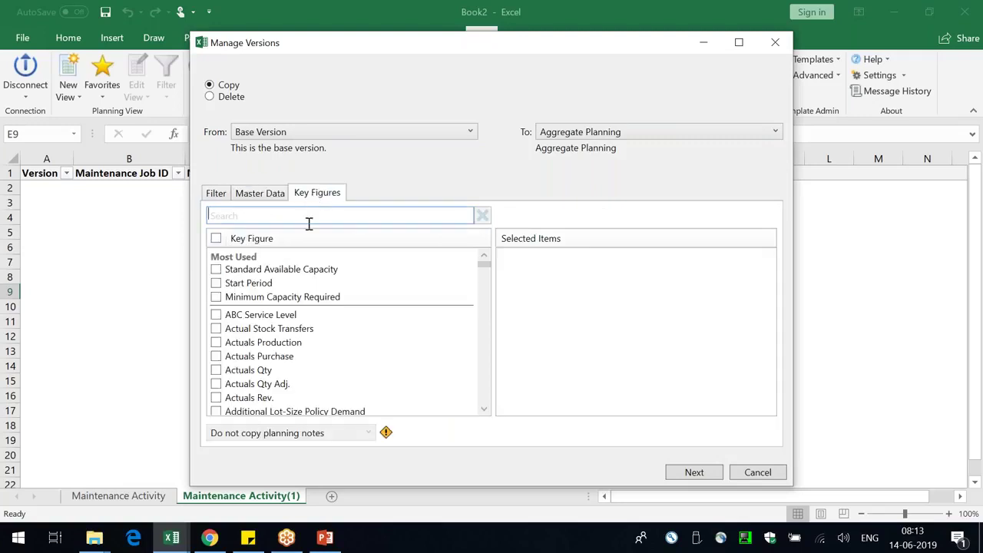
text(main)
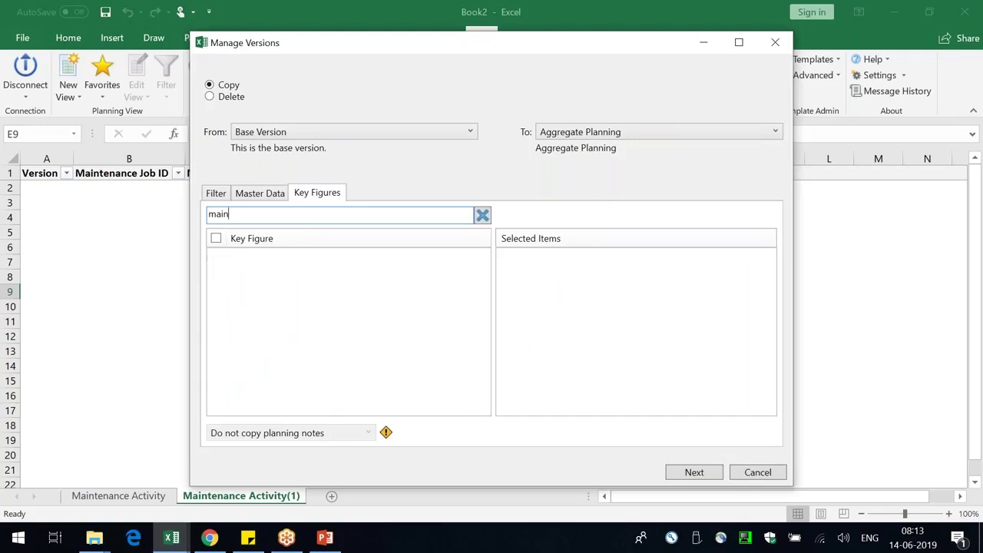
key(BackSpace)
key(BackSpace)
key(BackSpace)
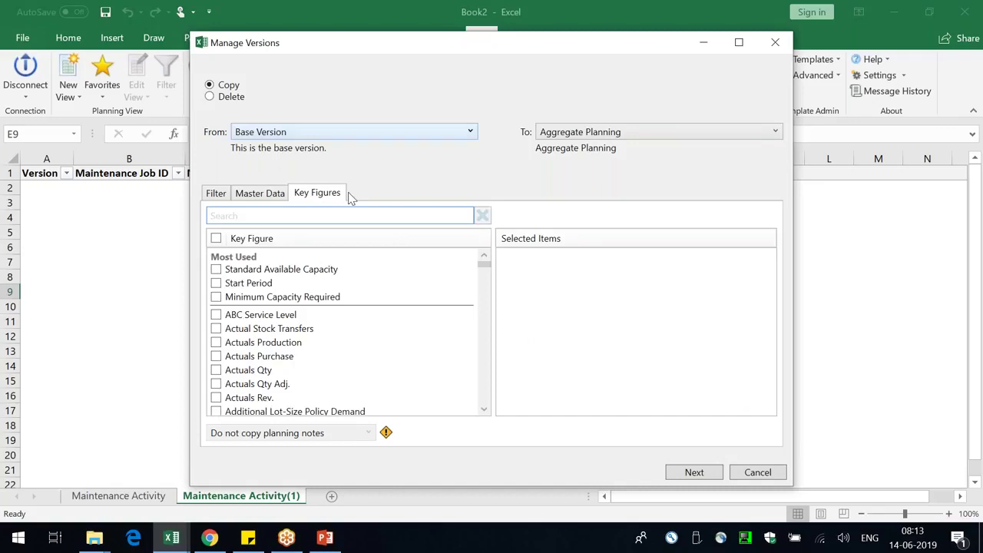
click(319, 271)
click(267, 283)
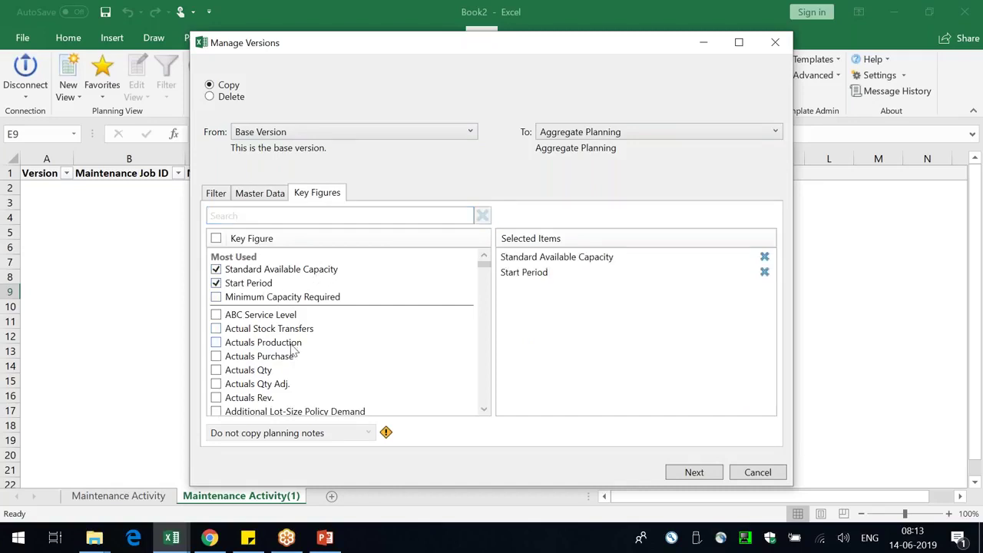
click(315, 297)
- Search the key figures of the version copy for "final" and "final av"
click(307, 218)
text(final)
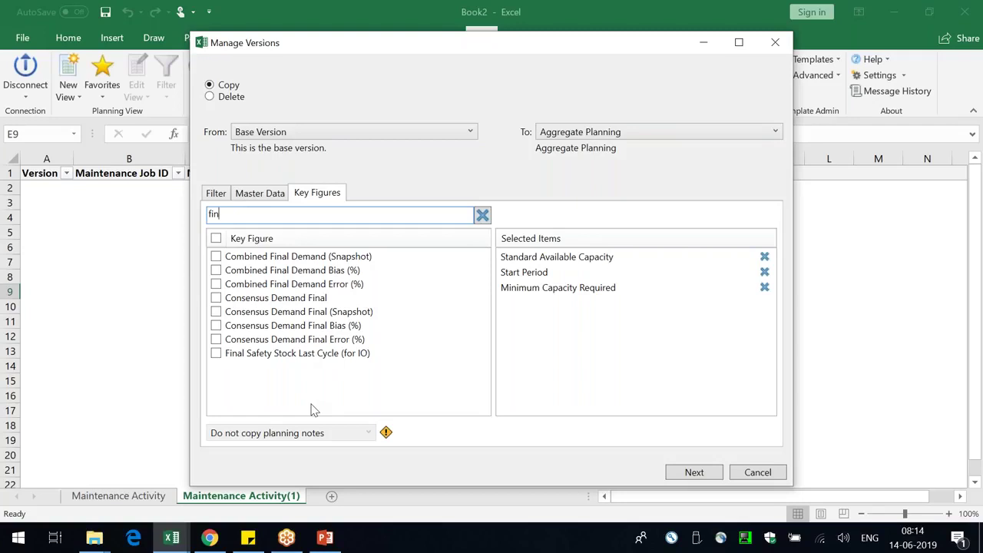
key(BackSpace)
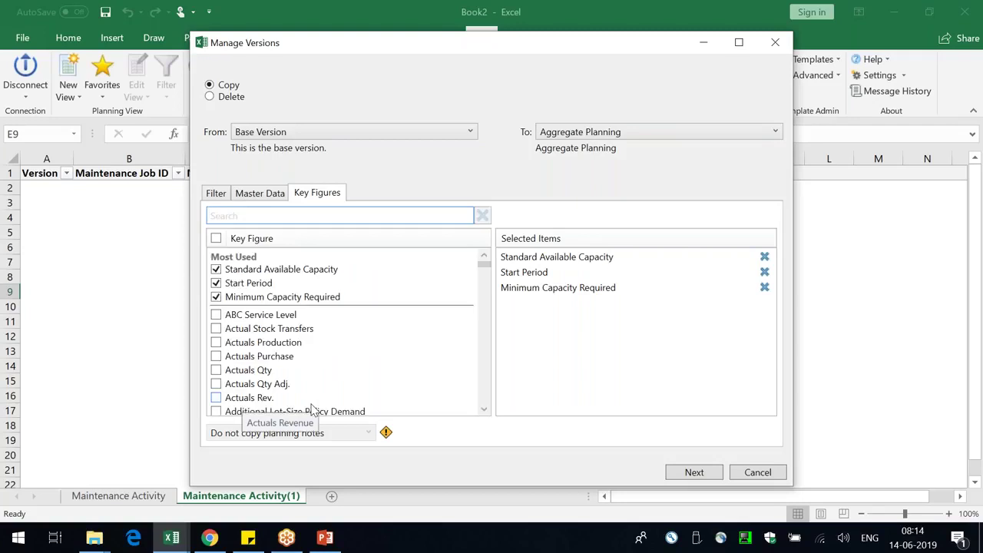
text(final av)
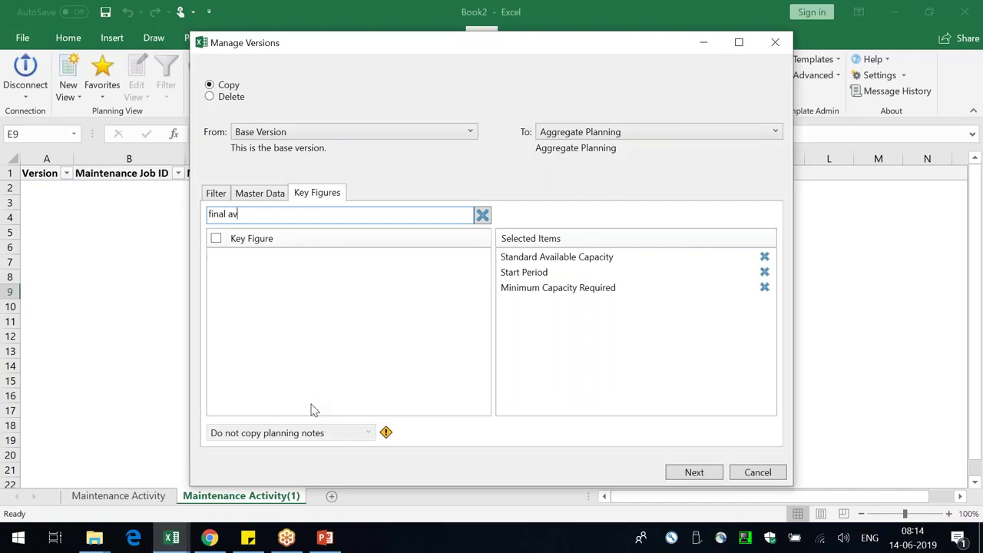
click(171, 537)
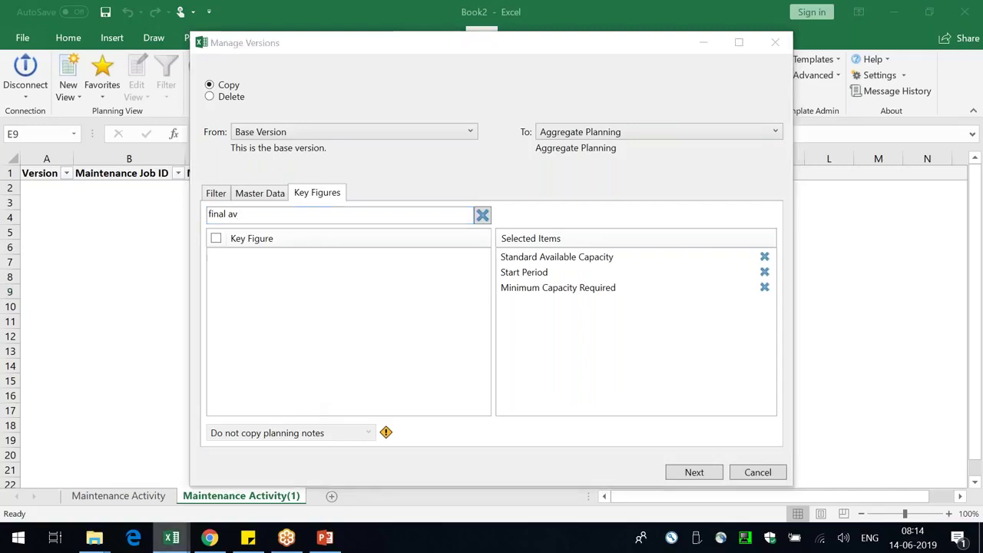
click(519, 178)
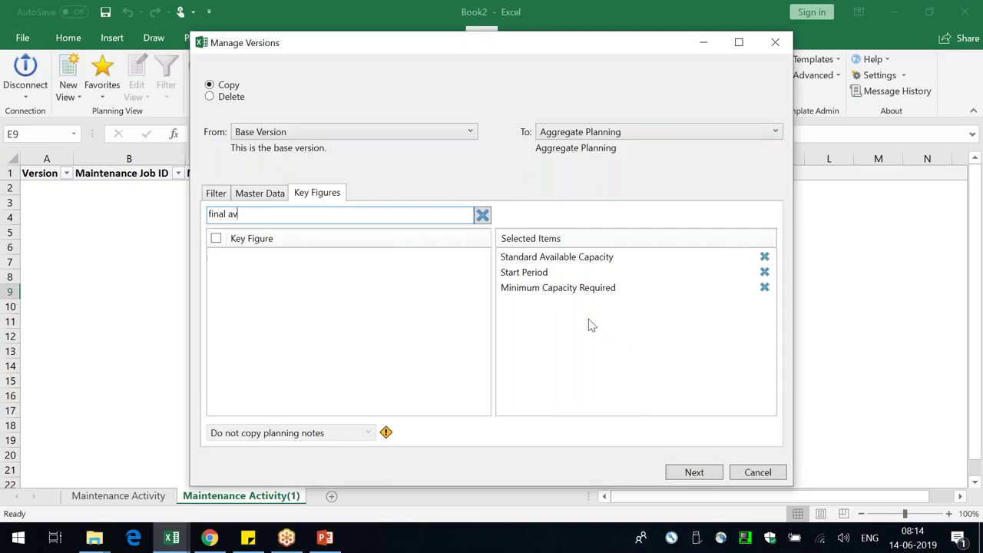
- Review the Maintenance Job ID filter and run the version copy to Aggregate Planning
click(593, 257)
click(219, 195)
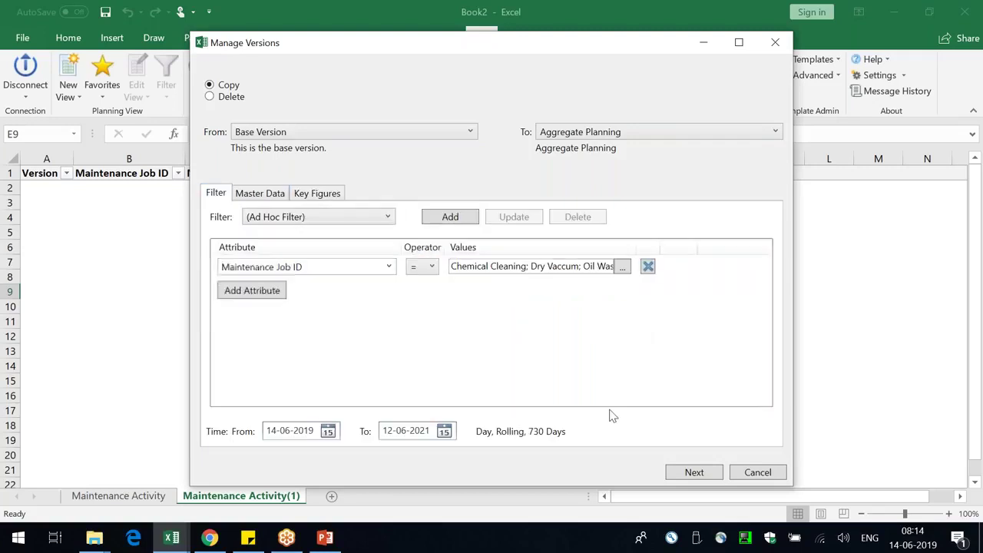
click(694, 472)
click(514, 511)
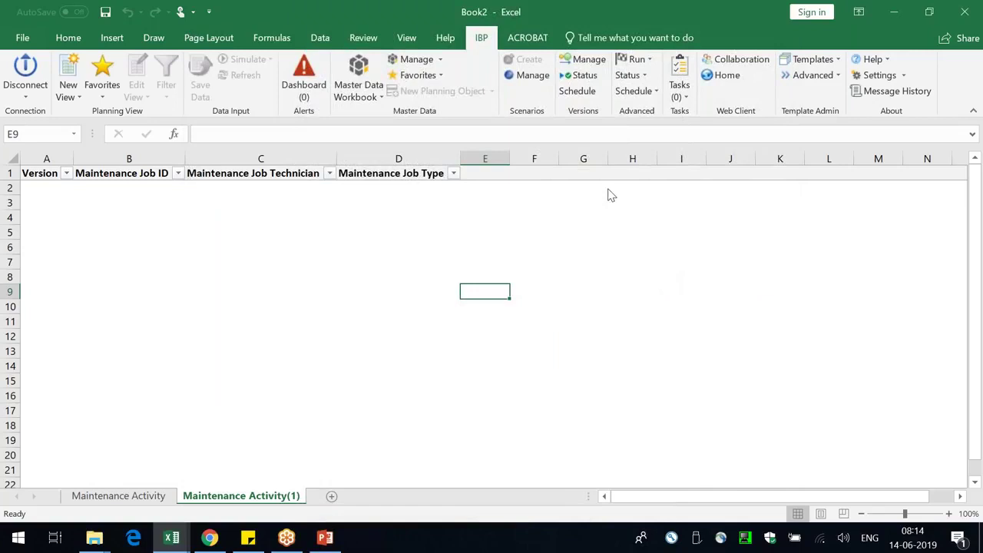
- Dismiss the scheduling notice, check the version job status with repeated refreshes, and close the status list
click(585, 77)
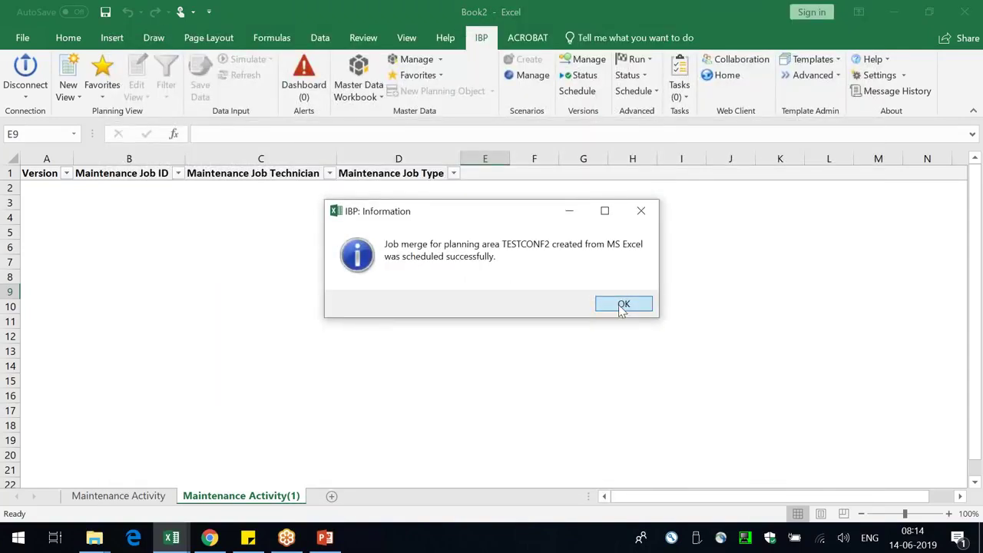
click(622, 304)
click(843, 68)
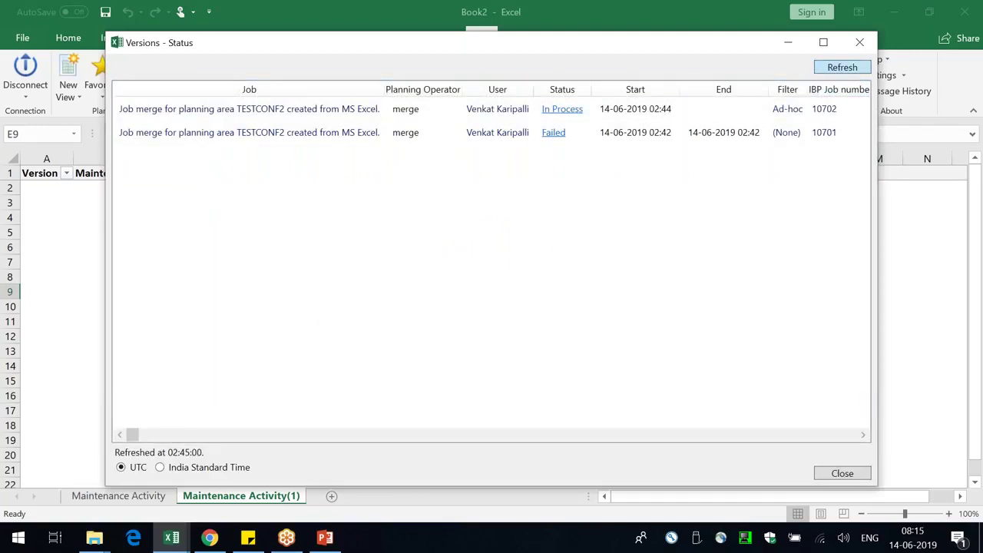
click(842, 67)
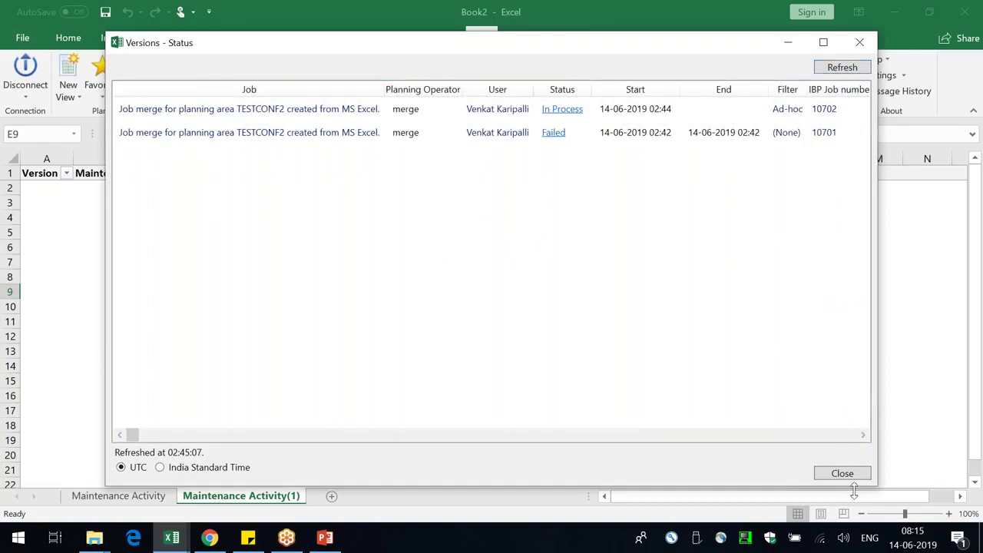
click(832, 68)
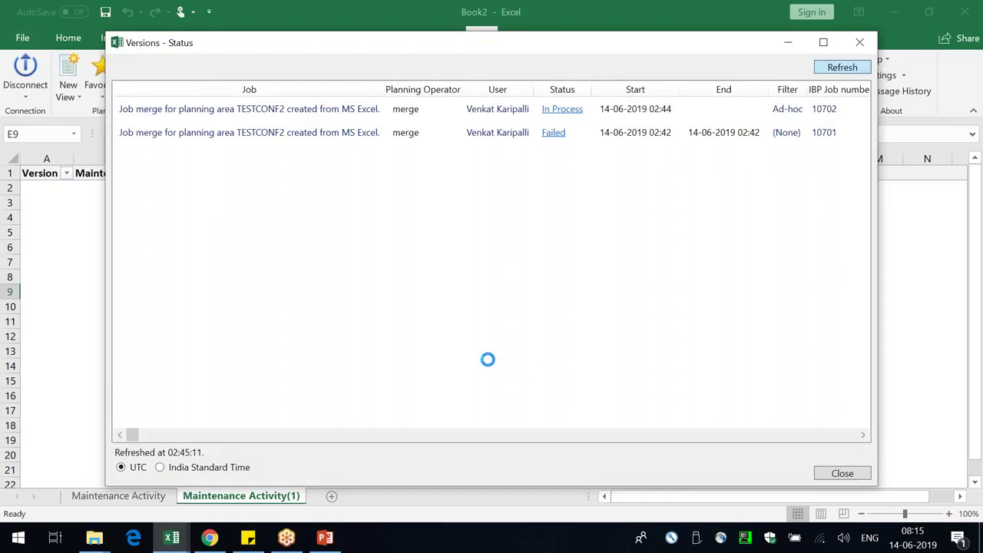
click(863, 472)
- Switch to the Book1 workbook and enter the label Standard in G6 with the value 168 beside it
mouse_move(172, 534)
click(96, 496)
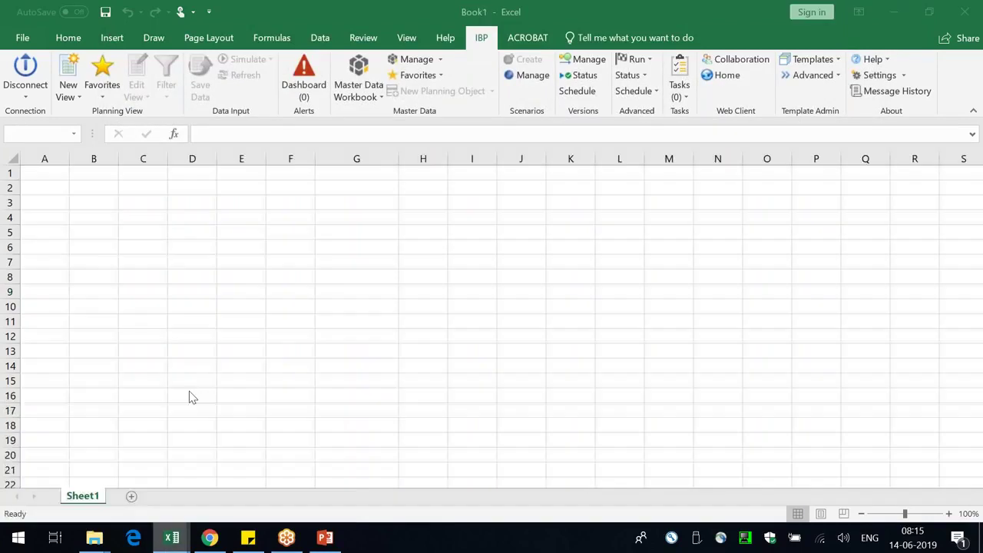
click(355, 254)
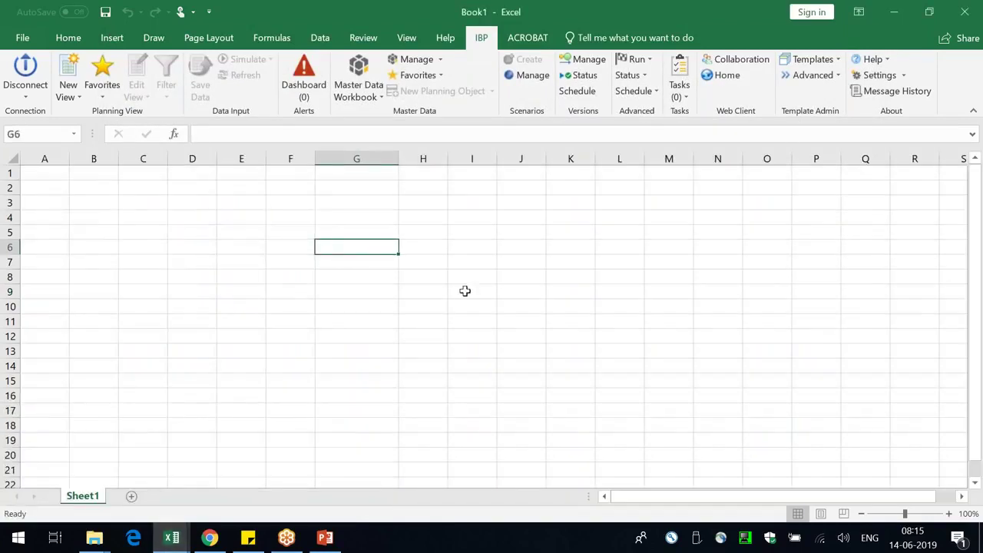
text(Standard)
key(Return)
key(Right)
key(Up)
text(1)
key(Return)
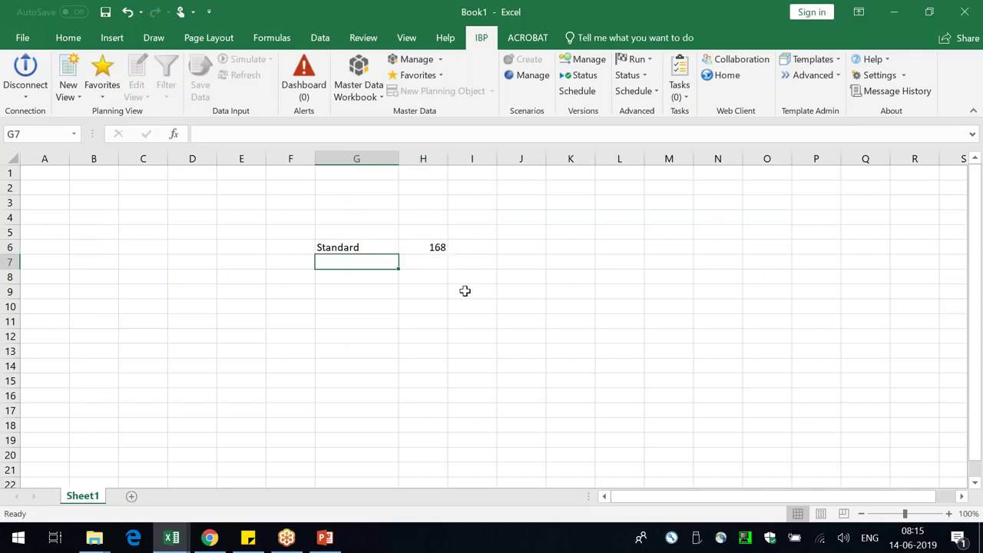
- Add a Job Start row with the value 1 directly below the Standard row
text(Job Start)
key(Return)
key(Right)
key(Up)
text(1)
key(Return)
key(Left)
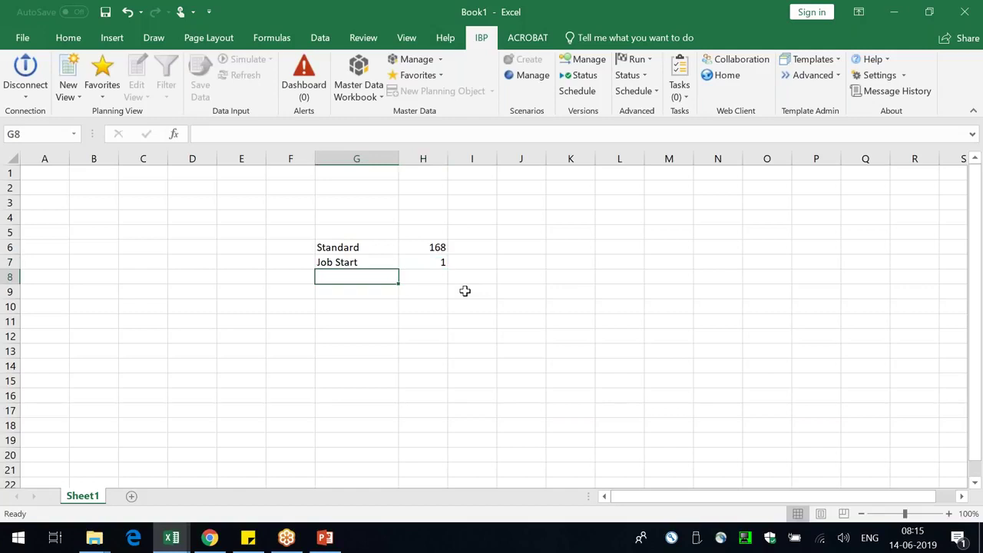
- Add a Capacity Consumed row with the value 100 below Job Start
text(Capacity COn)
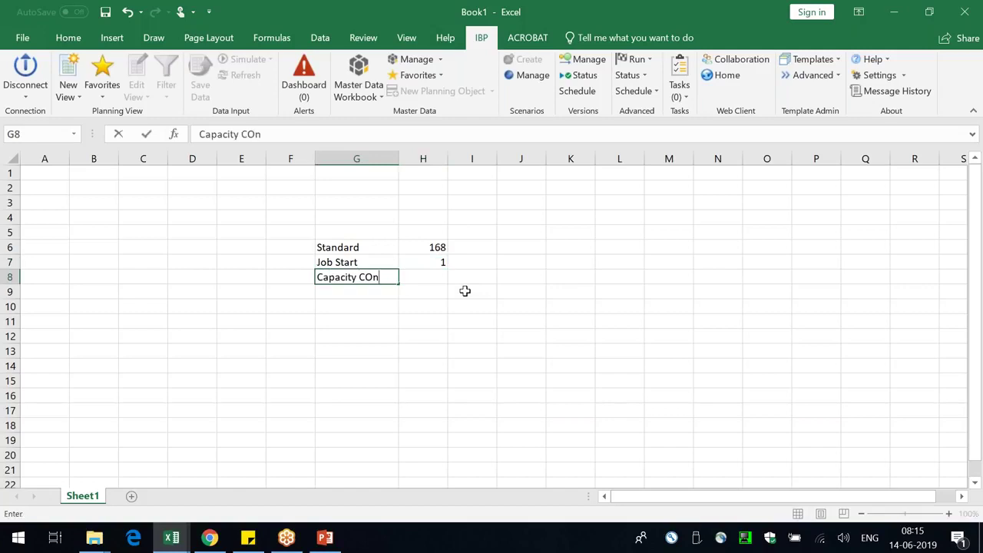
text(sumed)
key(Return)
key(Up)
key(Right)
text(1)
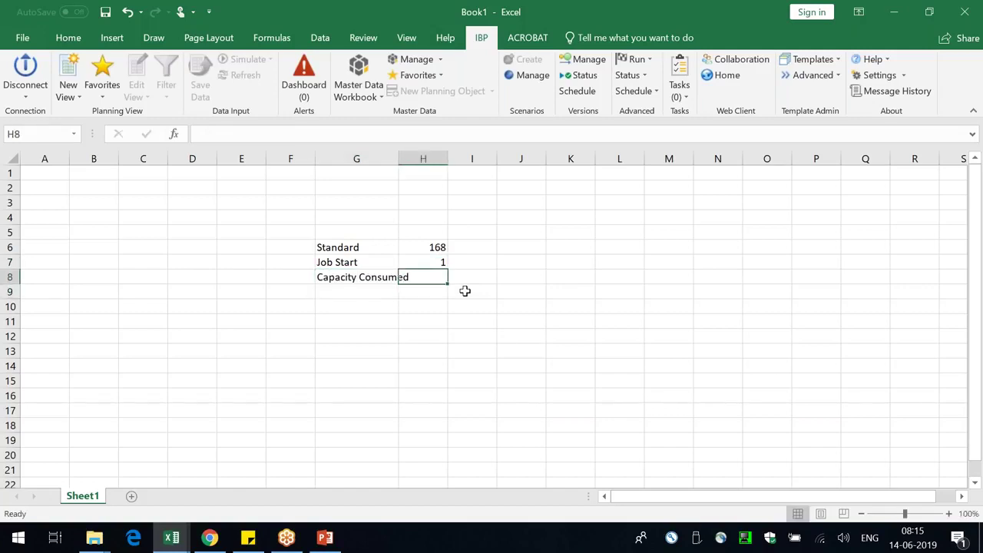
text(00)
key(Return)
- Fit column G to its labels and add a Final Availa row with the value 68
double_click(399, 158)
key(Left)
text(Final )
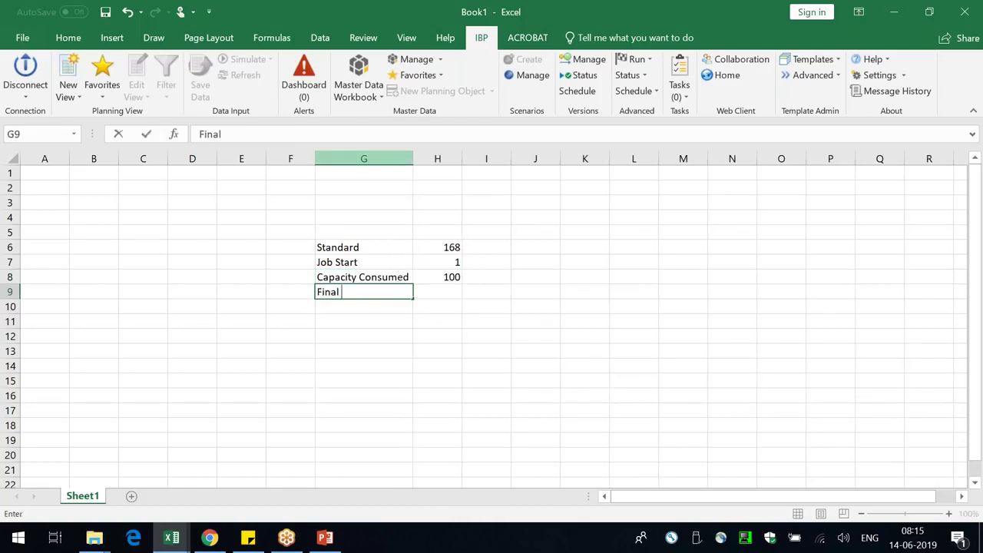
text(Availa)
key(Return)
key(Right)
key(Up)
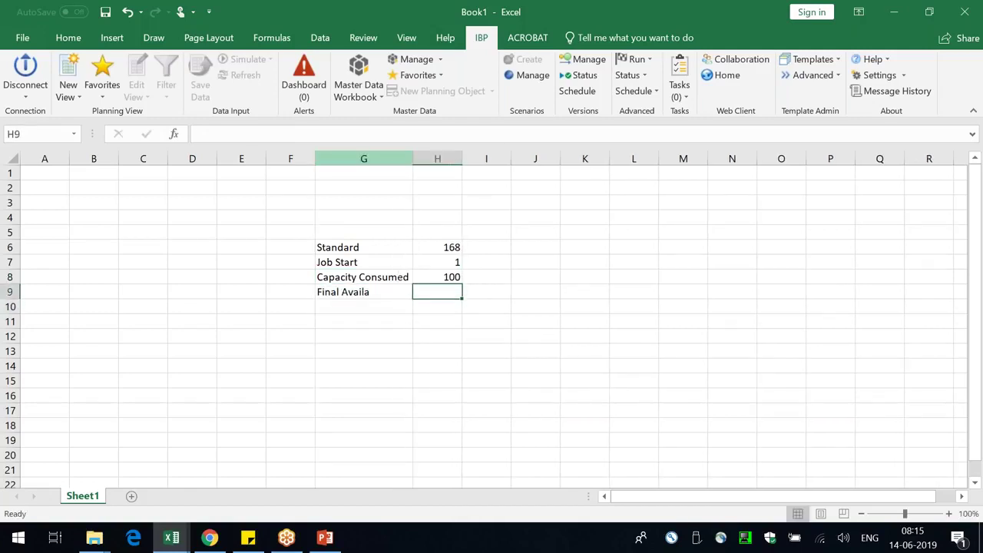
text(68)
key(Return)
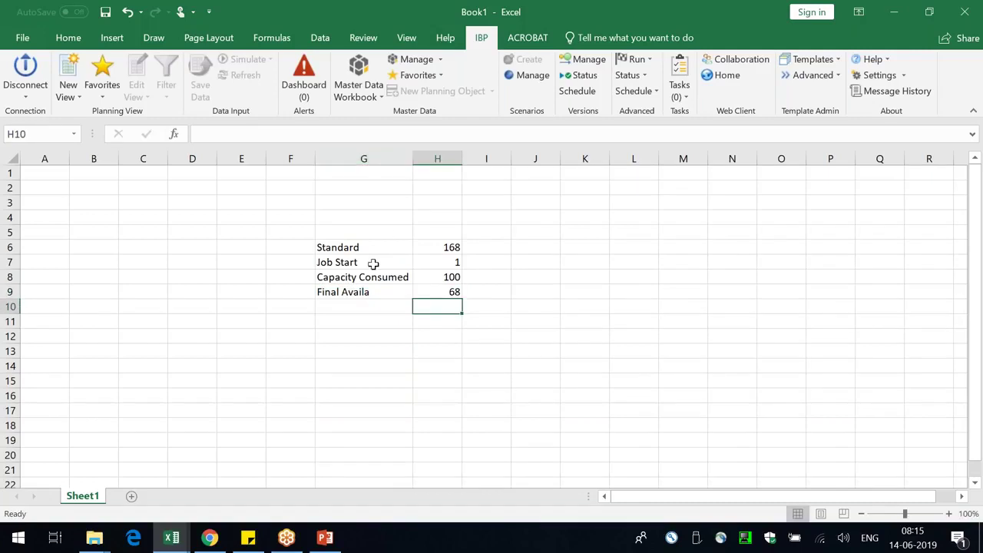
drag(281, 253, 277, 288)
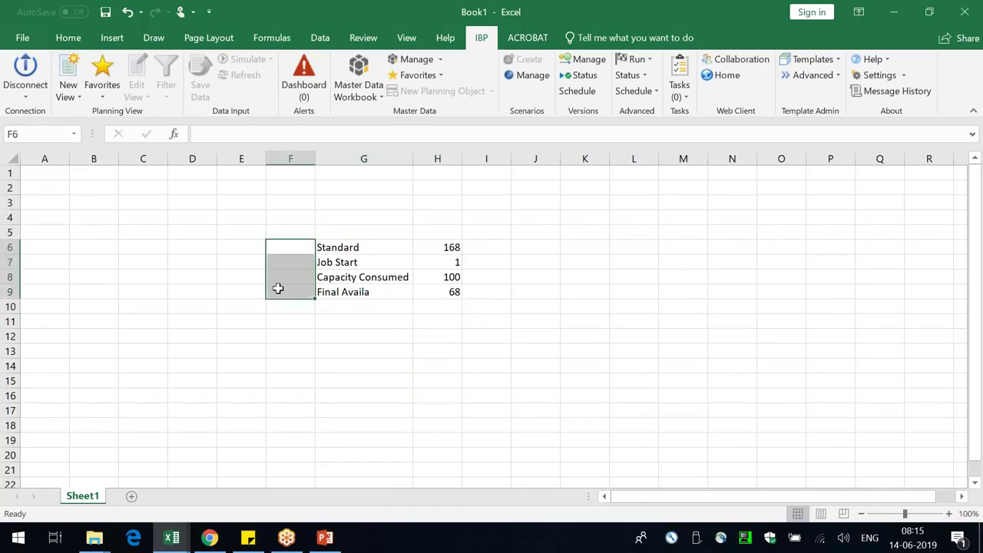
click(516, 235)
click(338, 247)
click(365, 277)
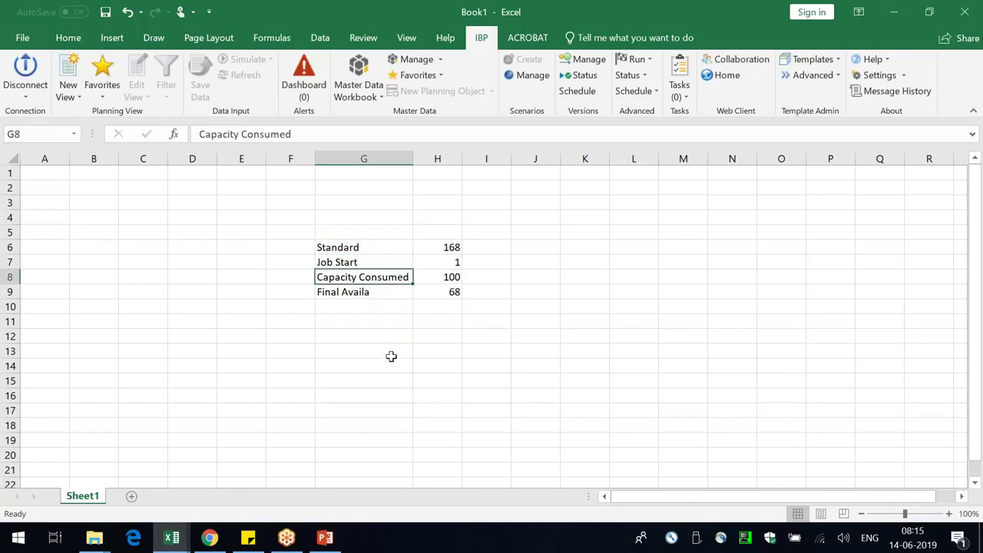
drag(506, 252, 508, 283)
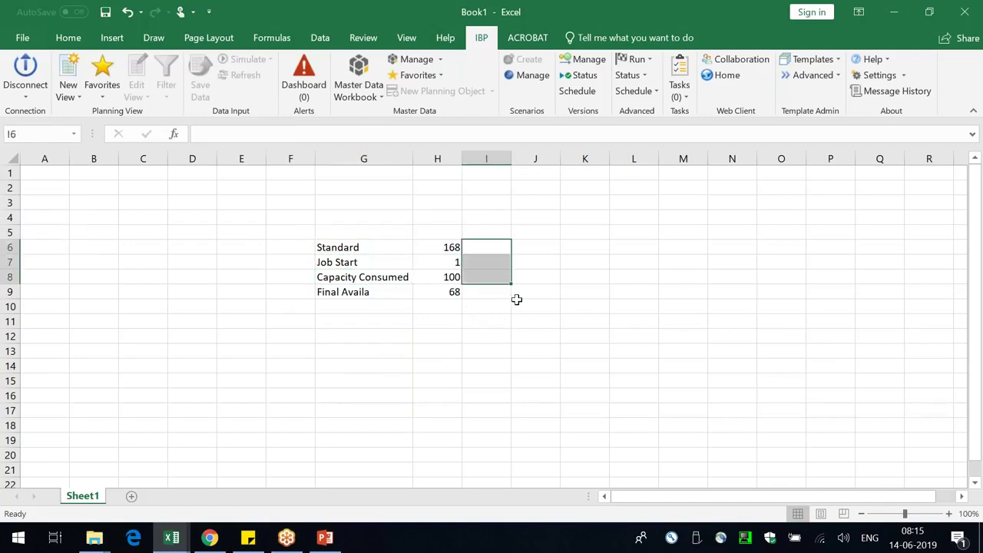
drag(588, 343, 588, 353)
drag(445, 251, 450, 278)
click(487, 263)
click(493, 291)
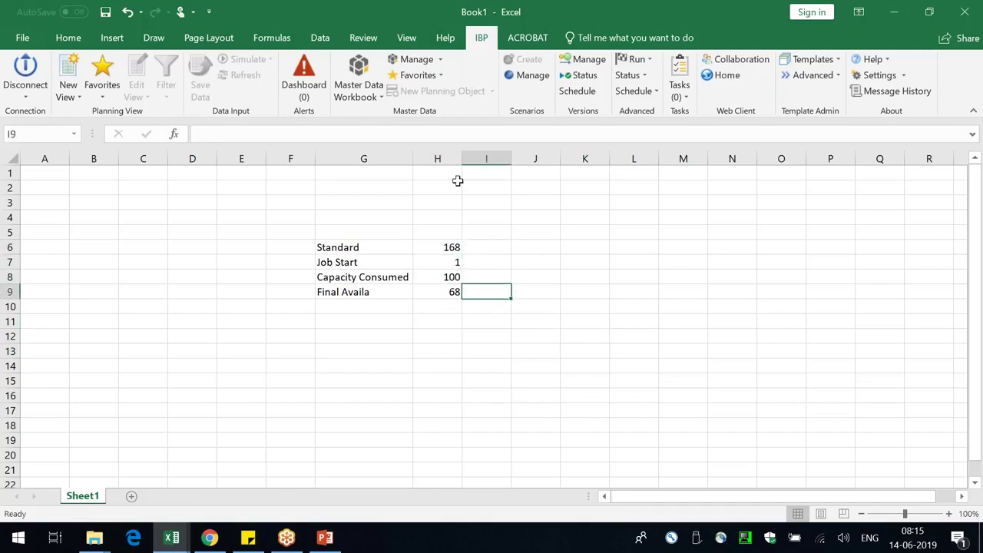
- Widen columns H and I and give them the row 5 headings Base Version and Aggregate Planning
drag(462, 158, 506, 159)
click(495, 232)
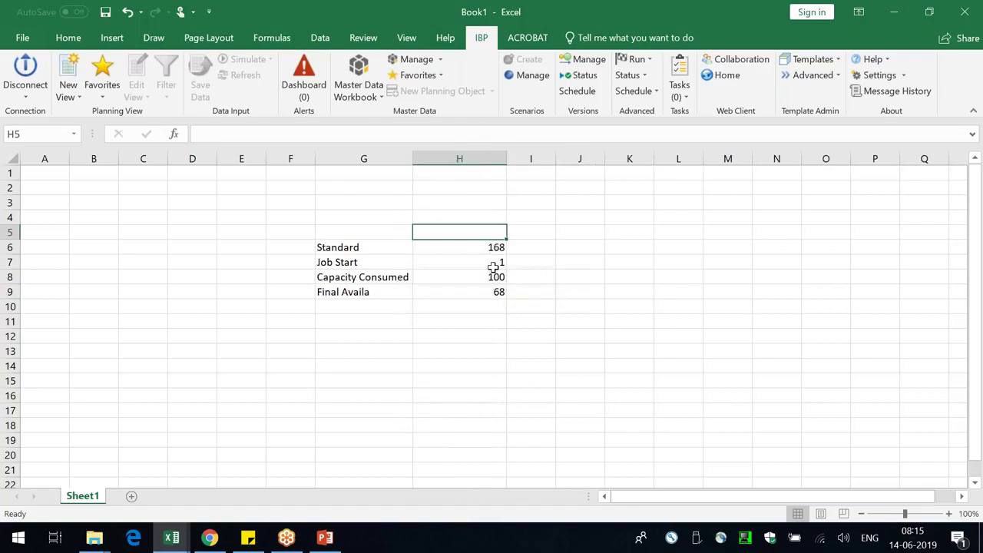
text(Base Version)
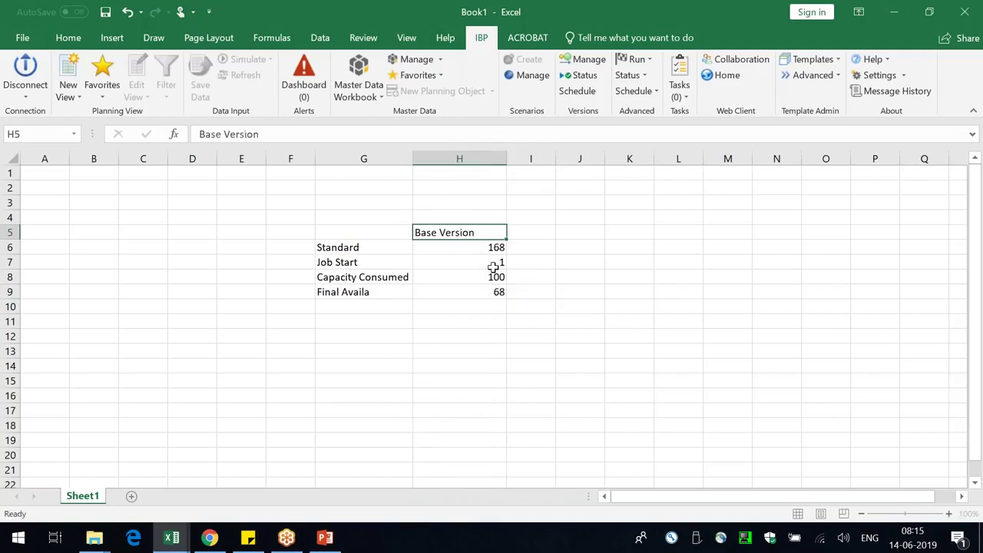
key(Return)
key(Right)
key(Up)
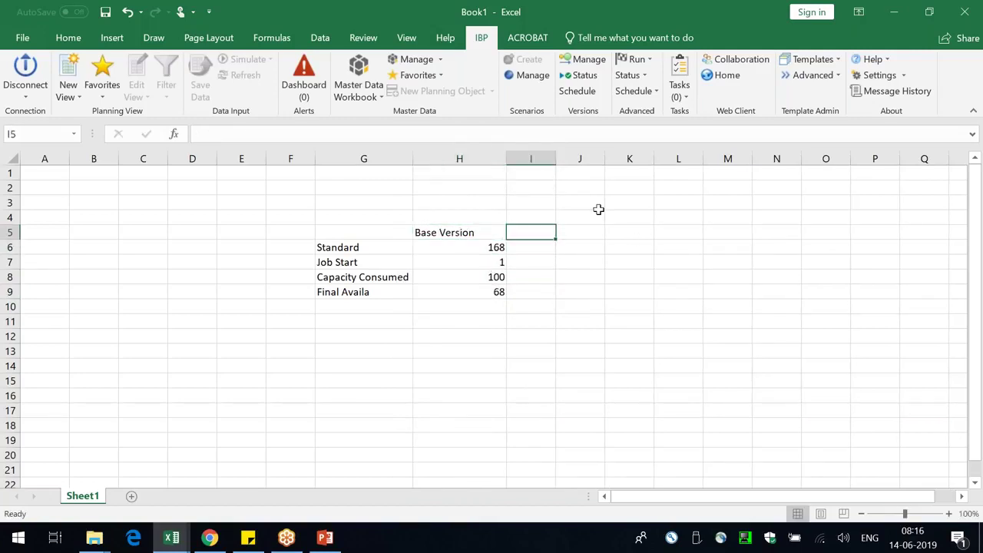
drag(556, 159, 642, 159)
text(Agg)
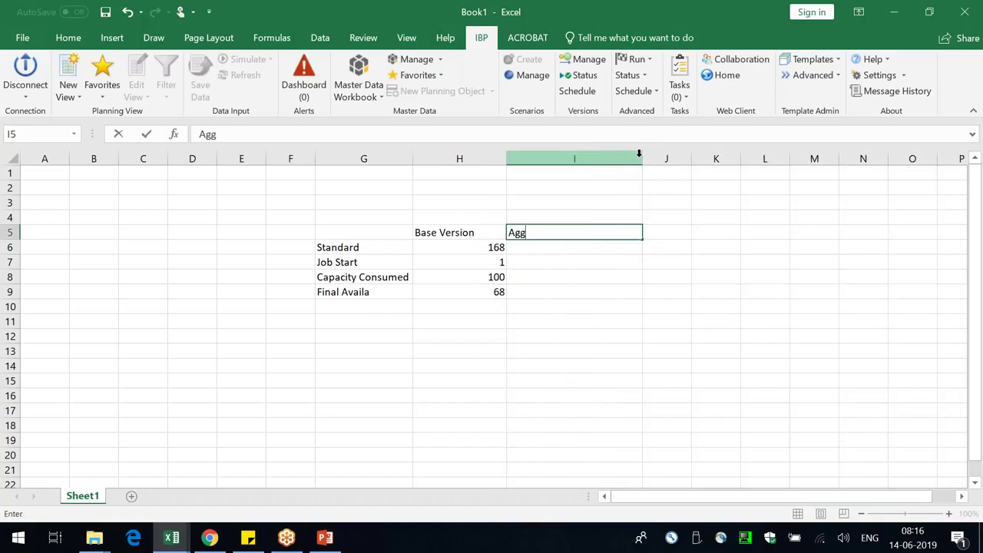
text(regate Planning)
key(Return)
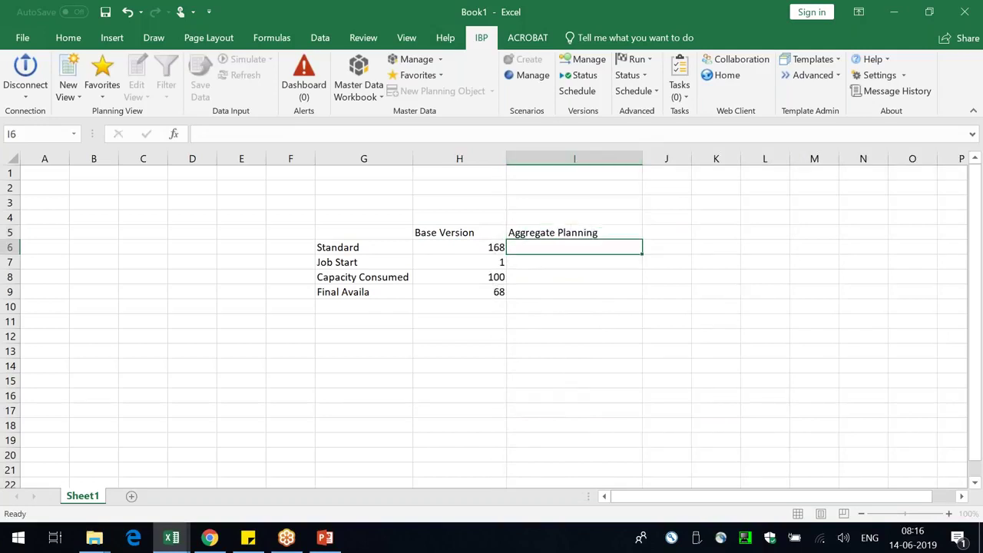
- Copy the Base Version values for Standard and Job Start into the Aggregate Planning column
key(Left)
key(shift+Down)
key(shift+Down)
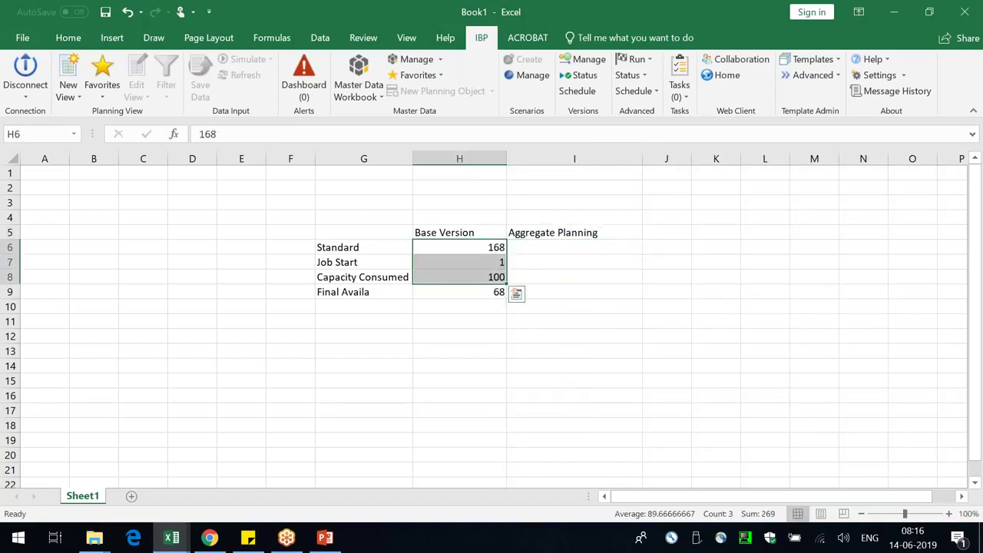
key(shift+Up)
key(ctrl+c)
key(Right)
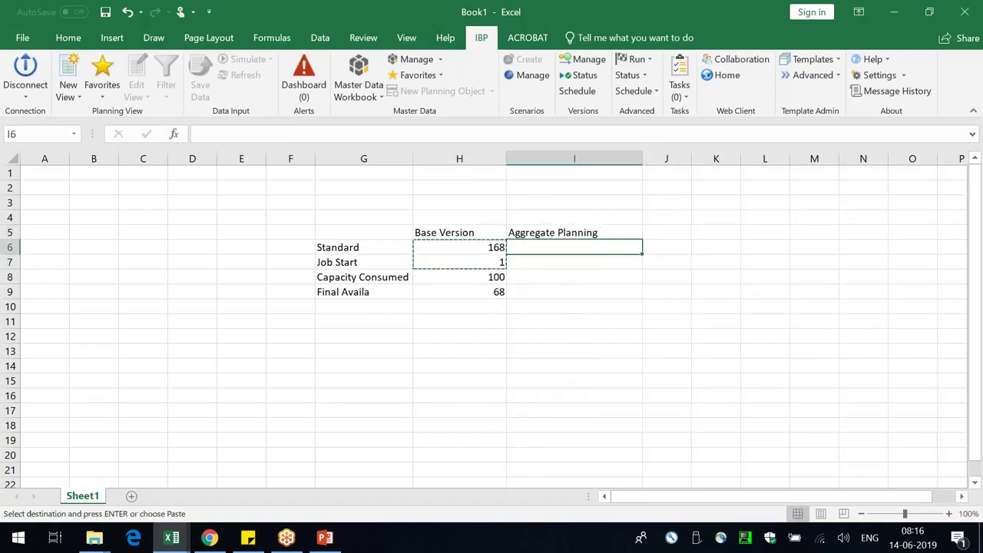
key(ctrl+v)
- Enter 100 for Capacity Consumed and 68 for Final Availa in the Aggregate Planning column
key(Left)
key(Down)
key(Right)
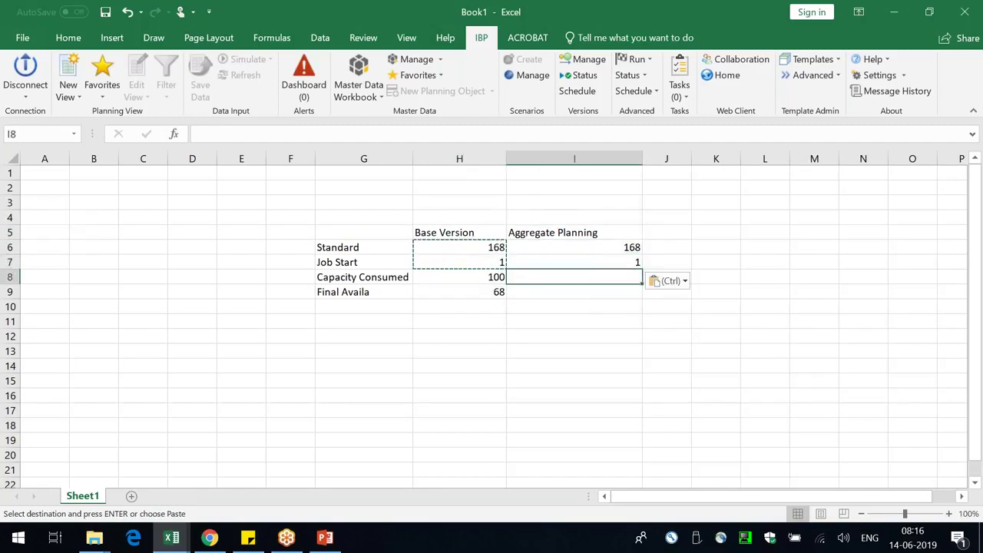
text(100)
key(Return)
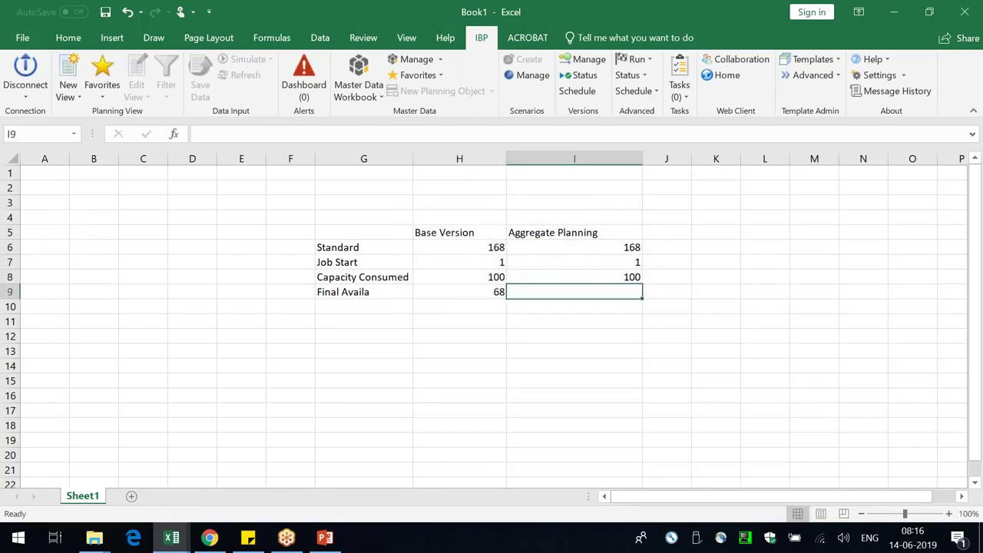
text(68)
key(Return)
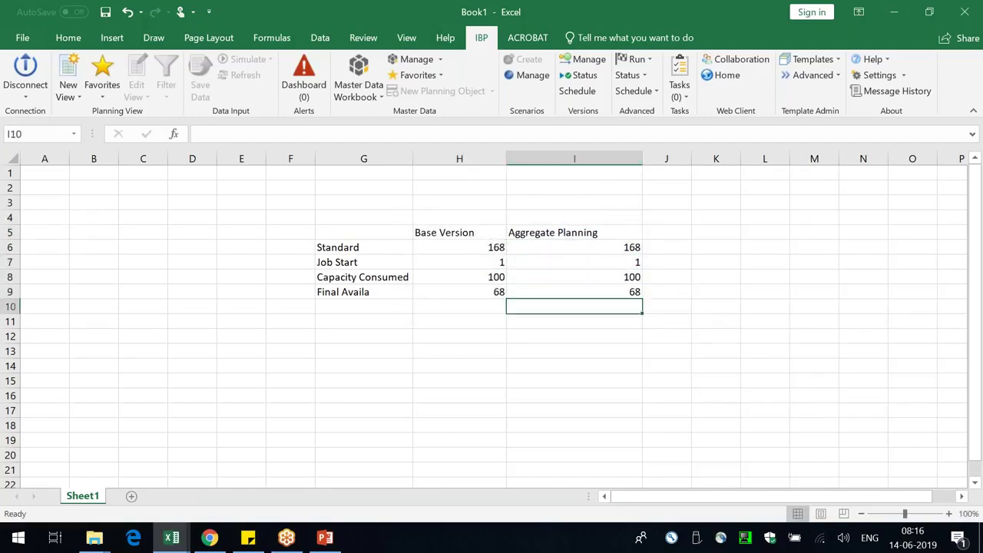
- Change the Aggregate Planning values to 200 for Standard and 100 for Final Availa
key(Up)
key(Up)
key(Up)
key(Up)
text(200)
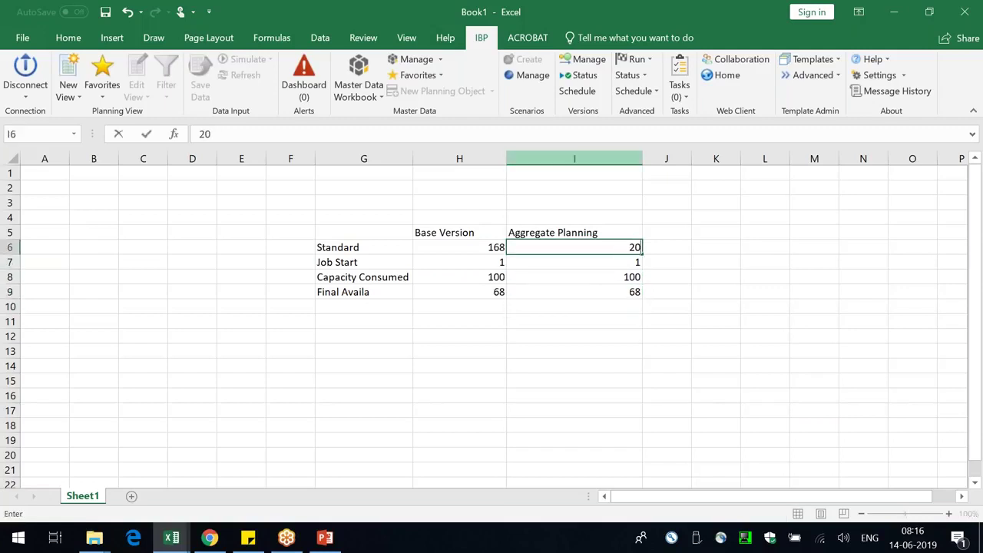
key(Return)
key(Return)
key(Return)
text(100)
key(Return)
click(609, 247)
drag(618, 236, 555, 240)
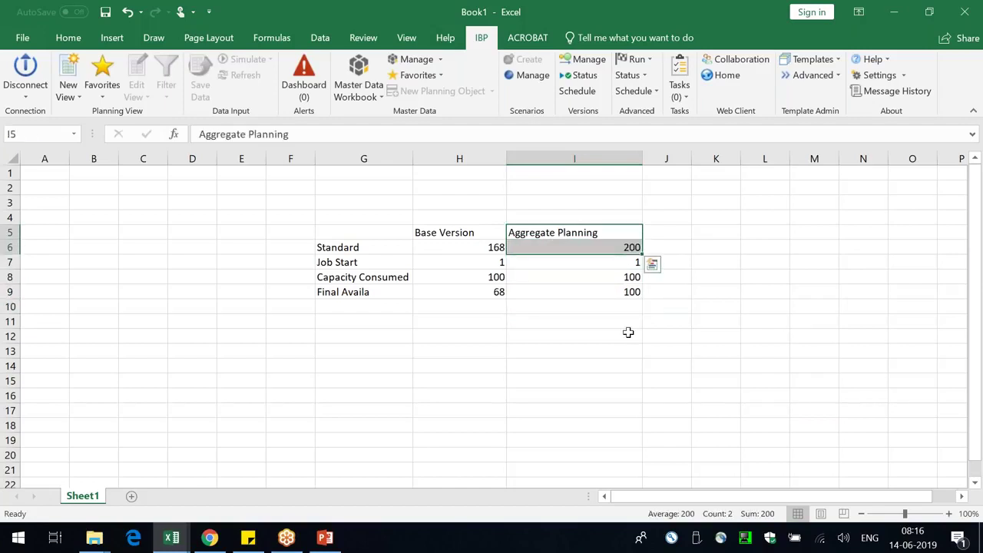
drag(461, 233, 465, 246)
click(660, 411)
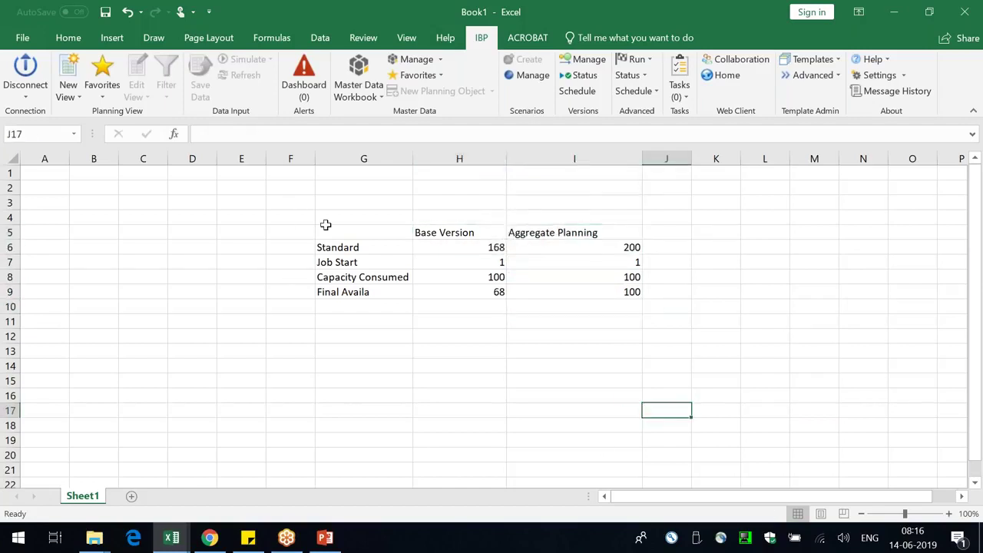
drag(292, 202, 701, 331)
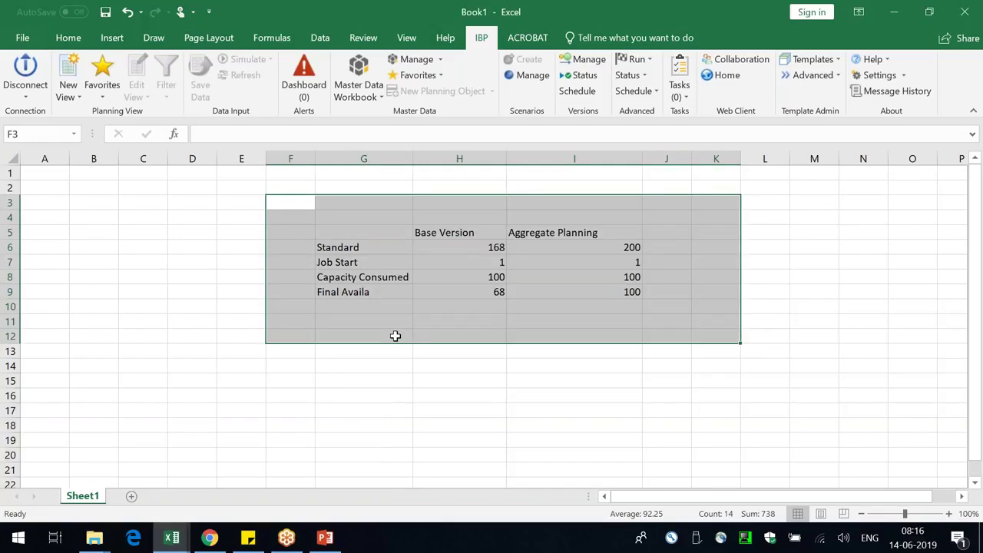
click(394, 336)
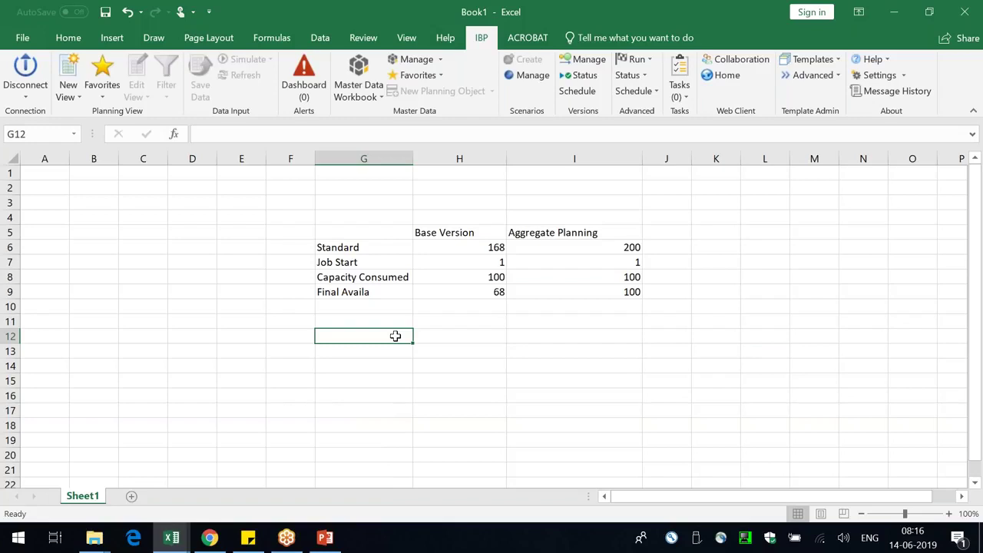
key(Up)
key(Up)
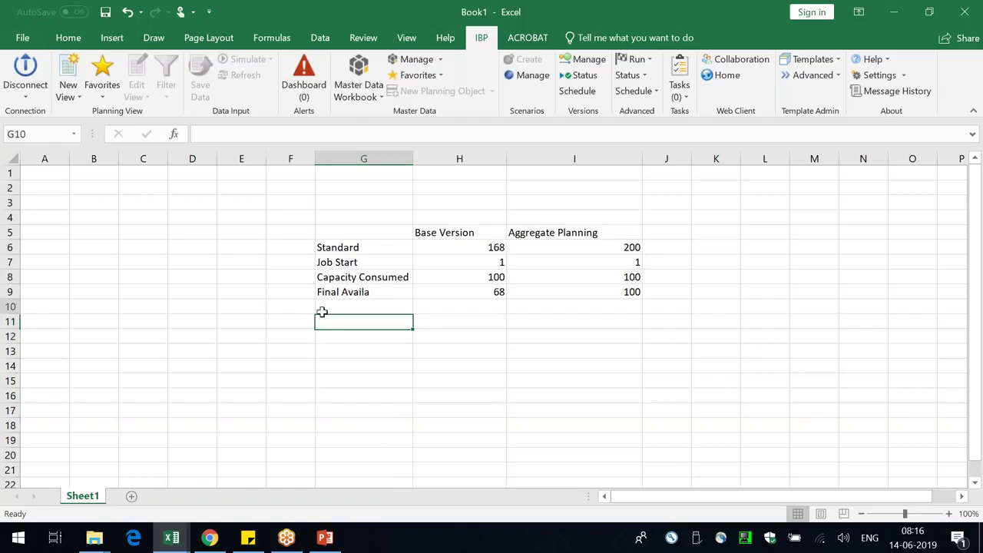
- In Book2, reload the Aggregate Planning Maintenance Activity master data in edit mode and review the version, job ID, technician and job type entries
mouse_move(171, 537)
click(268, 483)
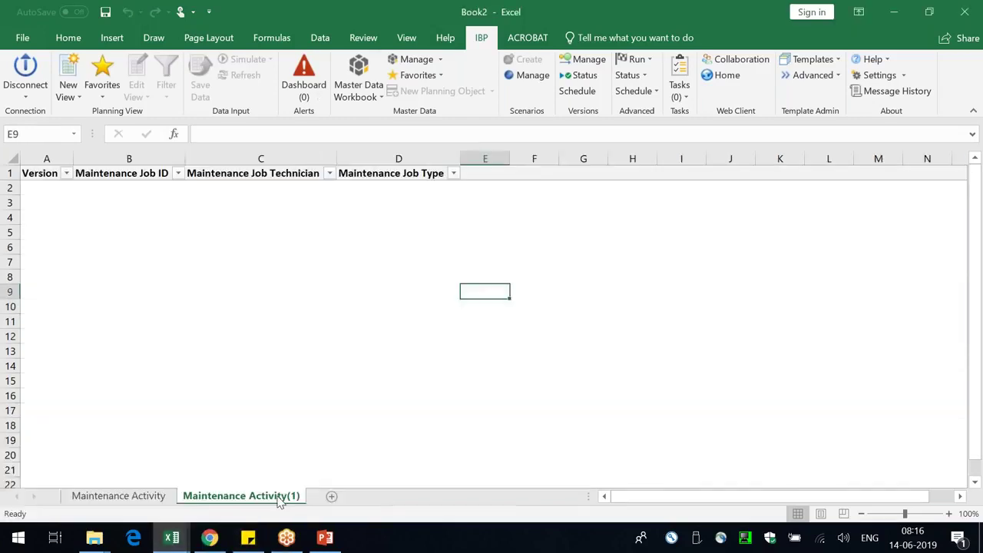
click(381, 87)
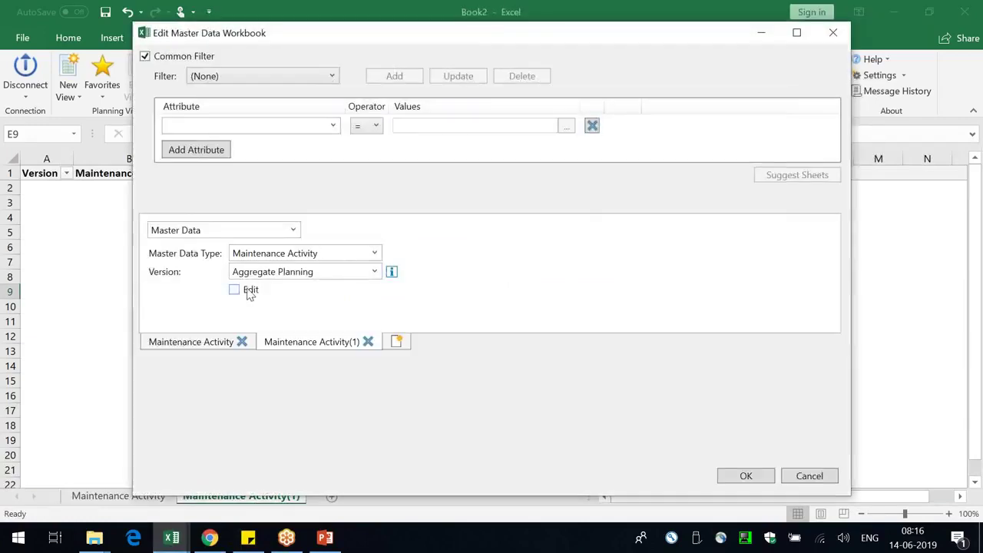
click(250, 295)
click(745, 476)
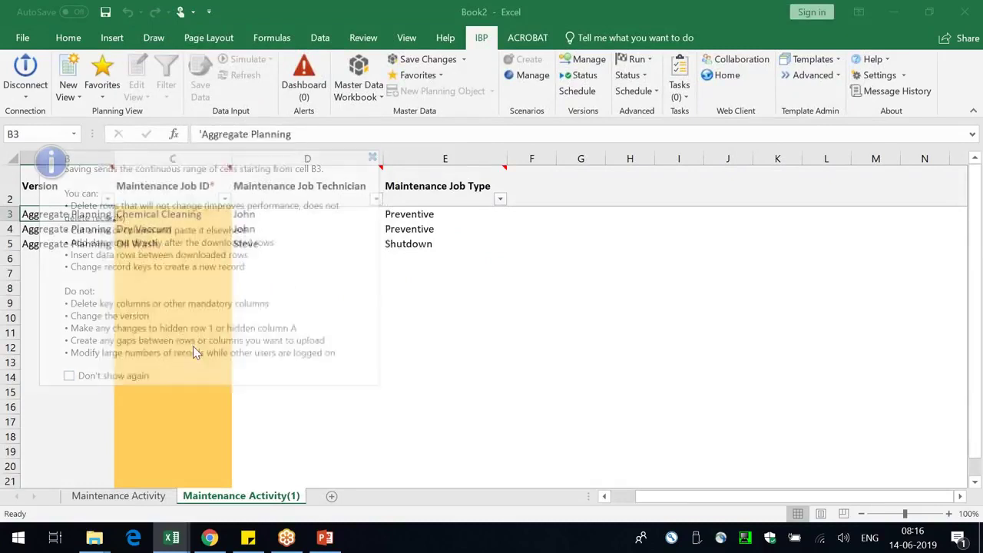
drag(68, 215, 92, 243)
drag(157, 215, 173, 244)
drag(277, 215, 377, 245)
drag(409, 215, 415, 244)
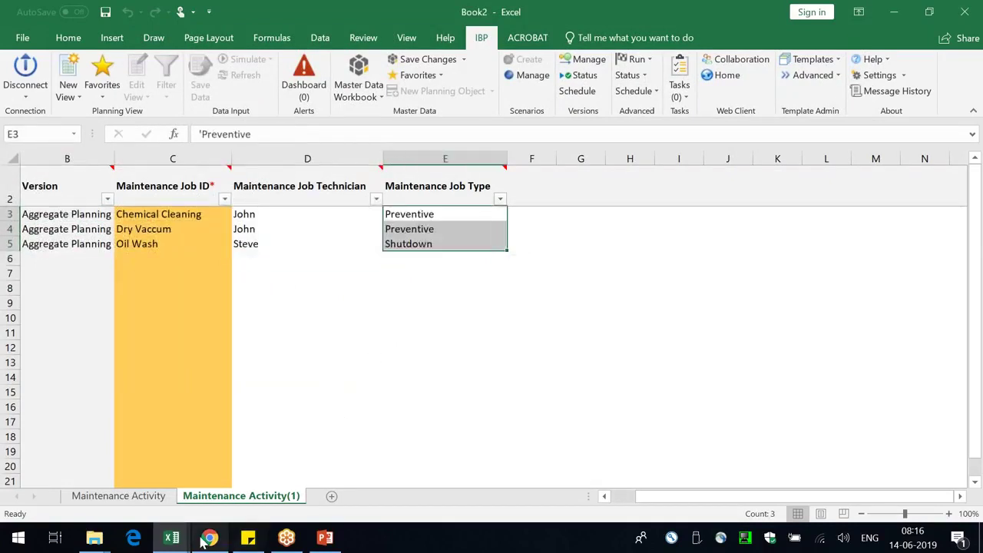
- Return to Book1 and open the Maintenace Planning template
mouse_move(171, 538)
click(89, 472)
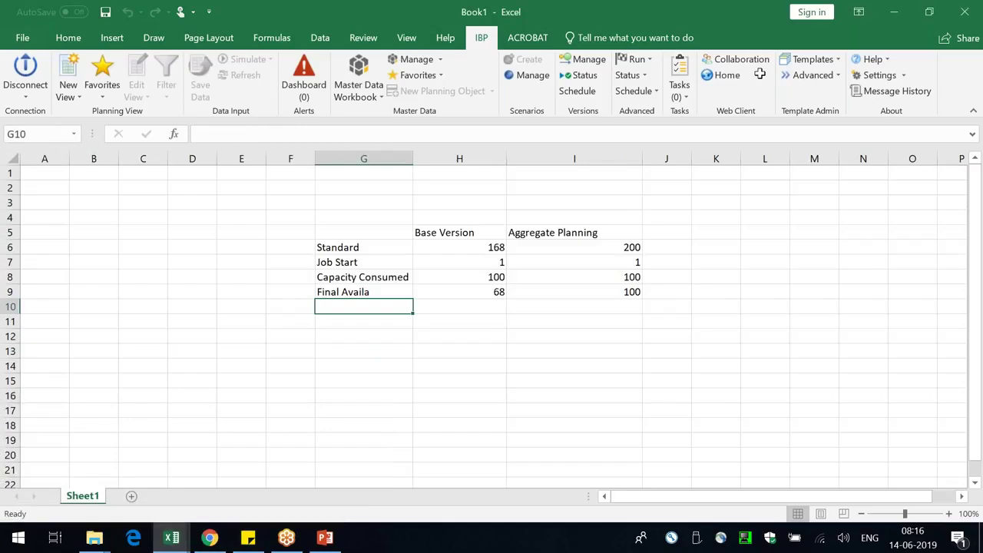
click(813, 59)
click(840, 79)
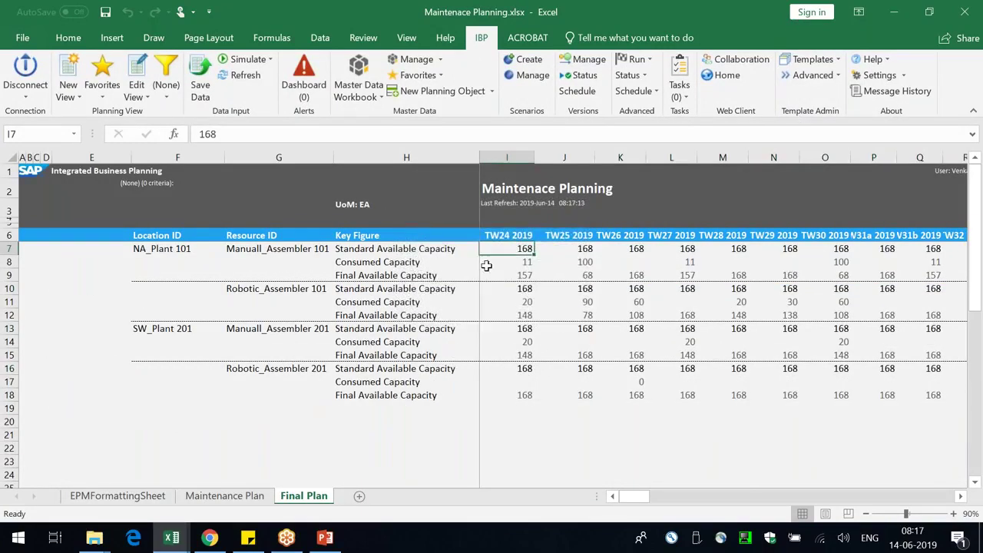
- Edit the Final Plan planning view and remove Consumed Capacity from its selected key figures
drag(334, 158, 353, 157)
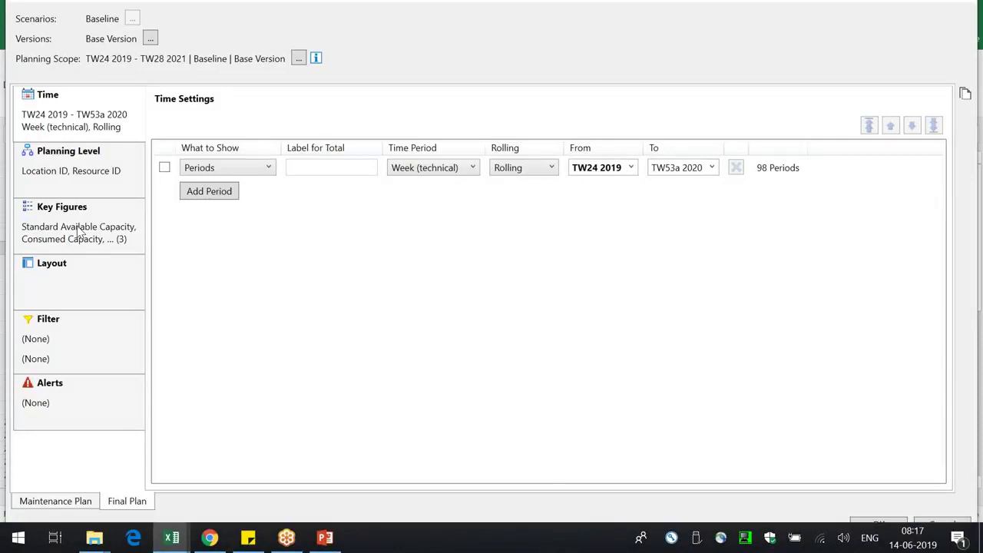
click(81, 232)
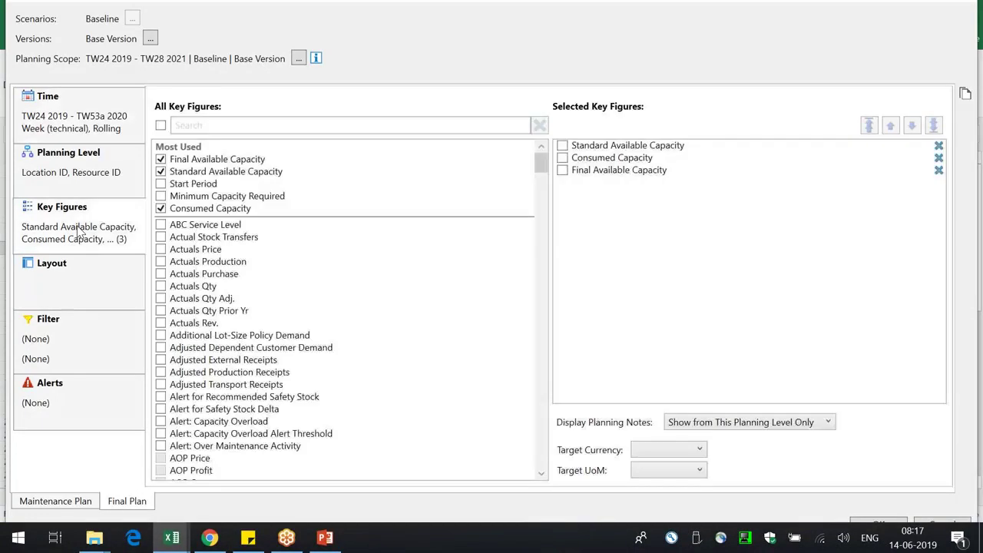
click(939, 157)
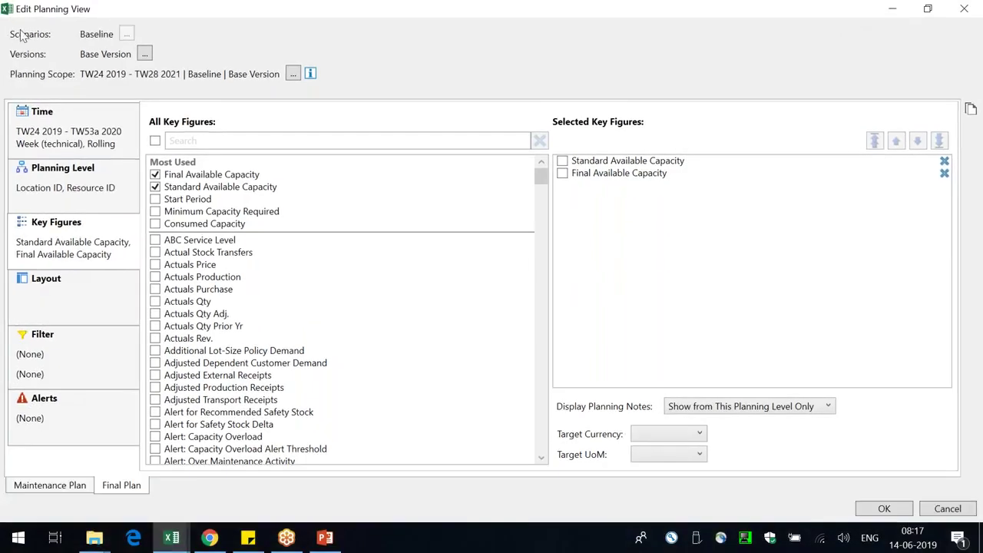
- Add Aggregate Planning beside Base Version in the view's versions and planning scope, and apply the edited view without a filter
click(144, 54)
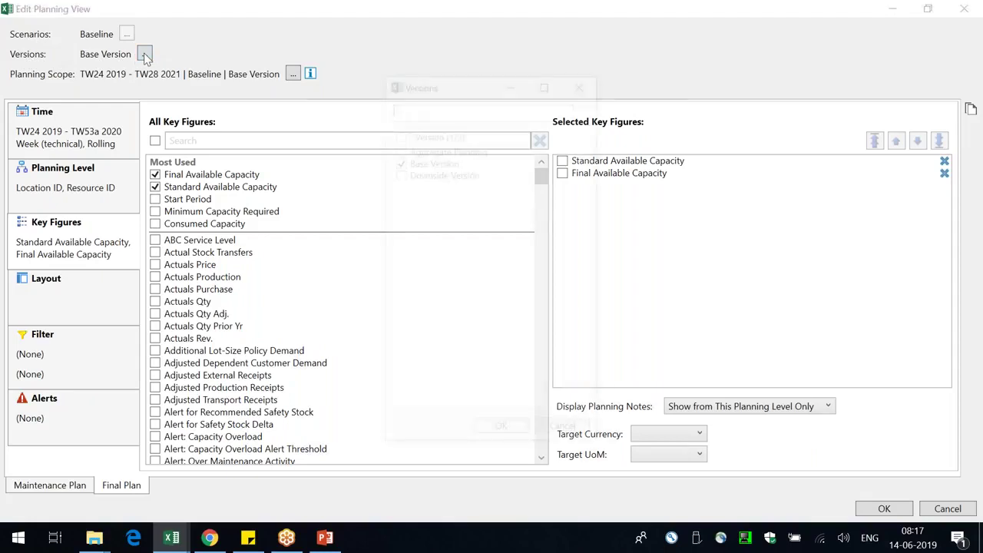
click(444, 149)
click(502, 433)
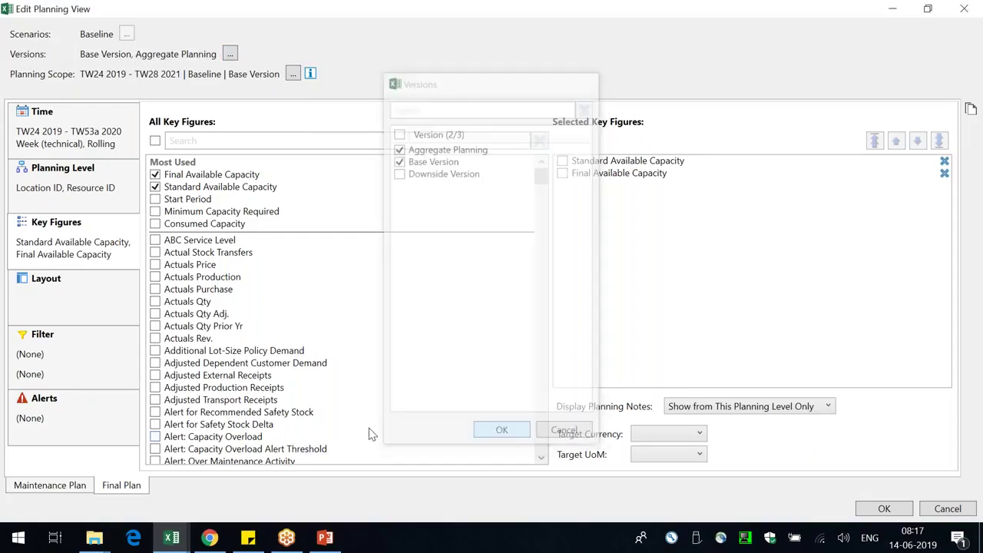
click(293, 74)
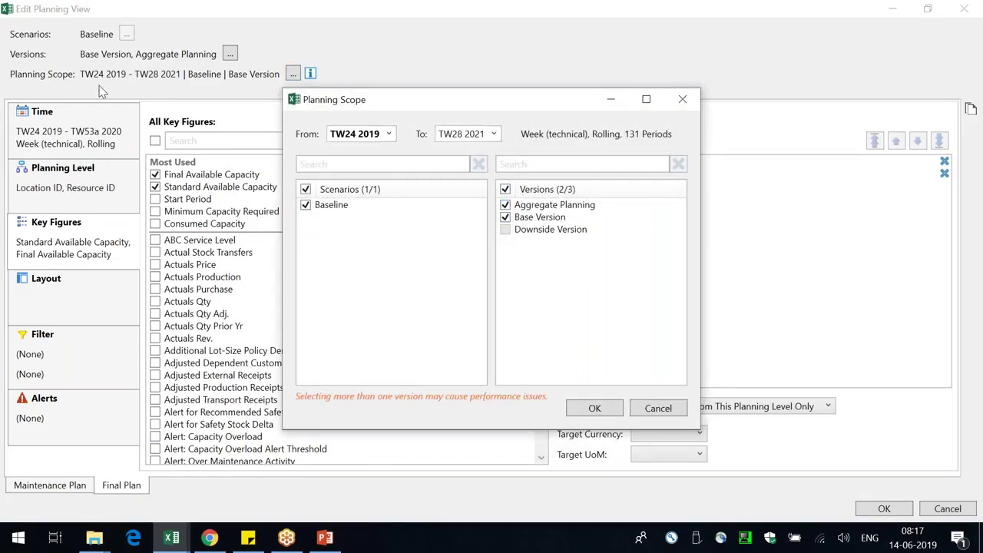
click(613, 412)
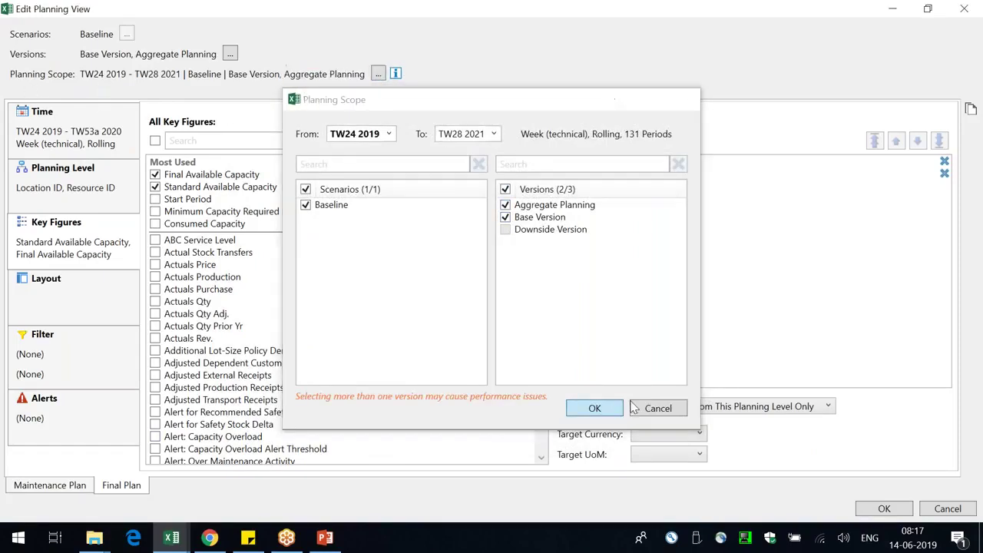
click(885, 509)
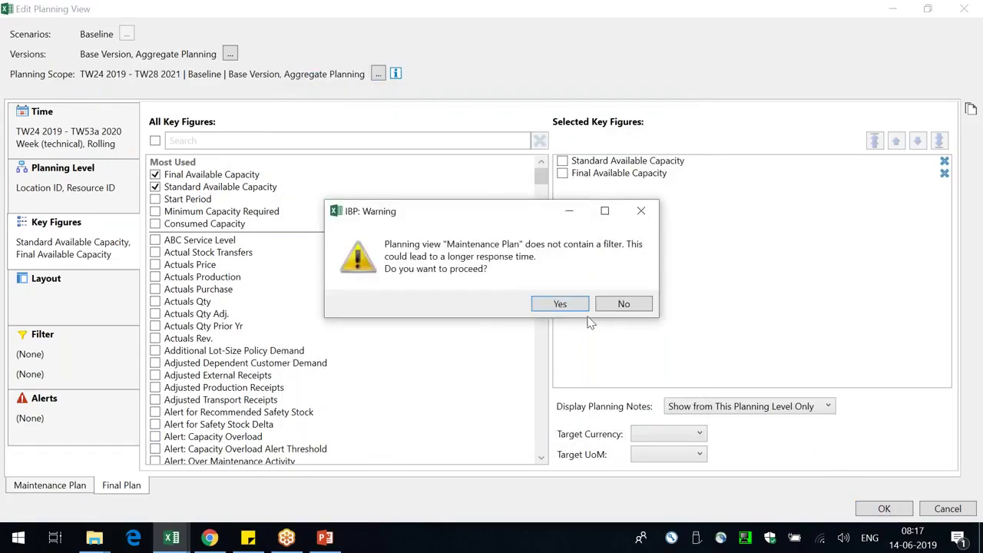
click(562, 304)
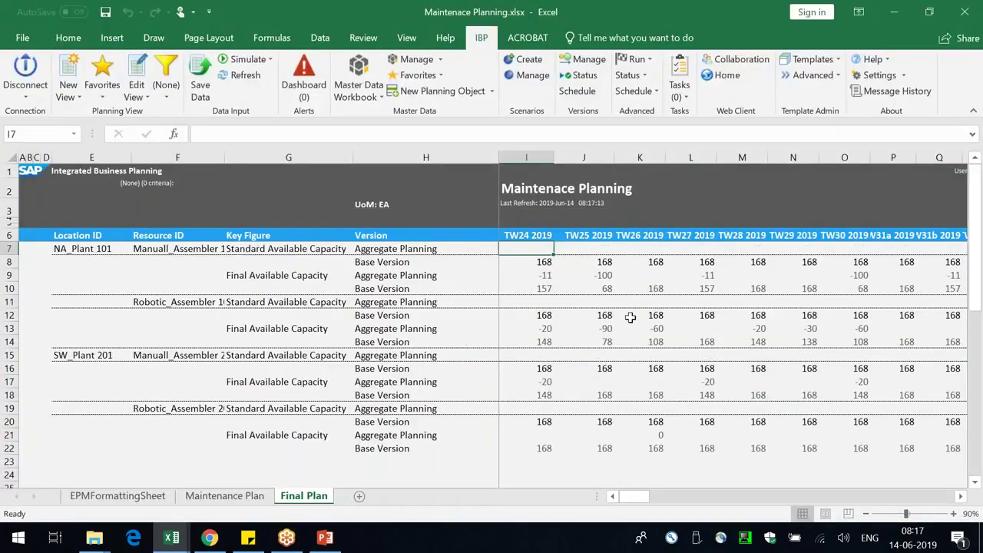
- Widen the Resource ID and Key Figure columns in Final Plan to fit their contents
double_click(225, 157)
click(411, 315)
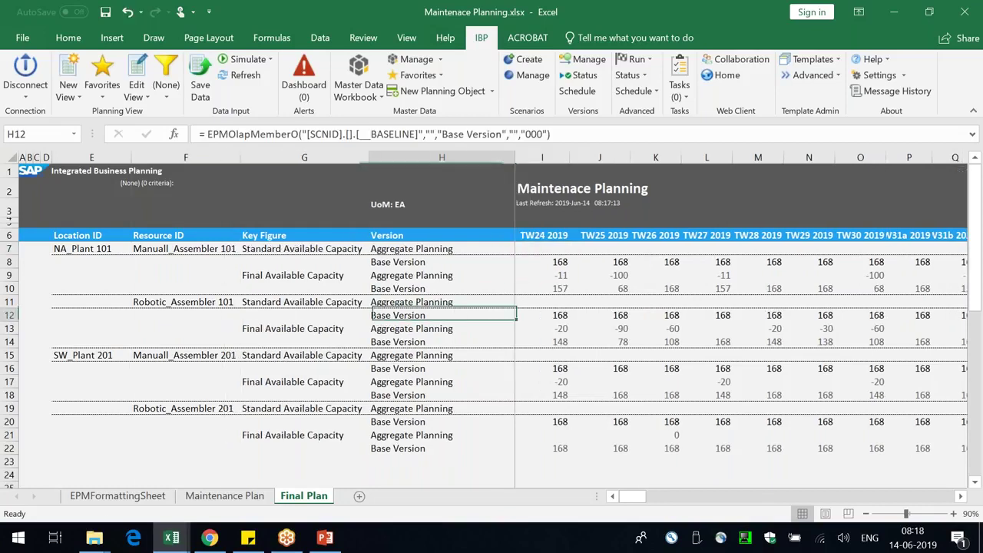
- Remove the Standard Available Capacity format from EPMFormattingSheet and refresh the Final Plan view
click(117, 495)
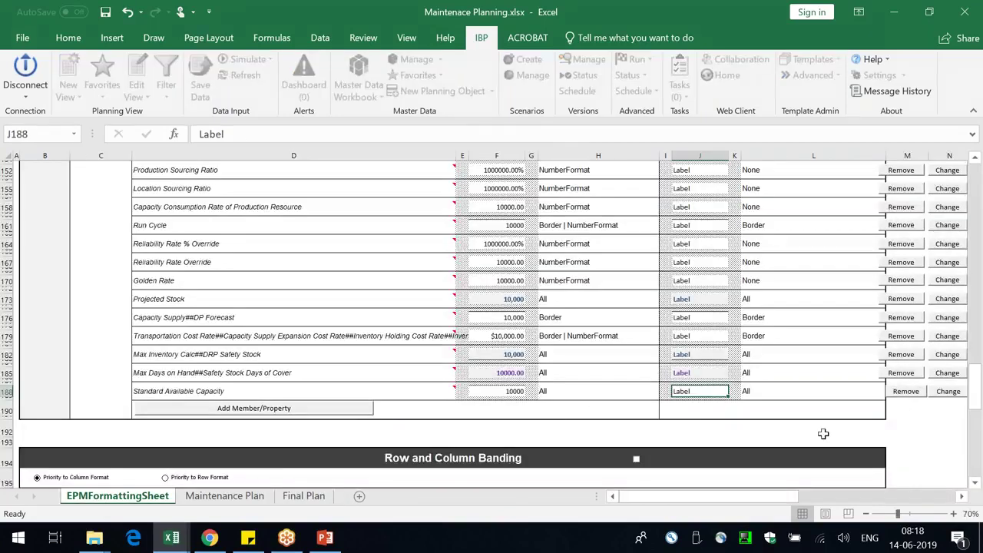
click(903, 392)
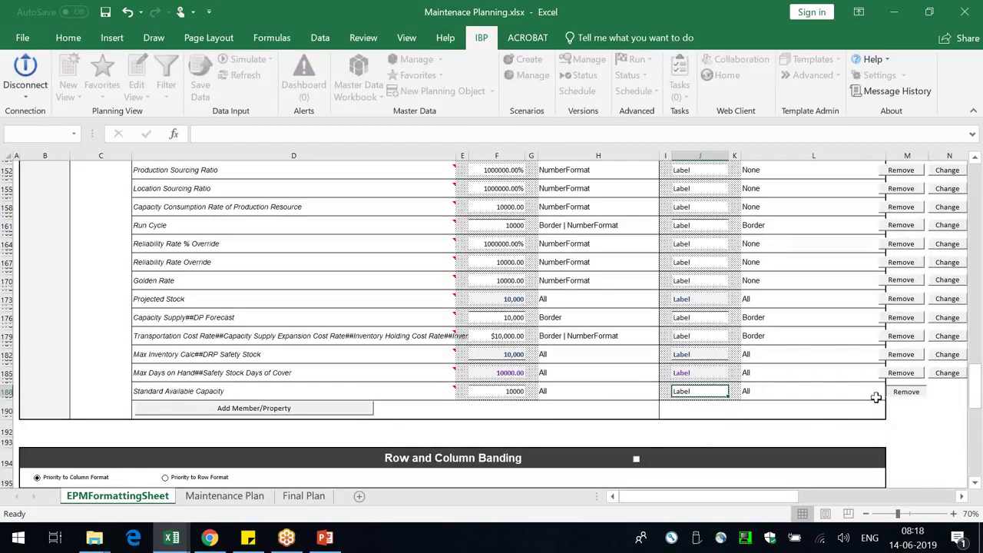
click(253, 497)
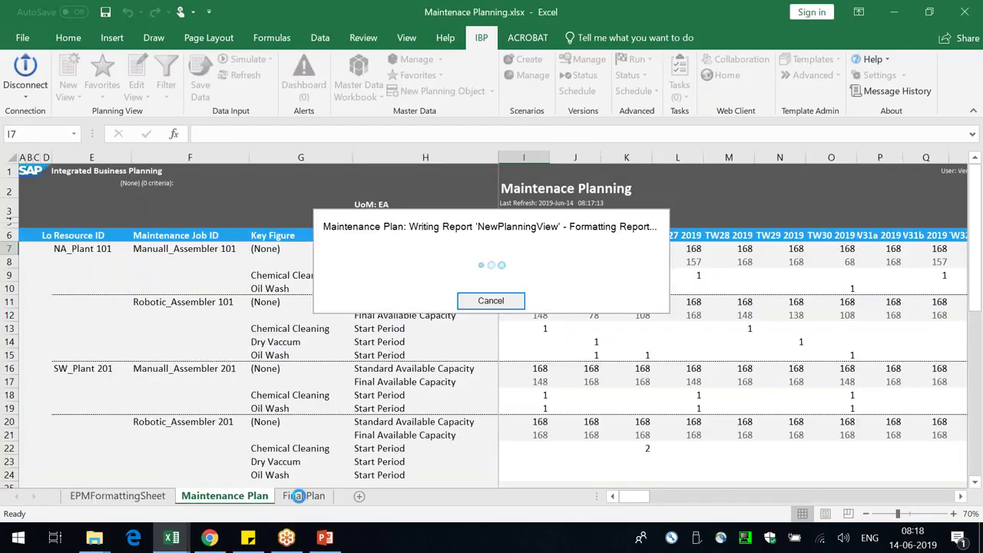
click(304, 496)
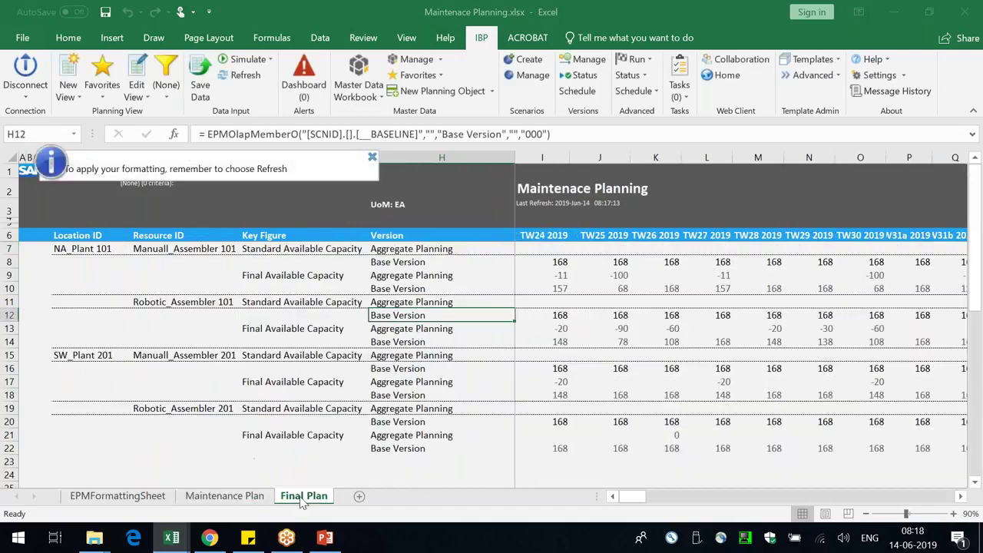
click(244, 74)
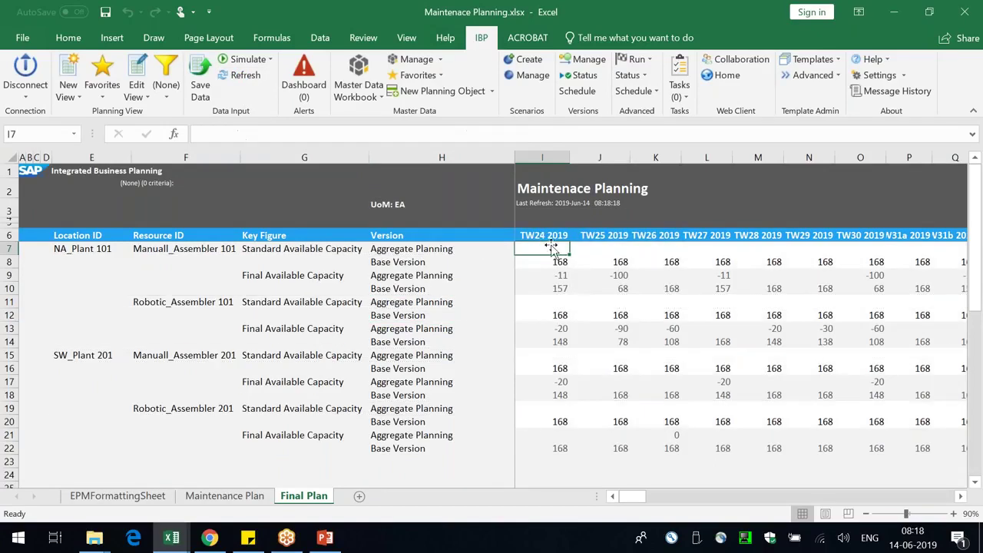
- Slightly widen the Key Figure and Resource ID columns of the Final Plan view
click(318, 418)
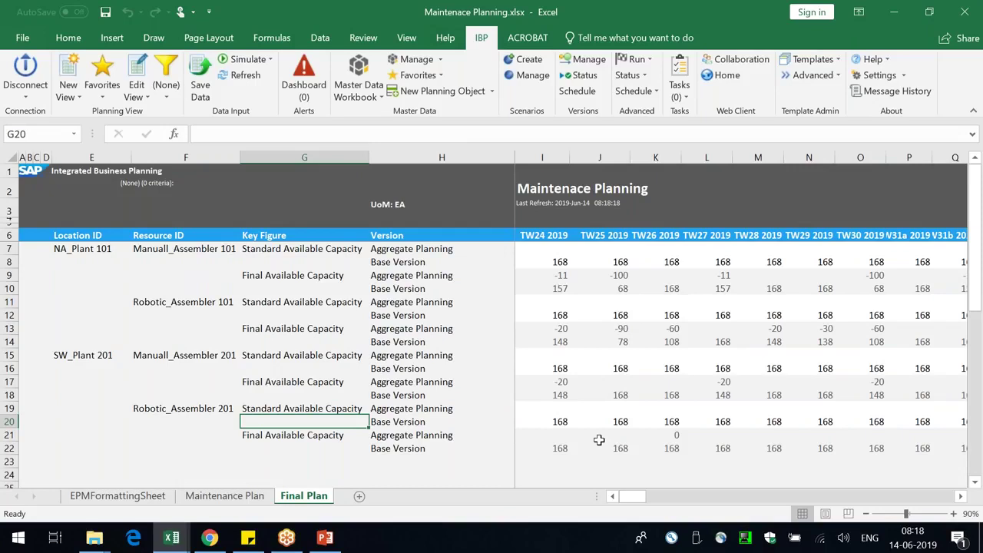
click(561, 276)
click(331, 247)
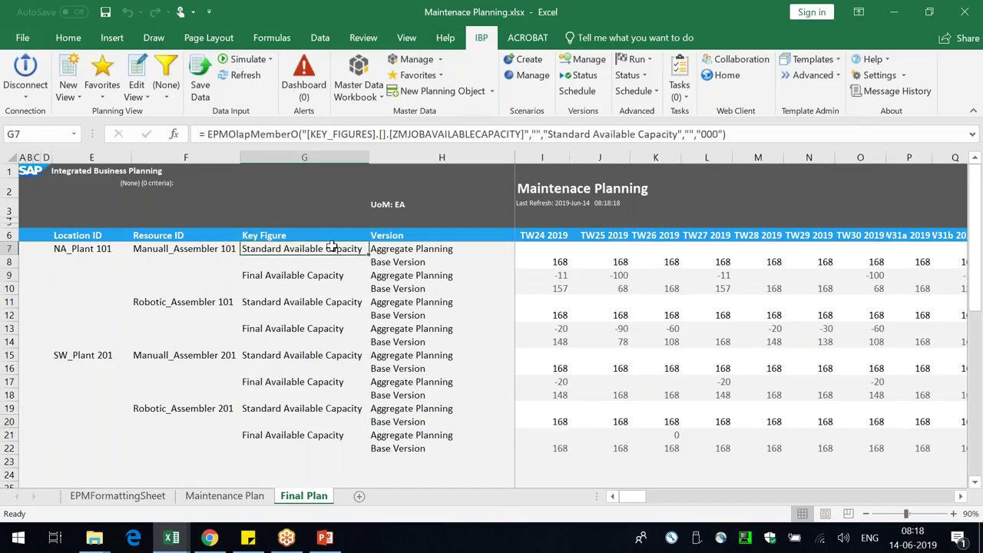
drag(370, 158, 377, 158)
drag(238, 157, 241, 157)
click(369, 341)
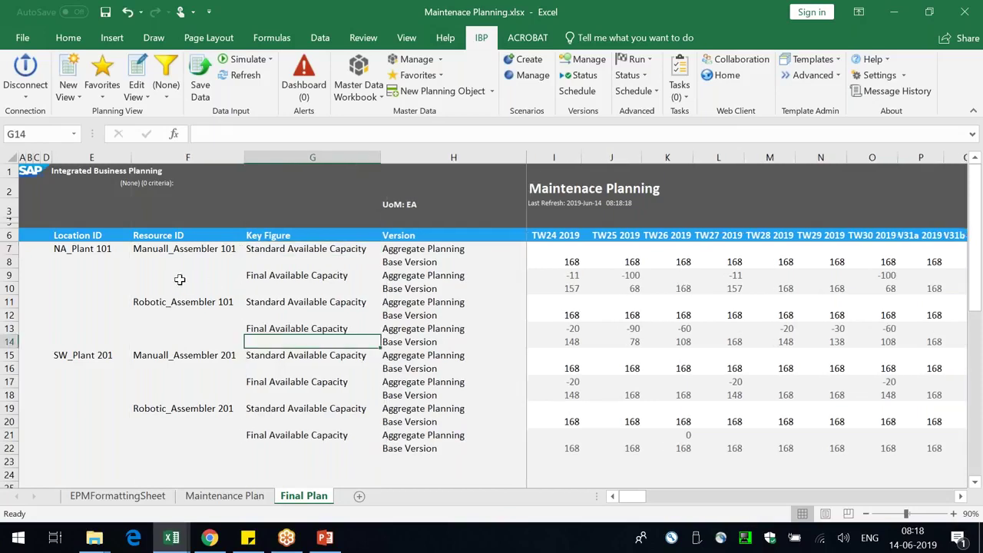
- Compare the Aggregate Planning and Base Version rows of Standard and Final Available Capacity for Manuall_Assembler 101 at NA_Plant 101
click(83, 248)
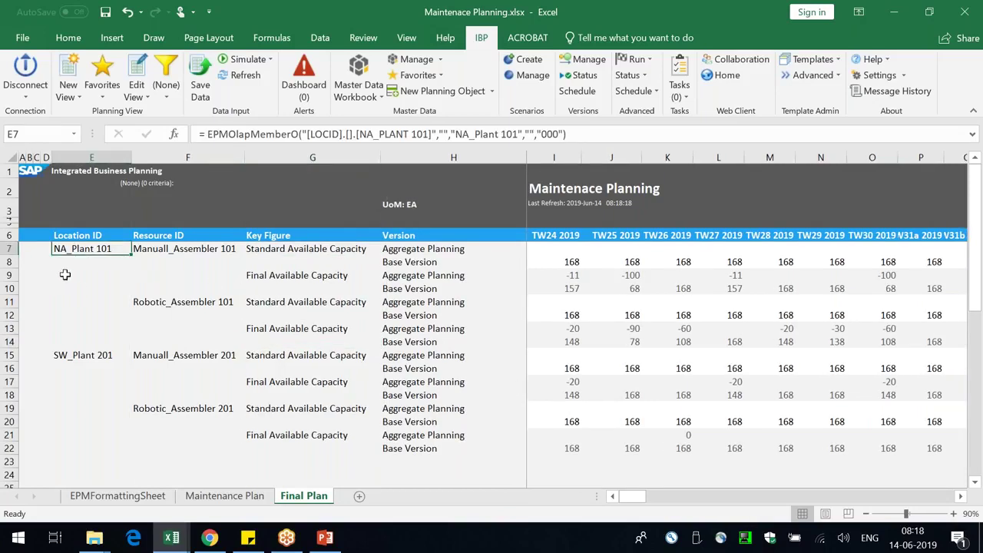
click(187, 248)
click(341, 258)
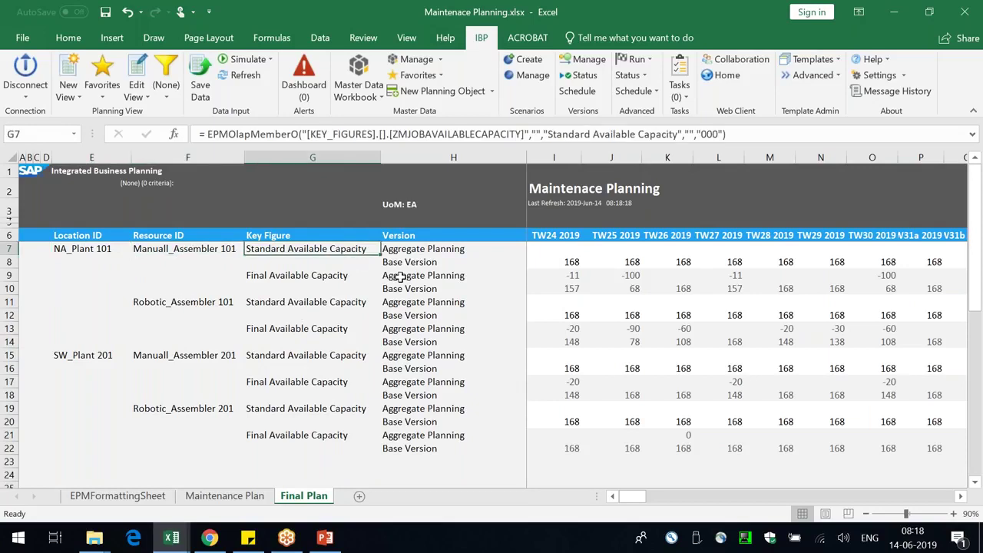
drag(435, 263, 601, 264)
click(751, 264)
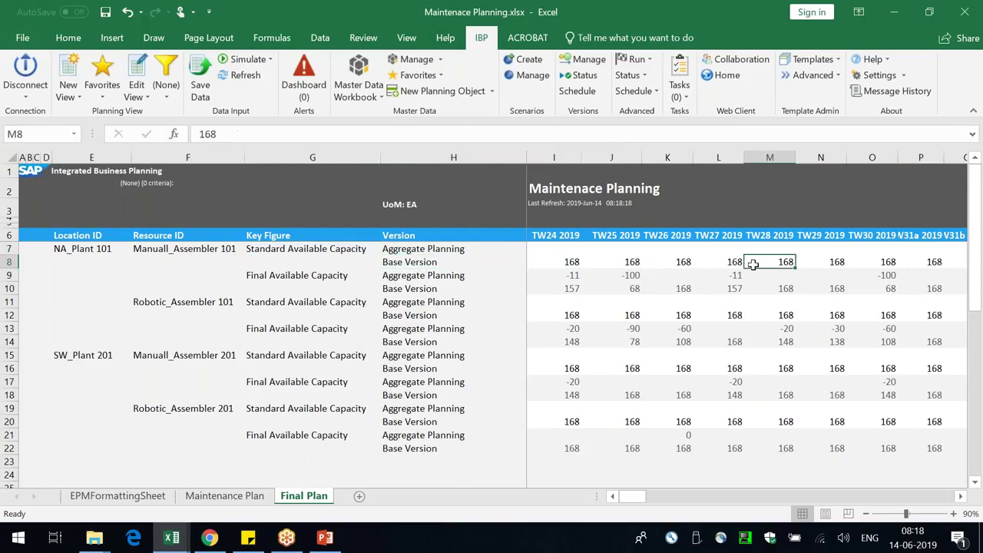
click(413, 247)
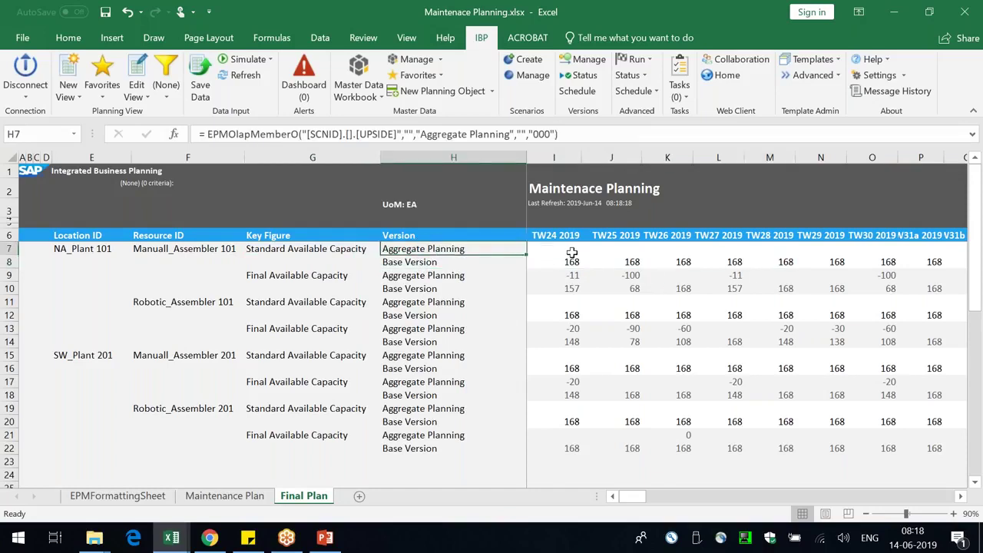
drag(572, 253, 674, 248)
click(297, 276)
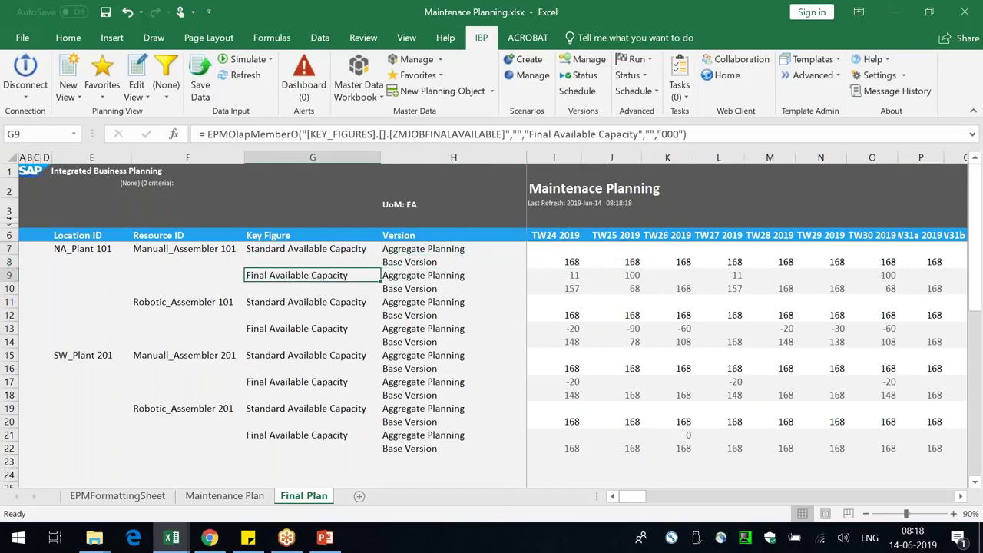
drag(415, 290, 535, 291)
click(469, 318)
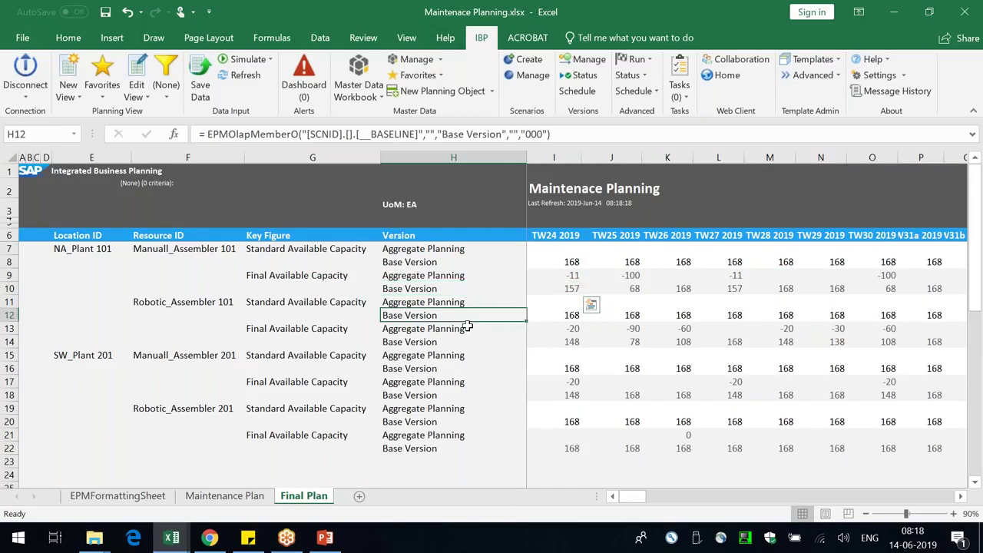
click(567, 275)
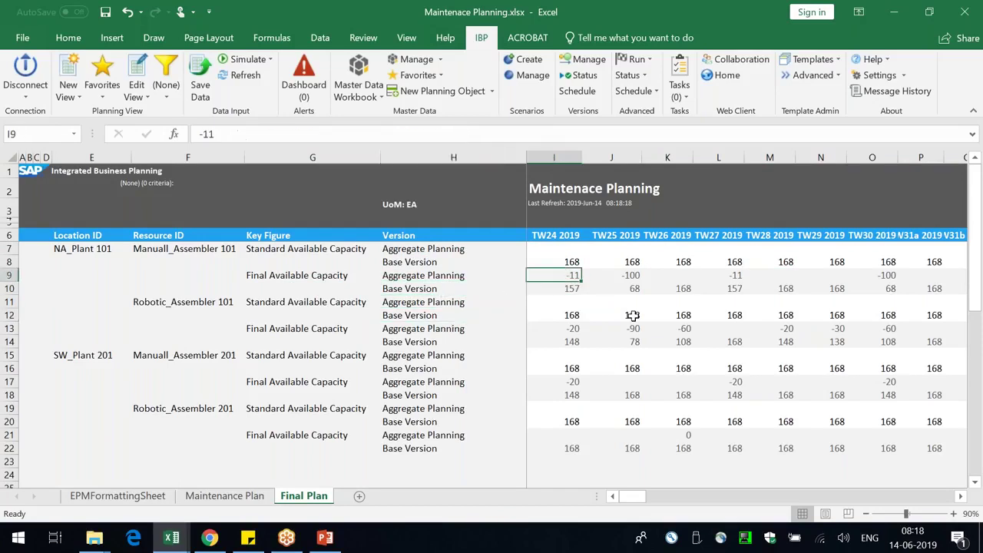
- Enter 168 as Aggregate Planning Standard Available Capacity for Manuall_Assembler 101 at NA_Plant 101 from TW24 to TW28 2019
click(562, 248)
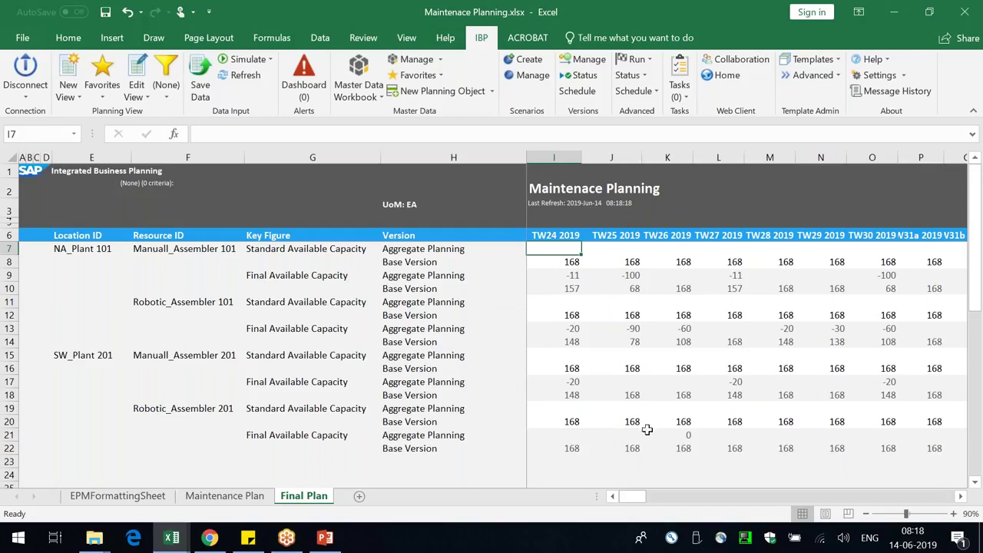
text(168)
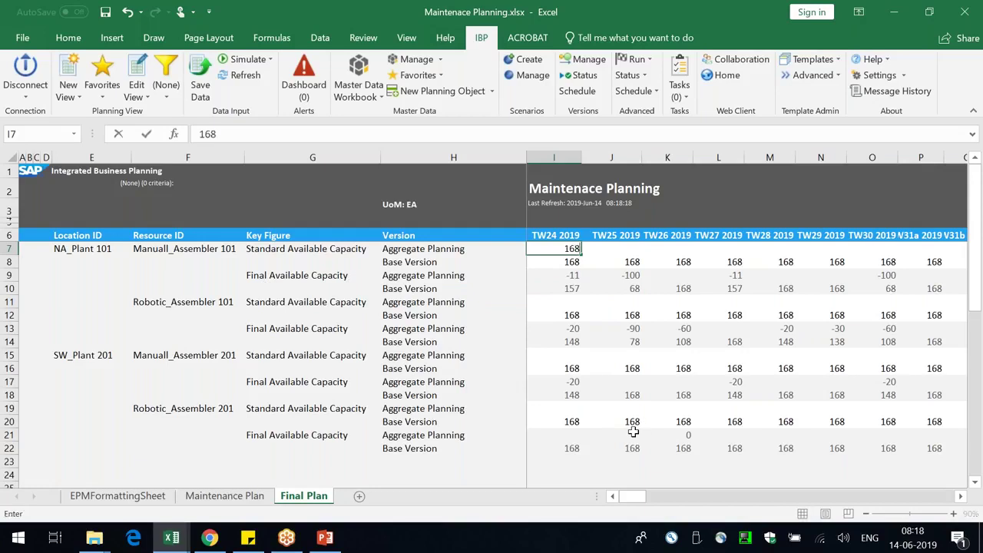
key(ctrl+Return)
key(ctrl+c)
drag(554, 248, 769, 248)
key(ctrl+v)
click(554, 249)
- Try to save the entered Aggregate Planning capacity values, and close the server messages
click(199, 84)
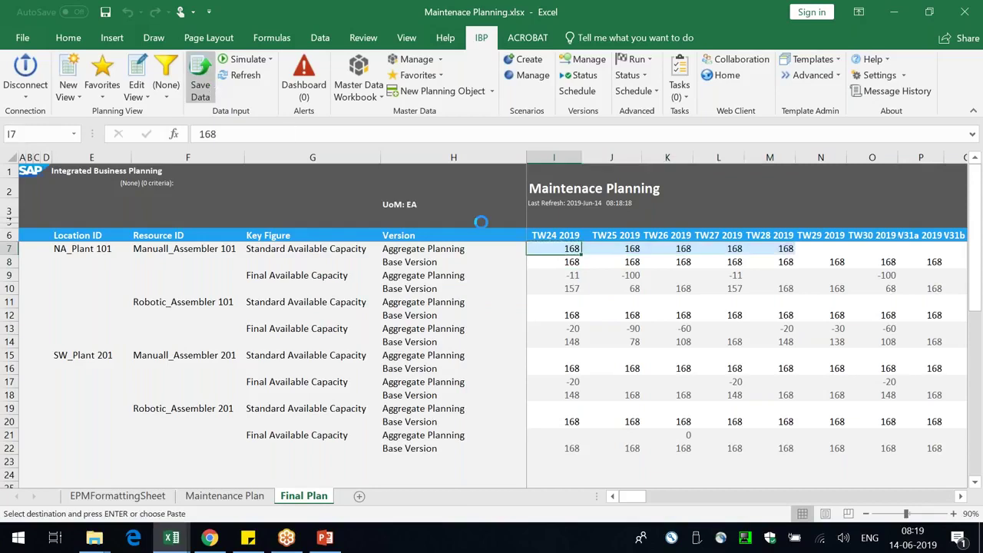
click(579, 520)
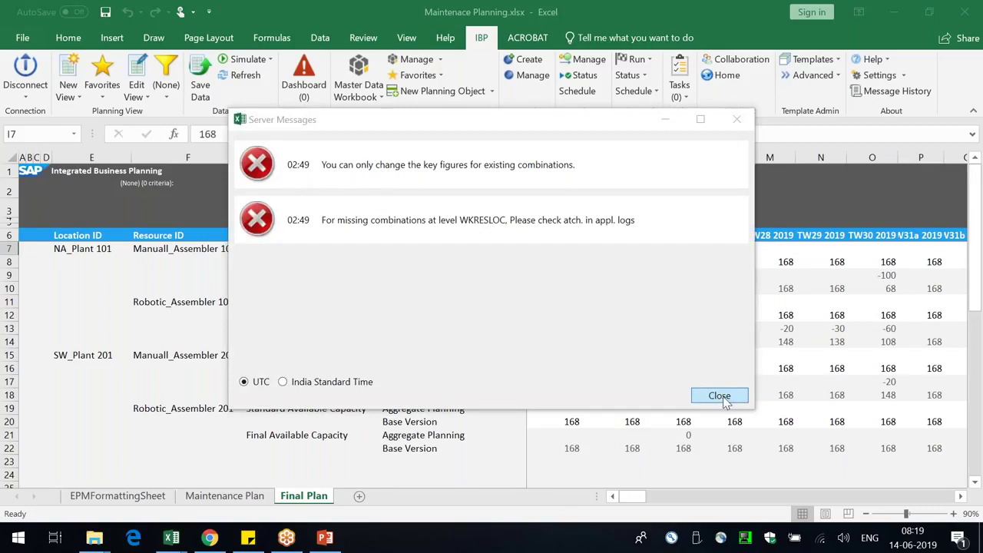
click(735, 121)
click(676, 353)
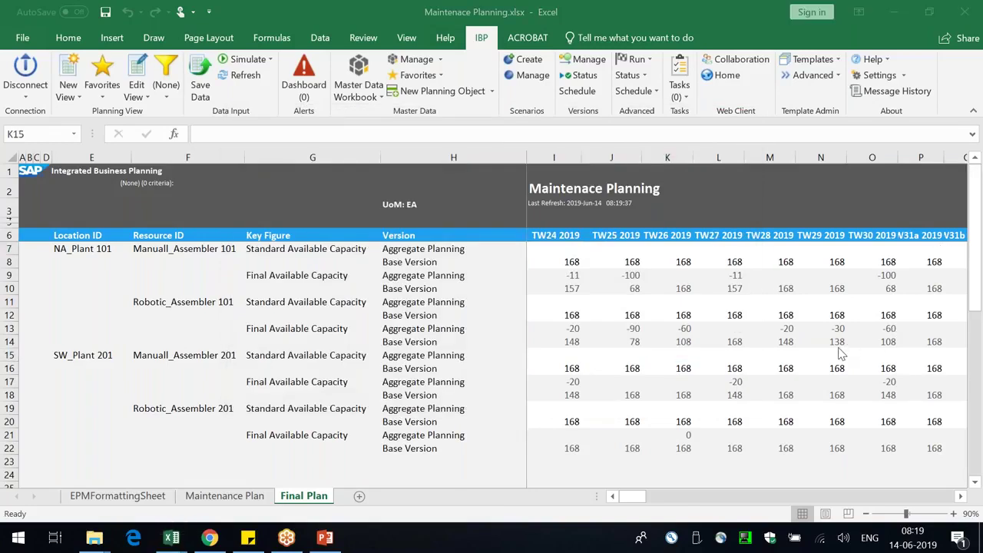
- Set up a version copy from Base Version to Aggregate Planning
click(362, 70)
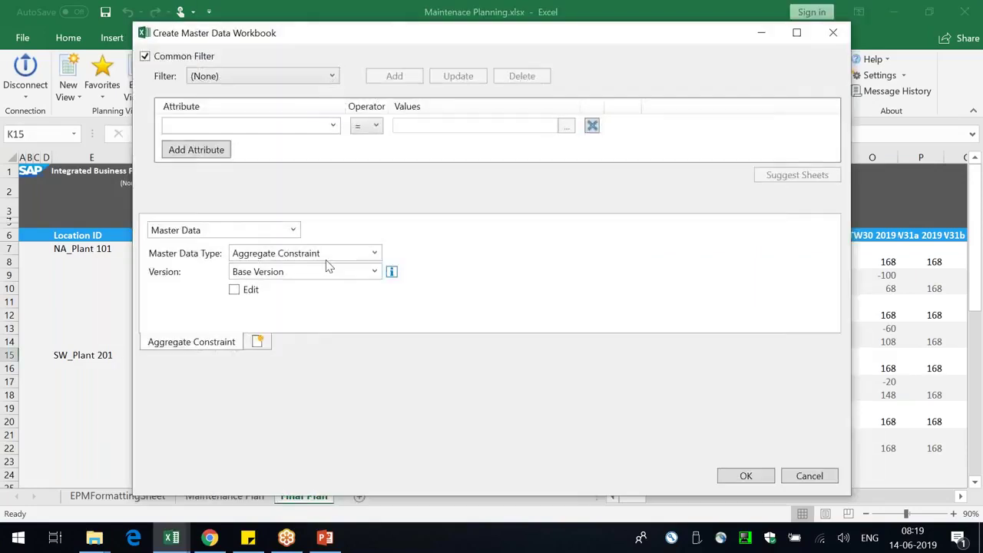
click(829, 34)
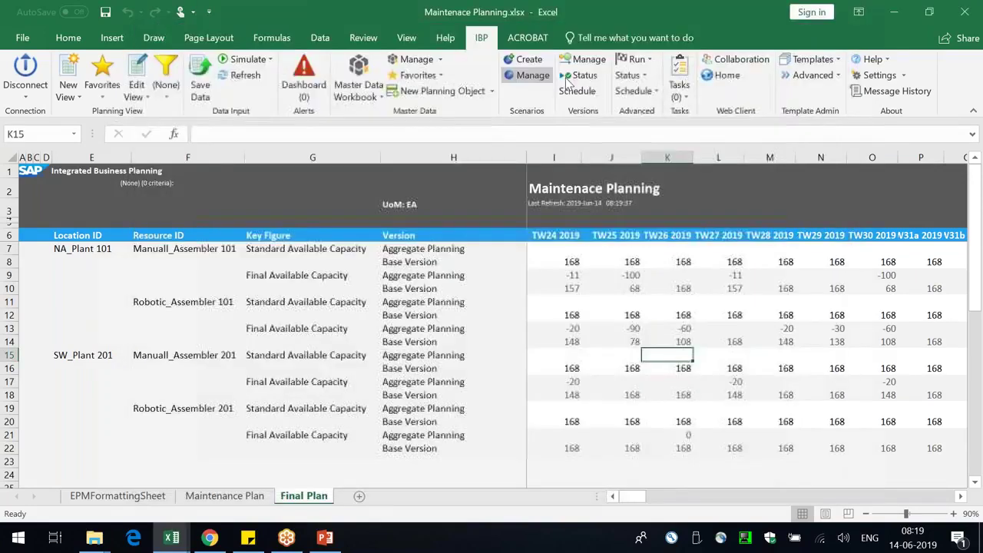
click(590, 68)
click(307, 132)
click(322, 149)
click(581, 132)
click(583, 177)
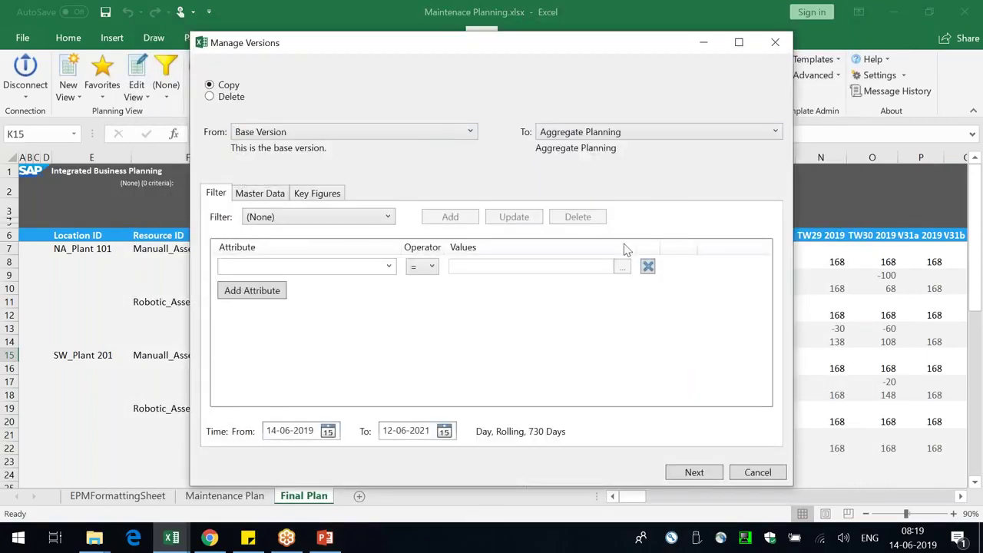
- Select Standard Available Capacity as the key figure for the version copy
click(317, 194)
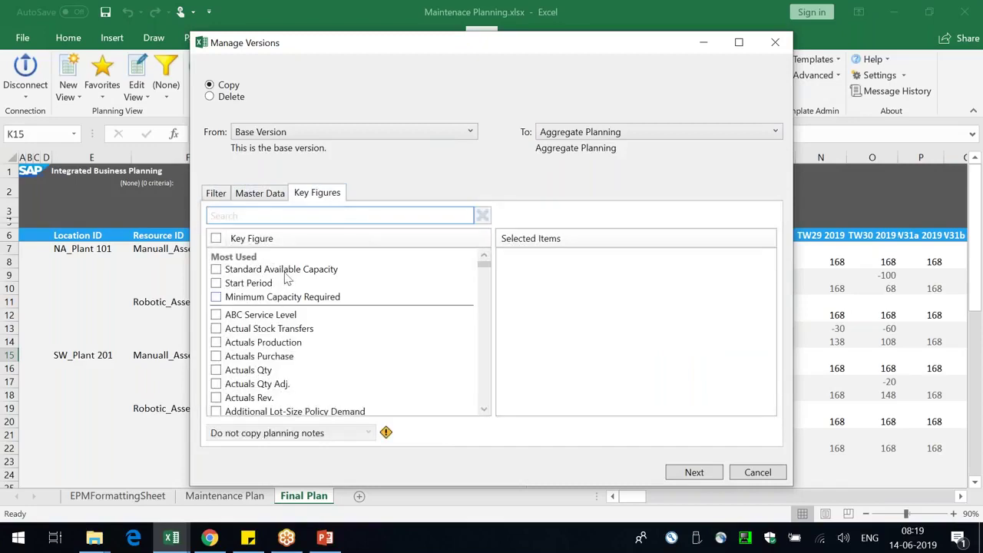
click(288, 270)
drag(449, 60, 497, 27)
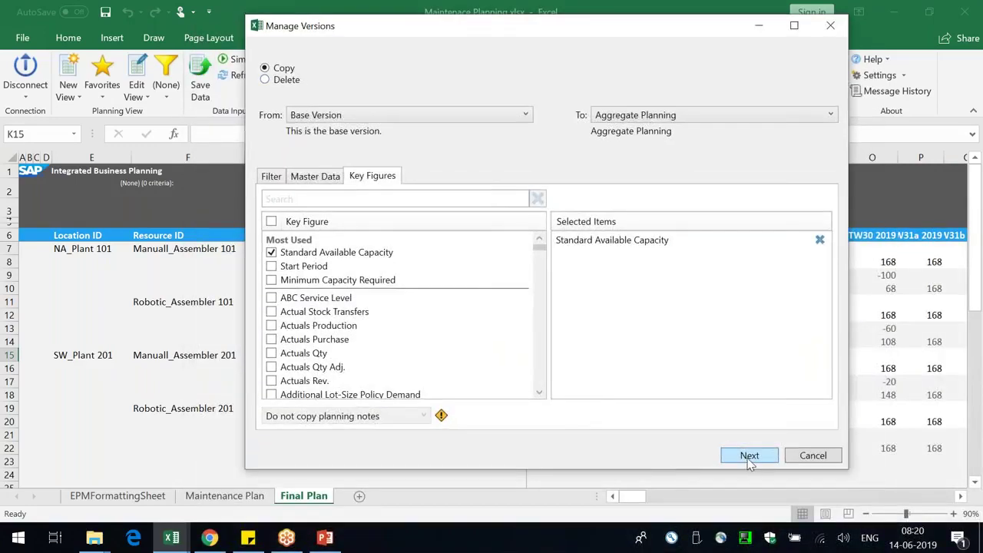
- Run the version copy from Base Version to Aggregate Planning and check its job in the version status list
click(749, 456)
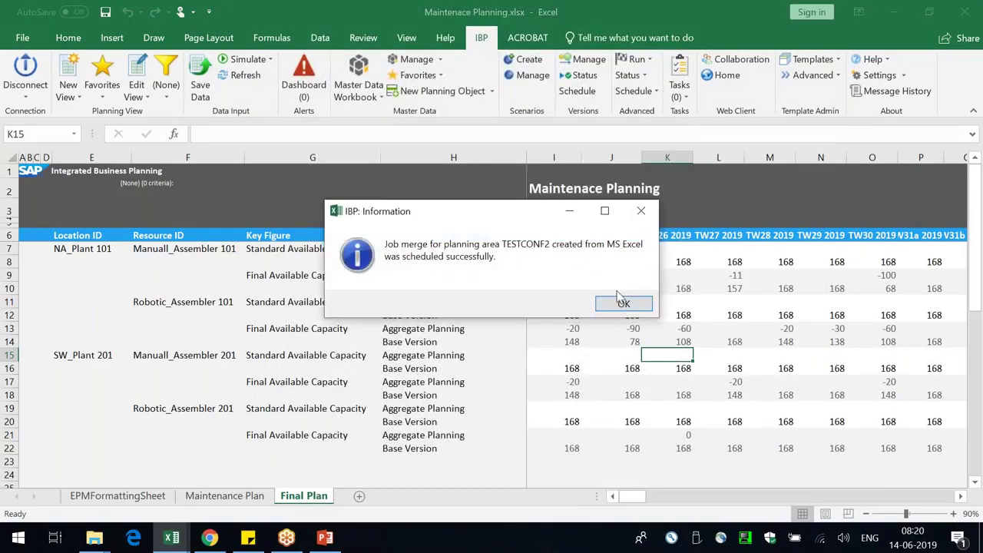
click(622, 304)
click(584, 76)
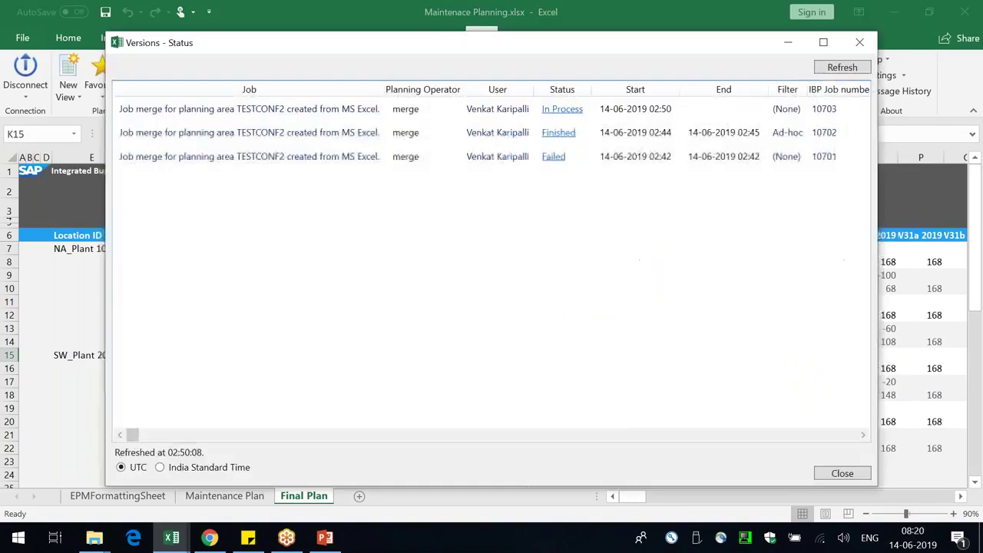
click(823, 42)
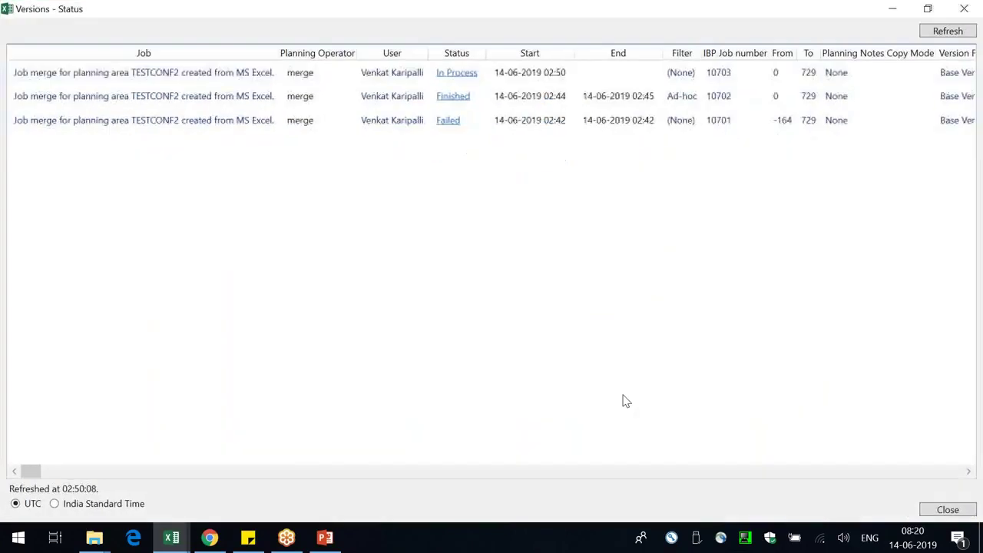
drag(31, 472, 11, 464)
click(947, 31)
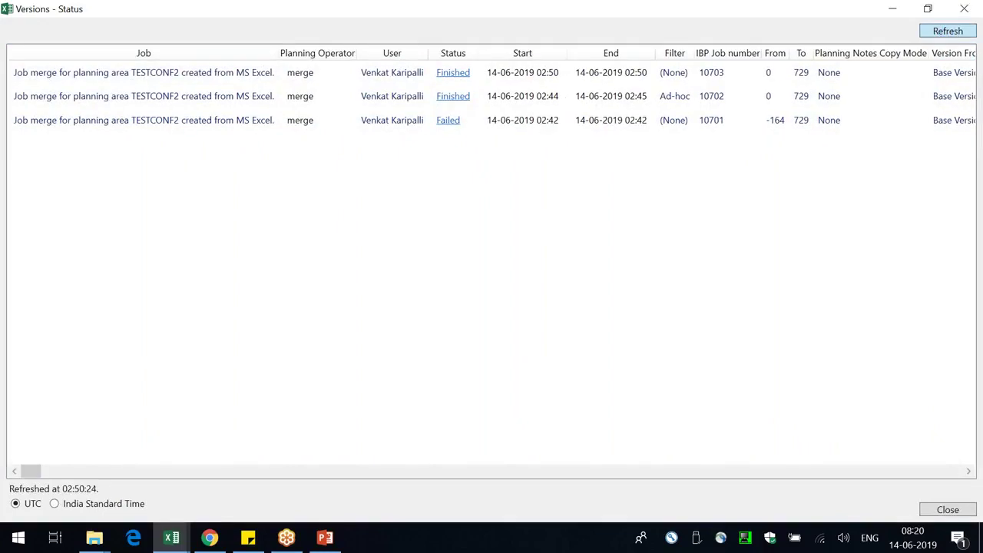
click(964, 9)
- Refresh the Final Plan view and compare the Aggregate Planning capacity values with those of Base Version
click(244, 75)
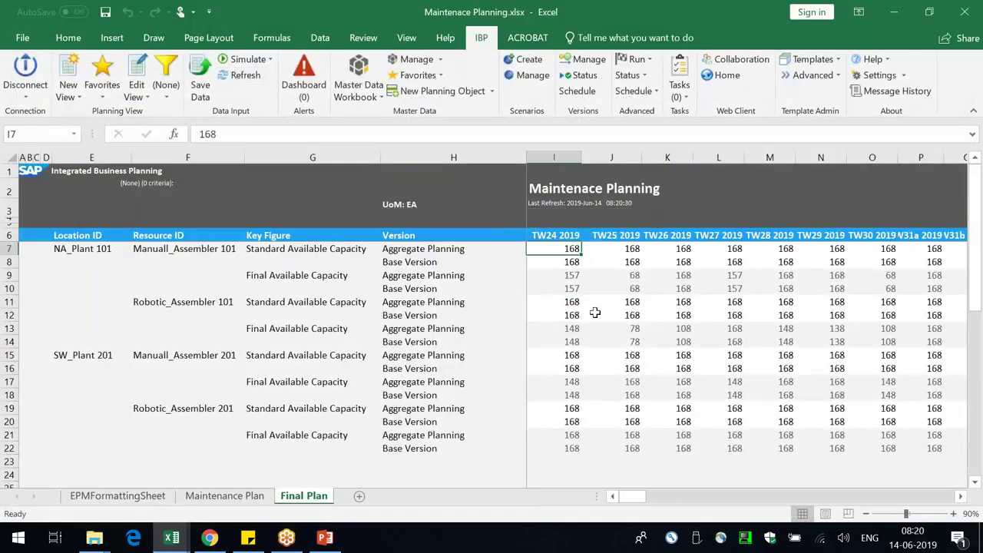
click(461, 277)
click(568, 262)
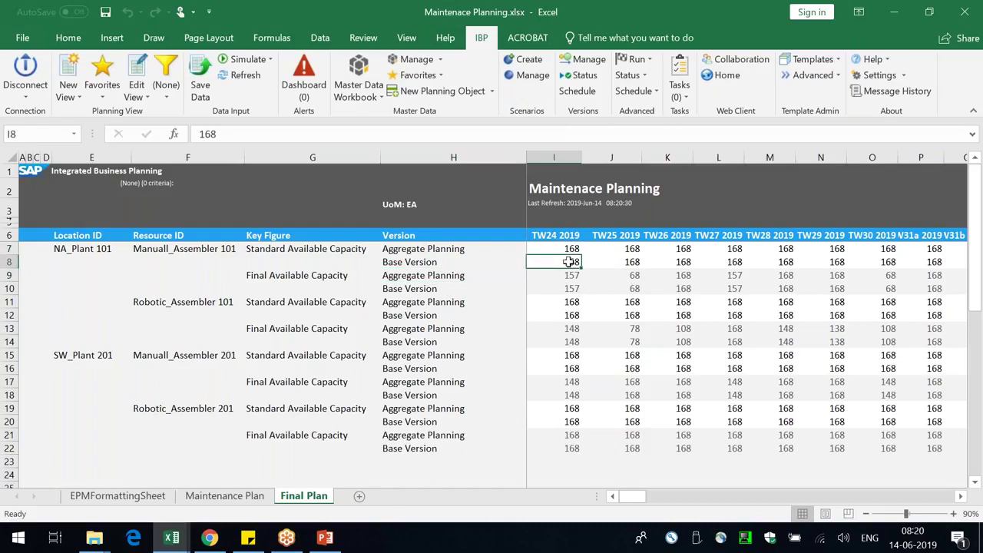
click(415, 262)
click(572, 262)
click(570, 247)
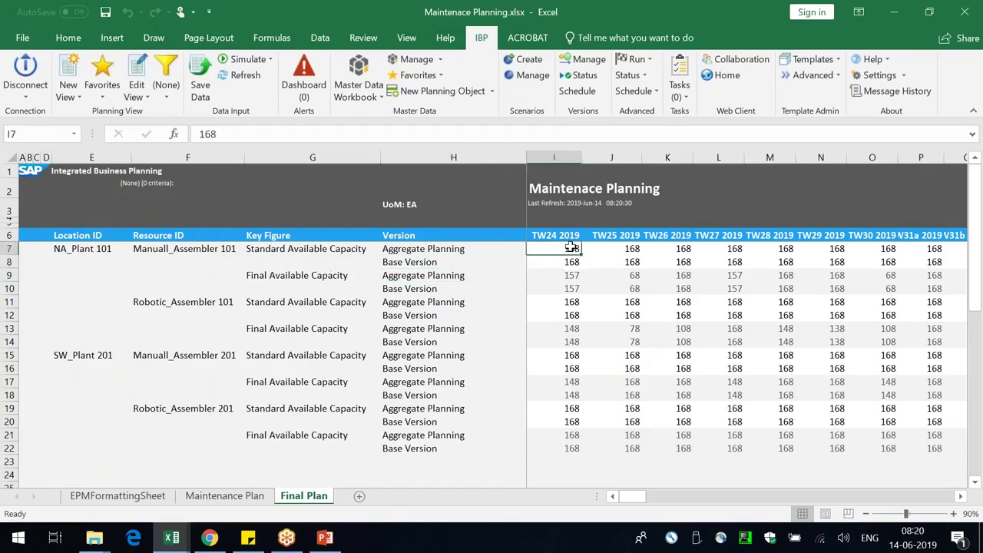
click(416, 247)
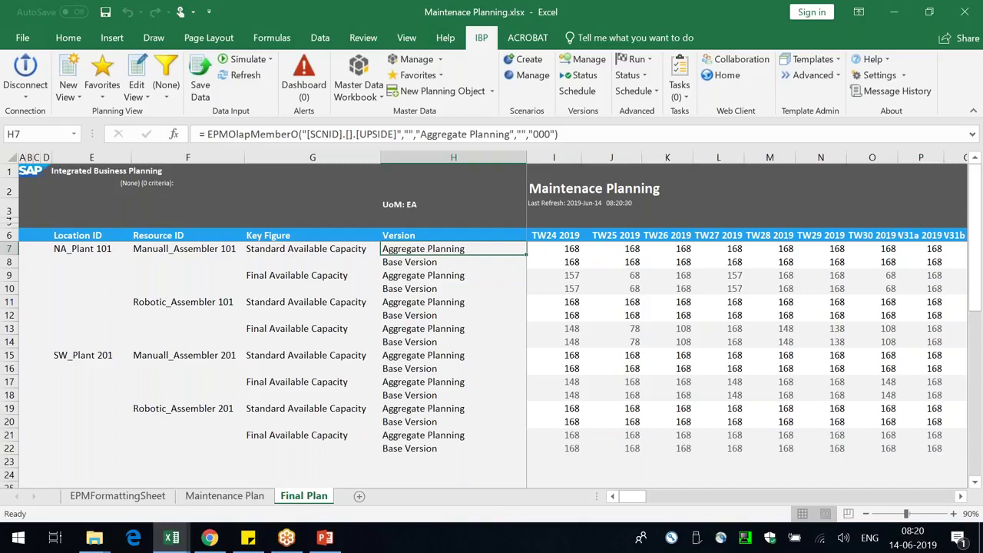
click(704, 445)
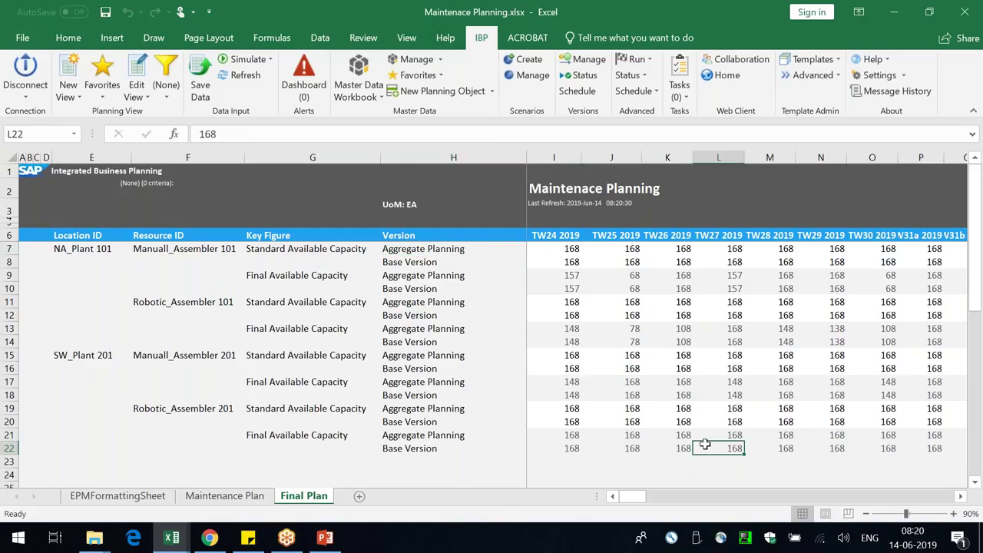
- Limit the Final Plan planning view to the Aggregate Planning version and apply the change without a filter
click(136, 73)
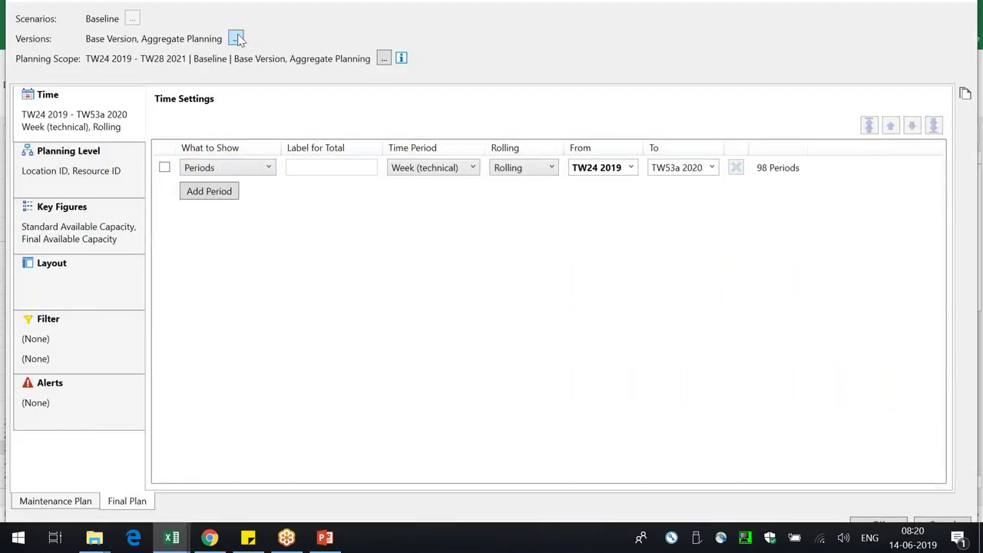
click(237, 39)
click(438, 161)
click(520, 439)
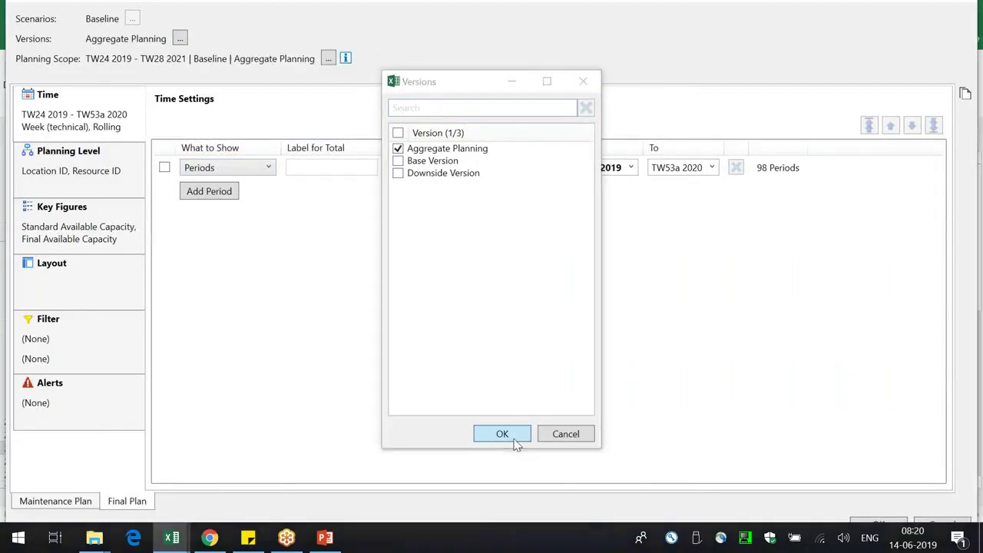
click(328, 61)
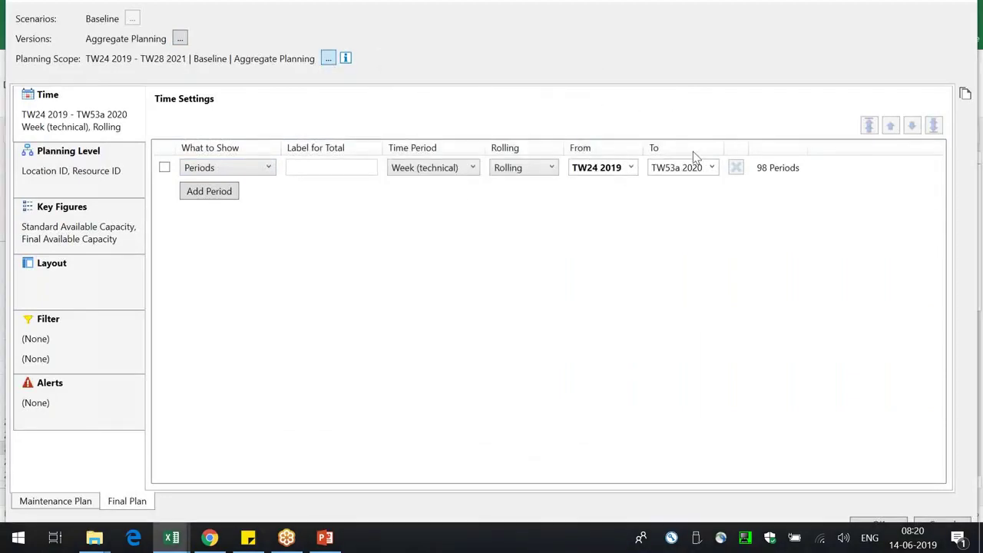
click(679, 103)
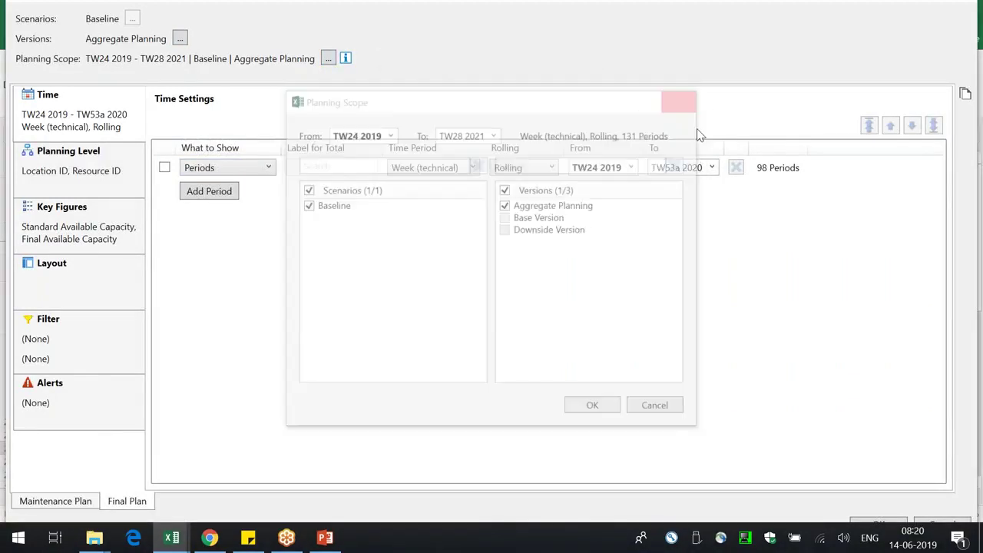
click(881, 525)
click(559, 304)
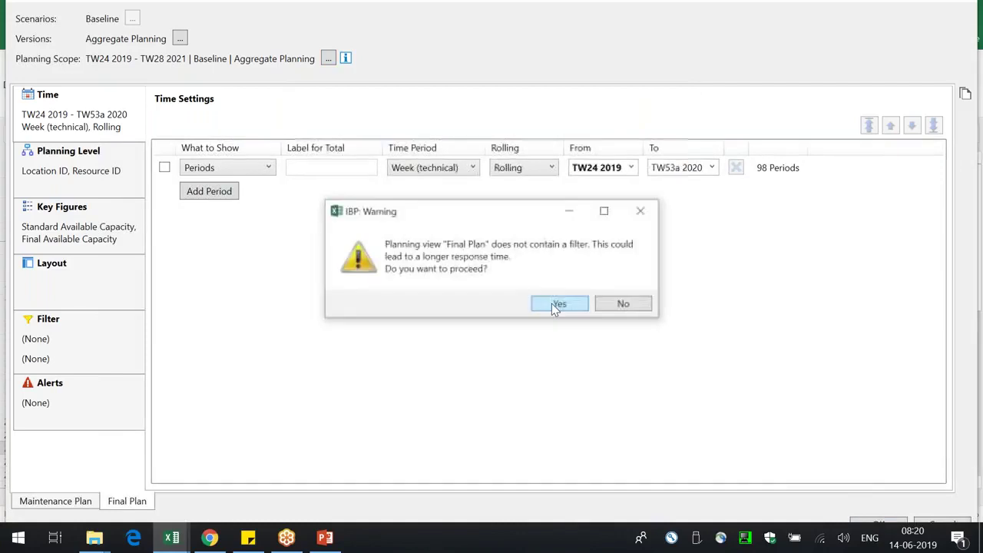
click(559, 304)
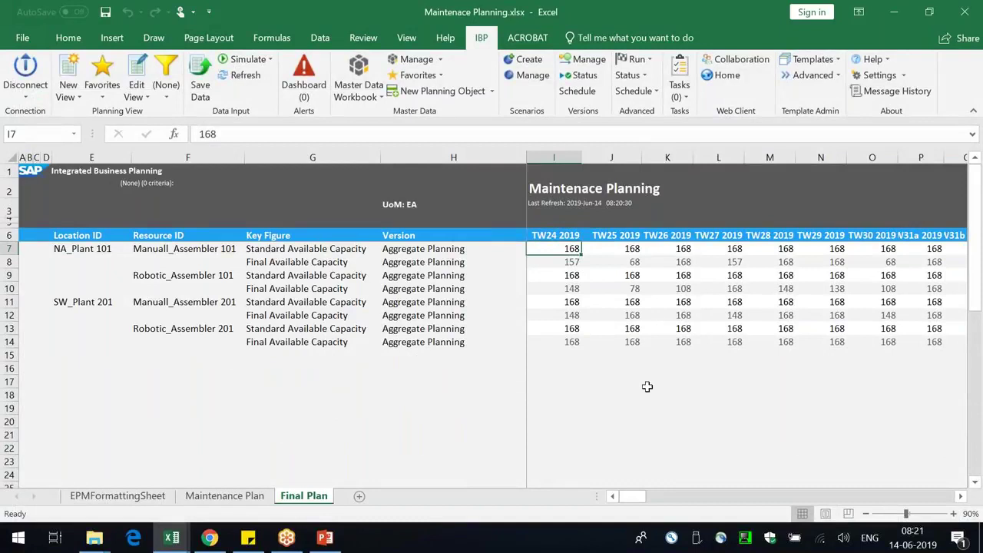
- Duplicate the Final Plan planning view and rename the original sheet as Aggregate Verison
click(561, 259)
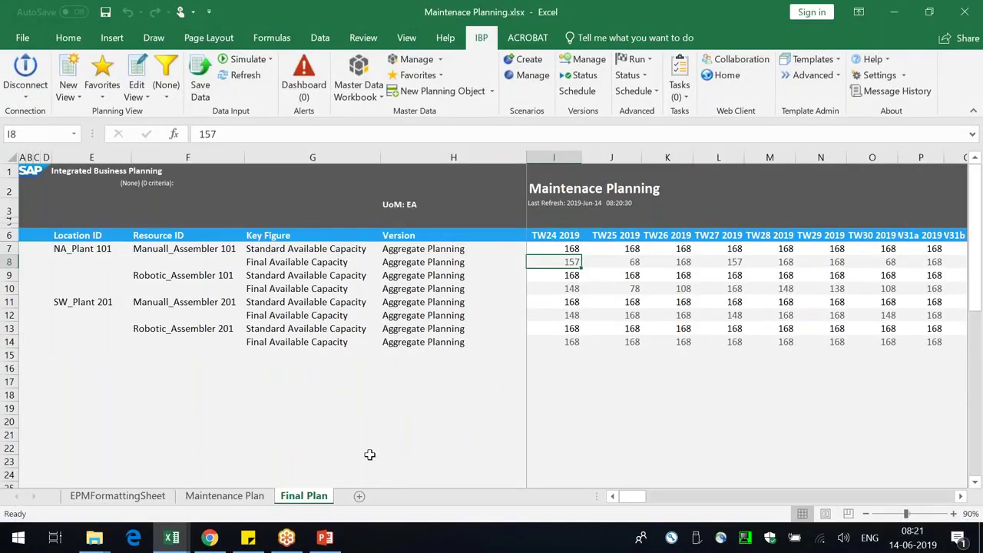
click(79, 99)
click(123, 167)
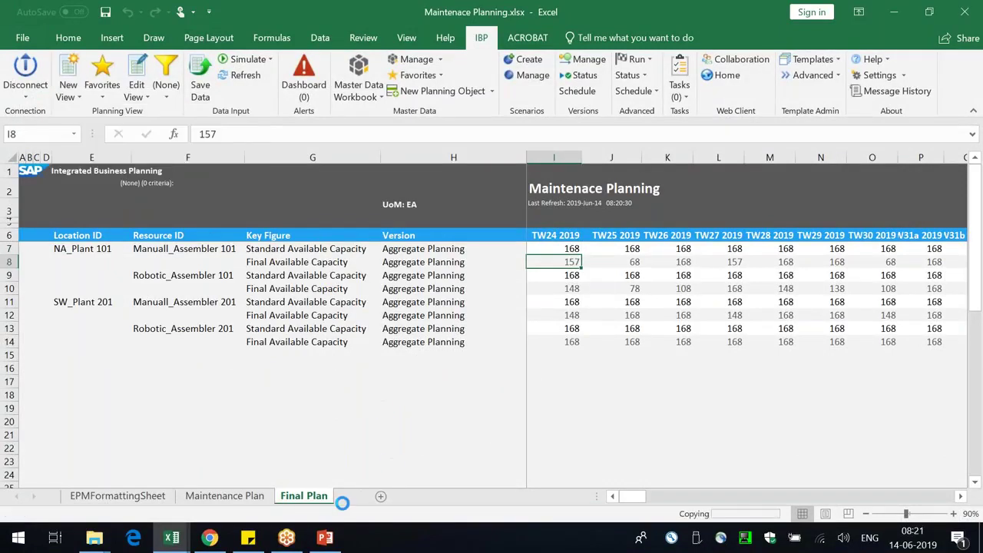
double_click(303, 496)
text(Aggregate Verison)
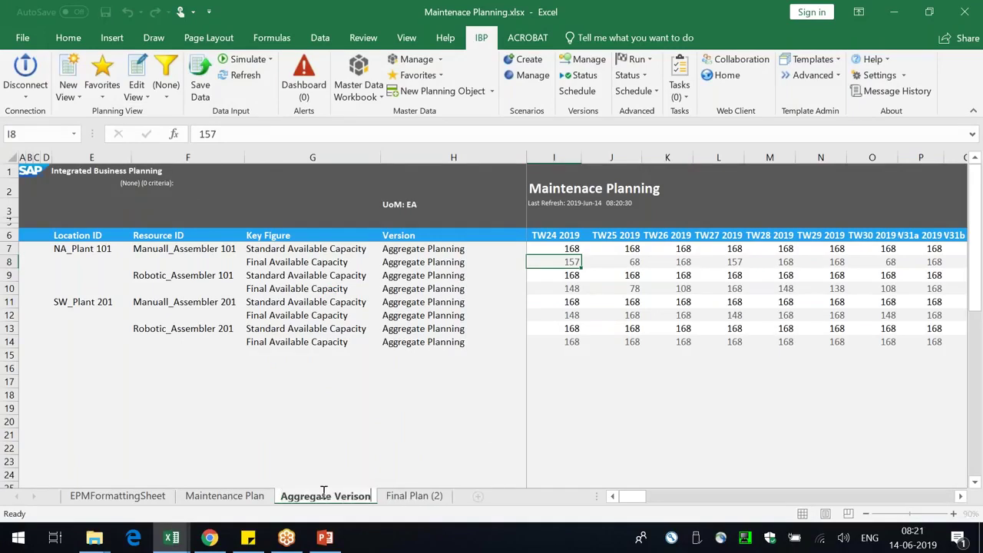
- Rename the duplicated Final Plan (2) sheet, entering Base Ver as the name
click(414, 496)
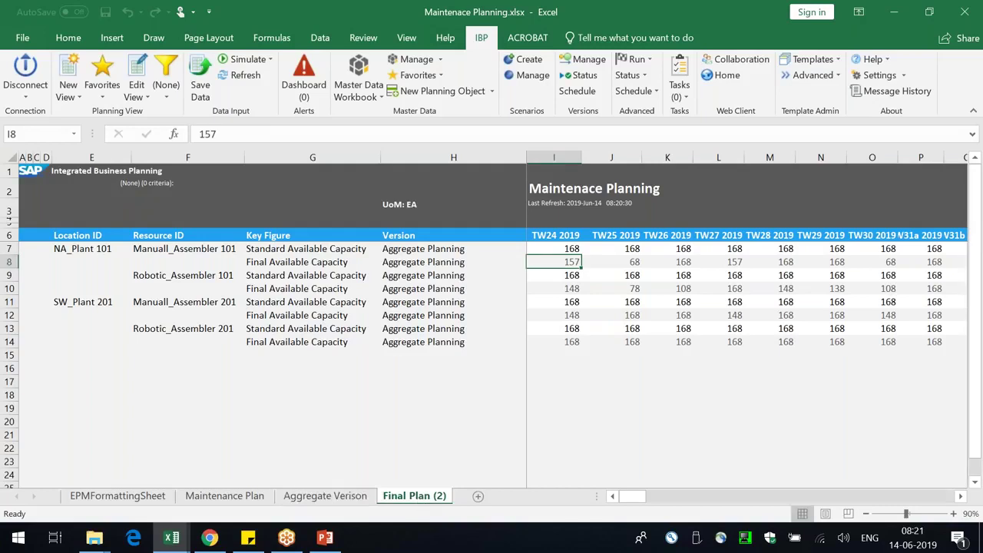
double_click(415, 496)
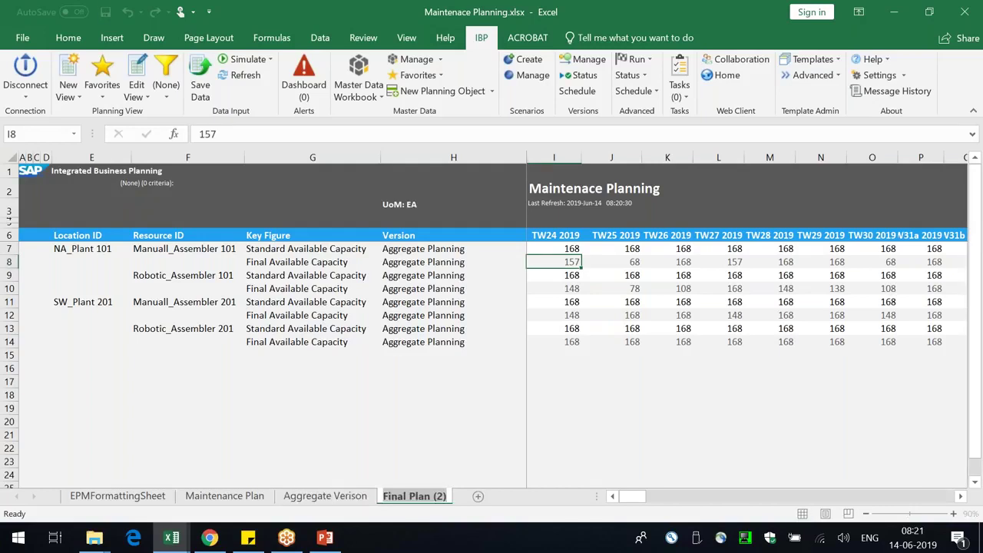
text(Base Ver)
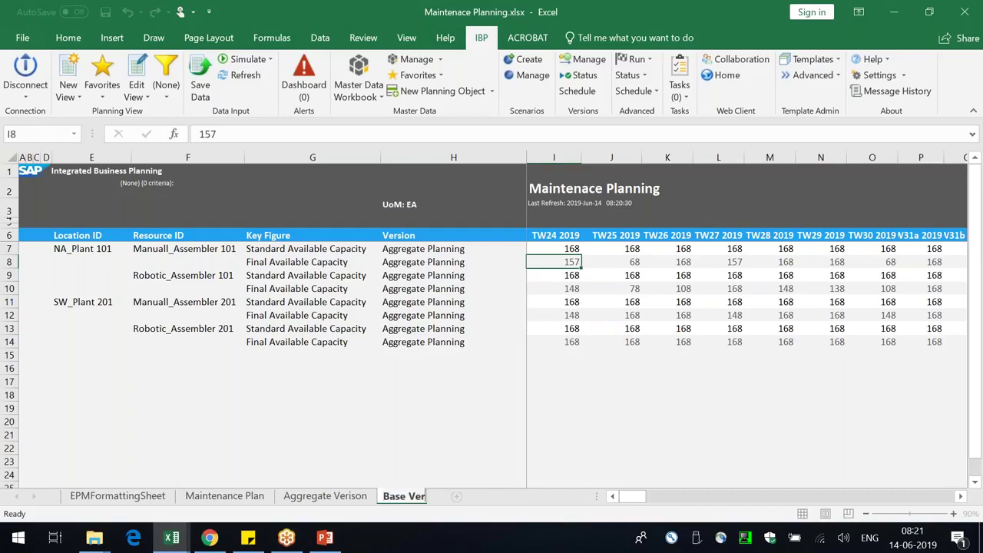
- Name the copied sheet Base Version and compare it with the Aggregate Verison sheet
text(sion)
click(751, 348)
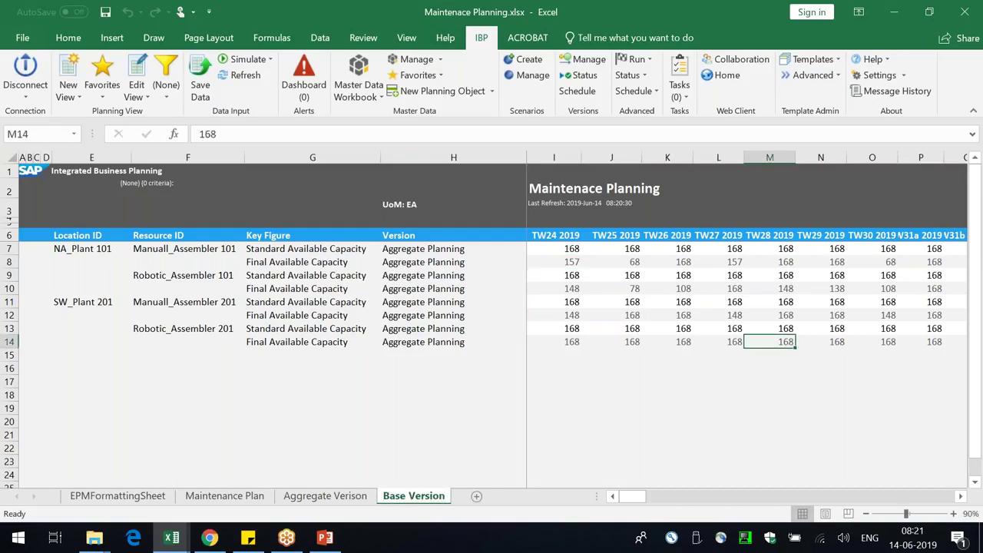
click(324, 495)
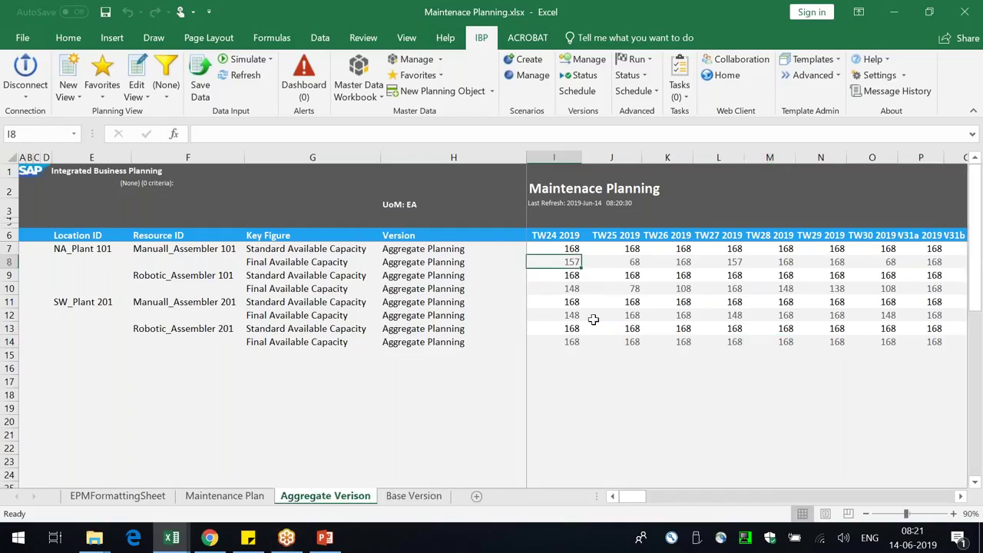
click(426, 497)
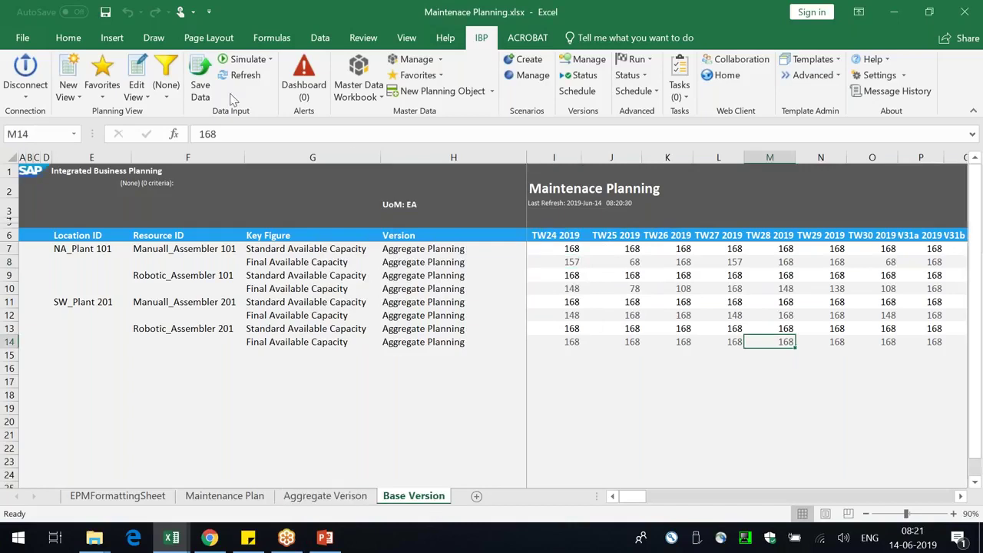
- Edit the Base Version sheet's planning view to use only Base Version instead of Aggregate Planning, accepting the missing-filter warnings
click(139, 67)
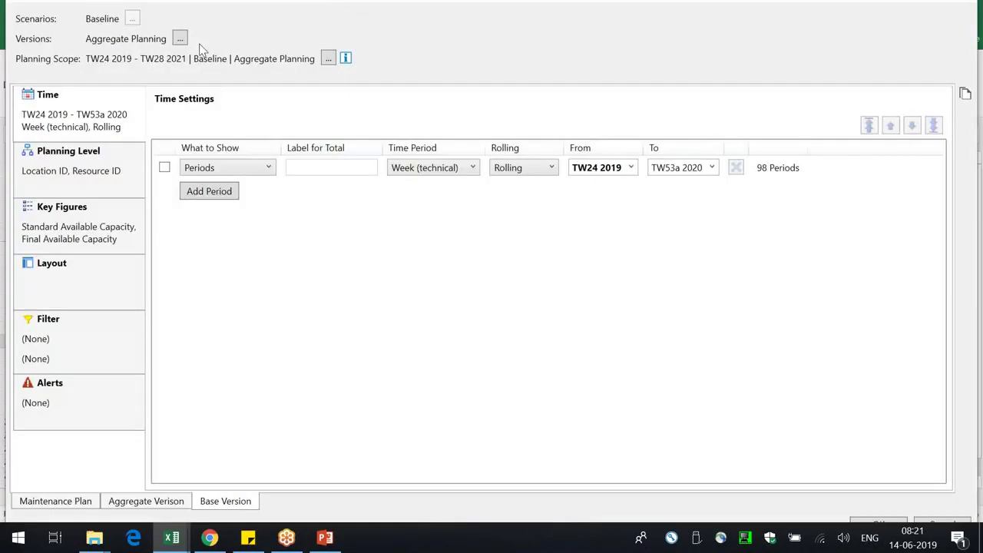
click(179, 38)
click(440, 163)
click(439, 152)
click(516, 434)
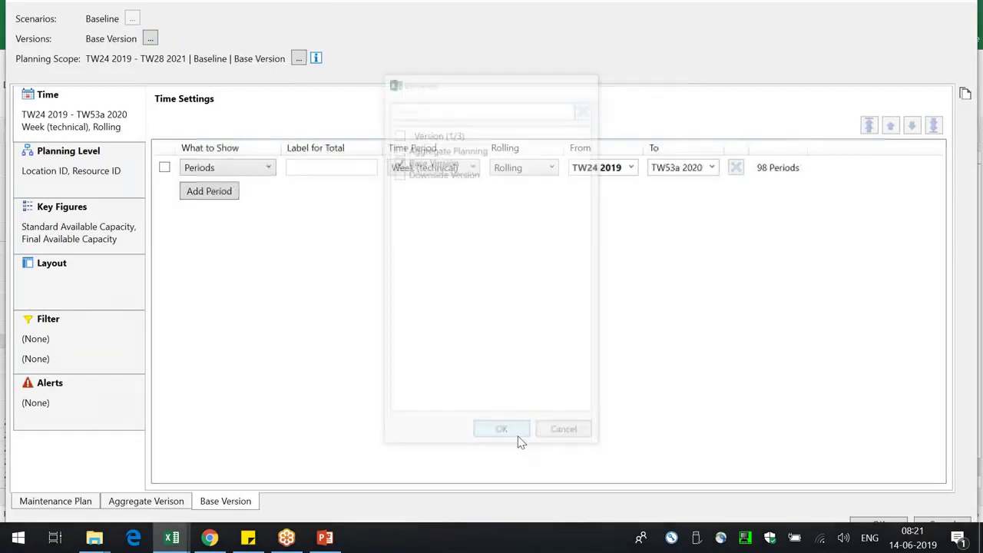
click(891, 526)
click(566, 307)
click(566, 307)
click(566, 308)
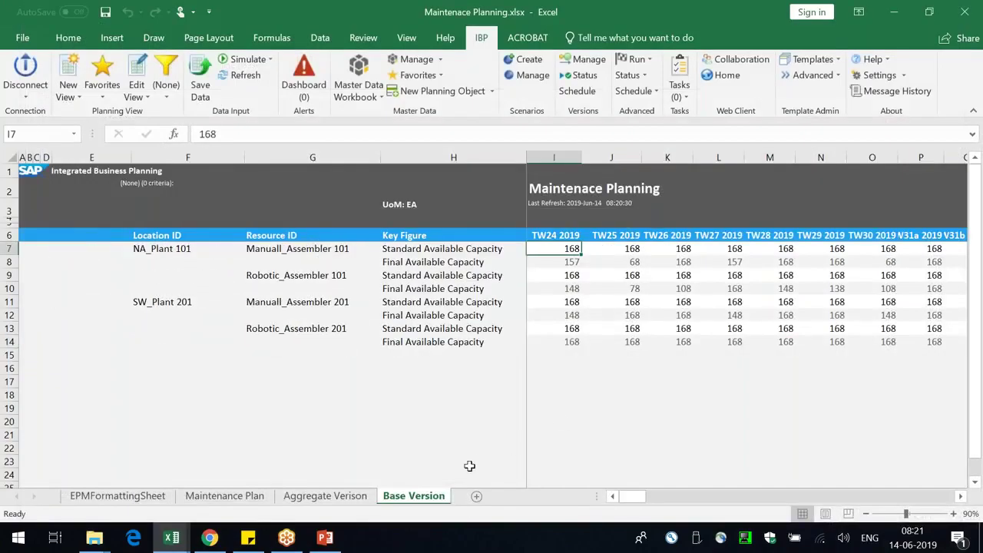
drag(448, 261, 453, 315)
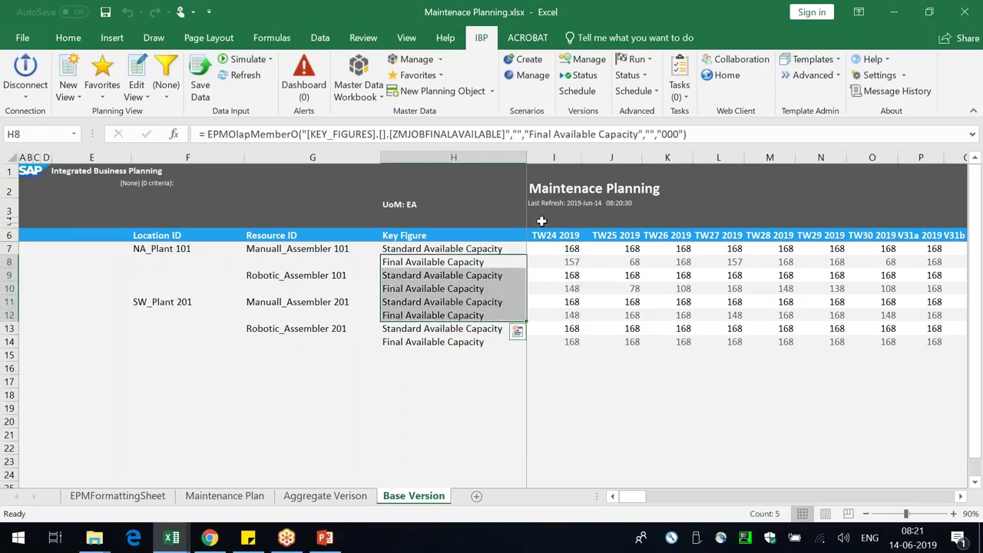
click(632, 288)
- Edit the Aggregate Verison sheet's planning view to use only the Aggregate Planning version, accepting the missing-filter warnings
click(325, 495)
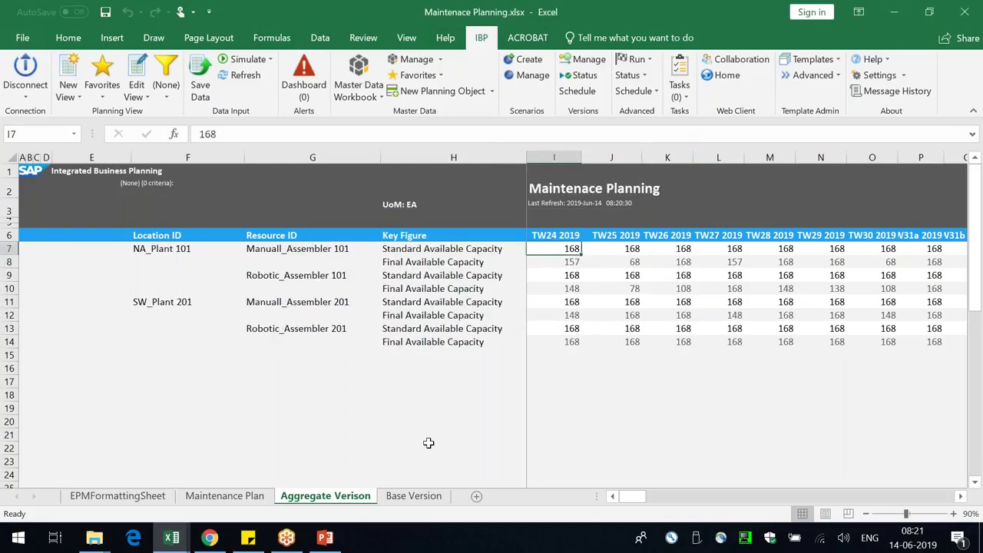
click(439, 331)
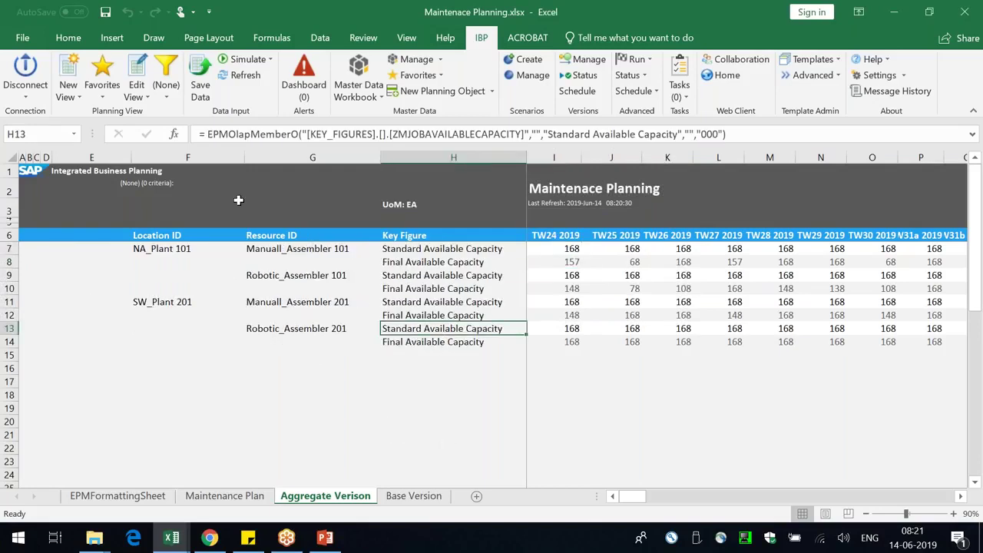
click(135, 67)
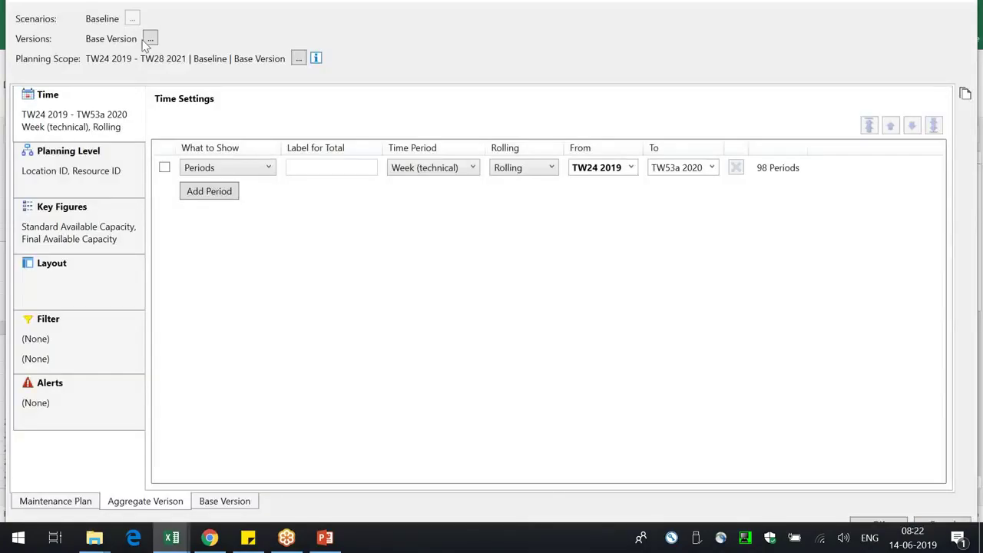
click(150, 39)
click(442, 150)
click(442, 162)
click(500, 433)
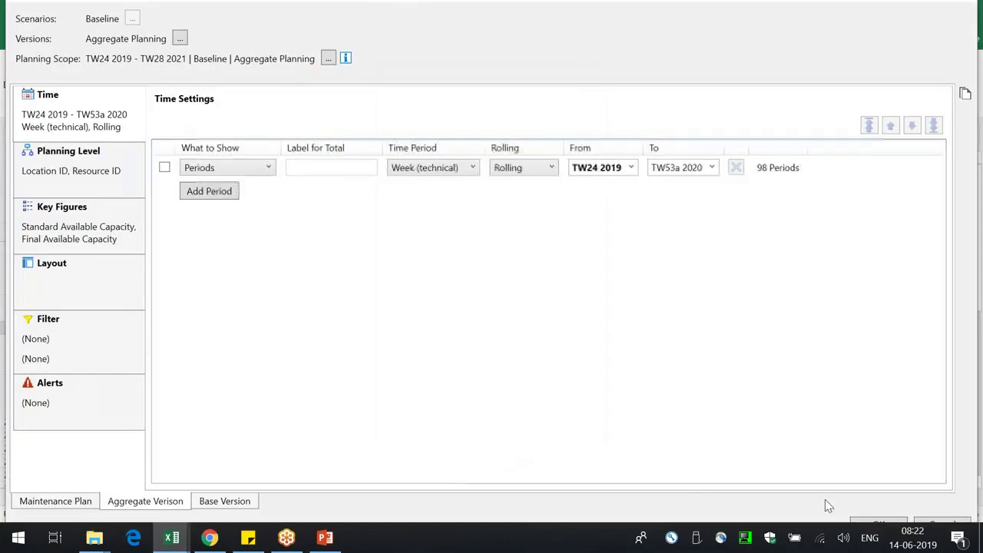
click(883, 524)
click(539, 303)
click(538, 303)
click(538, 304)
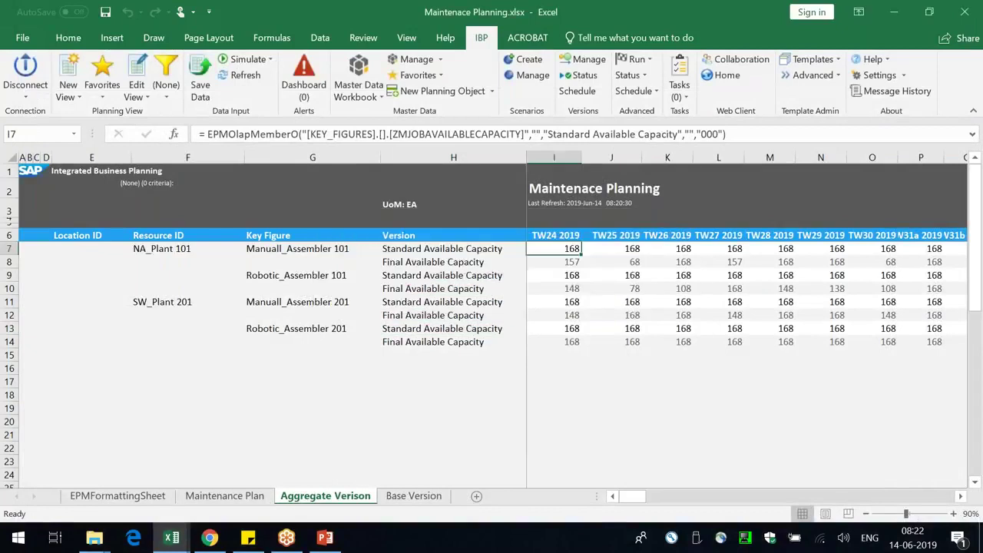
- Examine the location, resource, key figure and version columns on the Aggregate Verison sheet
click(445, 379)
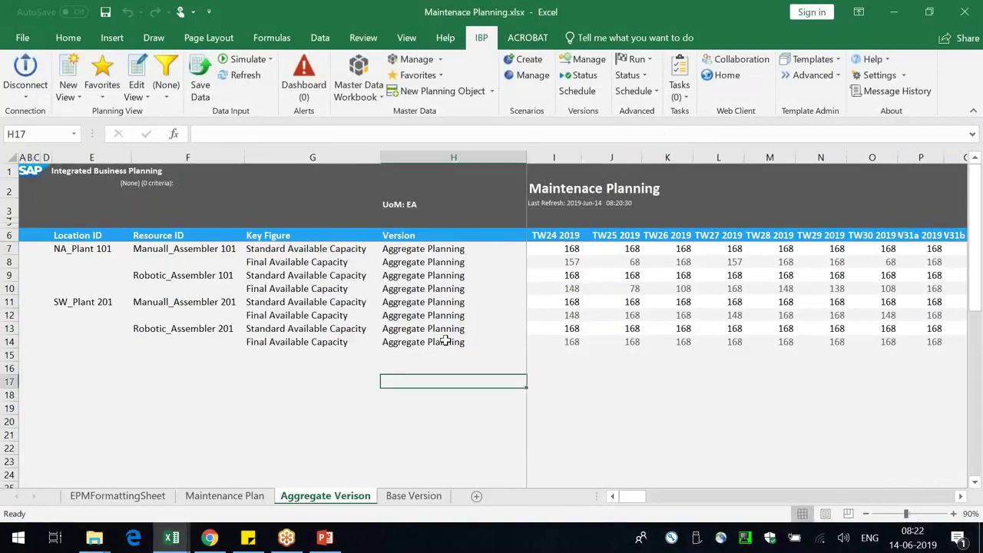
click(295, 253)
drag(297, 257, 88, 333)
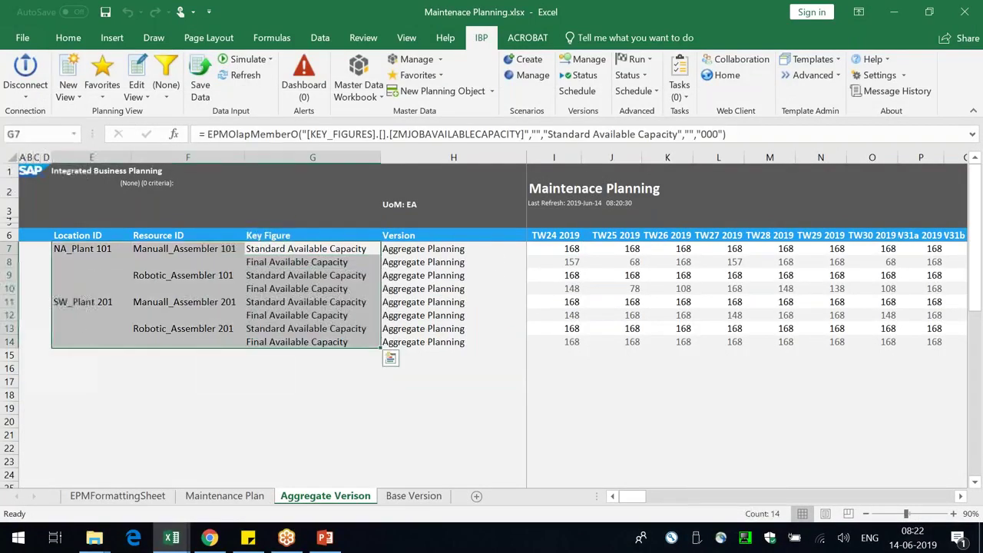
drag(496, 254, 442, 343)
click(753, 354)
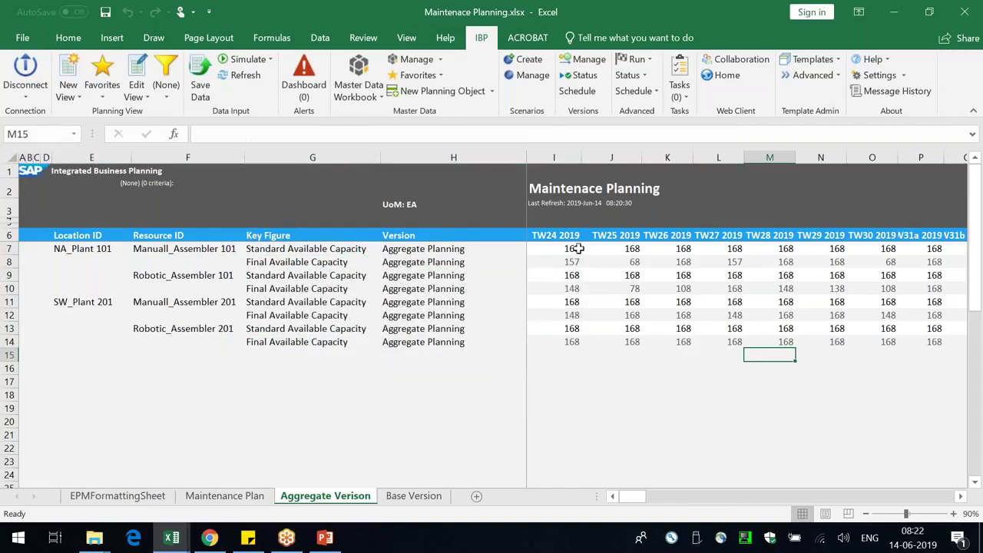
- Set Standard Available Capacity of Manuall_Assembler 101 at NA_Plant 101 to 2000 for TW24 through TW37 2019
click(576, 249)
text(200)
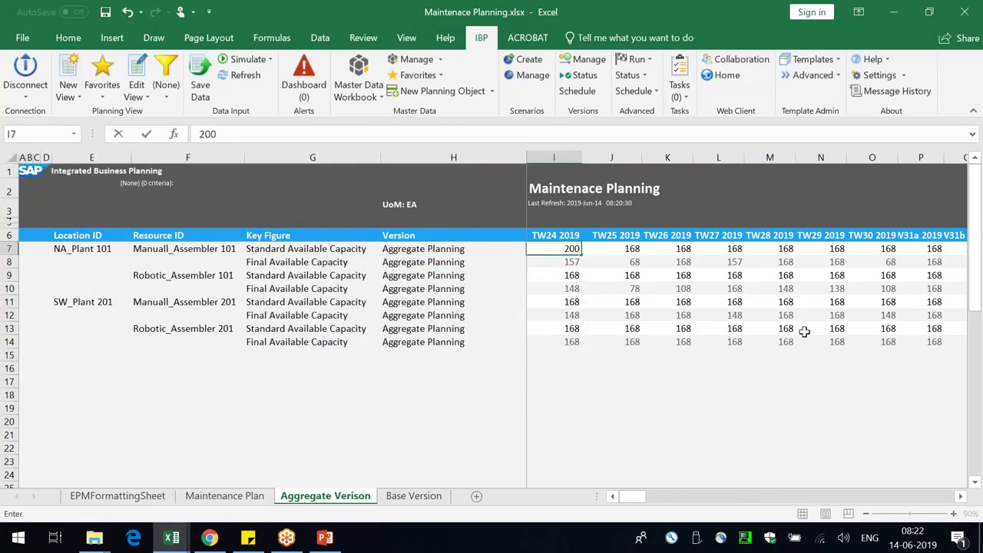
key(BackSpace)
key(BackSpace)
key(Return)
key(Up)
key(ctrl+c)
key(ctrl+shift+Right)
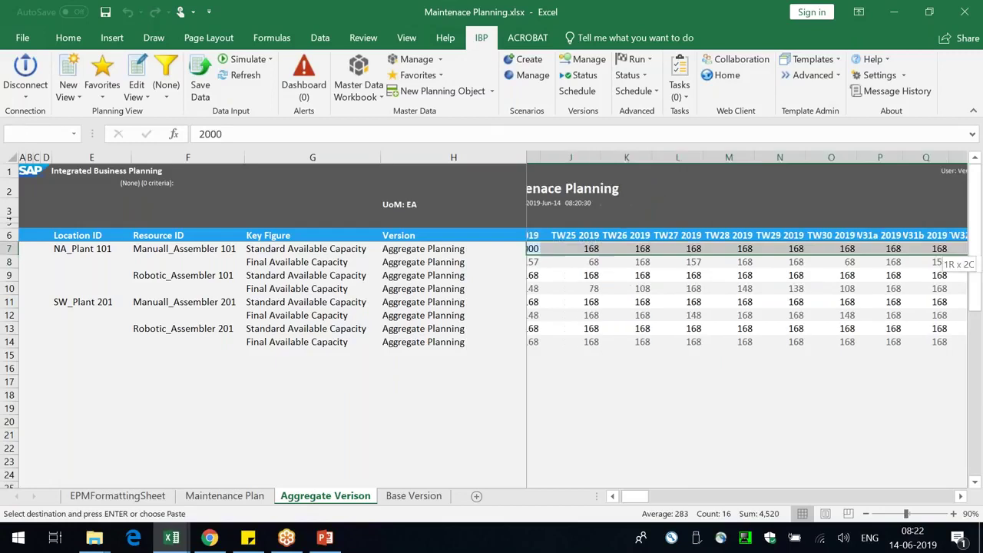
key(ctrl+v)
- Set Standard Available Capacity of Robotic_Assembler 101 to 1000 for TW24 through TW37 2019 and save the planning data
key(Down)
key(Down)
key(Left)
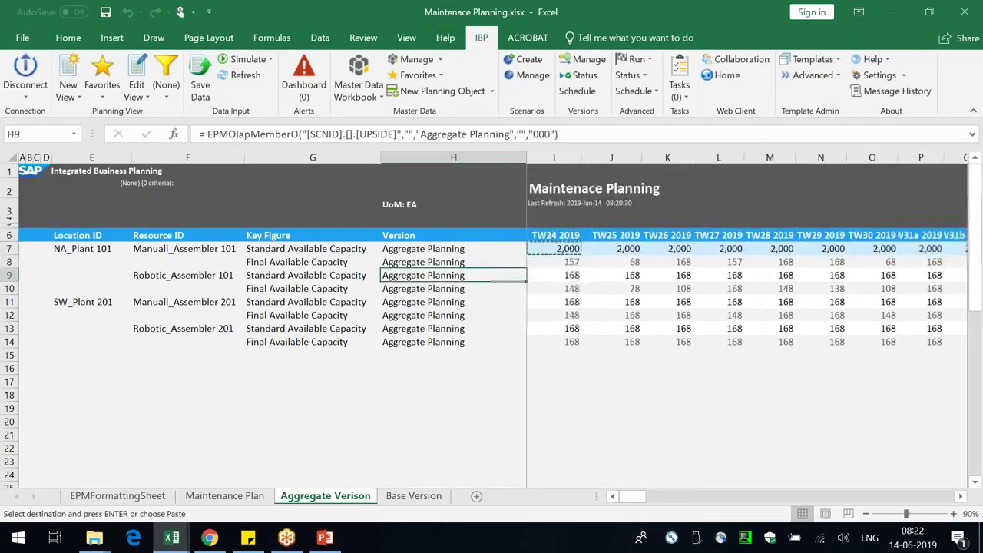
key(Right)
text(1)
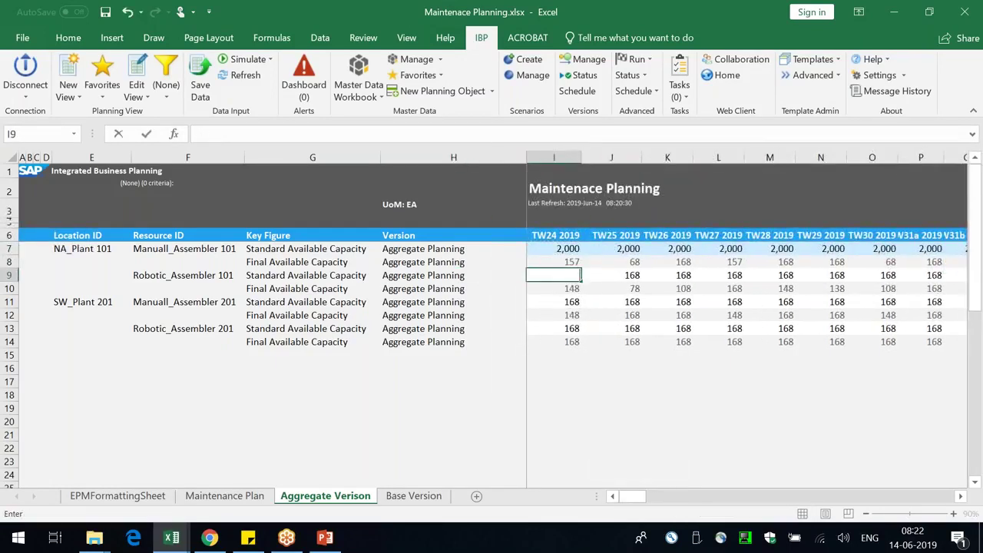
key(Return)
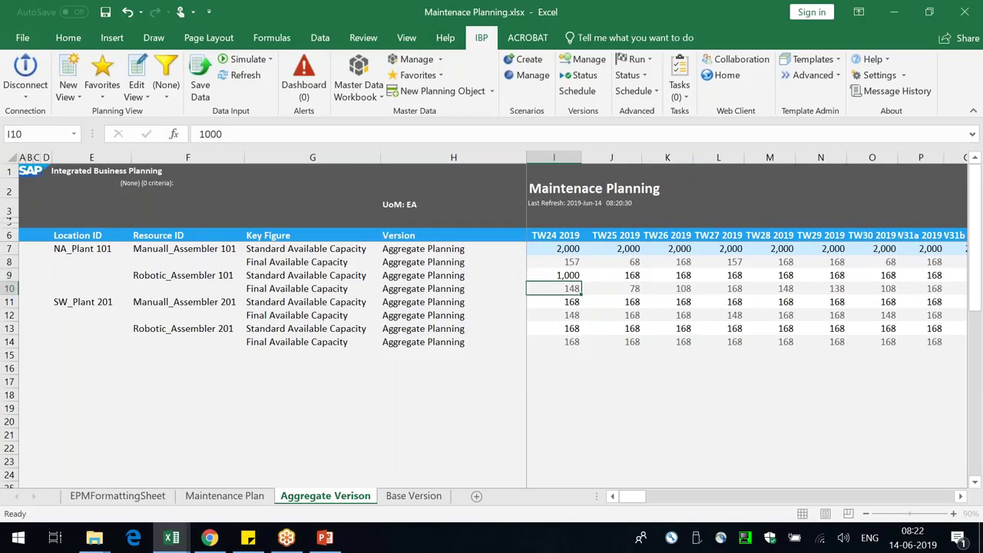
key(Up)
key(ctrl+c)
key(ctrl+shift+Right)
key(ctrl+v)
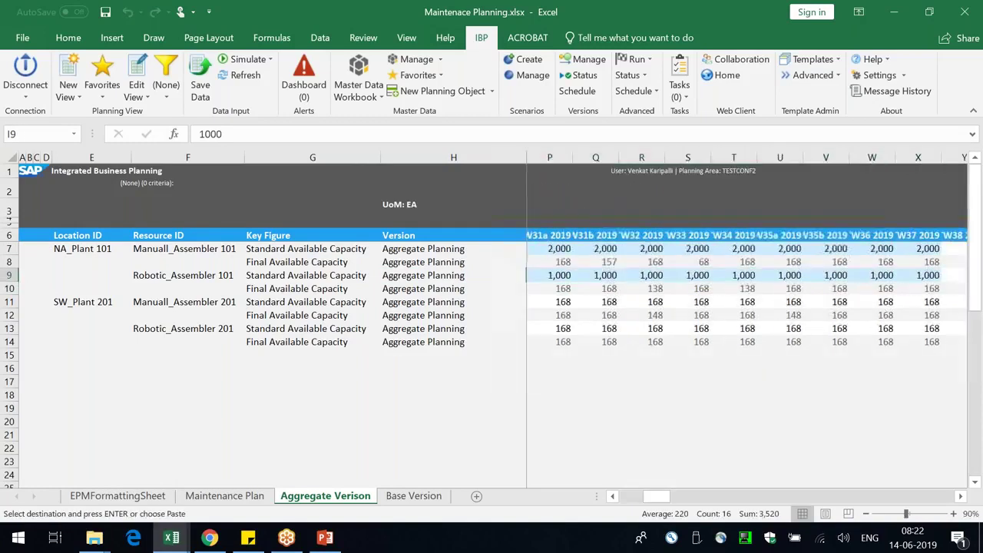
click(200, 80)
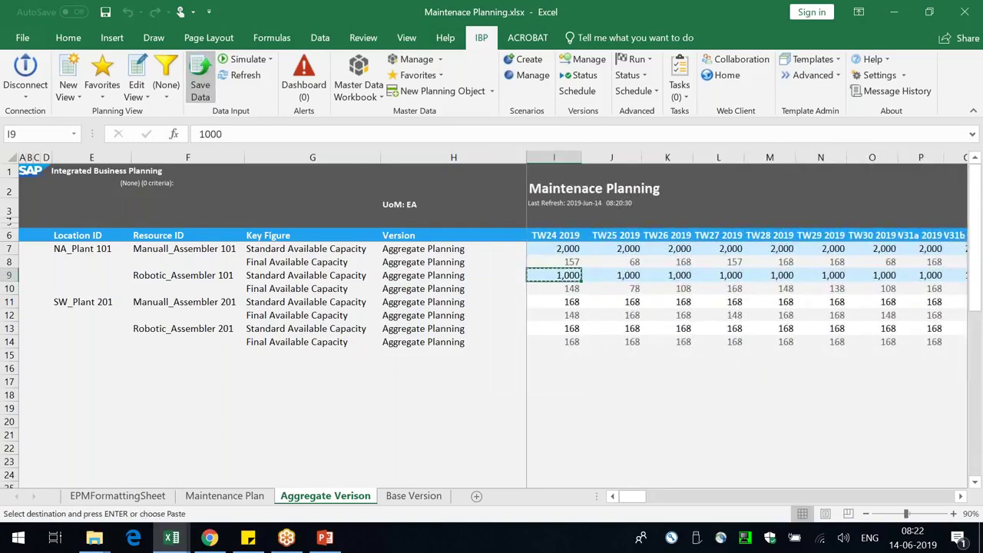
click(579, 522)
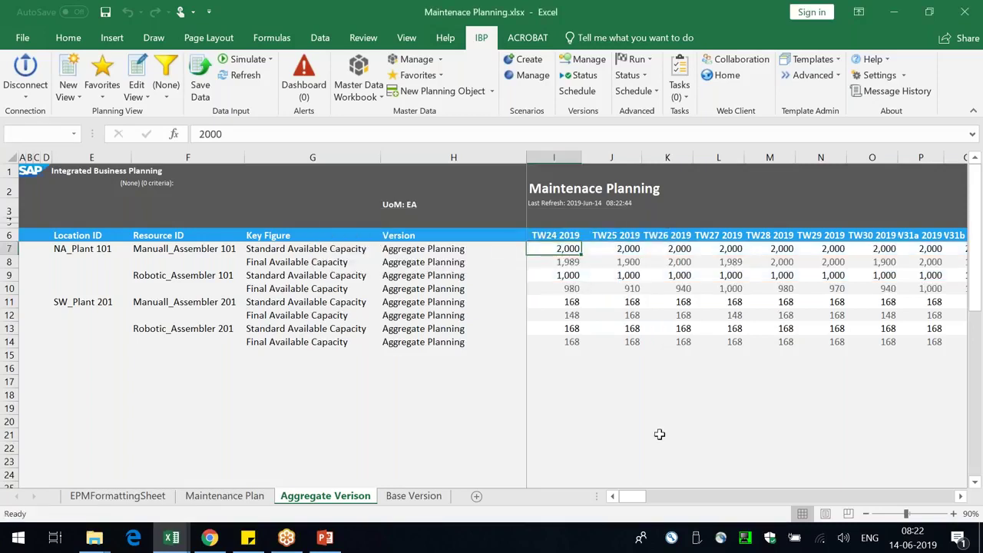
- Check the Standard and Final Available Capacity of Manuall_Assembler 101 for TW24 2019 under Aggregate Planning
click(440, 252)
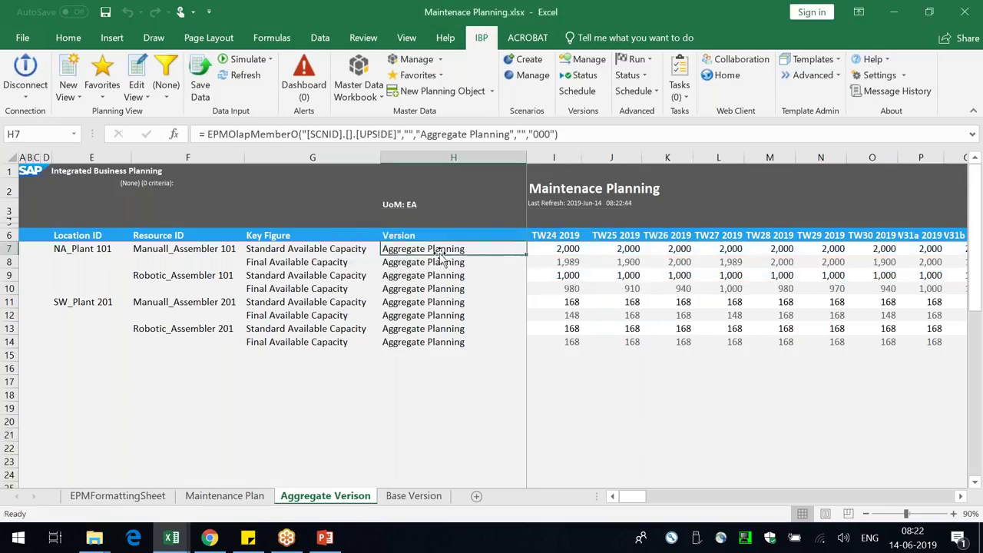
click(323, 251)
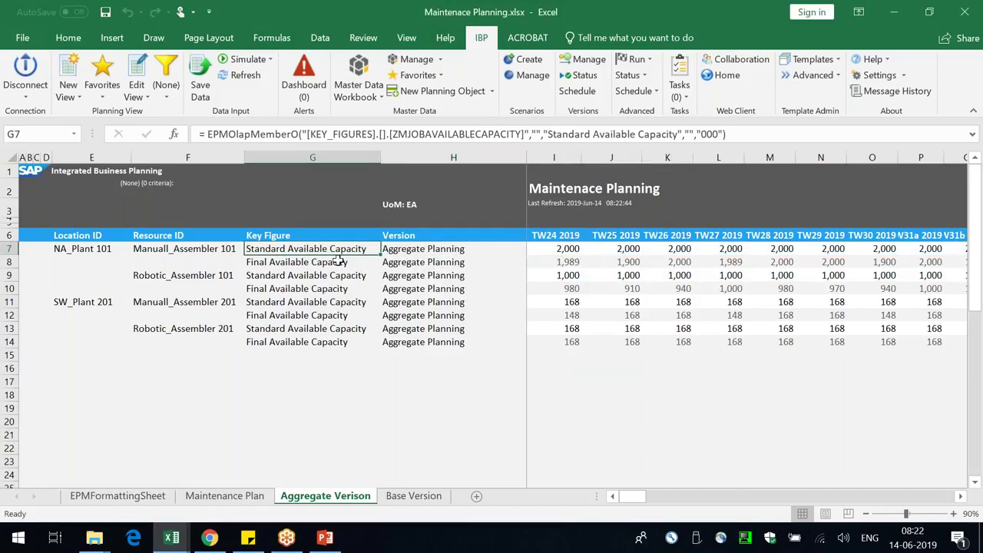
click(401, 255)
click(567, 252)
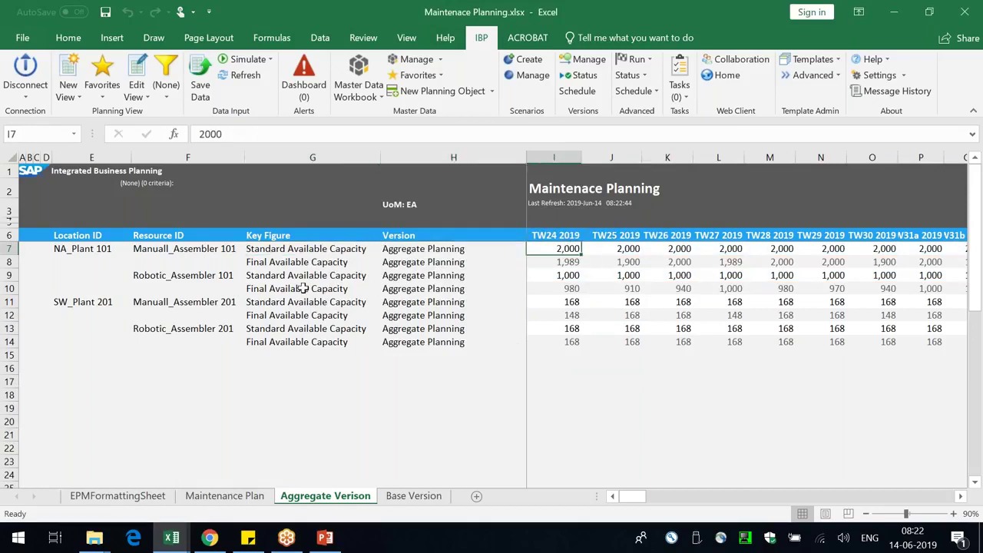
click(276, 264)
click(563, 261)
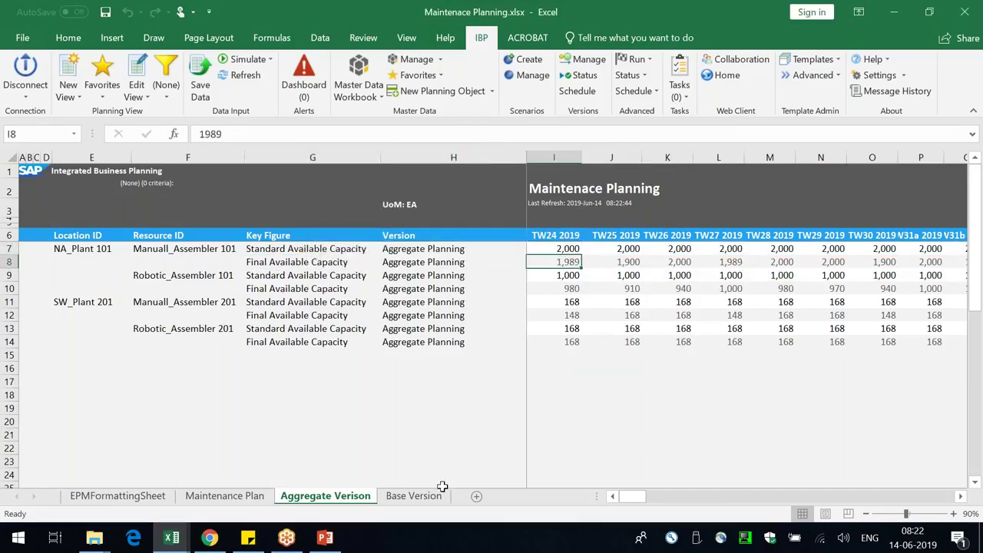
- Refresh the Base Version sheet and switch its planning view from Aggregate Planning to Base Version, accepting the missing-filter warnings
click(418, 495)
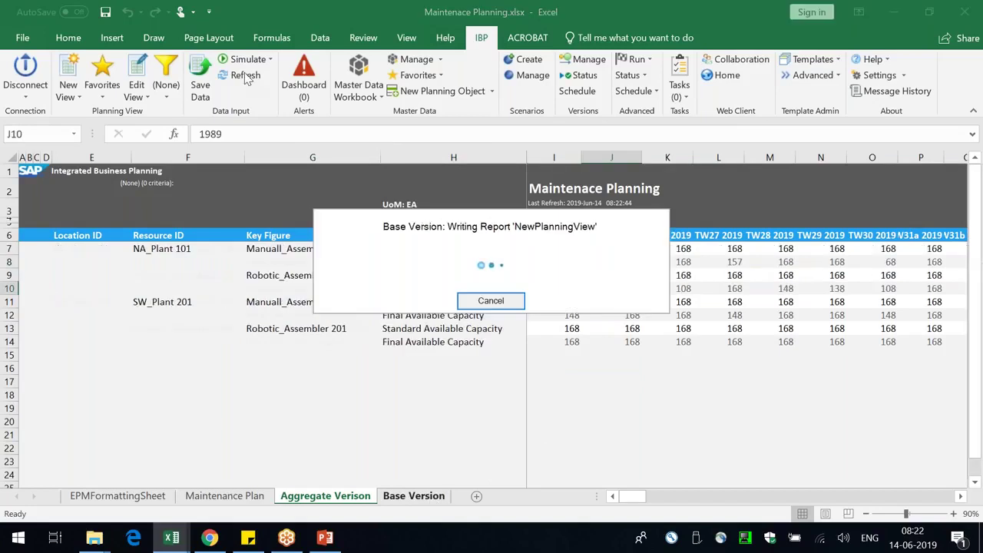
drag(417, 250, 414, 341)
click(425, 158)
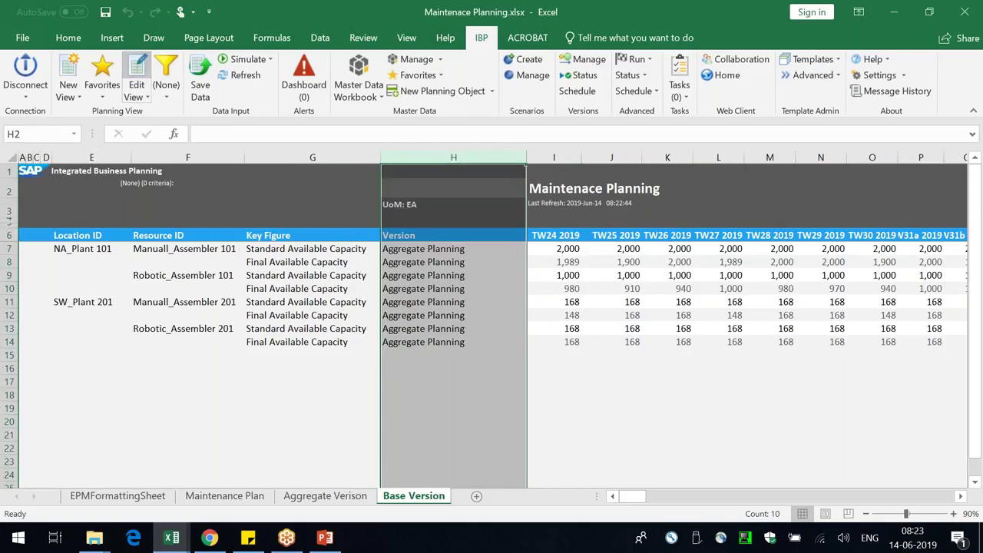
click(136, 73)
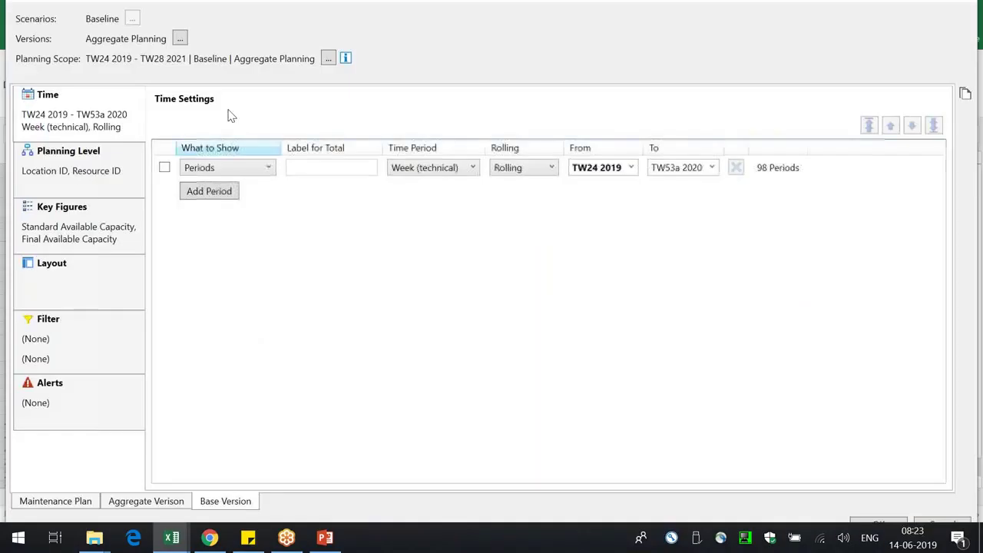
click(181, 39)
click(434, 161)
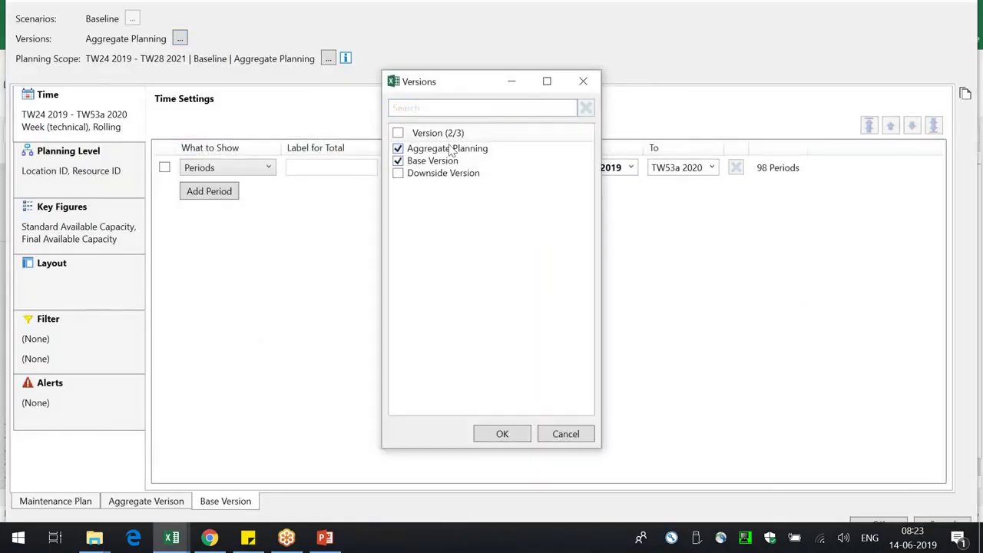
click(480, 436)
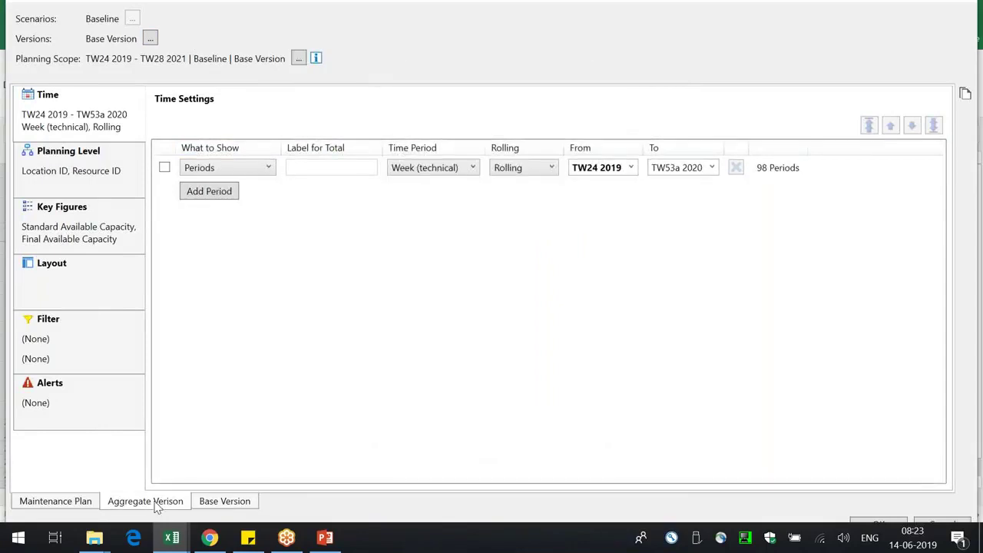
click(214, 504)
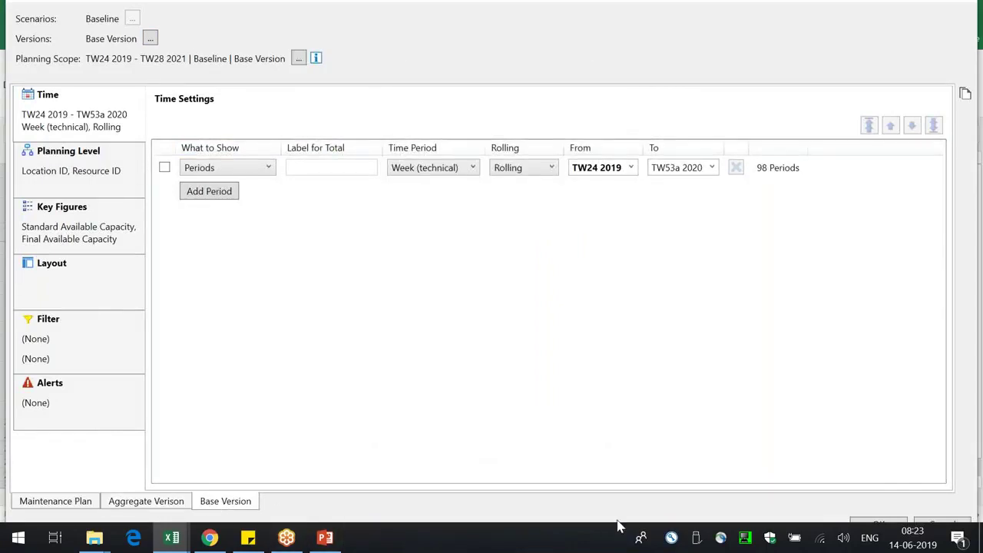
click(878, 525)
click(561, 307)
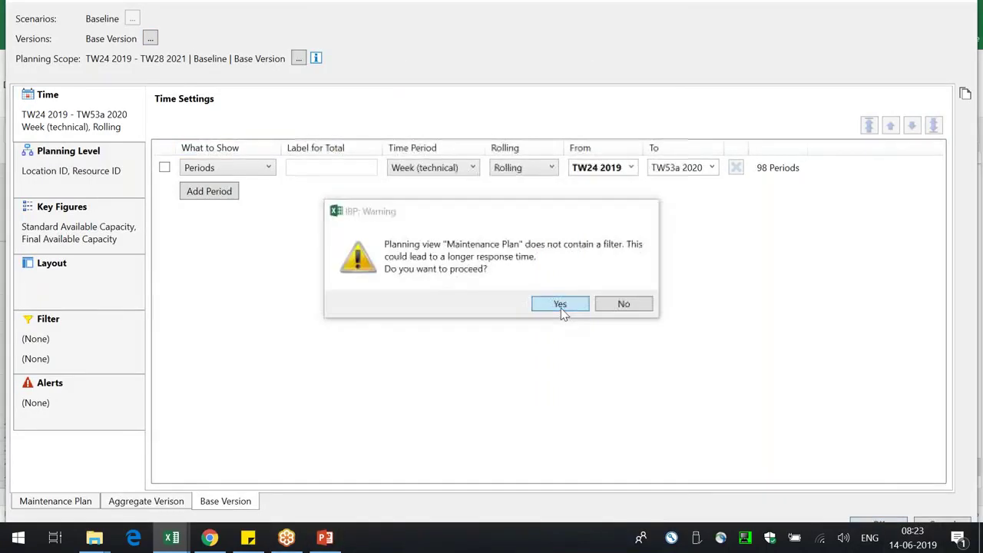
click(561, 307)
click(561, 304)
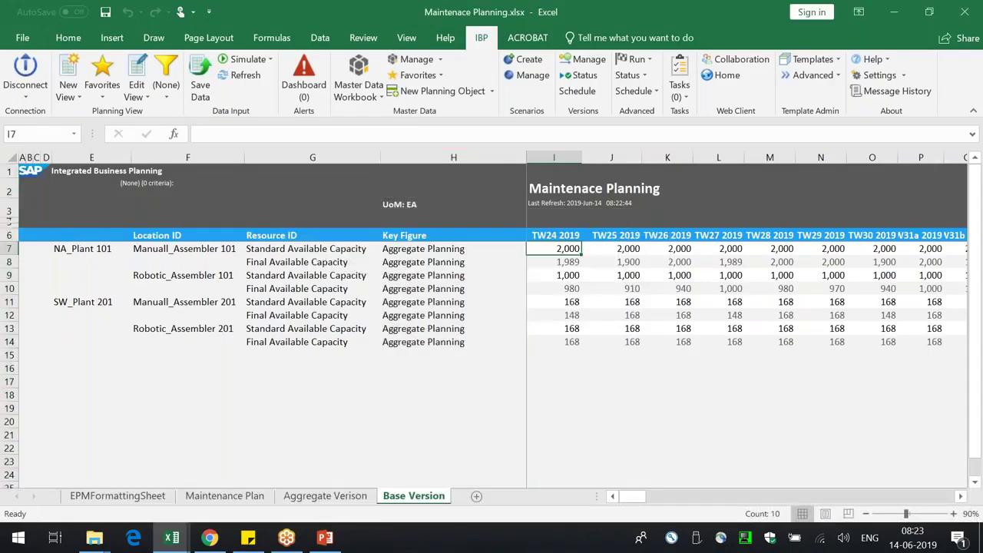
- Compare the Standard and Final Available Capacity values for TW24 through TW28 2019 between the Base Version and Aggregate Verison sheets
click(583, 400)
drag(571, 250, 763, 249)
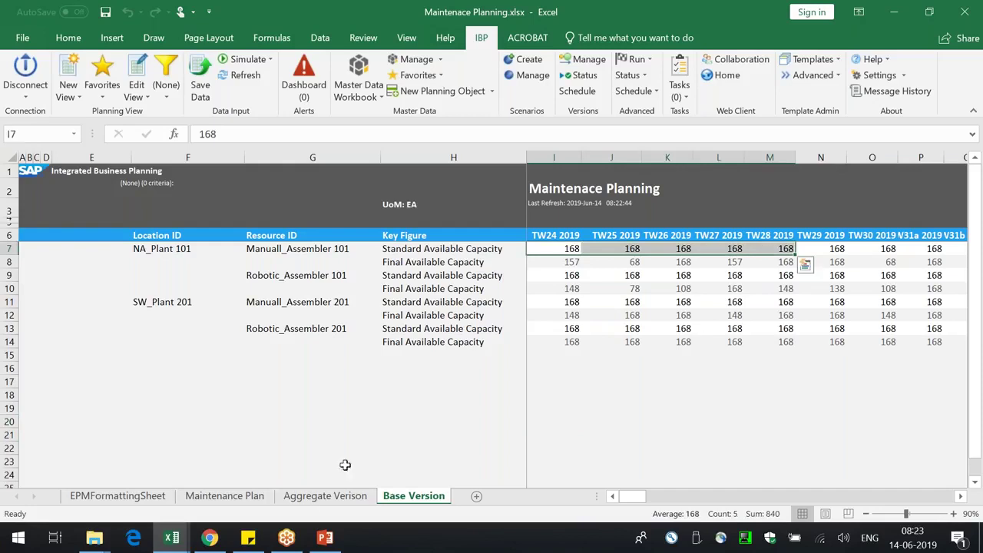
click(322, 495)
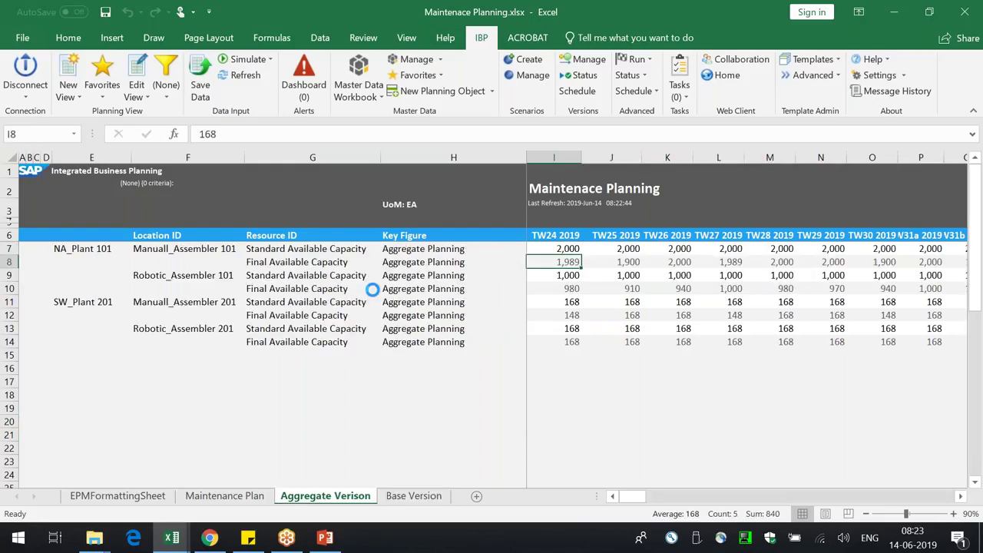
click(564, 367)
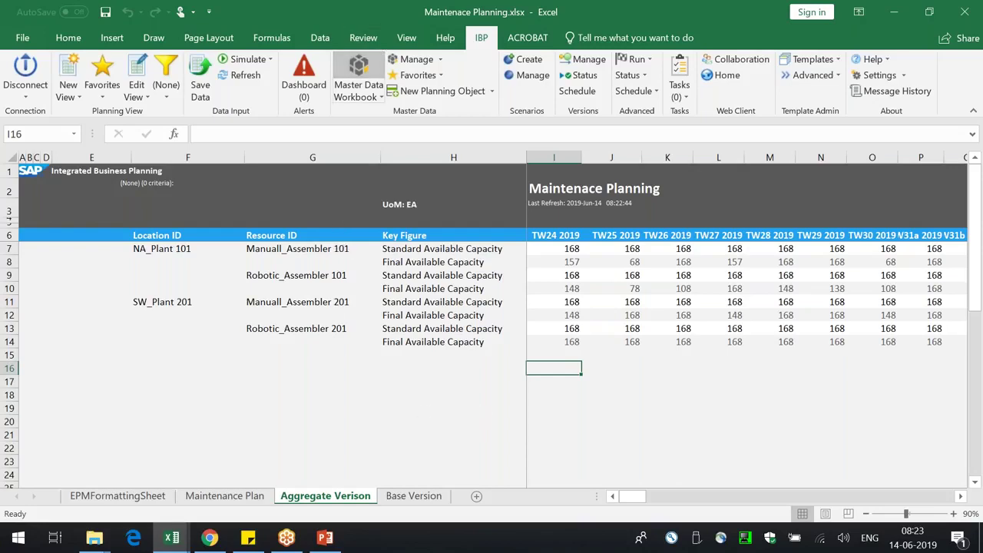
- Start a master data workbook with an editable Maintenance Activity sheet for the Aggregate Planning version
click(358, 76)
click(375, 253)
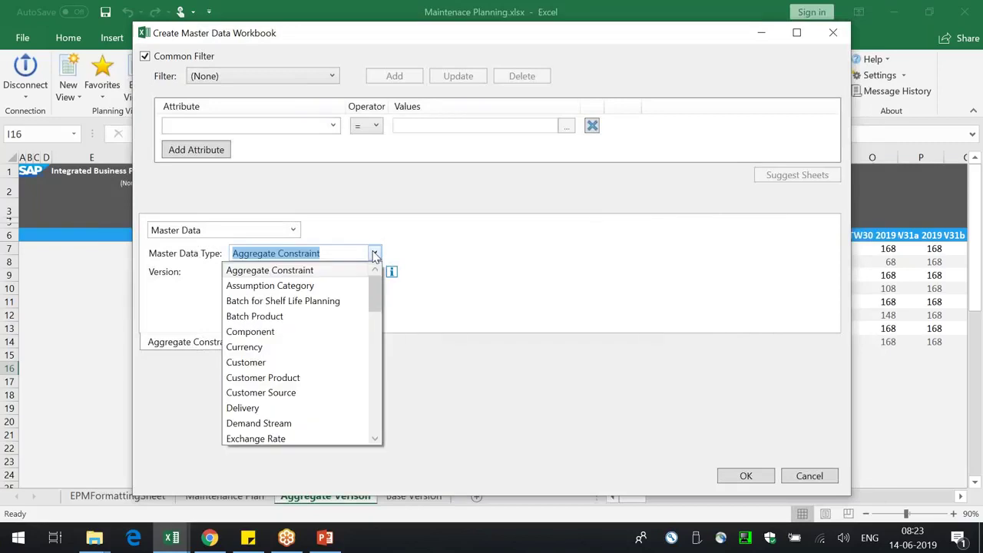
text(Main)
click(453, 252)
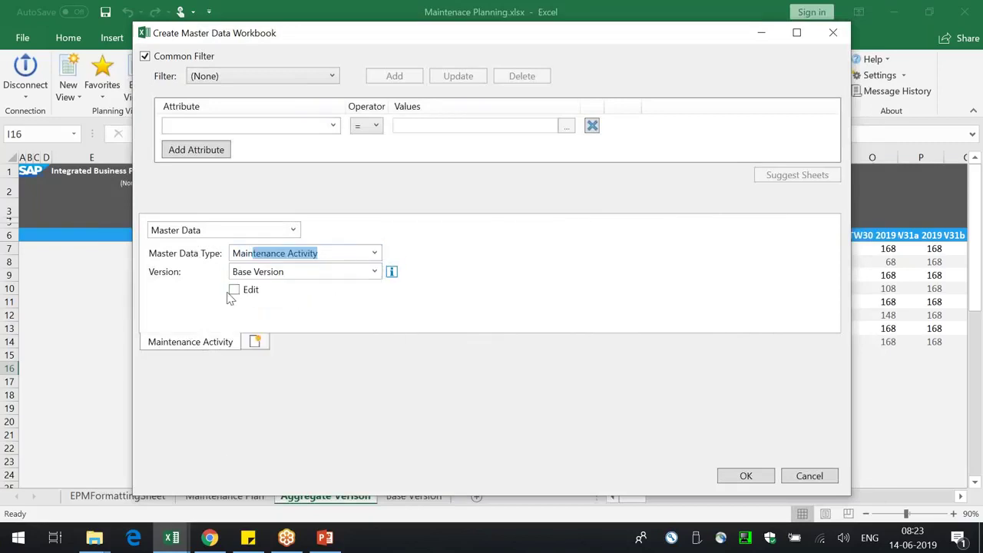
click(238, 291)
click(268, 275)
click(372, 273)
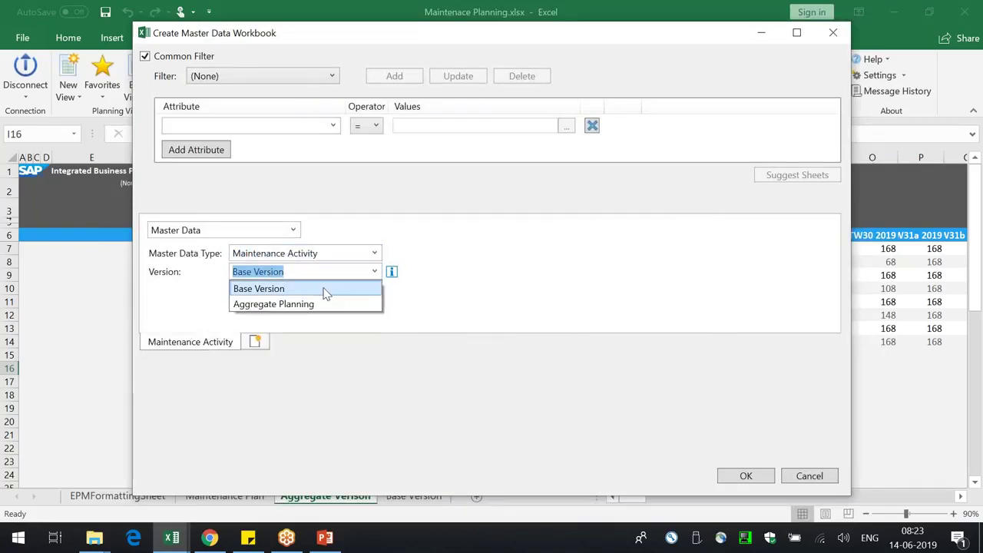
click(306, 304)
- Add an editable Location Resource Maintenance sheet for the Aggregate Planning version and create the master data workbook
click(267, 340)
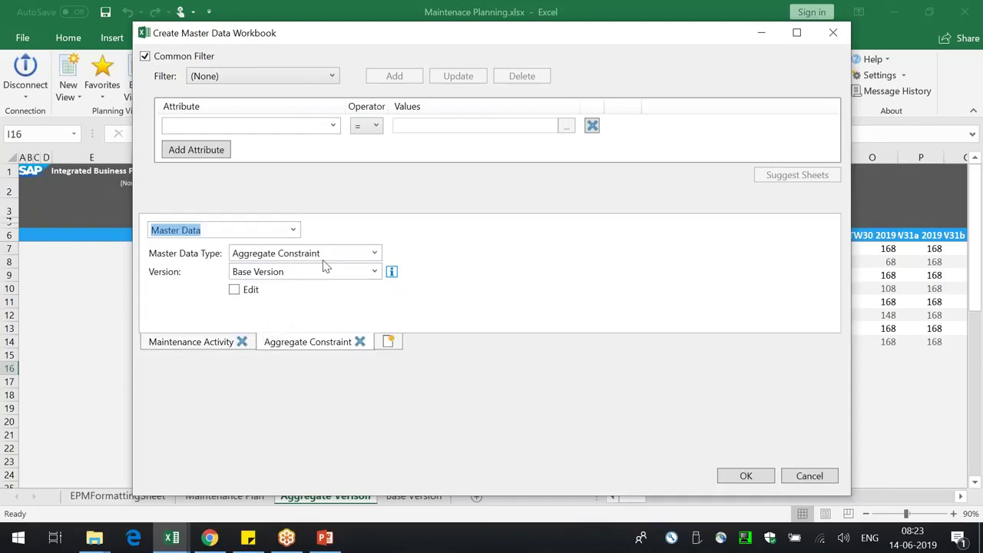
click(374, 254)
text(Main)
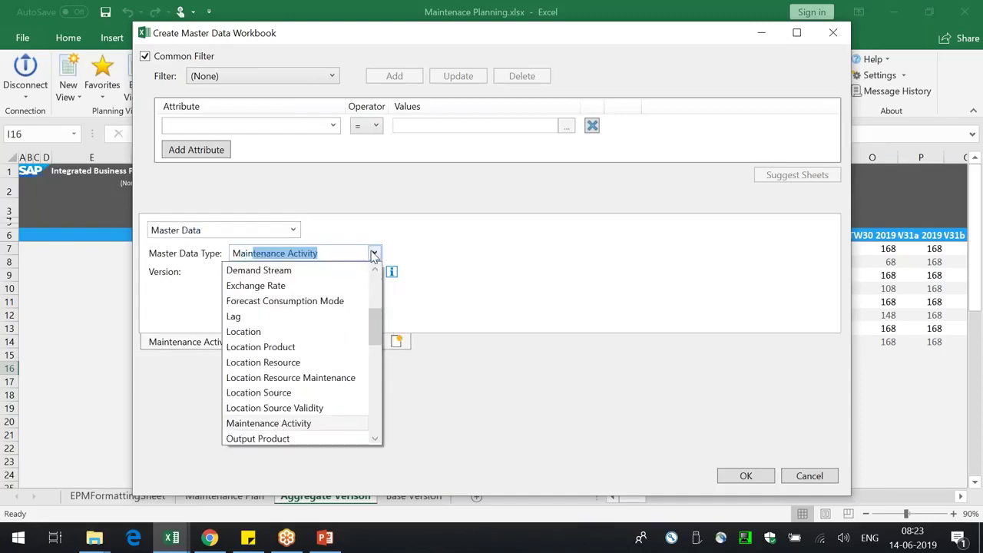
key(BackSpace)
key(BackSpace)
key(BackSpace)
key(BackSpace)
key(BackSpace)
text(Location)
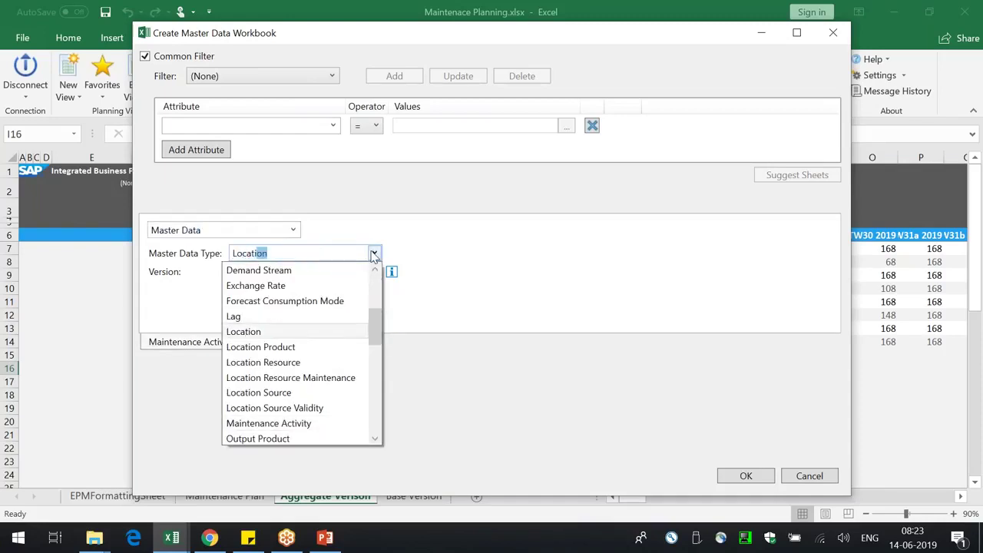
text( Resource Maintenance)
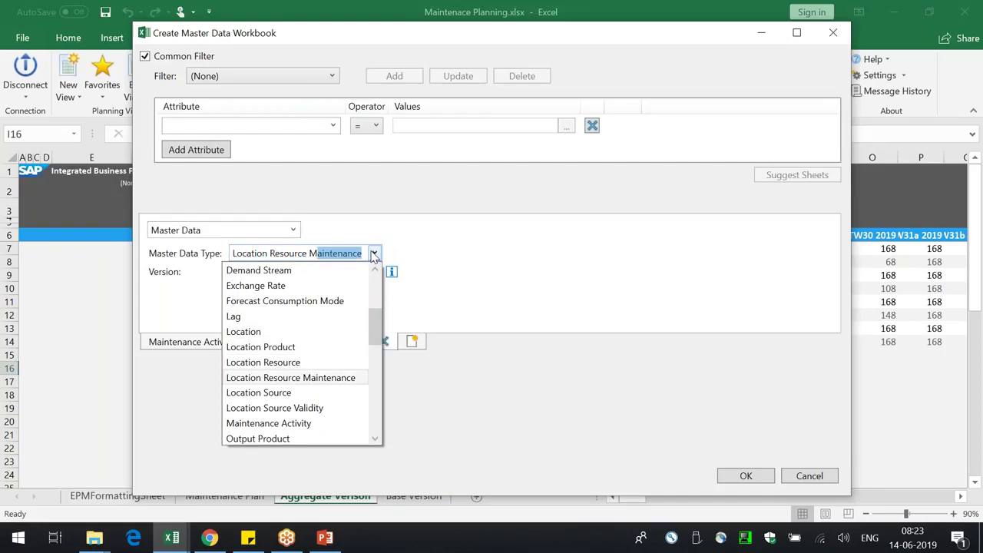
key(Return)
click(252, 297)
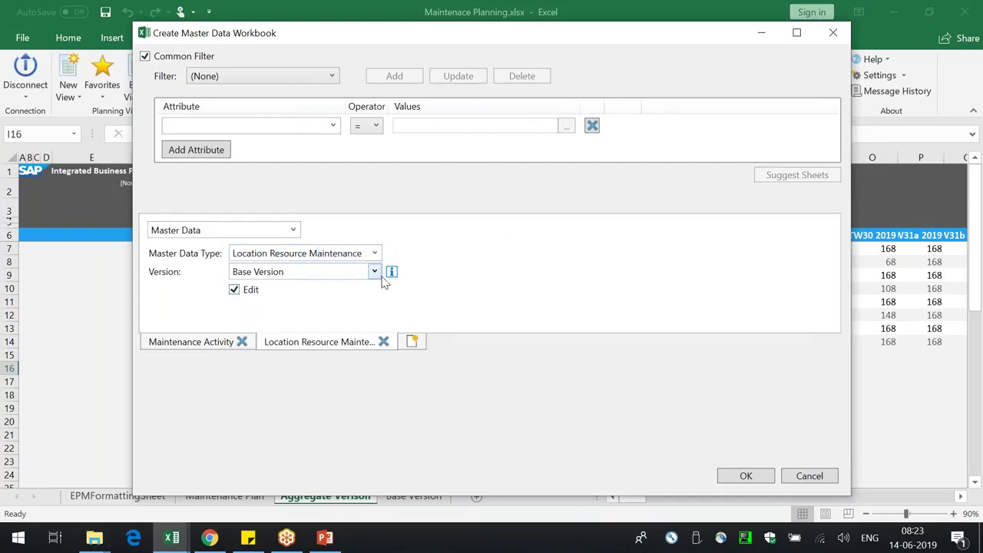
click(376, 273)
click(307, 306)
click(177, 349)
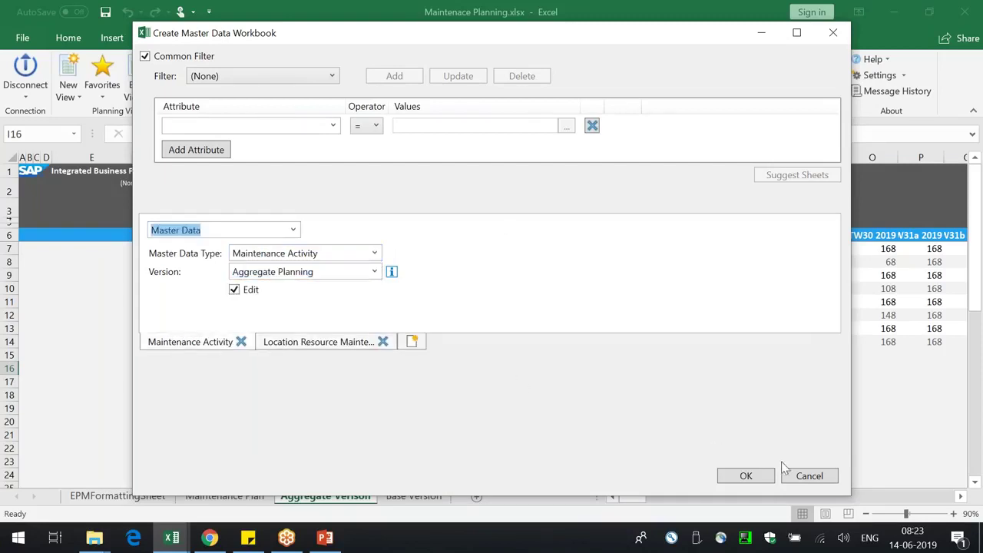
click(752, 476)
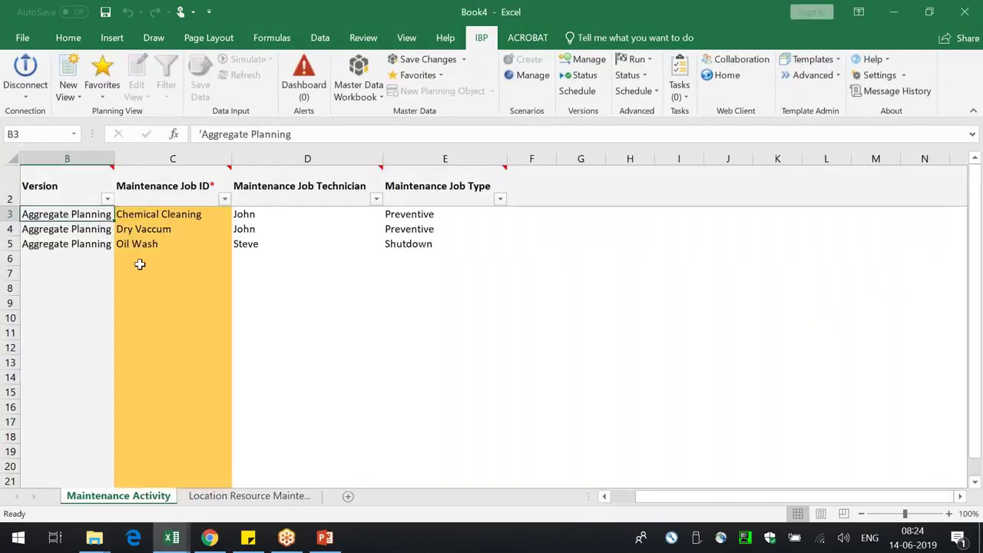
- Add a Plumbing Services maintenance job below Oil Wash, with the same technician as Oil Wash and job type Shutdown
click(140, 261)
text(Plumbing Se)
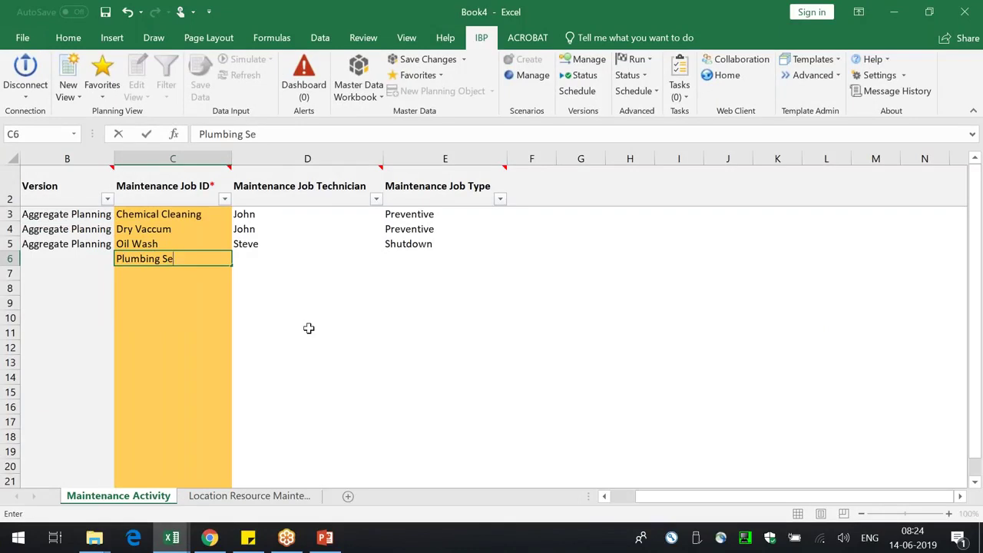
text(rvices)
key(Return)
key(Up)
key(Right)
text(Steve)
key(Tab)
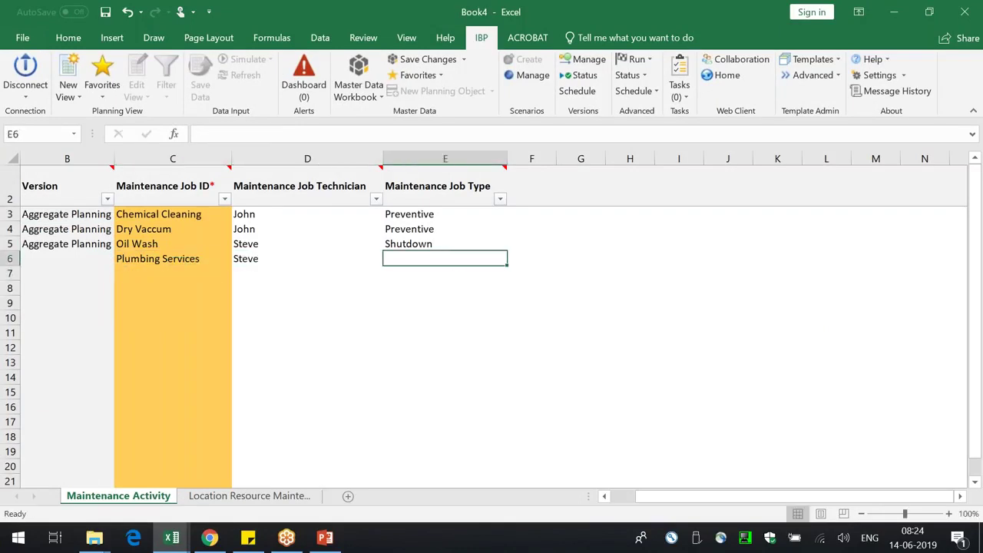
key(ctrl+d)
- Save the Maintenance Activity changes to the master data without downloading the change report
click(411, 59)
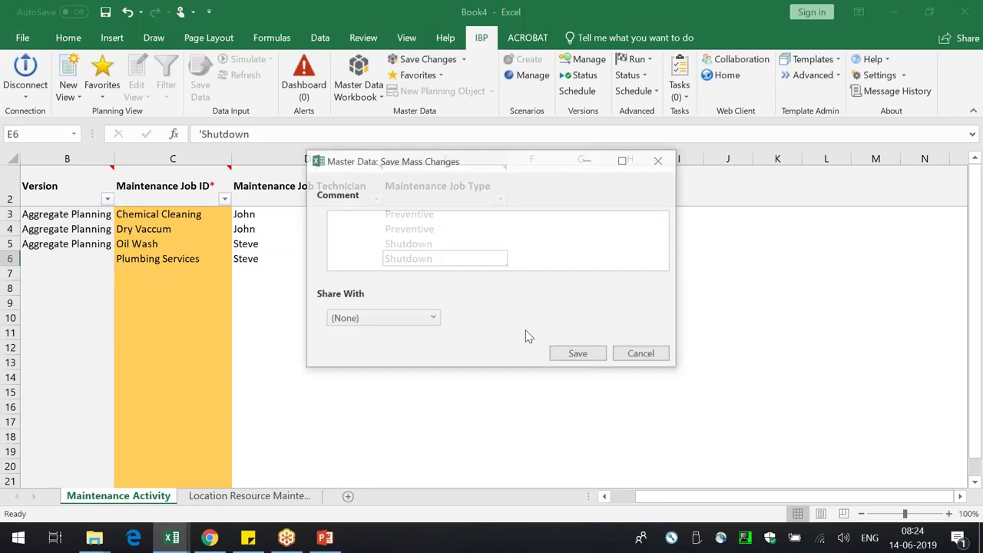
click(562, 352)
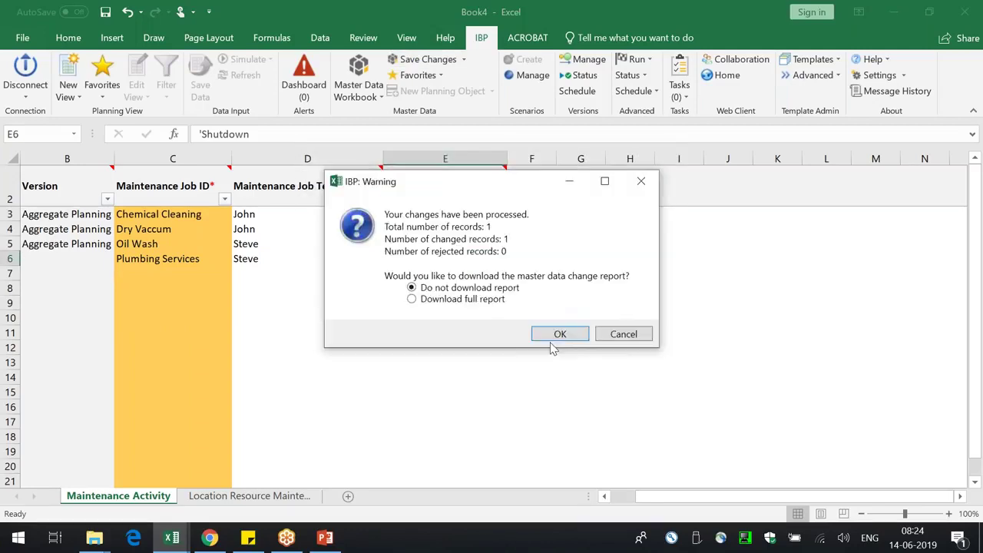
click(560, 334)
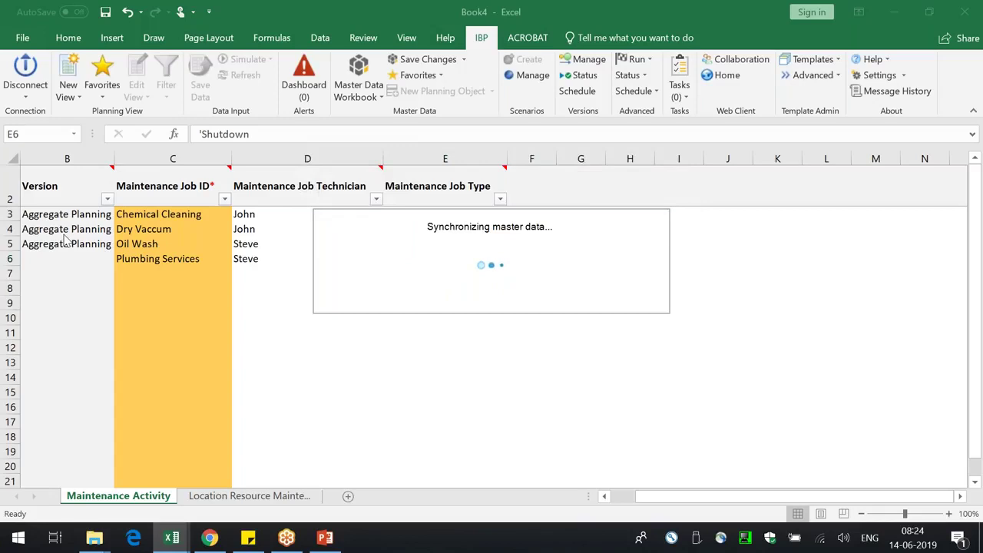
- Copy the Plumbing Services job ID from Maintenance Activity into the first empty row of the Location Resource Maintenance sheet
click(256, 498)
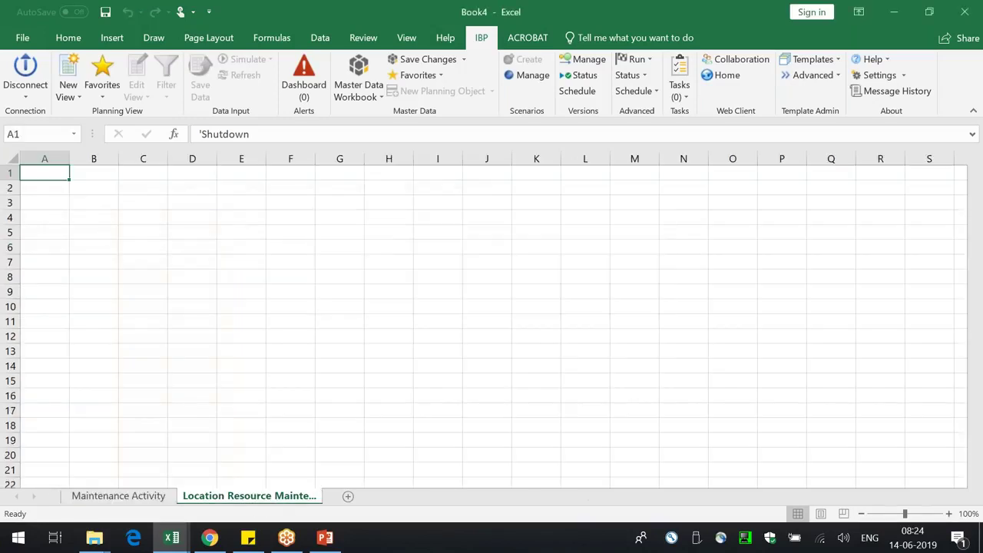
click(118, 496)
click(161, 261)
key(ctrl+c)
click(249, 496)
click(142, 357)
key(ctrl+v)
- Fill in NA_Plant 101 as location and Manuall_Assembler 101 as resource for the Plumbing Services row
click(266, 228)
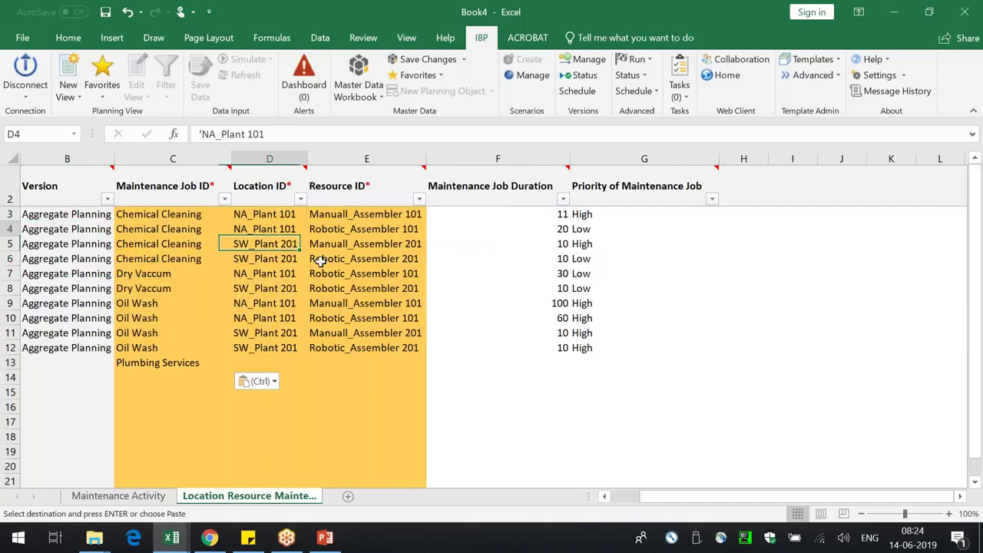
key(ctrl+c)
click(280, 363)
key(ctrl+v)
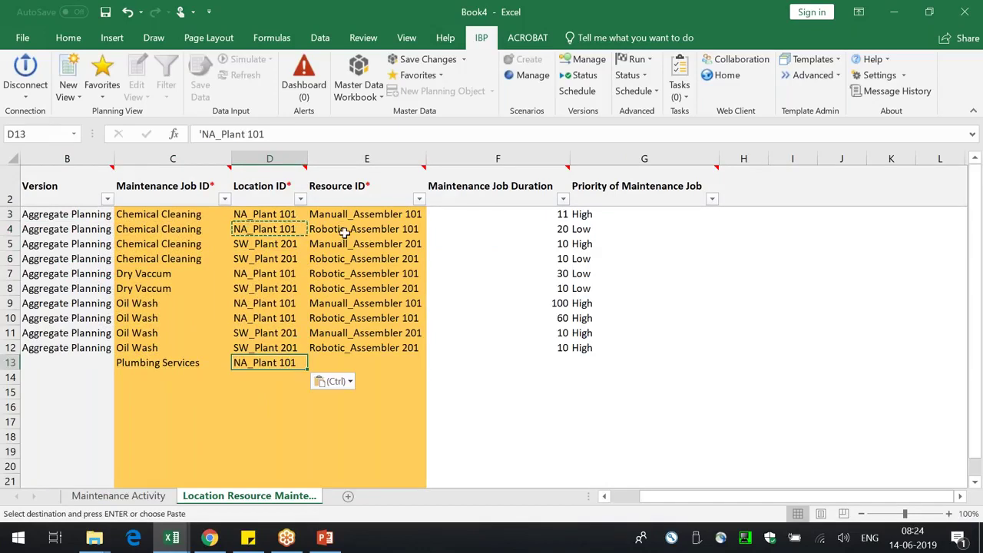
click(344, 230)
click(347, 214)
key(ctrl+c)
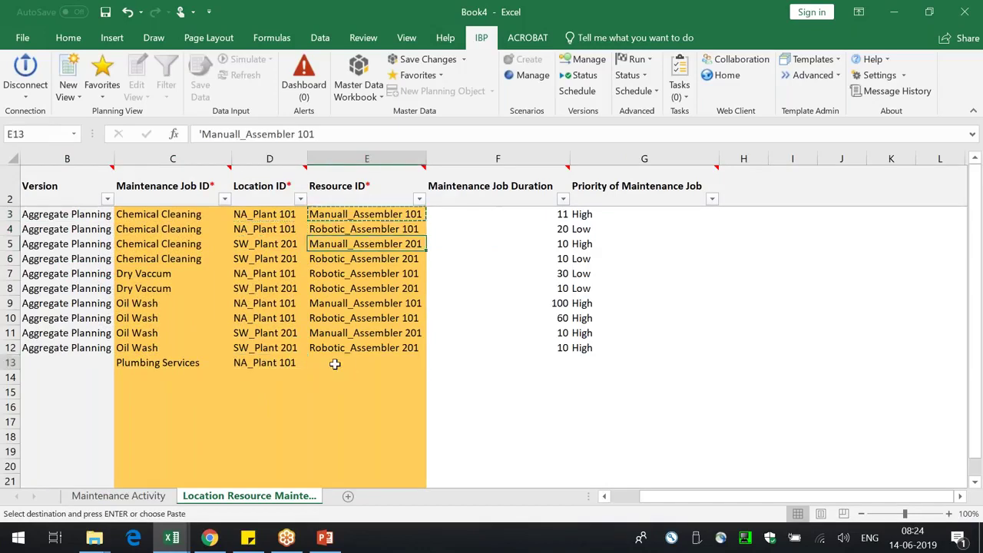
click(335, 364)
key(ctrl+v)
- Set the Plumbing Services maintenance job duration to 50 and its priority to High
click(565, 361)
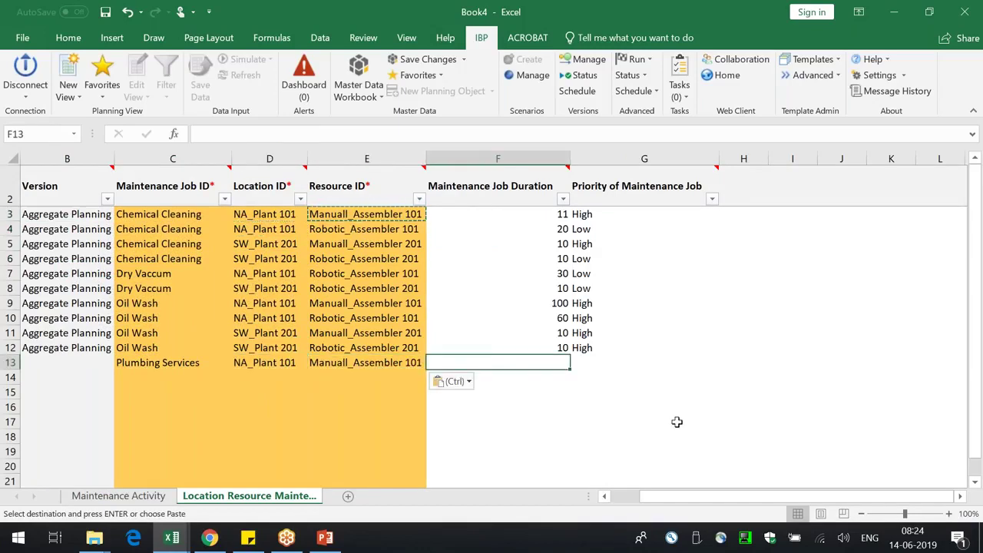
text(5)
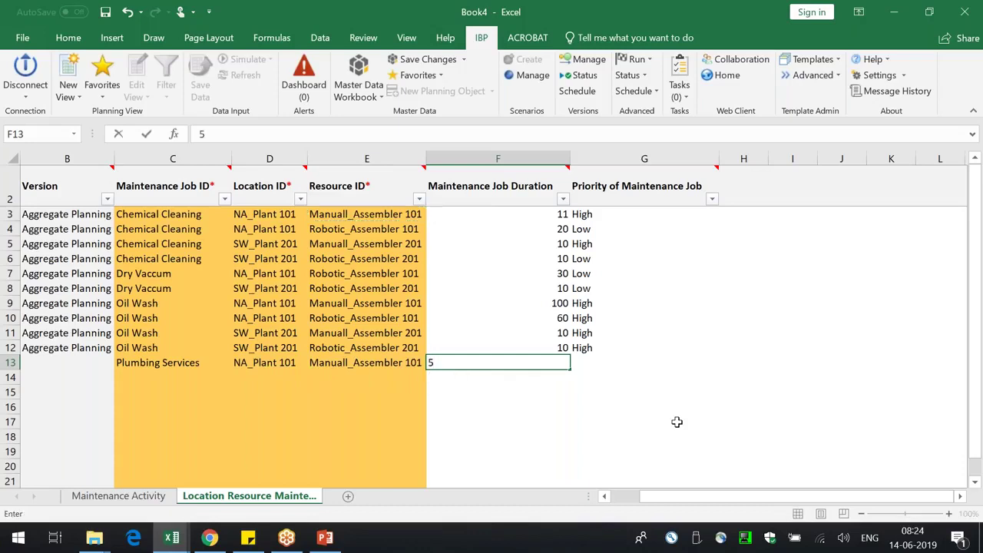
key(Return)
key(Right)
key(Up)
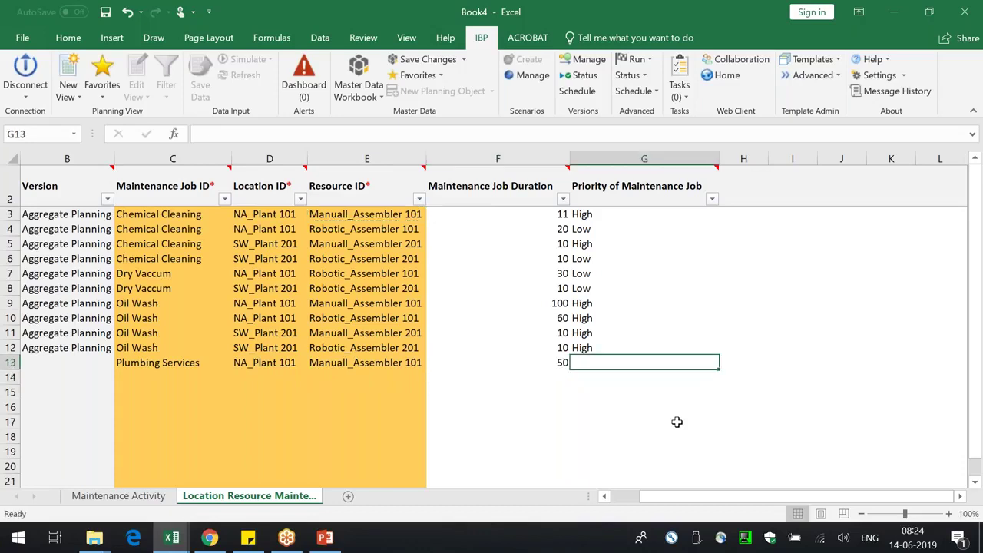
key(ctrl+d)
- Save the Location Resource Maintenance changes to the master data without downloading the change report
click(405, 59)
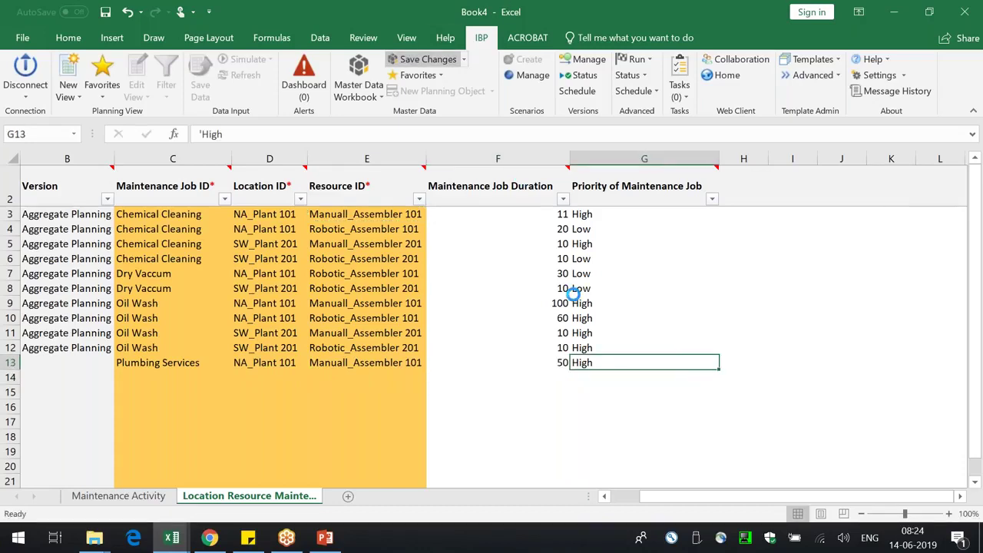
click(575, 354)
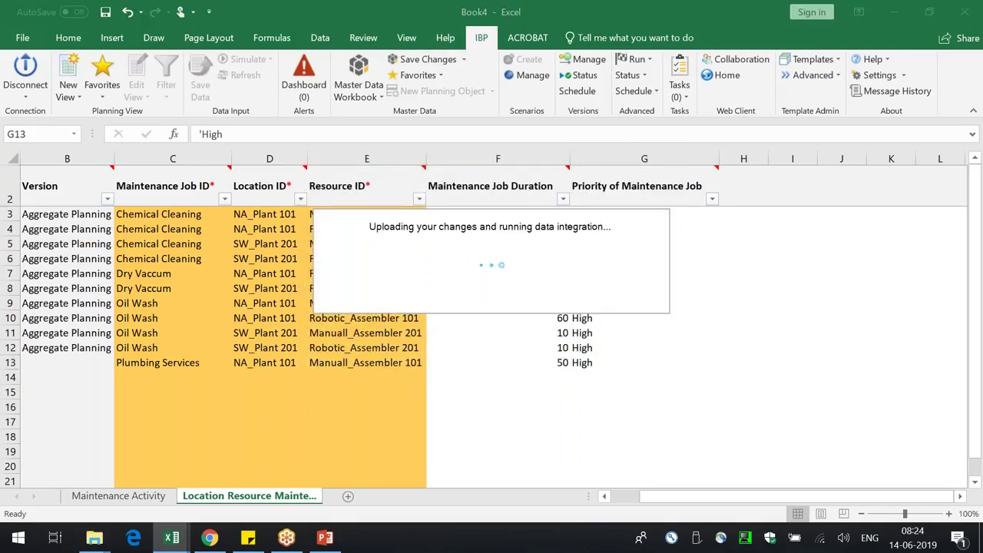
click(555, 335)
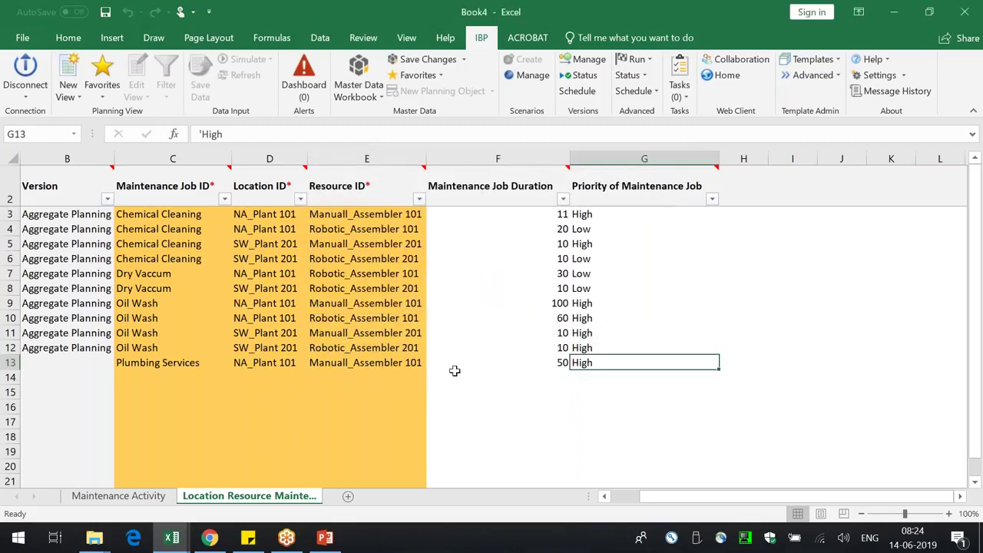
- From the Book1 workbook, create a read-only master data workbook of Maintenance Activity for the Base Version
mouse_move(177, 541)
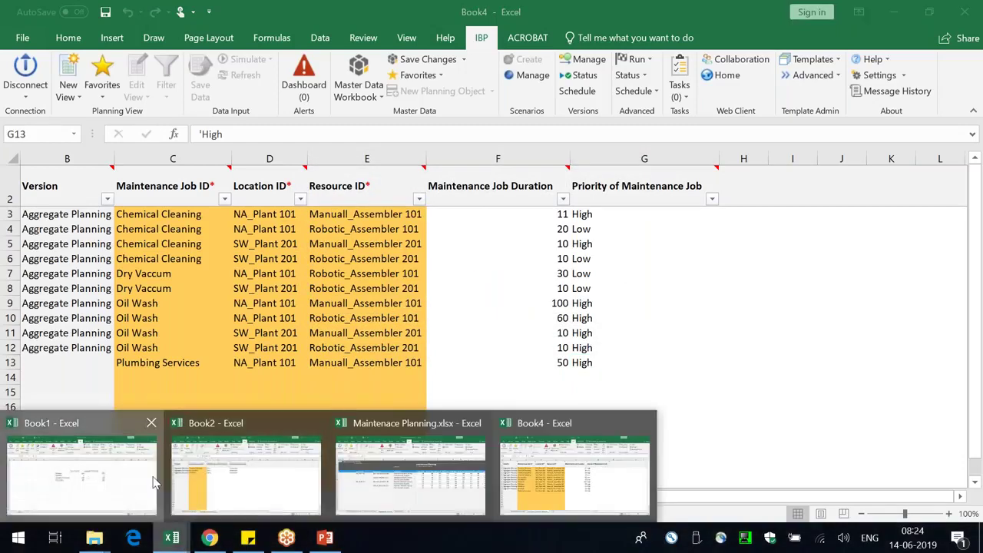
click(87, 476)
click(358, 65)
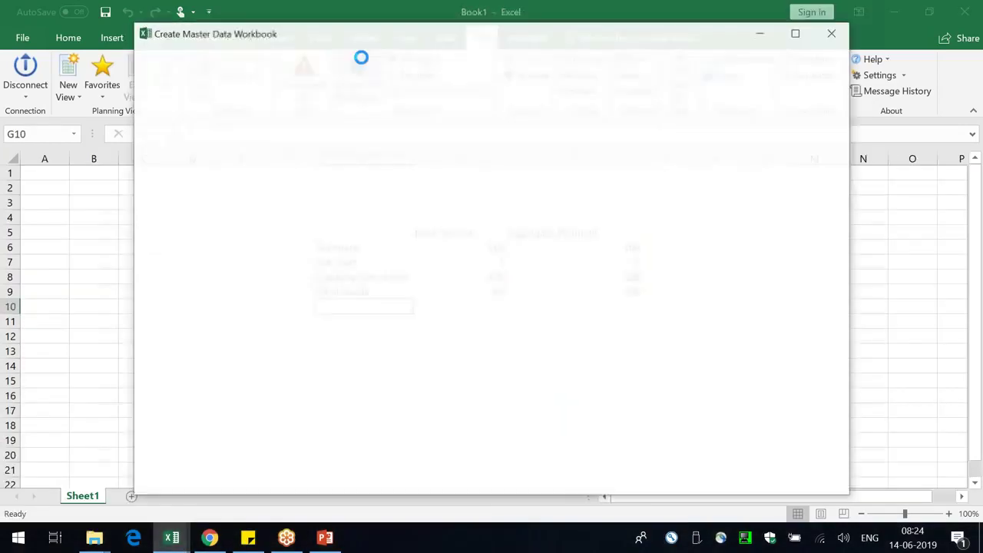
click(145, 56)
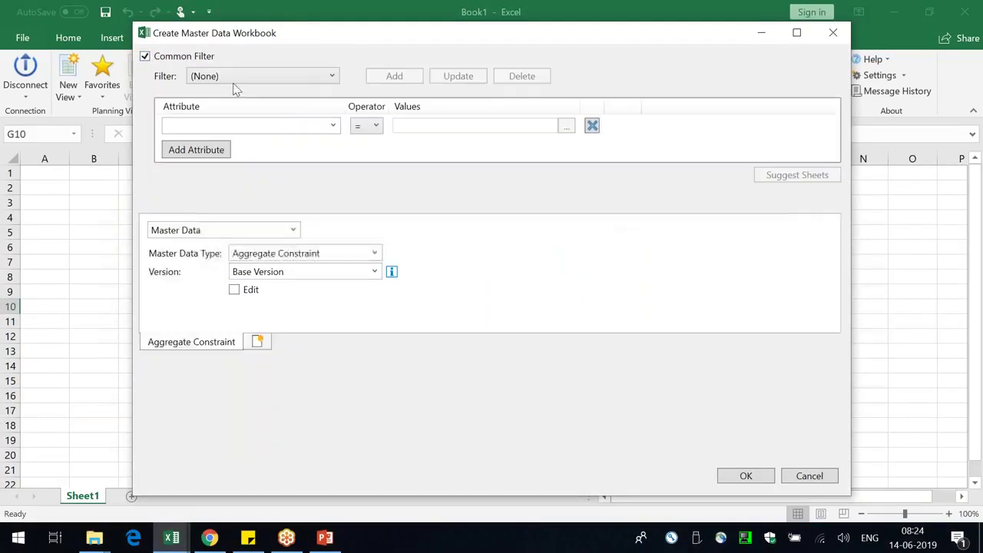
click(374, 253)
text(Maintenance Activity)
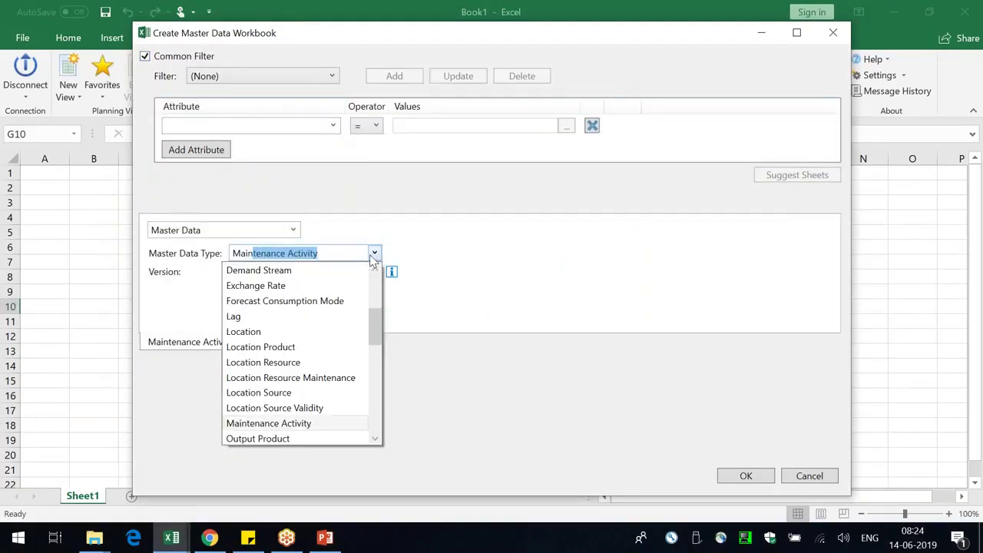
click(472, 272)
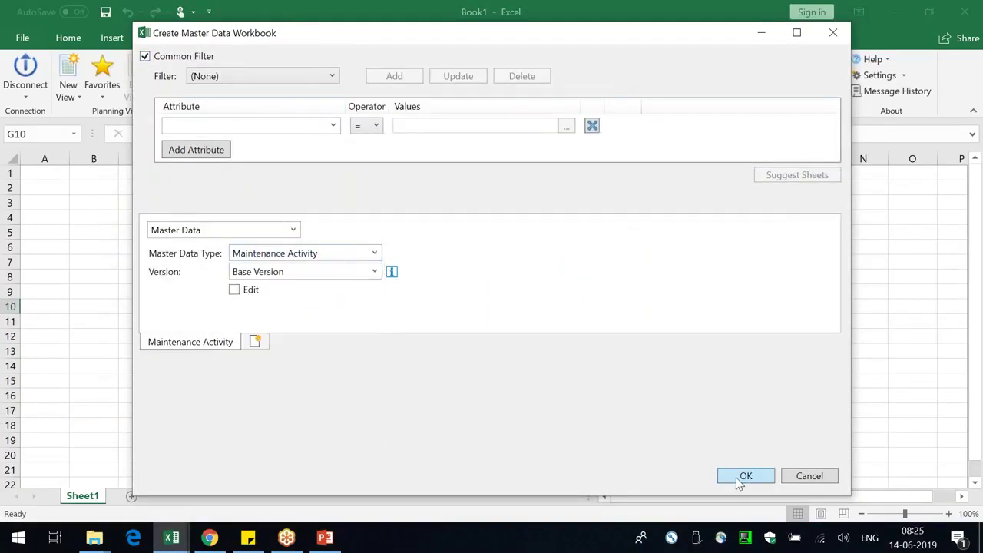
click(736, 477)
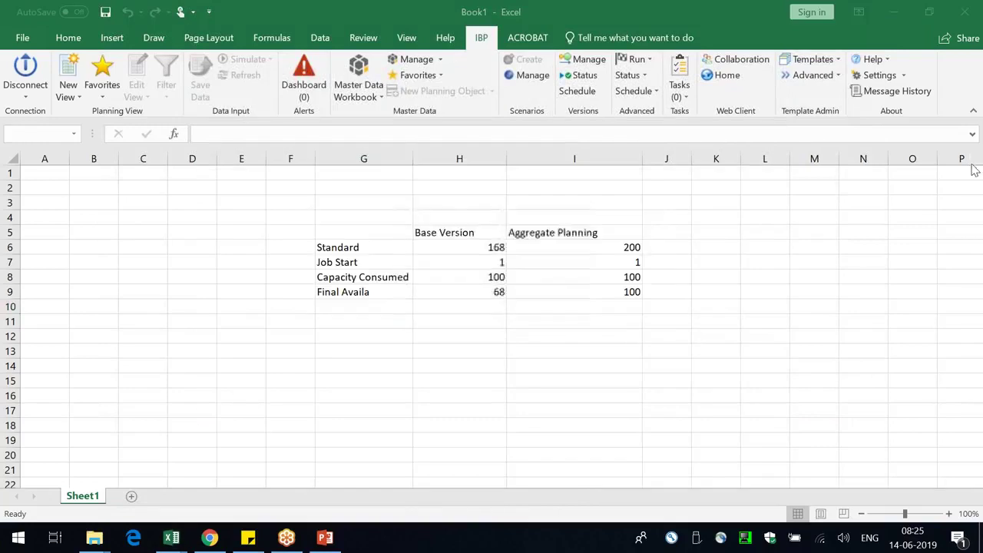
- Check which maintenance job IDs the Base Version Maintenance Activity sheet contains
click(138, 321)
drag(115, 188, 115, 218)
click(146, 292)
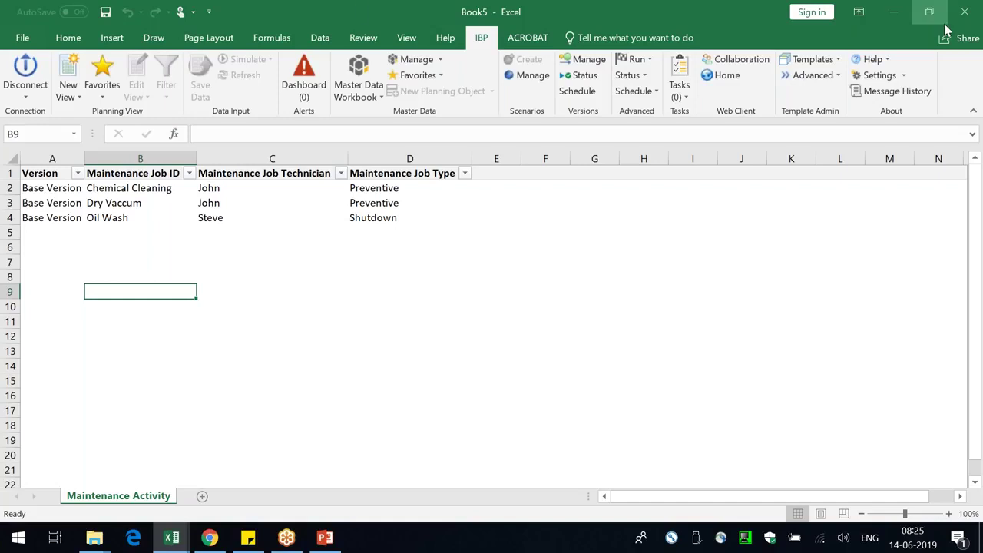
- Close the Book5 workbook without saving it and switch to the Maintenace Planning workbook
click(964, 11)
click(491, 285)
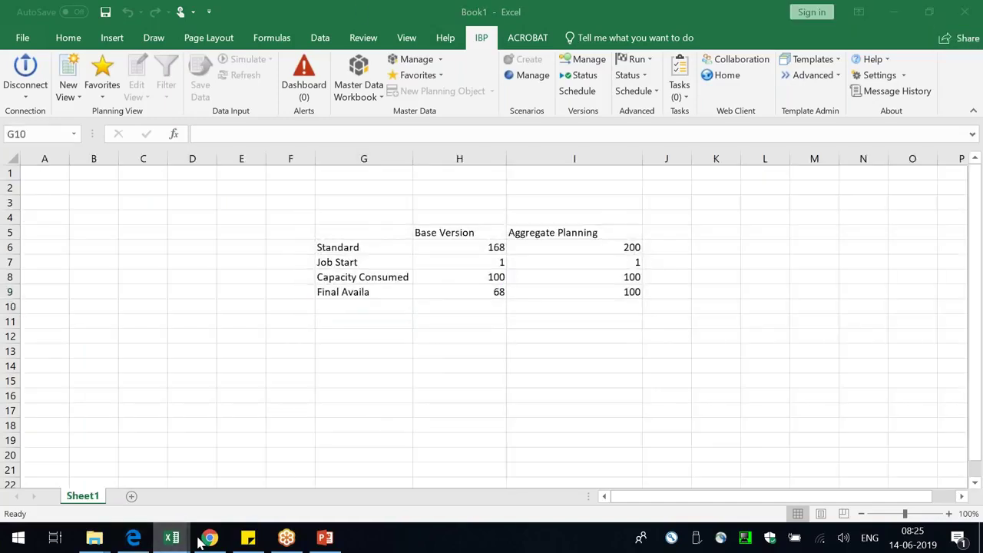
mouse_move(171, 541)
click(410, 507)
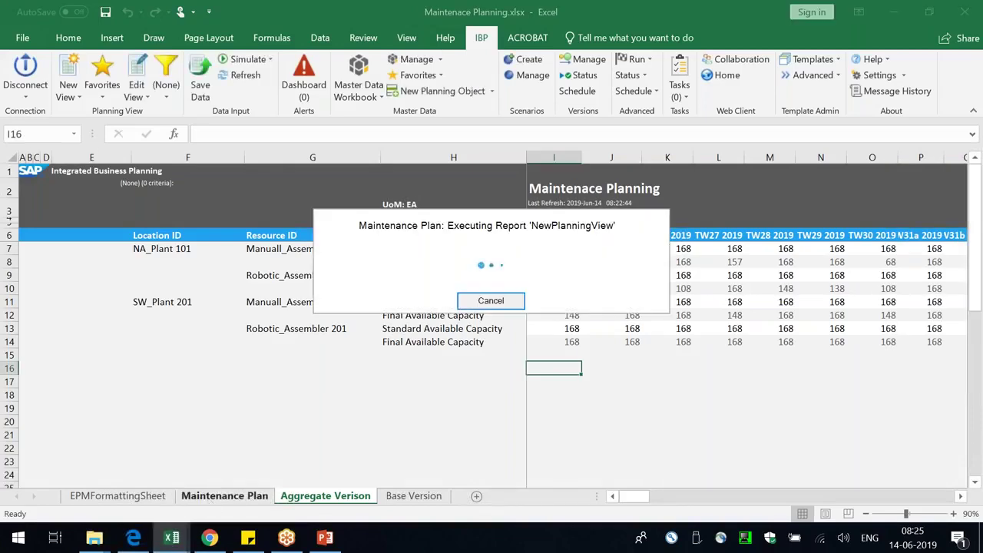
- Edit the Maintenance Plan planning view and add an attribute filter for Location ID equal to NA_Plant 101
click(137, 68)
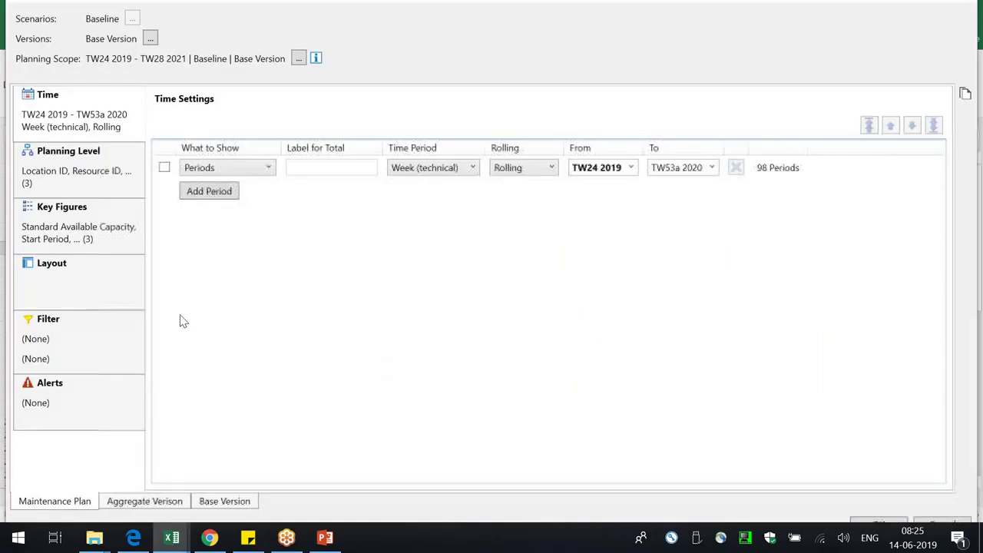
click(76, 350)
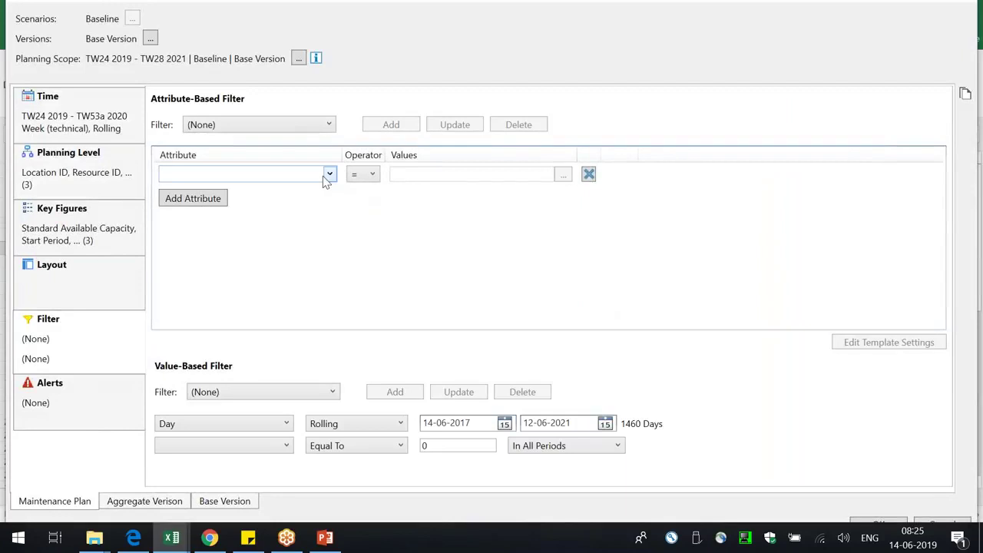
click(306, 176)
click(281, 173)
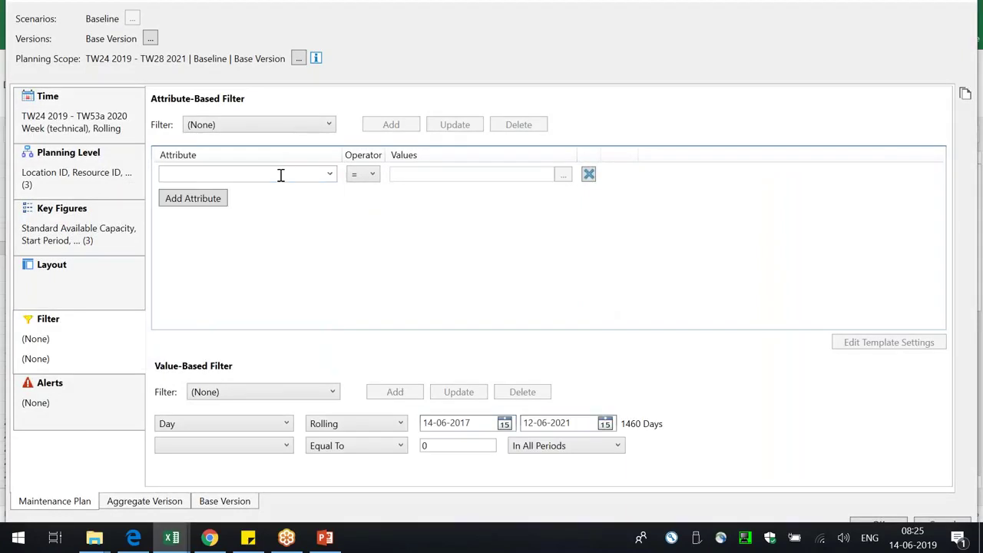
text(P)
key(BackSpace)
key(BackSpace)
text(Location ID)
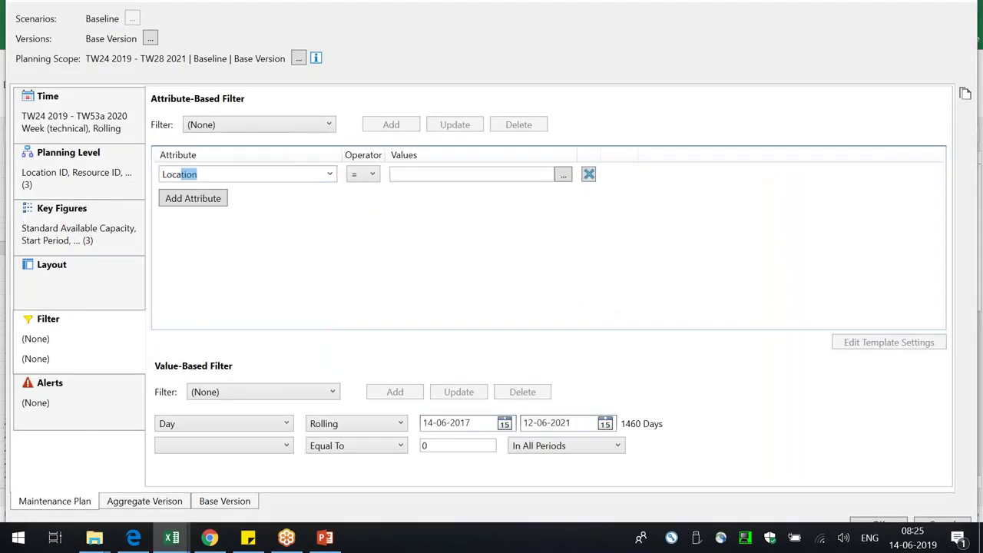
click(564, 174)
click(225, 160)
click(675, 510)
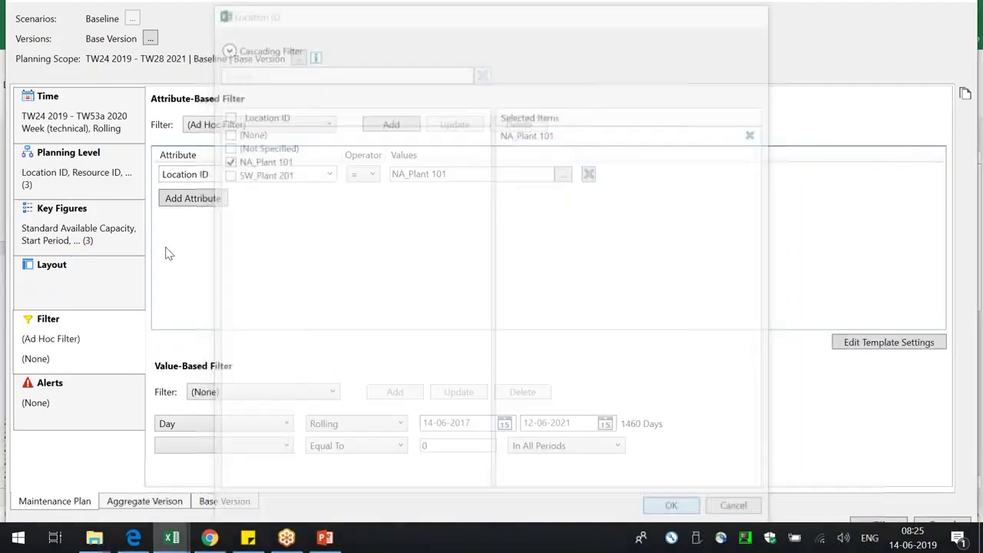
- Add a second filter for Resource ID equal to Manuall_Assembler 101 and apply the planning view settings
click(212, 198)
text(Resource ID)
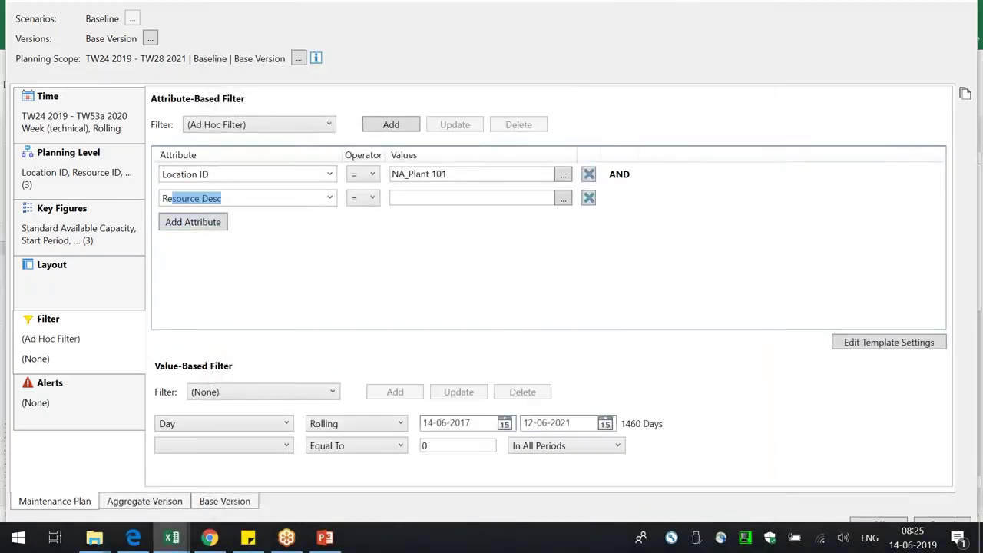
click(564, 198)
click(270, 161)
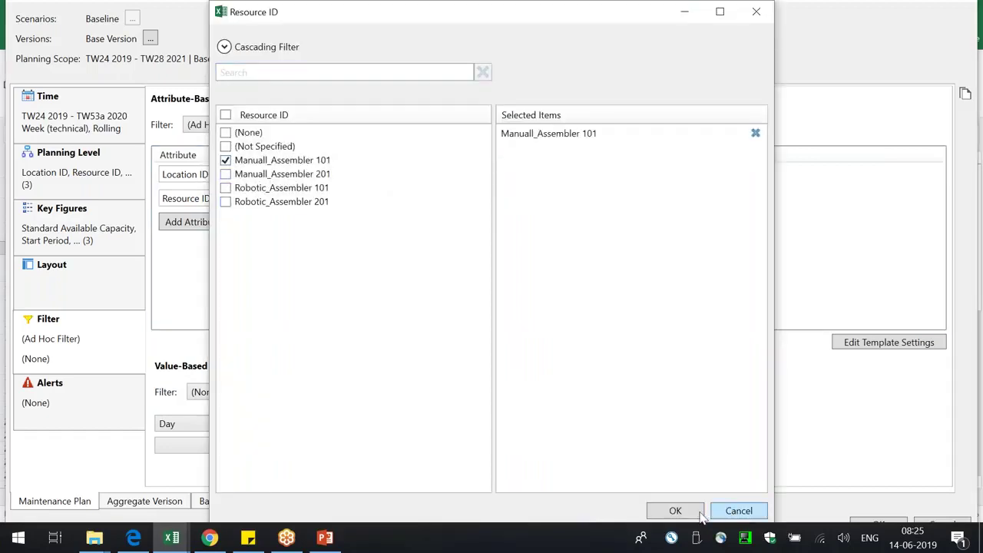
click(700, 515)
click(570, 309)
click(546, 306)
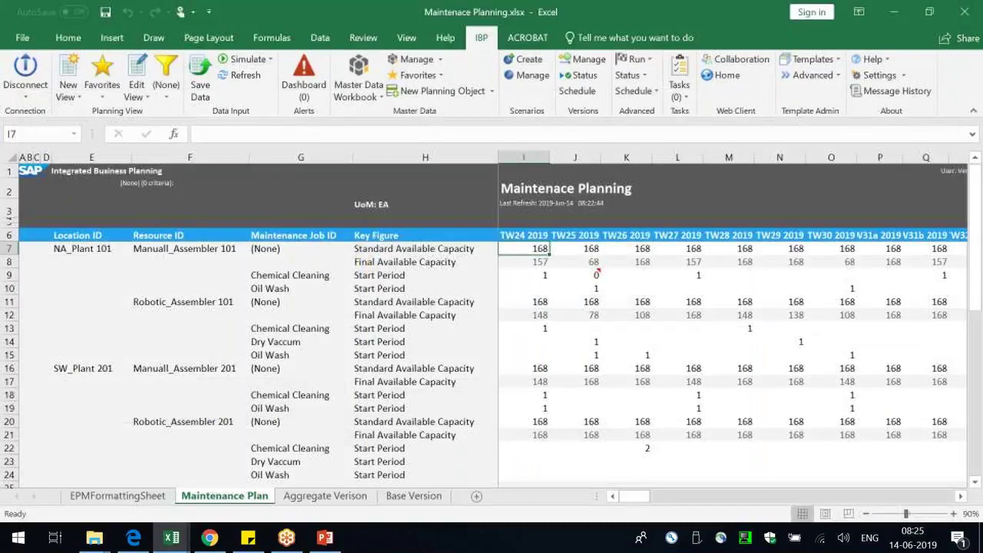
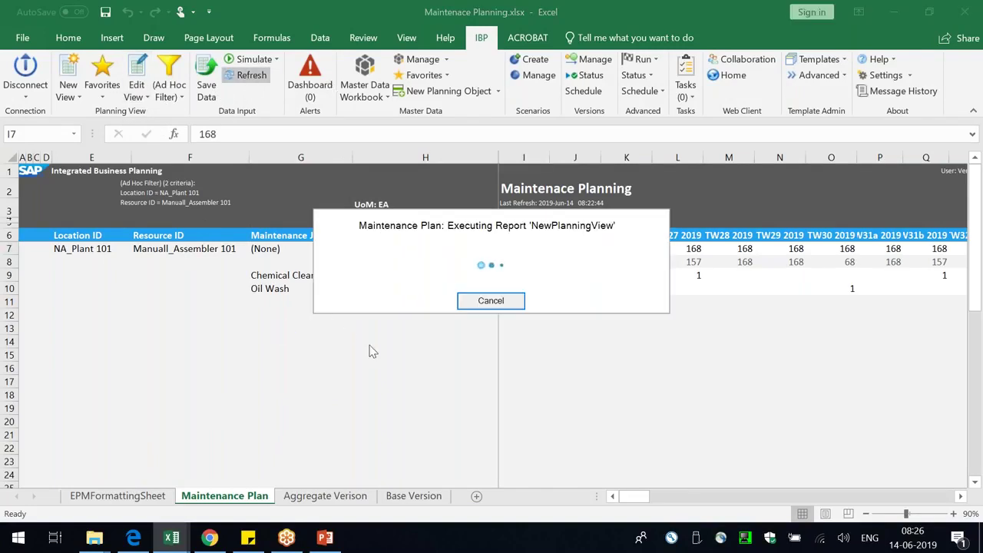
- Change the planning view's version from Base Version to Aggregate Planning and apply the settings
click(141, 65)
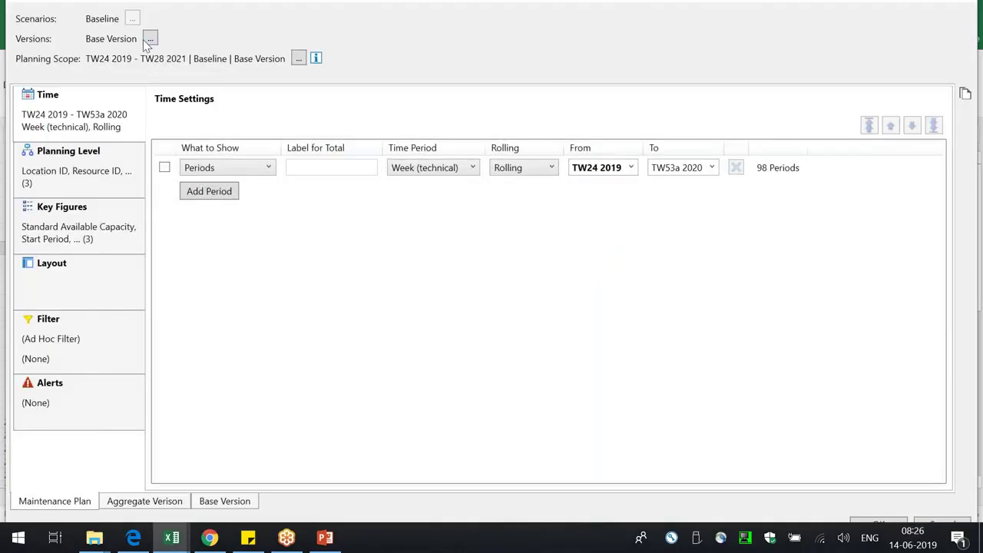
click(151, 40)
click(441, 149)
click(430, 160)
click(502, 434)
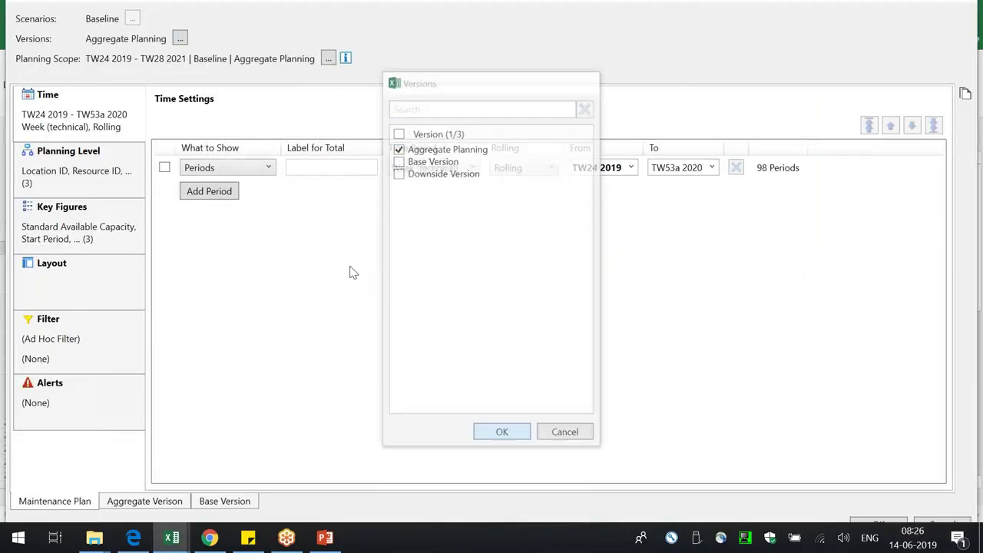
click(880, 525)
click(558, 302)
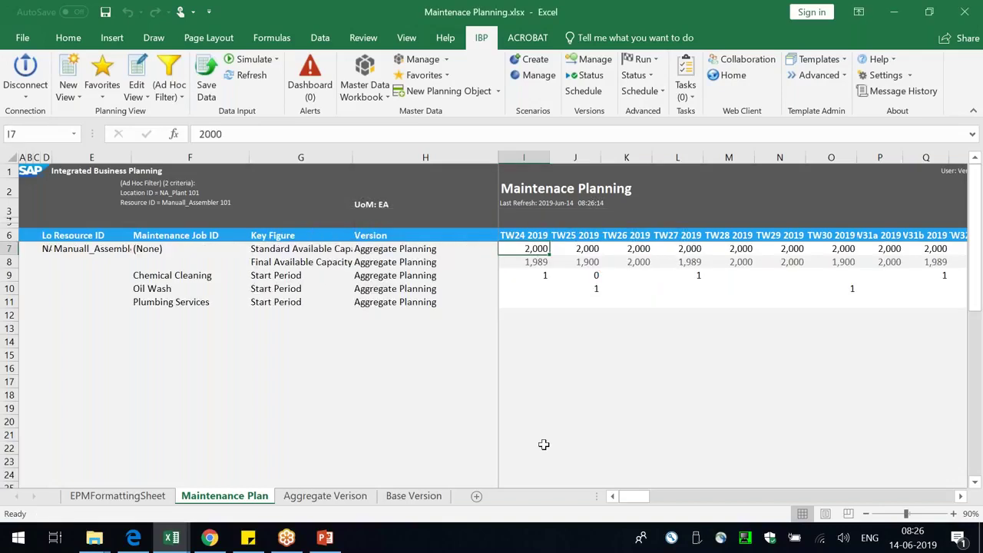
- Widen the Key Figure column and enter 1 as the Plumbing Services Start Period for TW24, TW25 and TW26 2019
double_click(352, 157)
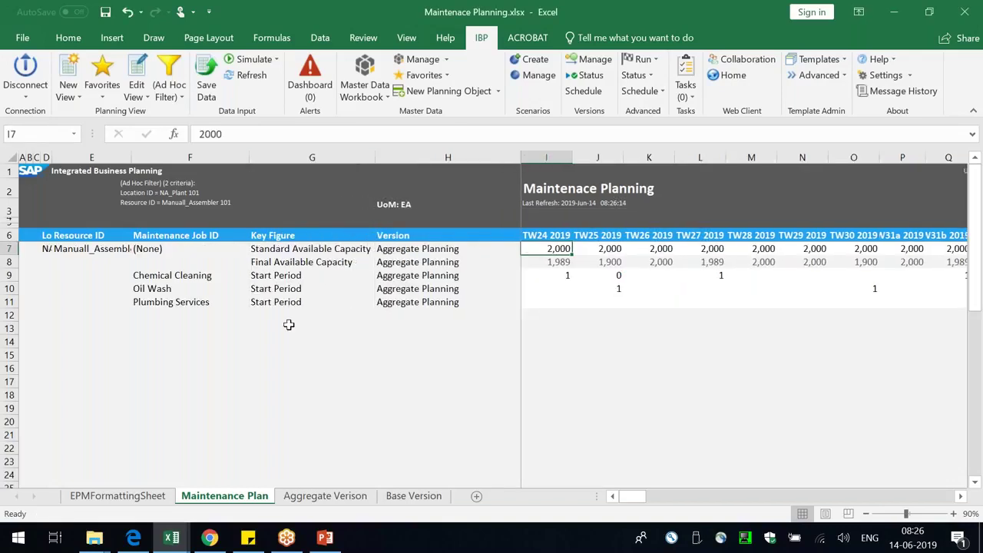
click(188, 306)
click(559, 313)
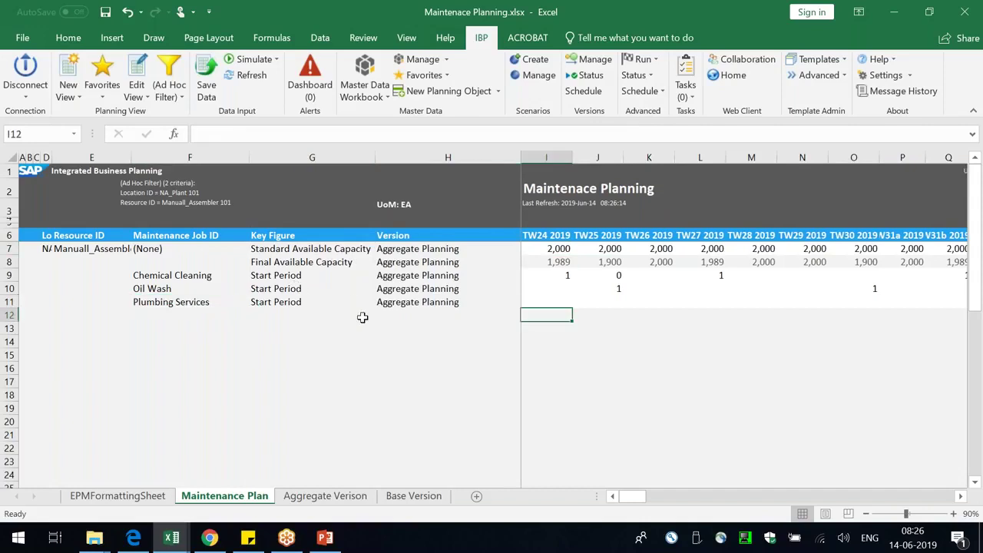
key(Up)
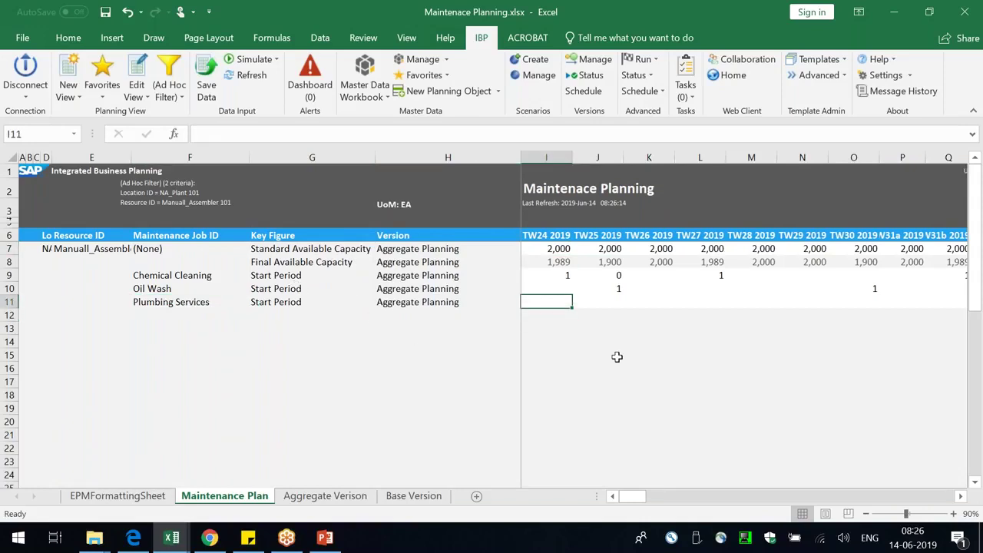
text(1)
key(Tab)
text(1)
key(Tab)
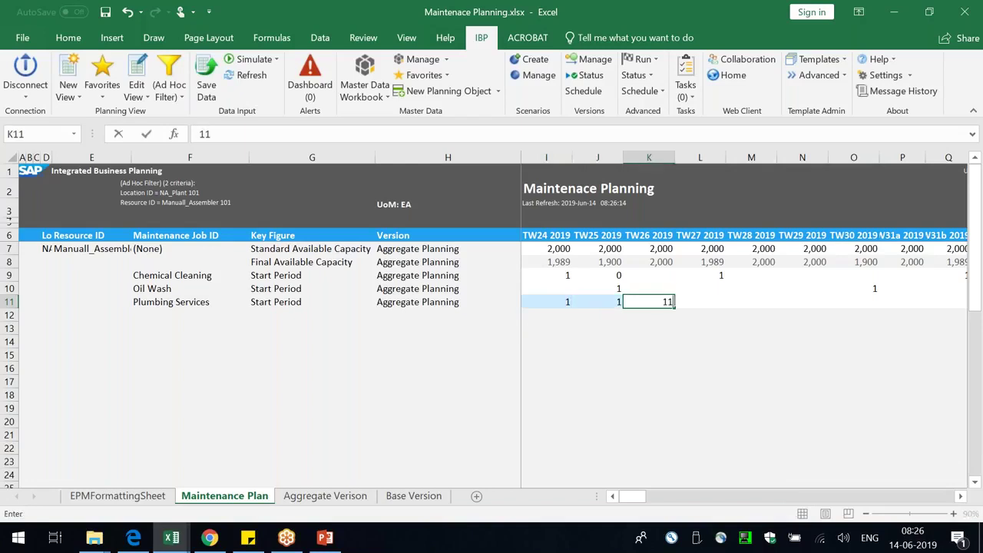
text(11)
key(BackSpace)
key(Tab)
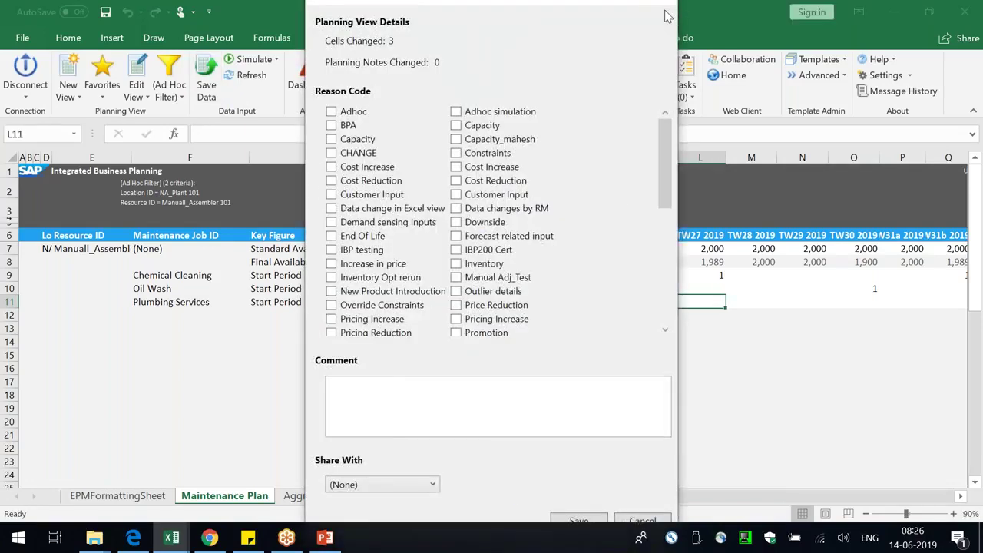
click(666, 6)
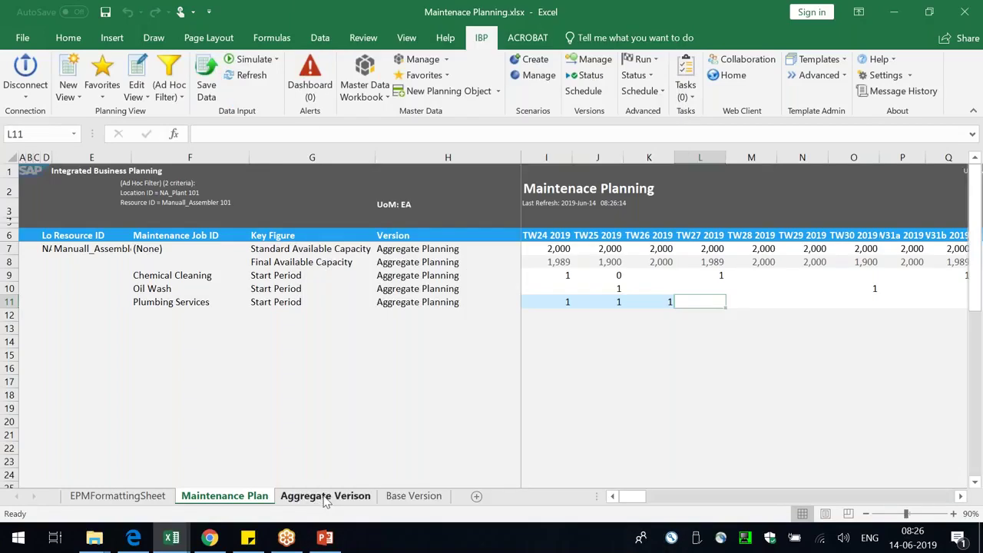
- Examine the Manuall_Assembler 101 capacities on the Aggregate Verison sheet, leaving its view settings alone
key(ctrl+Page_Down)
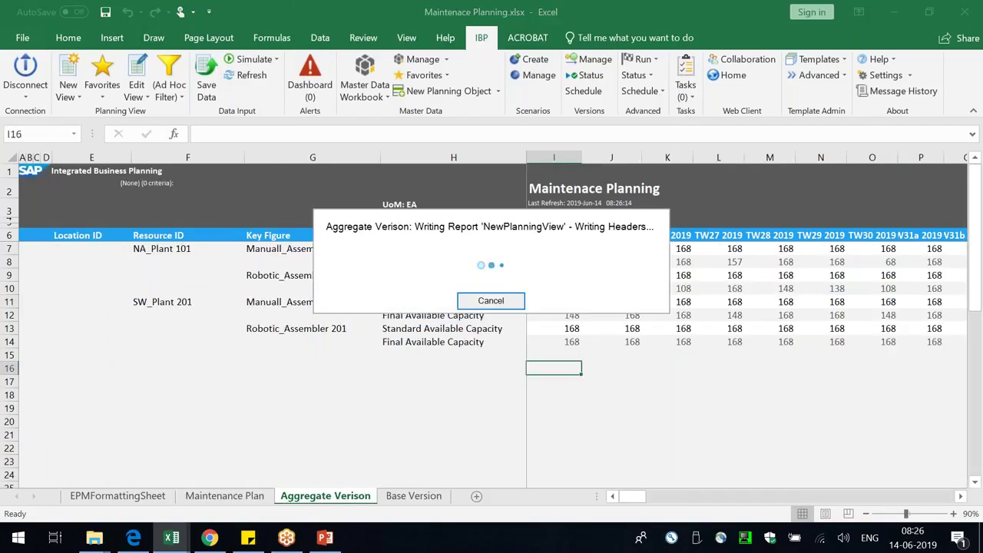
click(141, 68)
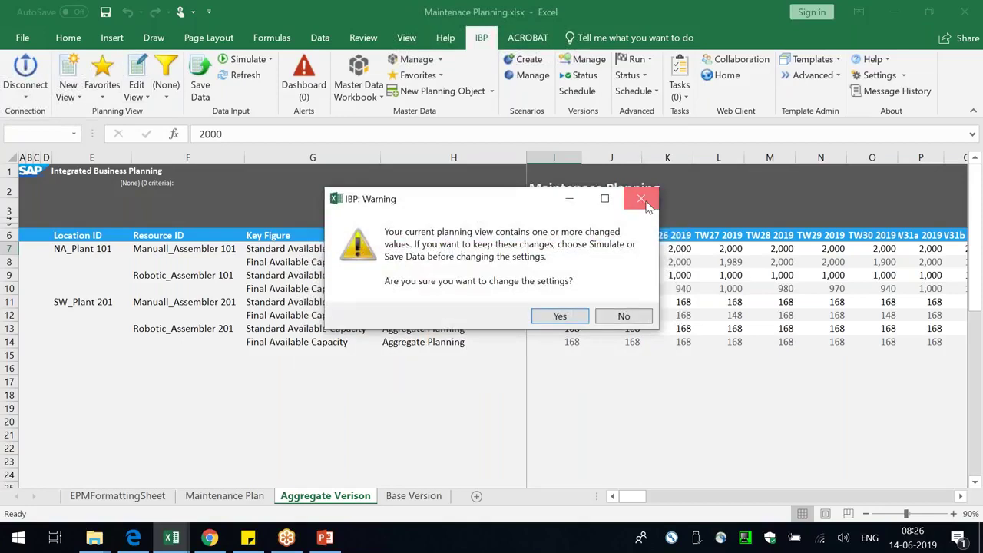
click(642, 200)
click(476, 408)
click(180, 250)
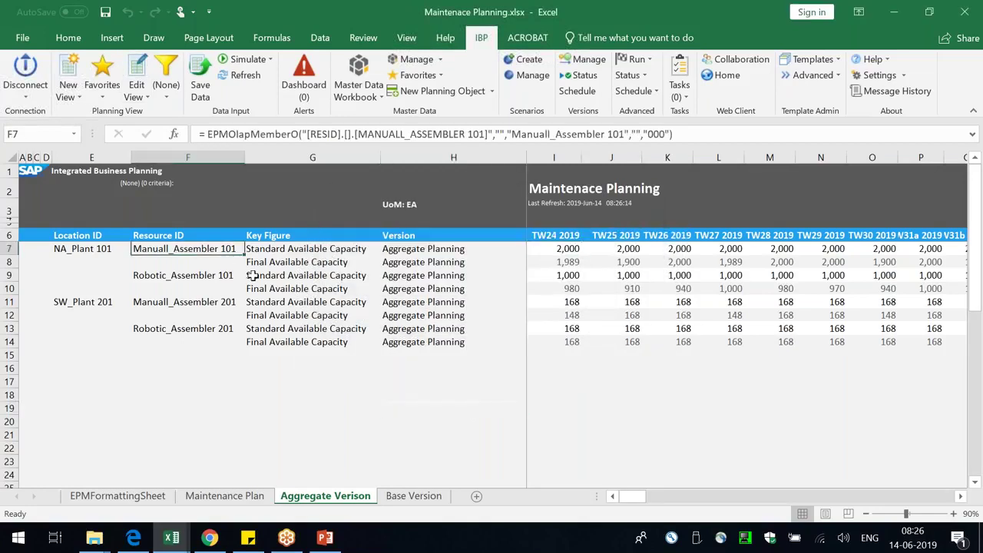
- Edit the planning view, copy the Maintenance Plan filter to Aggregate Verison, and apply the settings without filtering Base Version
click(137, 67)
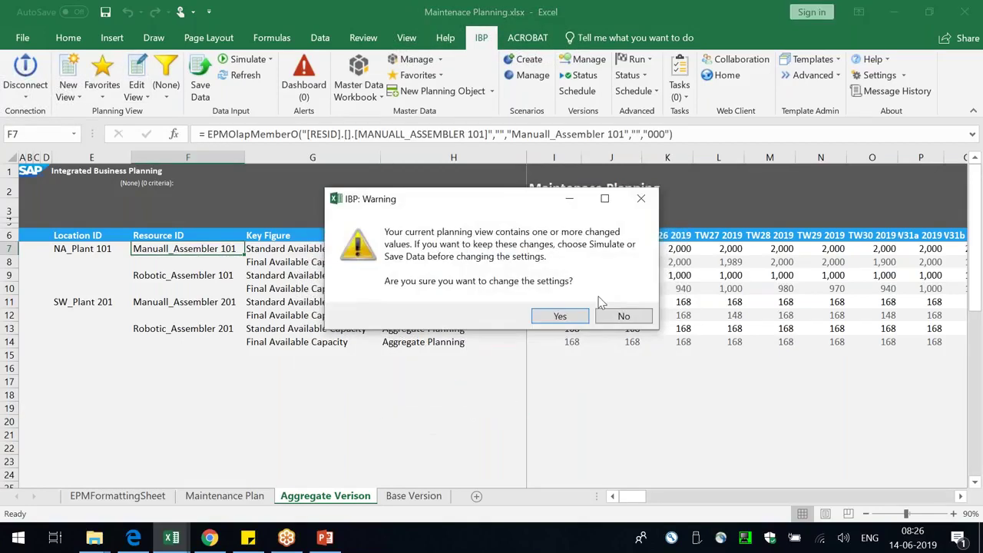
click(562, 316)
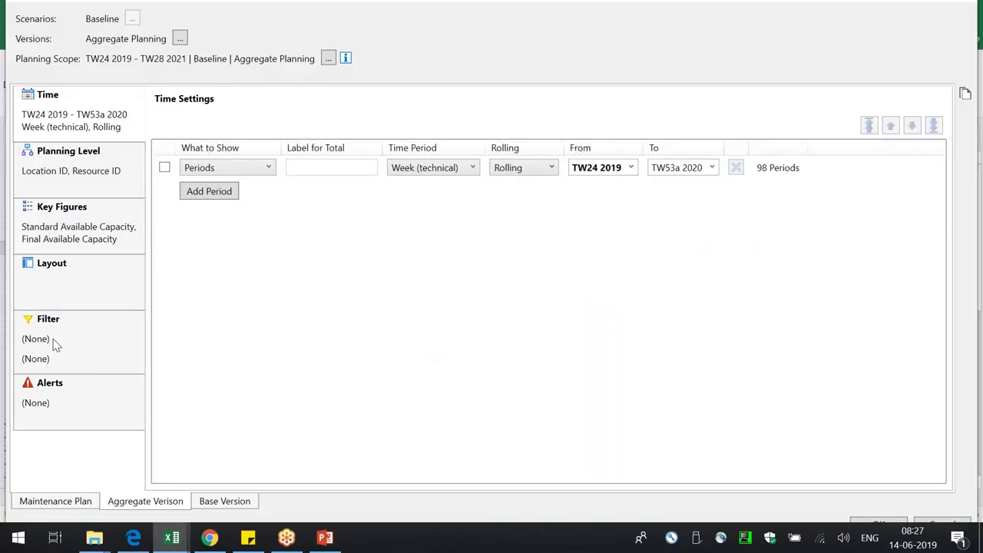
click(55, 344)
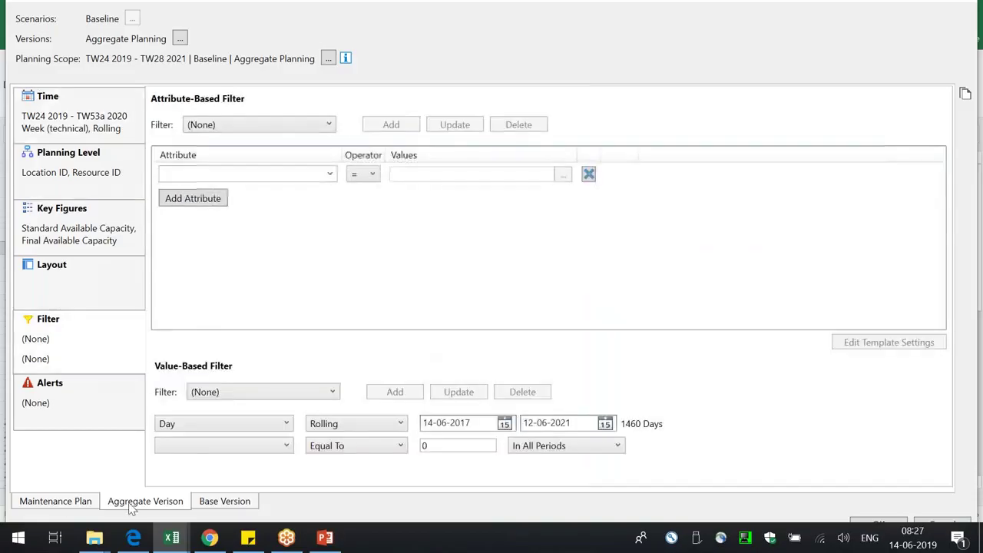
click(60, 503)
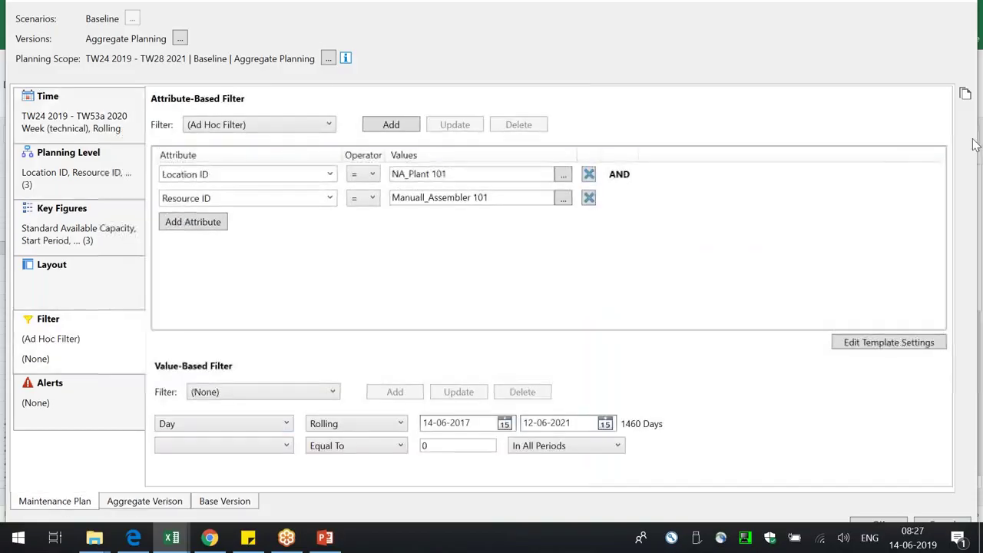
click(966, 94)
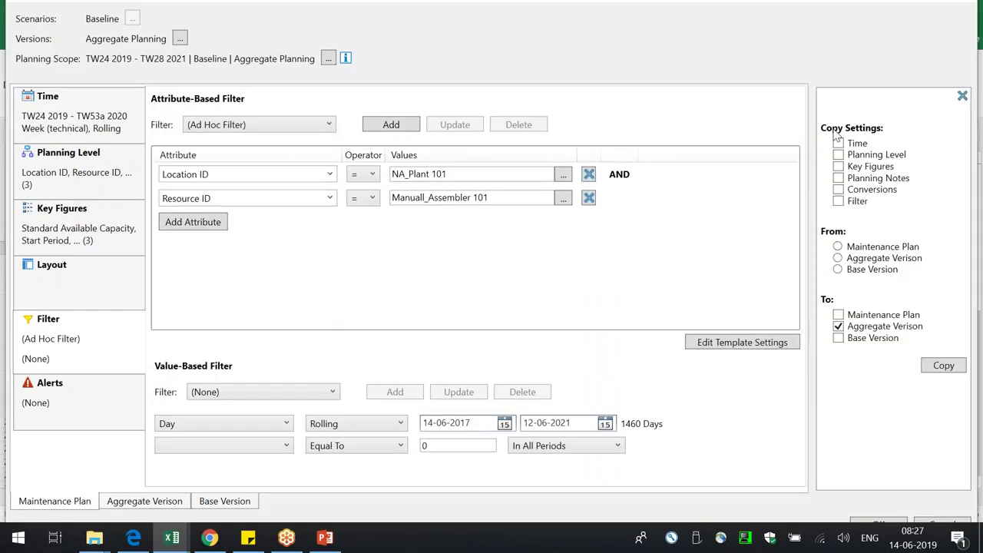
click(854, 202)
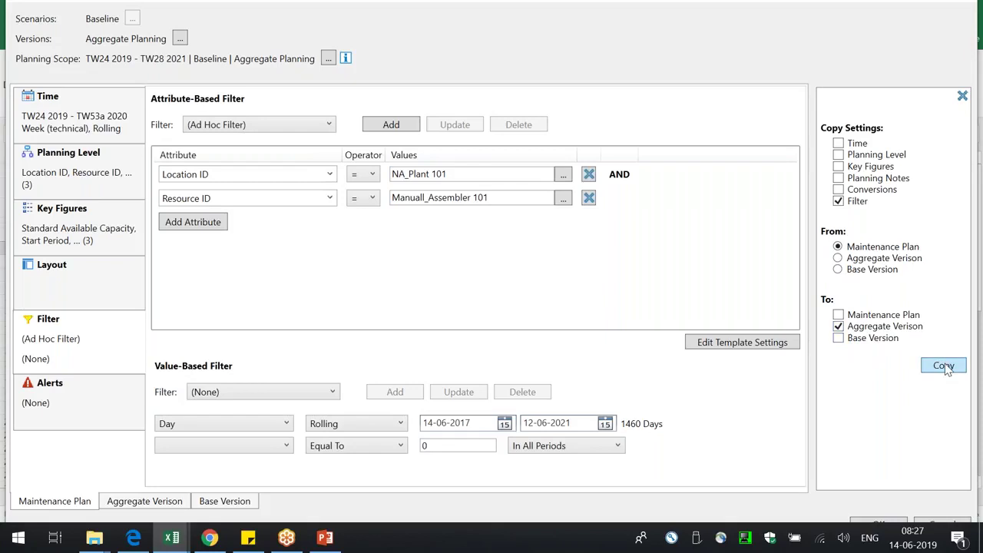
click(882, 524)
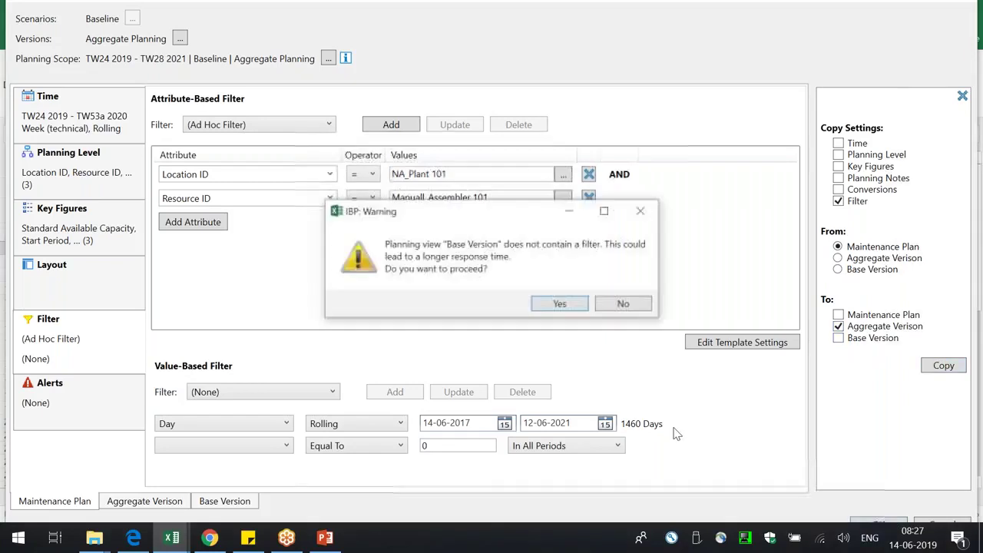
click(561, 305)
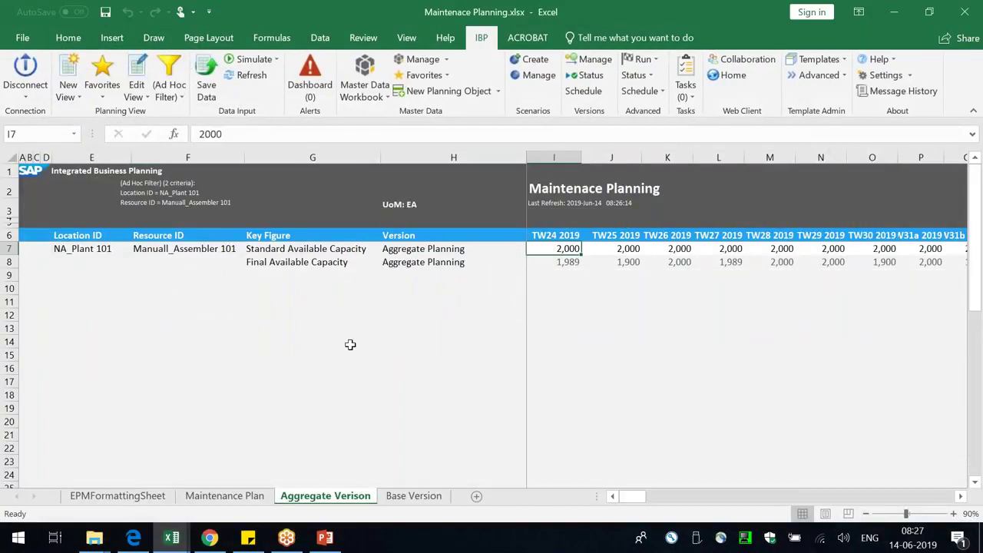
- Set the Standard Available Capacity of Manuall_Assembler 101 to 200 for TW24 2019 and copy it across the following weeks
click(299, 252)
click(560, 241)
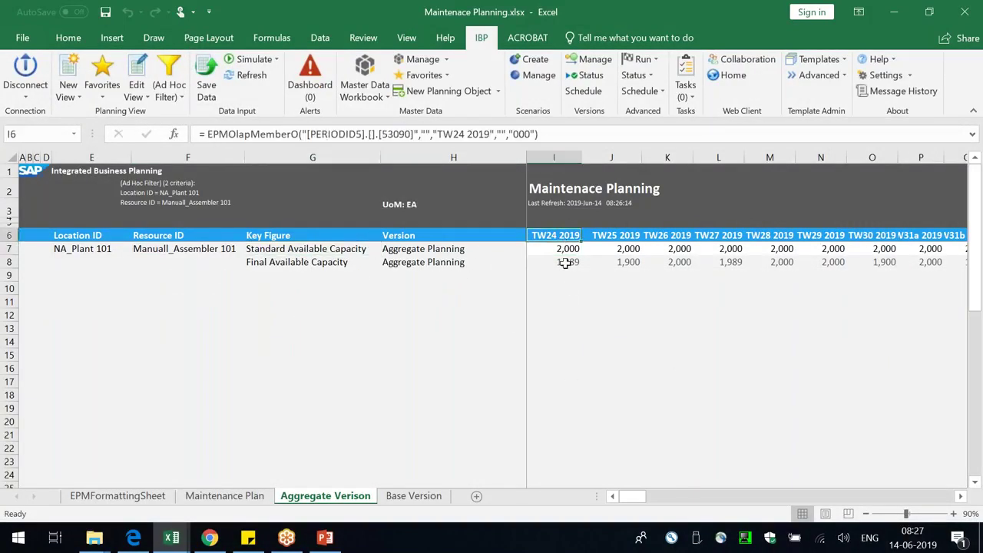
click(548, 264)
key(Up)
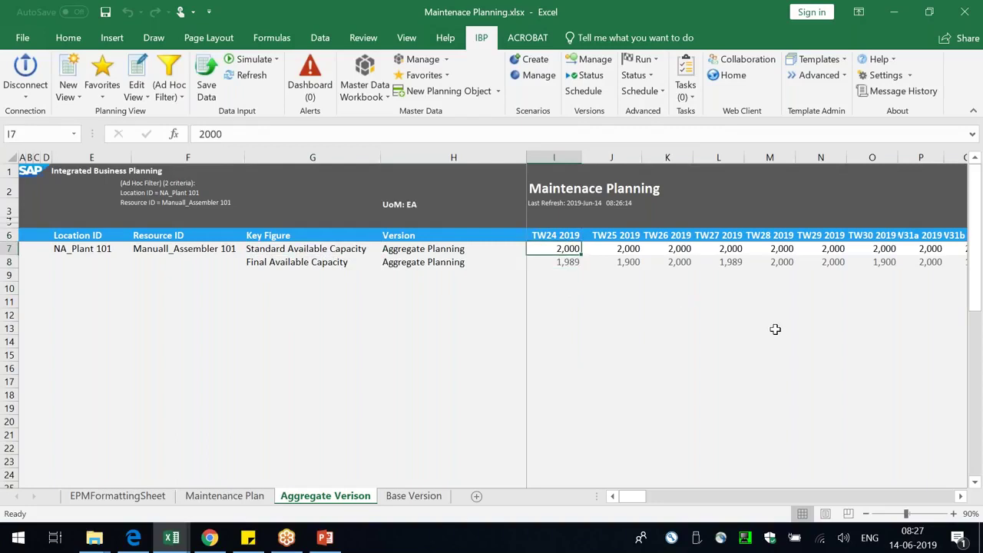
text(200)
key(Return)
key(Up)
key(ctrl+c)
key(ctrl+shift+Right)
key(ctrl+v)
key(Left)
key(Right)
- Save the changed Standard Available Capacity on the Aggregate Verison sheet without a reason code, and check the Final Available Capacity
click(206, 85)
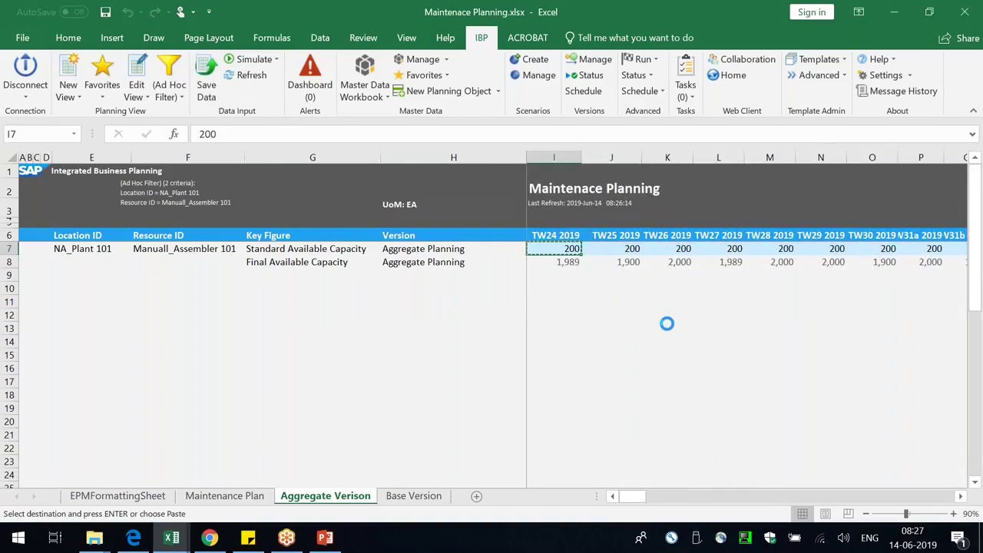
click(561, 310)
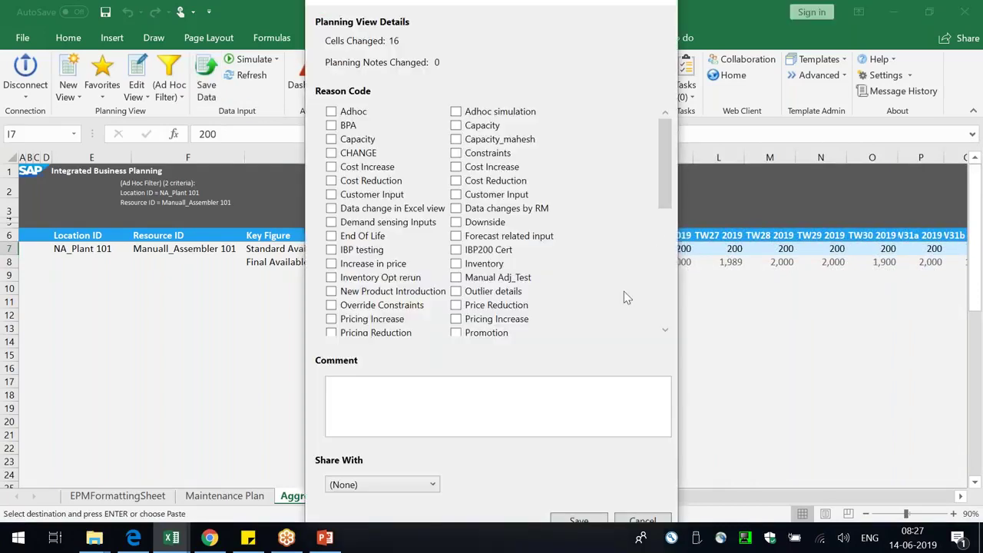
click(580, 522)
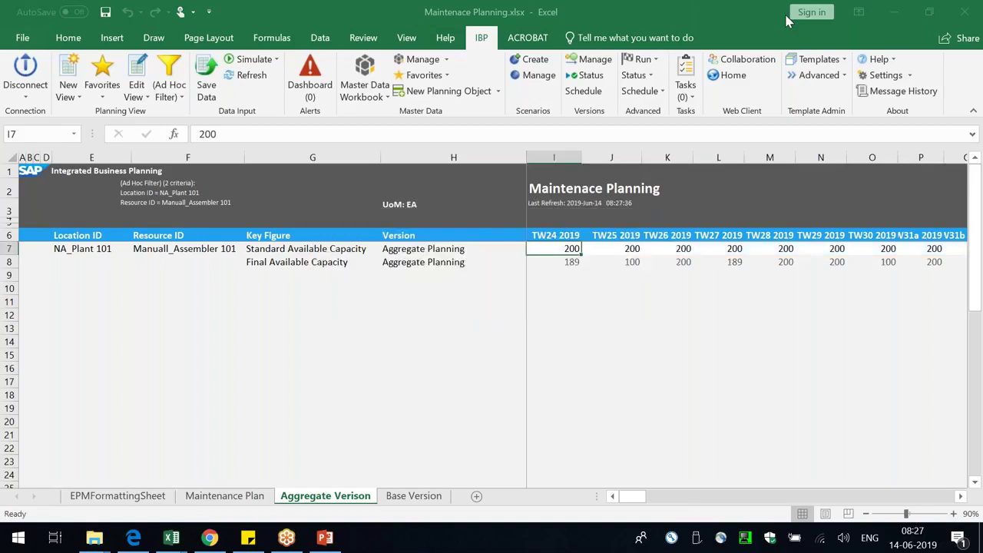
drag(572, 262, 625, 262)
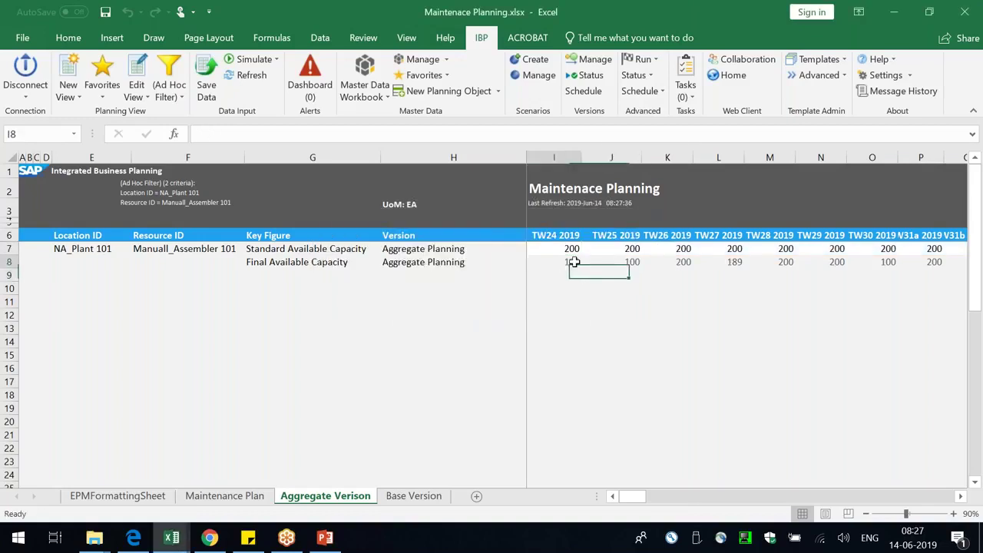
- On the Maintenance Plan sheet, enter 1 as the Plumbing Services Start Period for TW24, TW25 and TW26 2019 and save the data
click(230, 497)
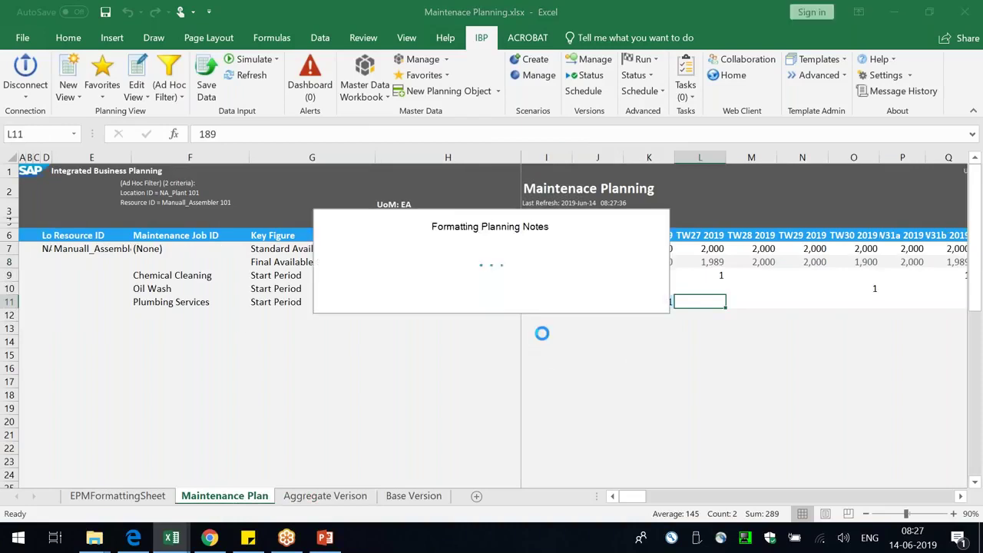
click(564, 299)
text(1)
key(Tab)
text(1)
key(Tab)
text(1)
key(Tab)
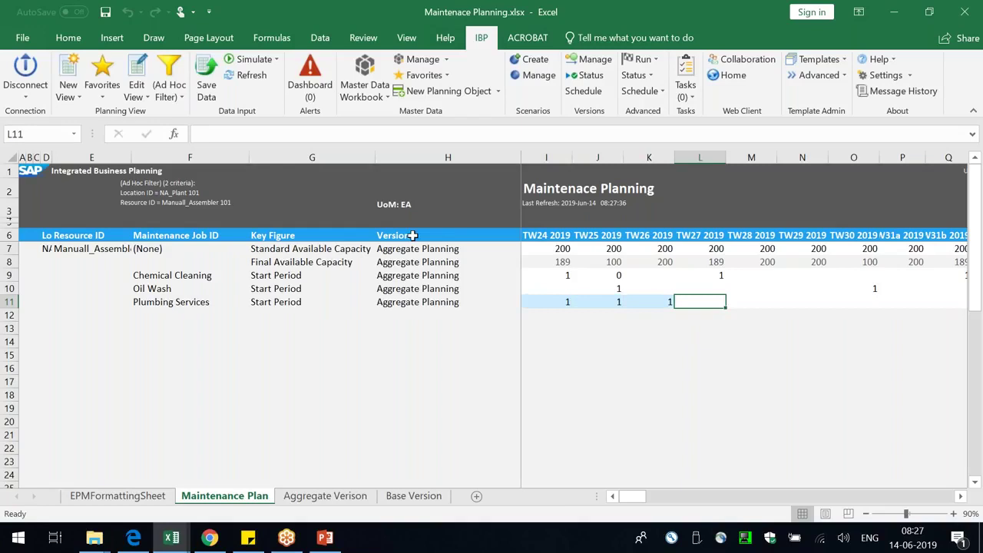
click(206, 85)
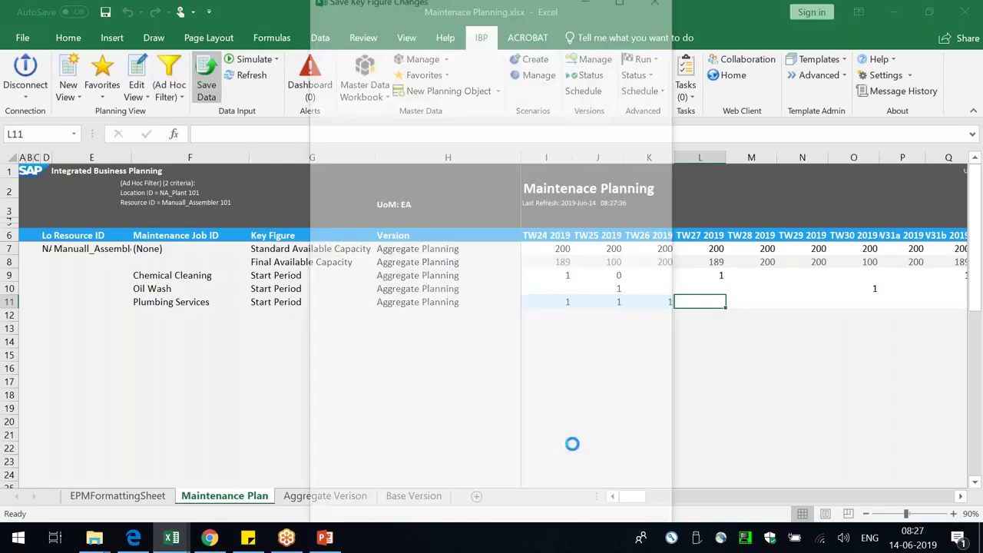
click(581, 520)
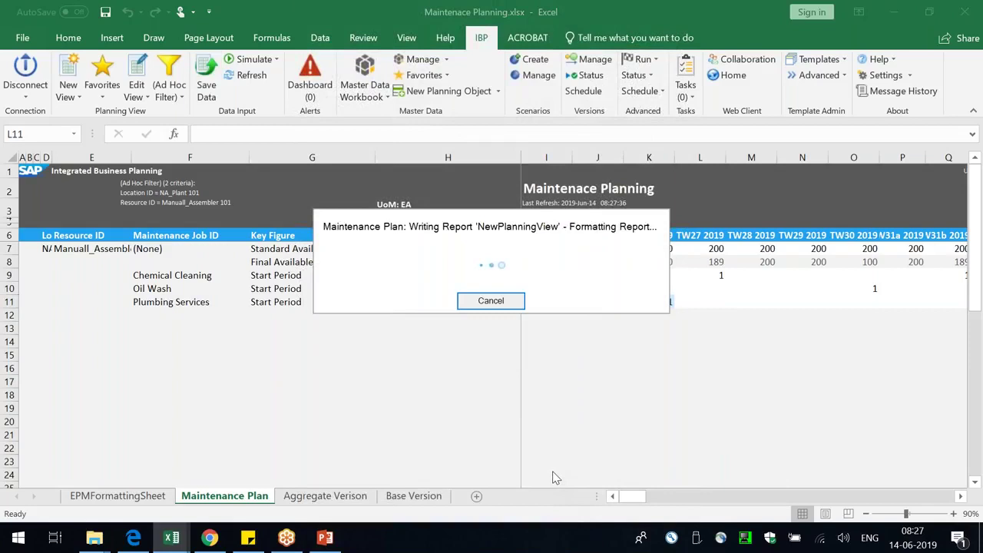
- Widen the Resource ID column slightly and examine the TW24 2019 Final Available Capacity against the scheduled maintenance jobs
drag(137, 156, 156, 156)
click(589, 261)
click(330, 262)
click(576, 262)
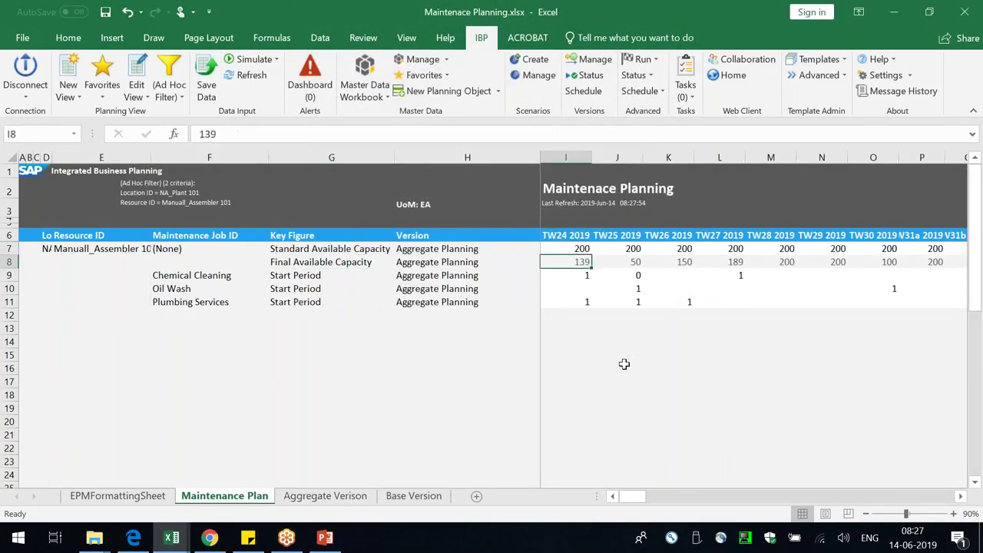
click(582, 301)
key(Up)
key(Up)
- Widen the Location ID and Resource ID columns of the Maintenance Plan sheet until their entries are fully readable
drag(151, 157, 178, 158)
drag(52, 158, 120, 163)
click(98, 368)
click(154, 247)
click(417, 384)
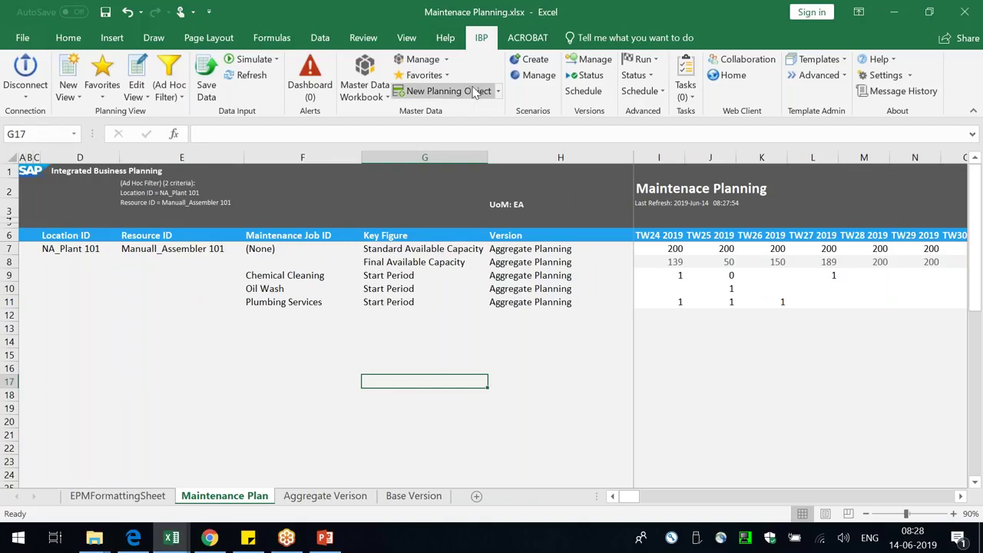
click(509, 356)
- Set up a version copy from Aggregate Planning to Base Version that includes all master data types
click(585, 65)
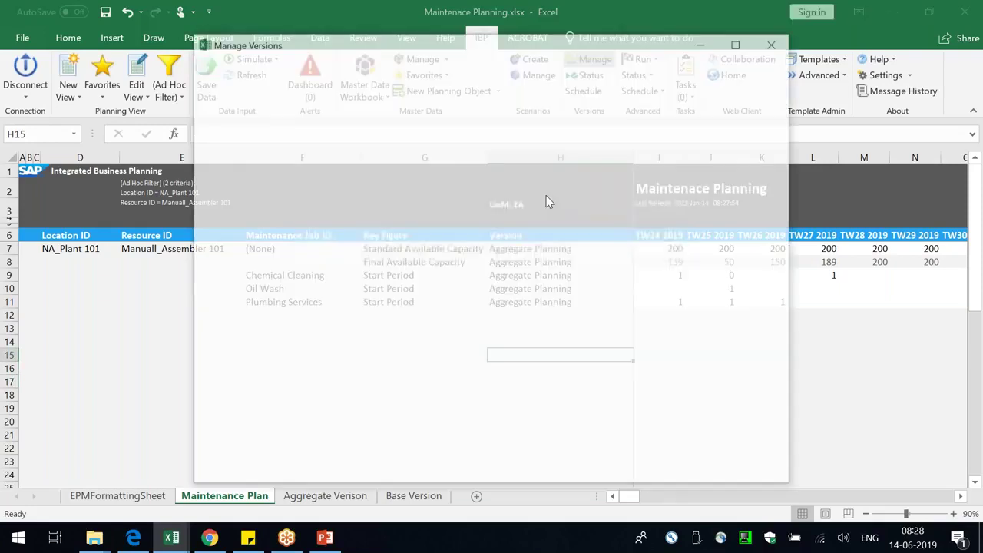
click(302, 132)
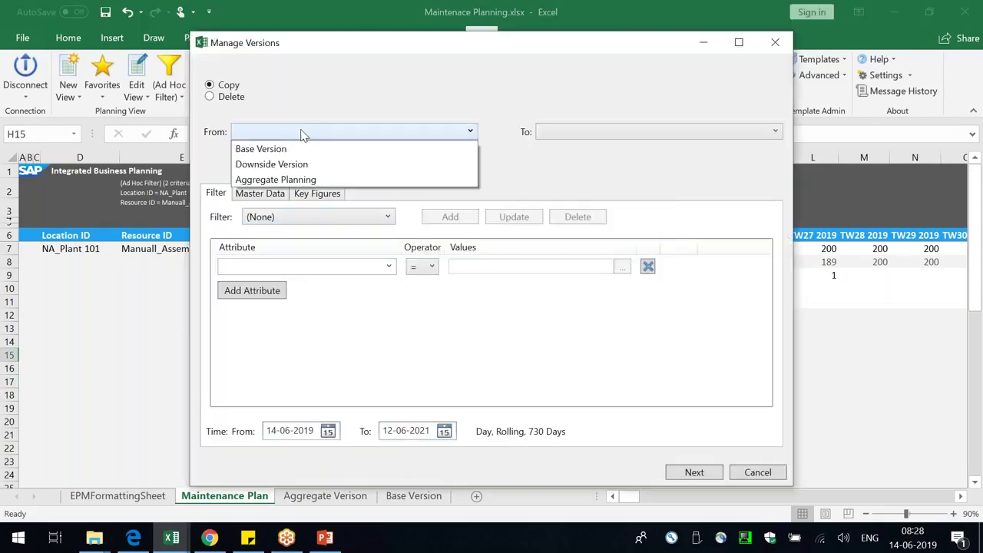
click(283, 180)
click(604, 134)
click(584, 148)
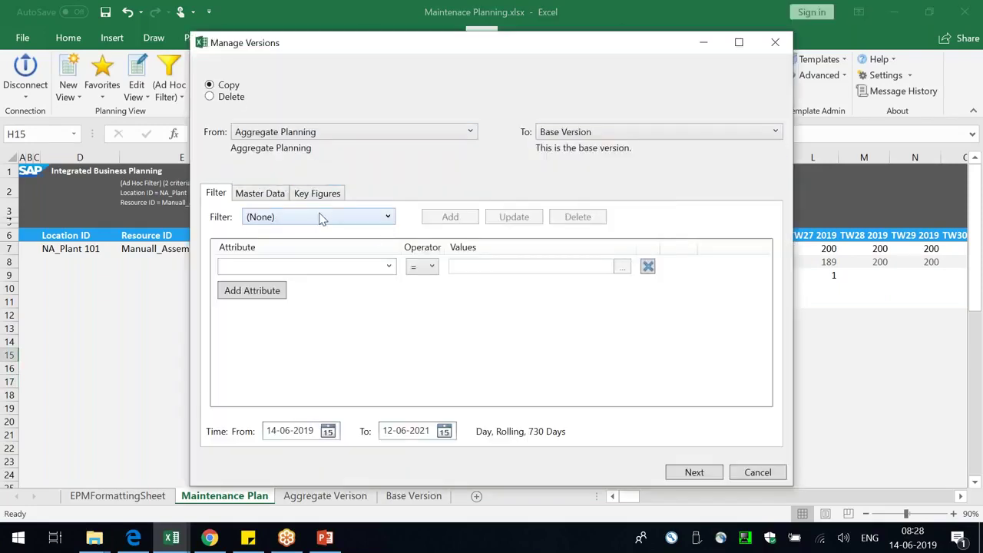
click(261, 193)
click(216, 238)
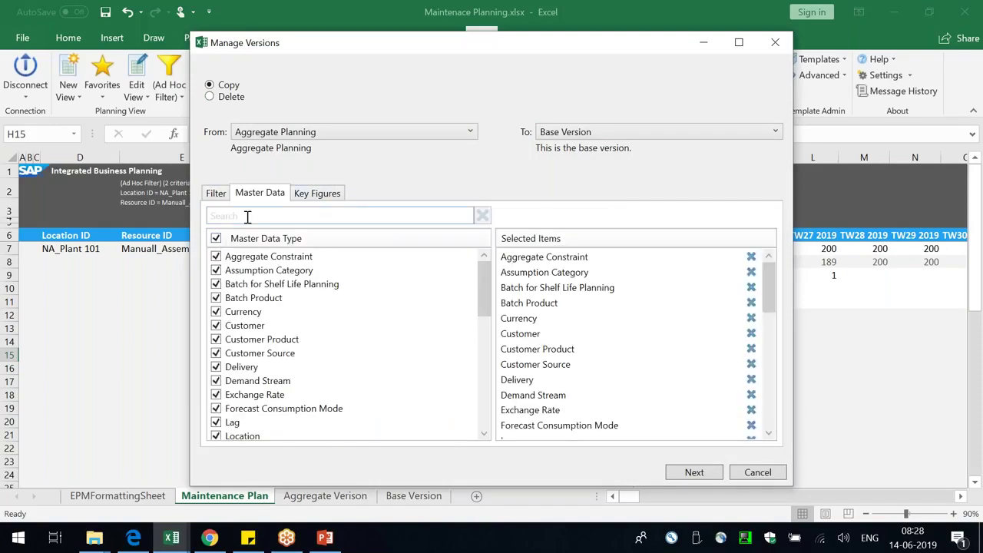
- Choose the key figures for the version copy, leave the filter at (None), and run the copy job
click(315, 194)
click(216, 269)
click(216, 283)
click(216, 296)
click(218, 194)
click(273, 199)
click(232, 197)
click(691, 472)
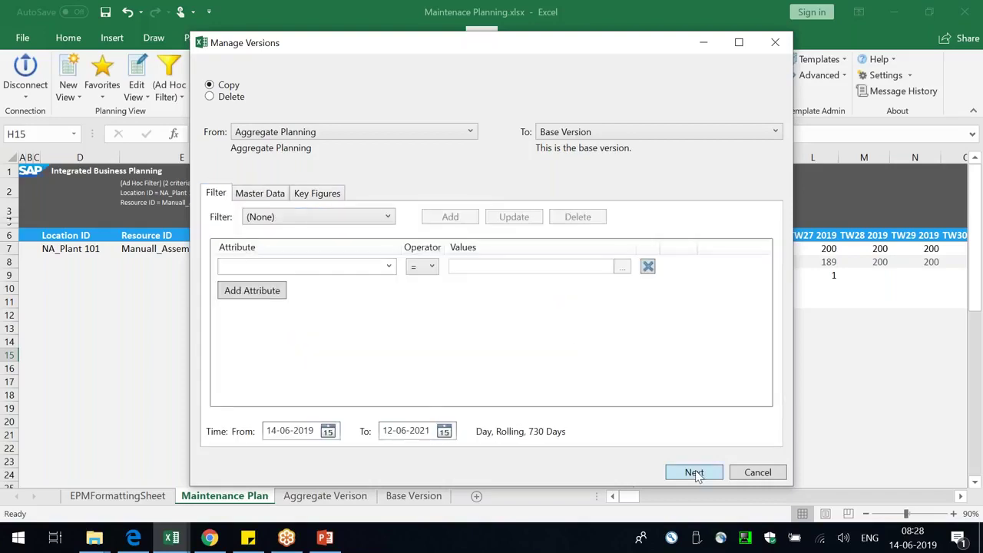
click(515, 512)
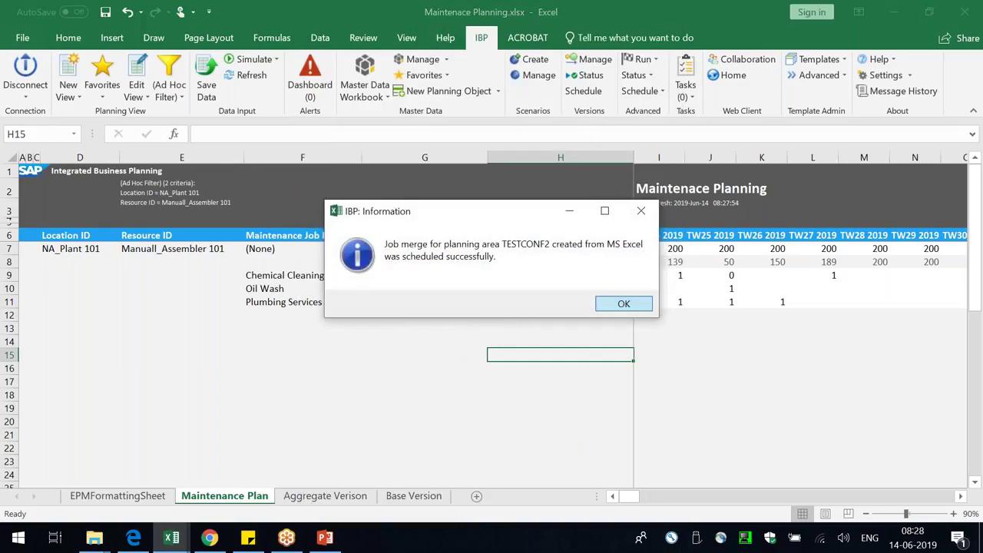
click(620, 305)
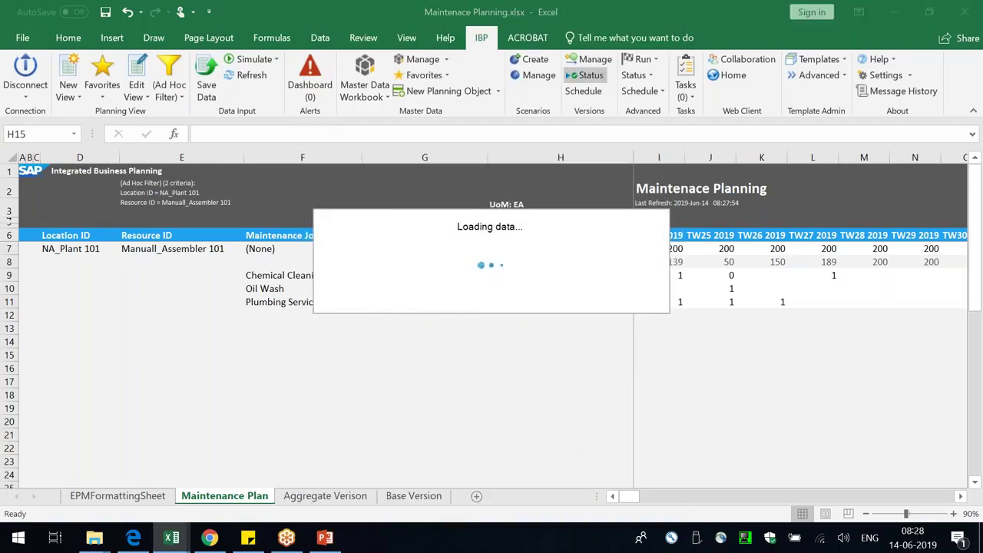
- Check the status of the version copy job, refreshing the job list until it is complete
click(584, 81)
click(830, 67)
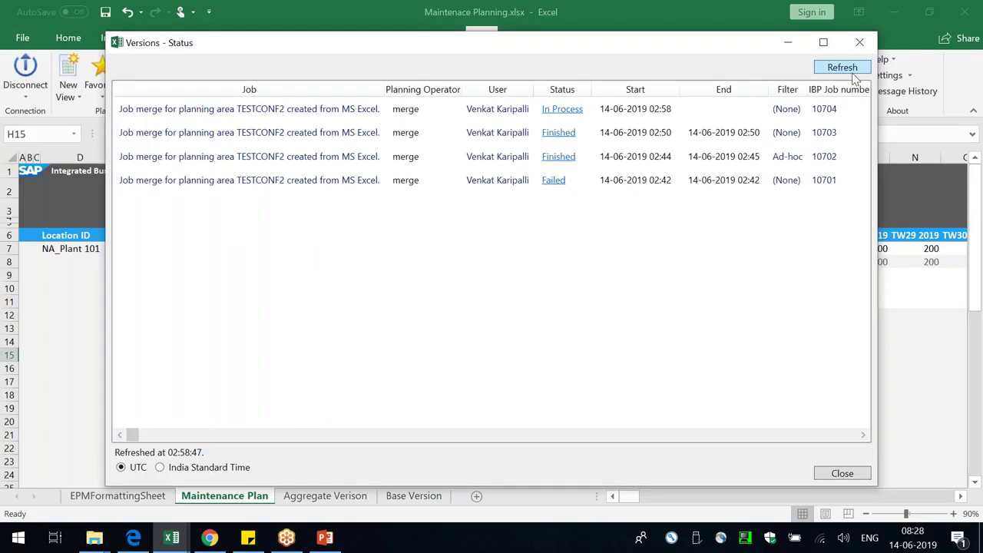
click(858, 70)
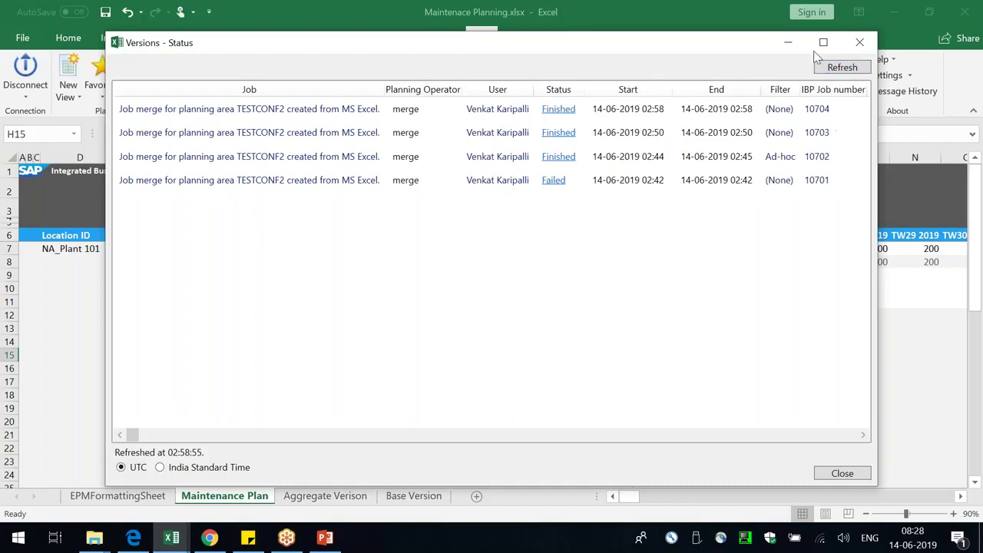
click(842, 473)
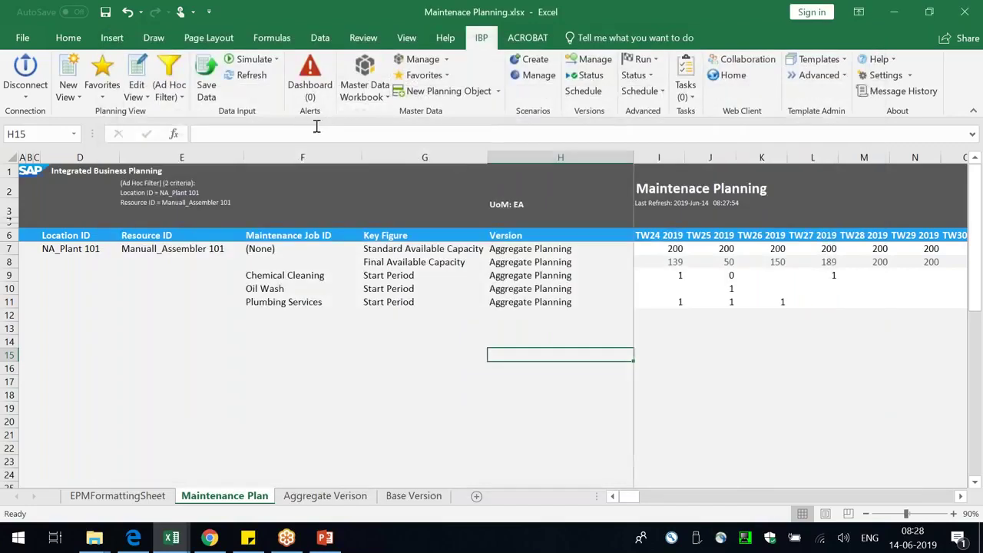
- Create a master data workbook for the Maintenance Activity type in the Base Version
click(366, 69)
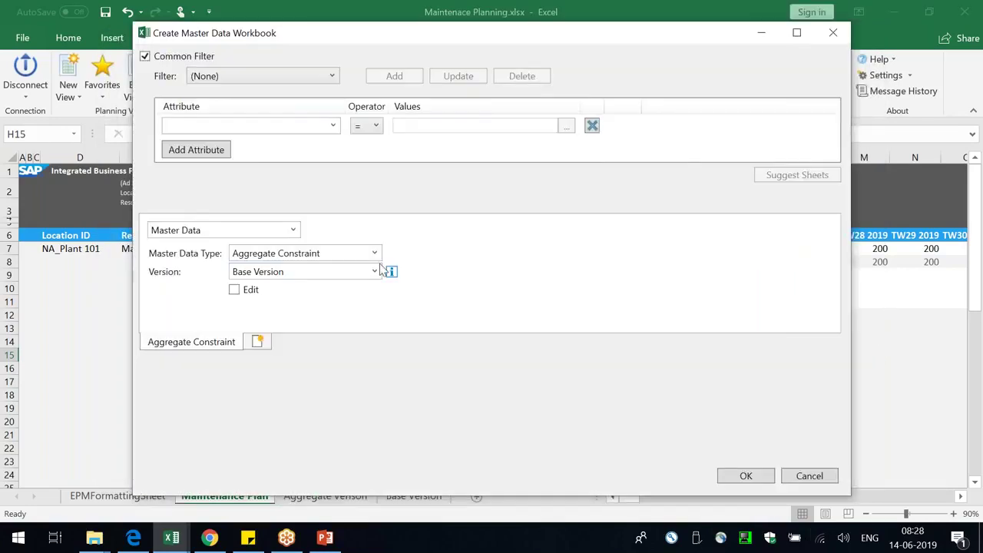
click(381, 254)
text(Maintena)
key(BackSpace)
key(BackSpace)
key(BackSpace)
text(a)
click(482, 239)
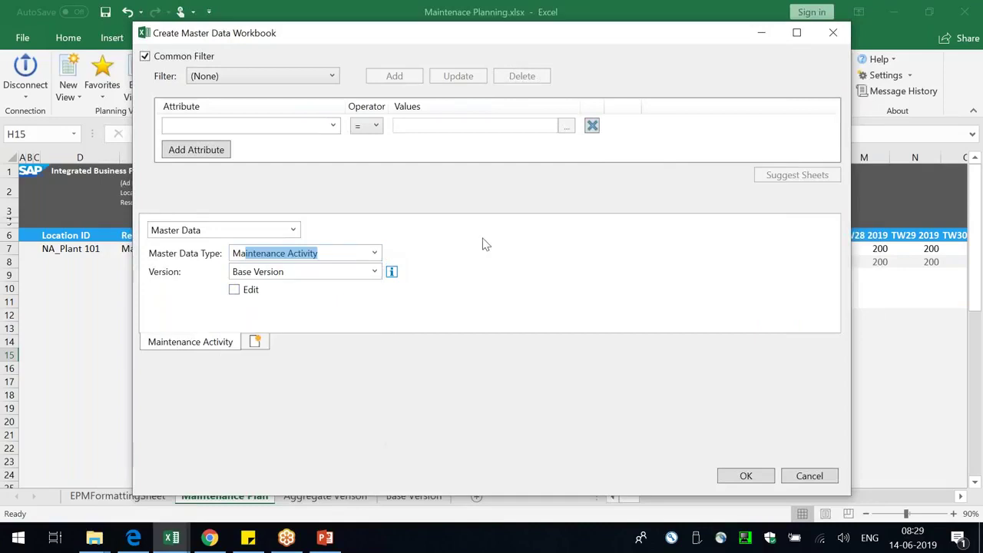
click(746, 476)
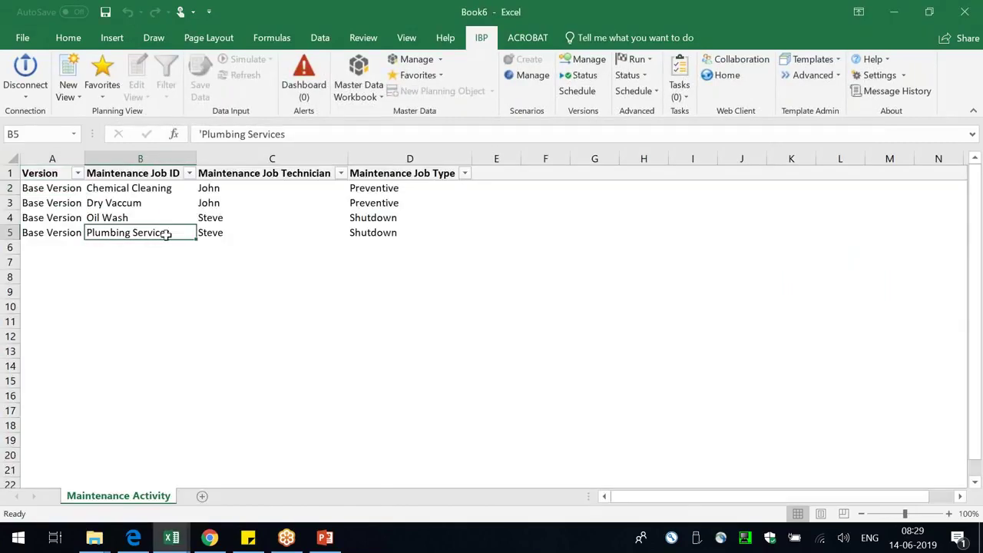
- Examine the Plumbing Services record in the Maintenance Activity workbook, then close the workbook without saving
drag(176, 232, 409, 232)
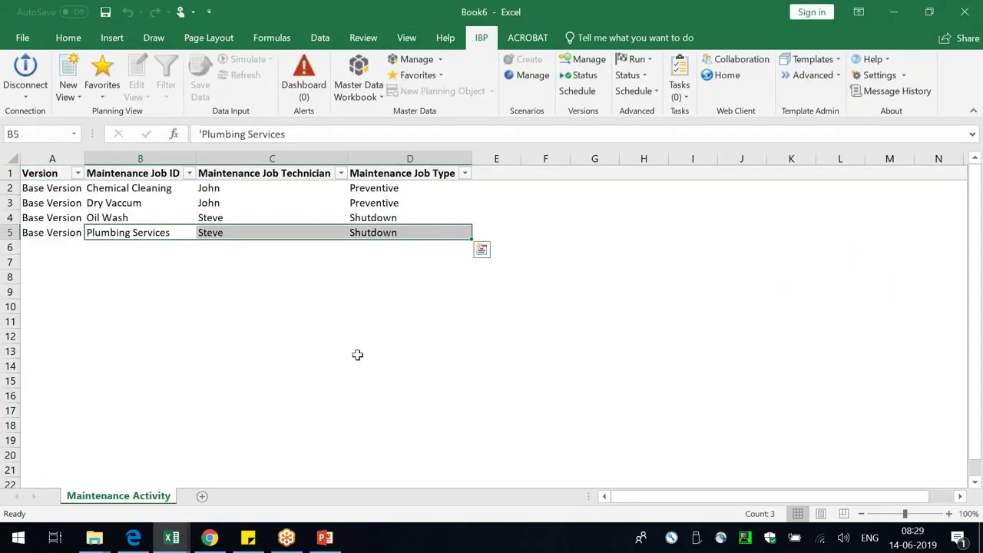
click(34, 229)
click(44, 156)
click(114, 281)
drag(178, 232, 409, 245)
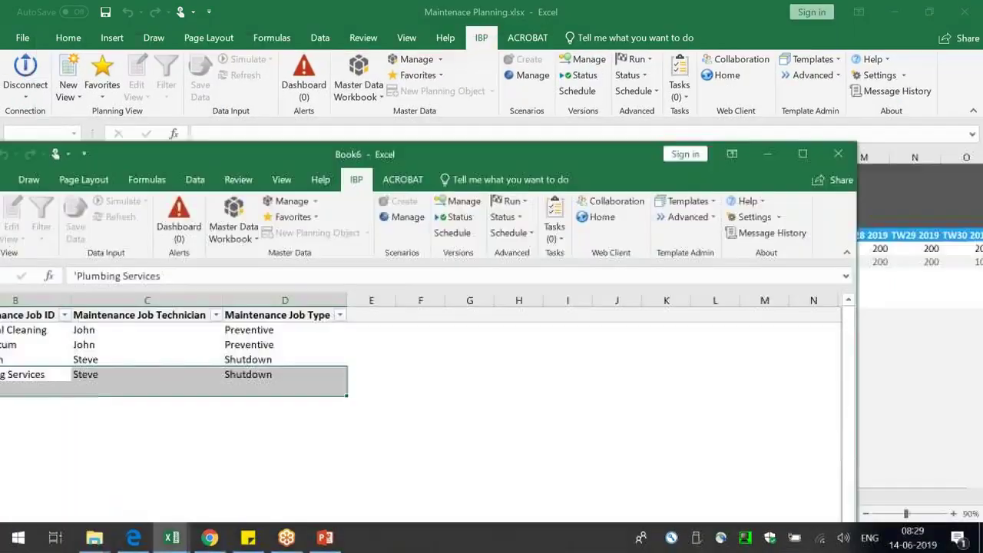
click(491, 285)
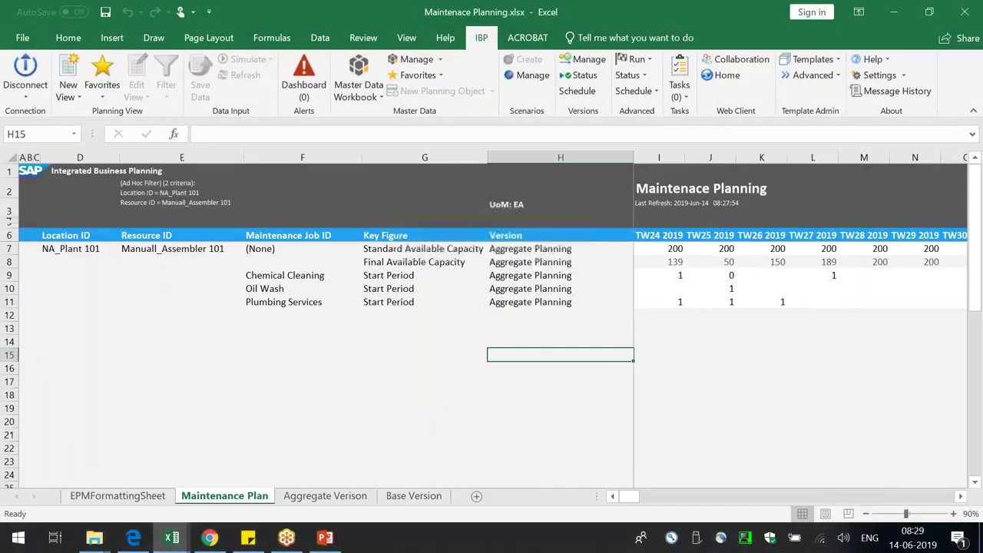
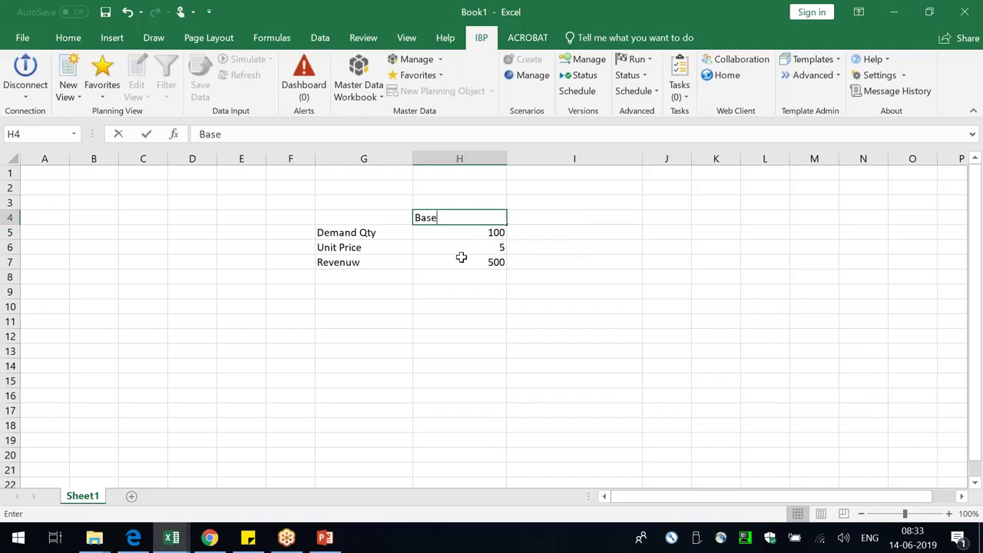
- Finish the Base Version heading in H4 and enter the heading Upside Version in I4
key(Return)
key(Right)
key(Up)
text(Upside Version)
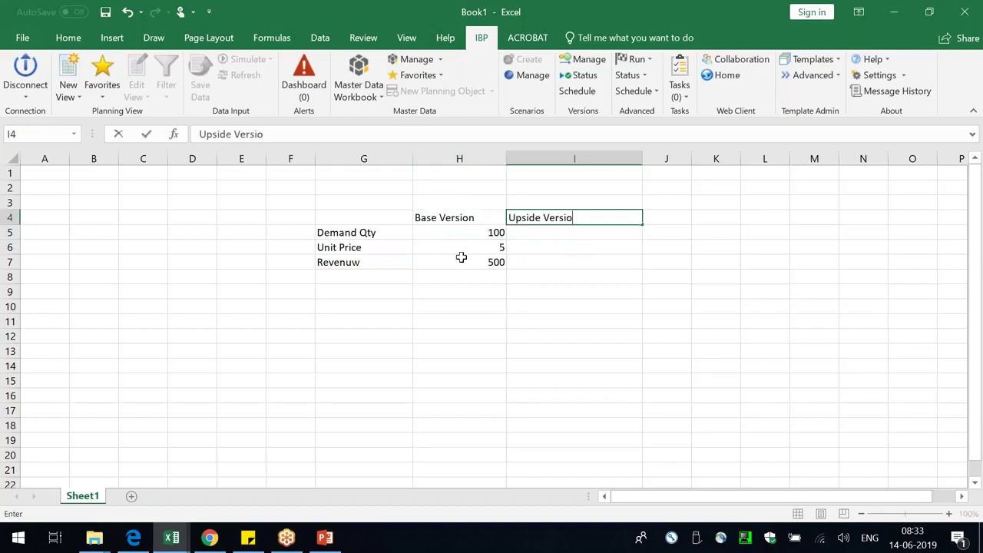
key(Return)
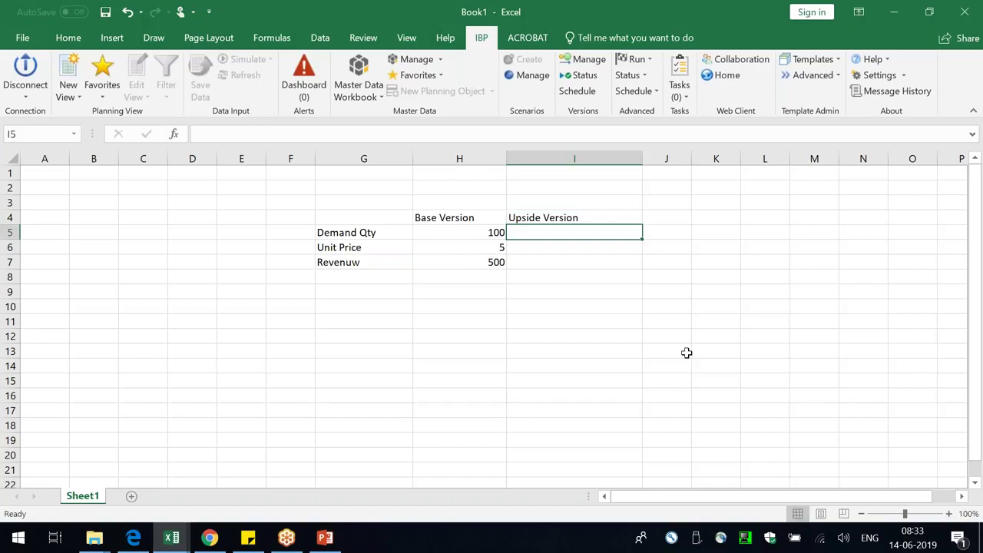
- Enter 150 as the Upside Version Demand Qty and copy the Unit Price of 5 from the Base Version column
text(150)
key(Return)
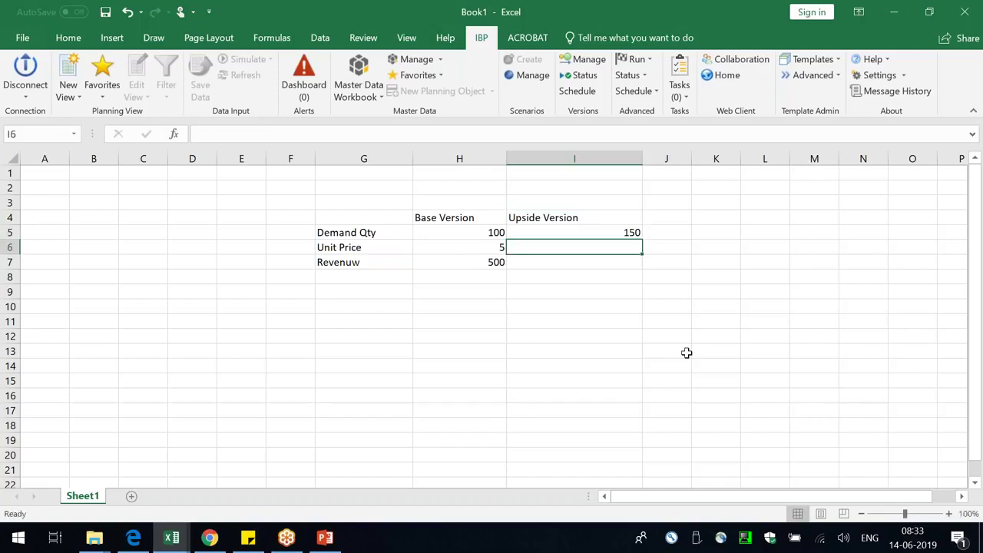
key(Left)
key(ctrl+c)
key(Right)
key(ctrl+v)
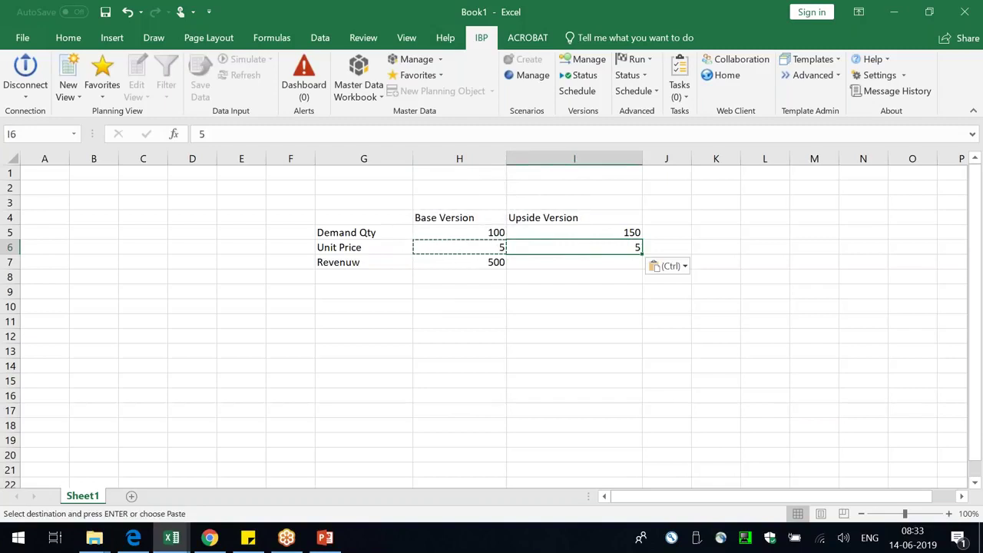
- Calculate the Upside Version revenue in I7 by multiplying its Demand Qty by its Unit Price
key(Down)
text(=)
key(Up)
key(Up)
text(*)
key(Up)
key(Return)
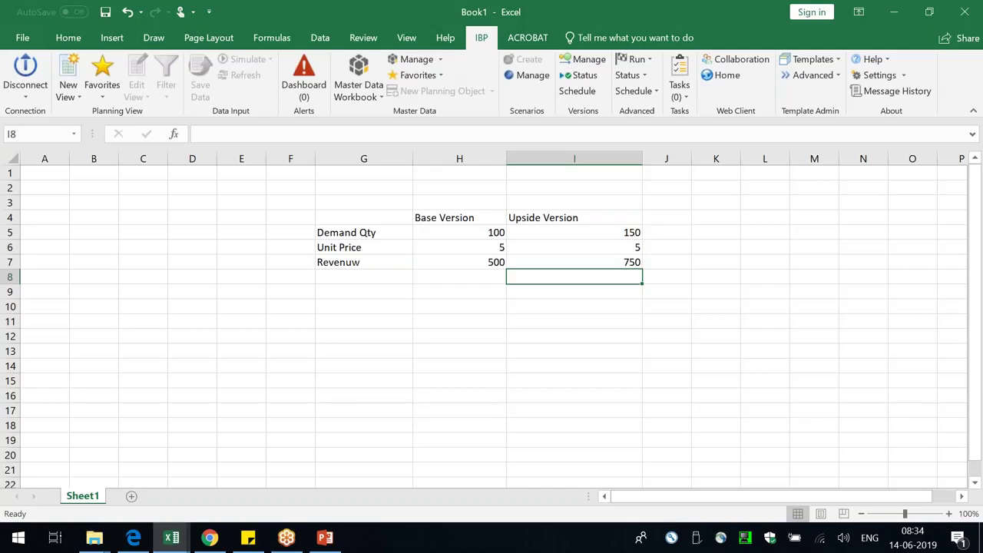
click(564, 376)
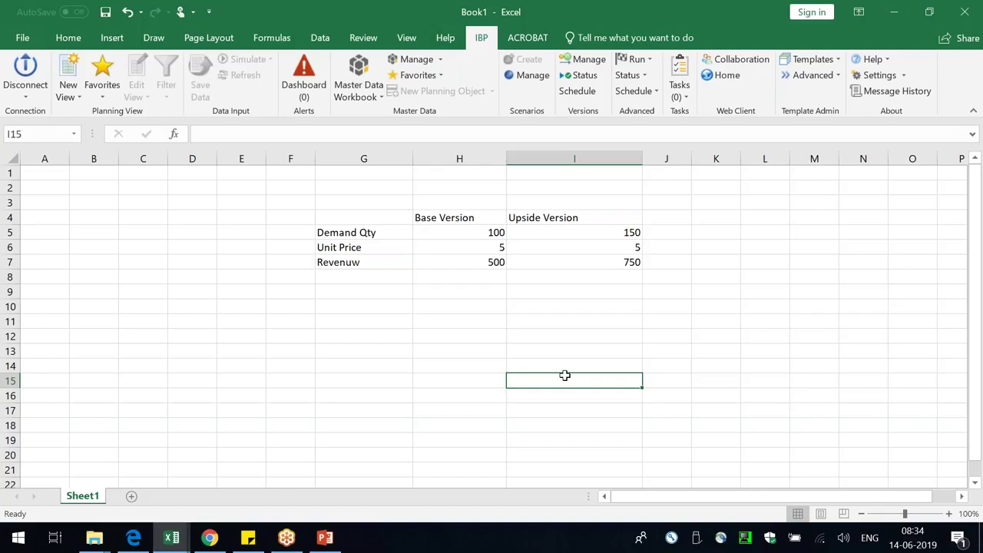
- Switch to the PowerPoint presentation and start the slide show from the Creating VERSIONS slide
key(alt+Tab)
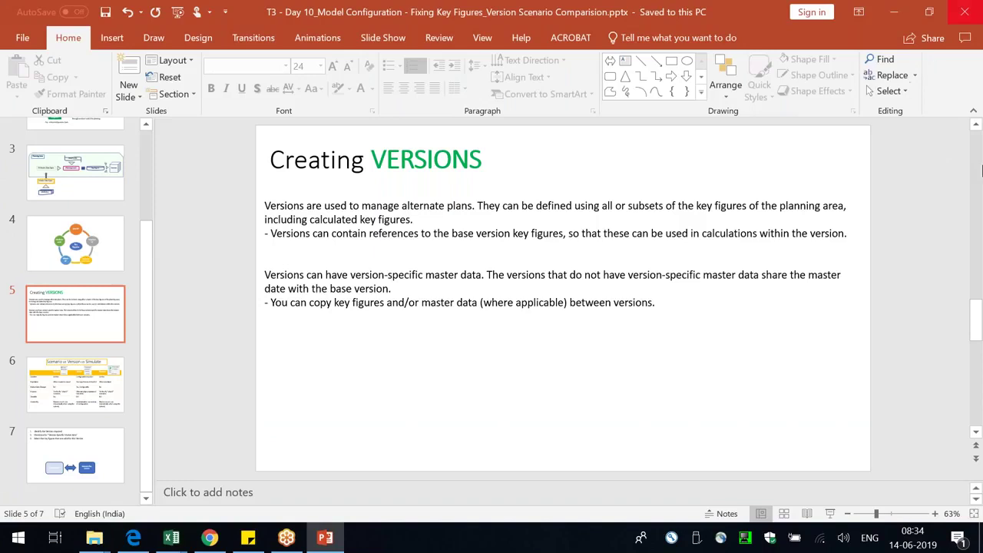
click(834, 516)
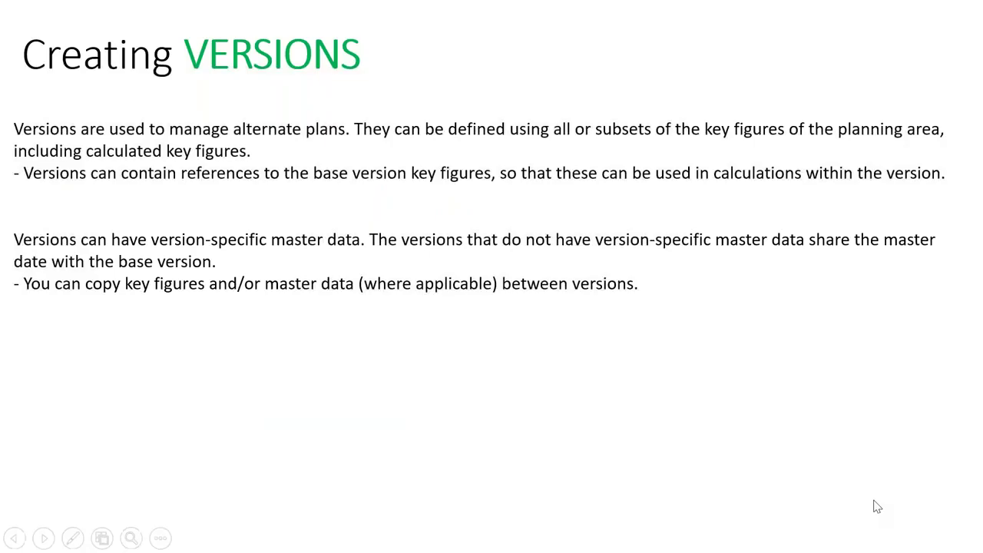
- Using the slide show pen, underline the text on version-specific master data and on versions sharing master data with the base version
right_click(328, 374)
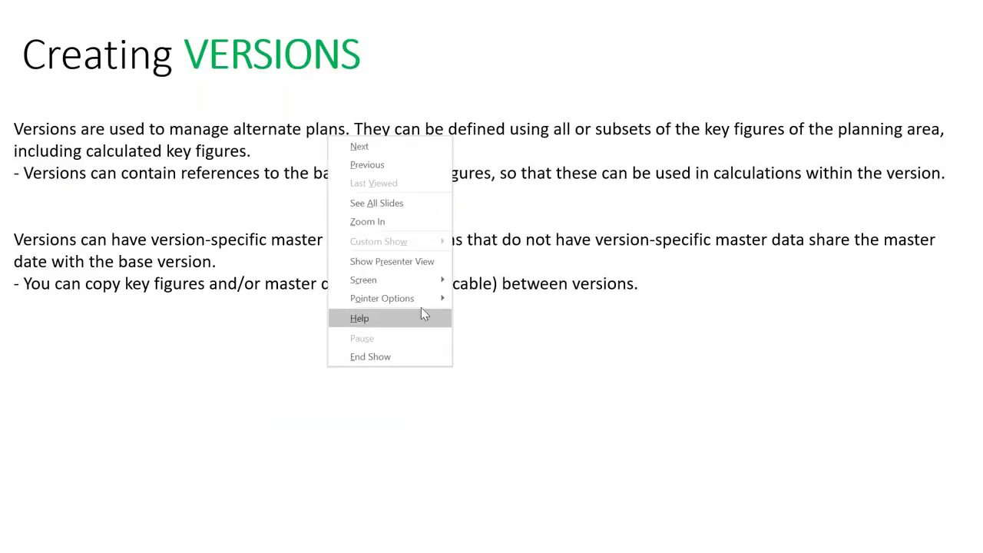
mouse_move(430, 298)
click(499, 292)
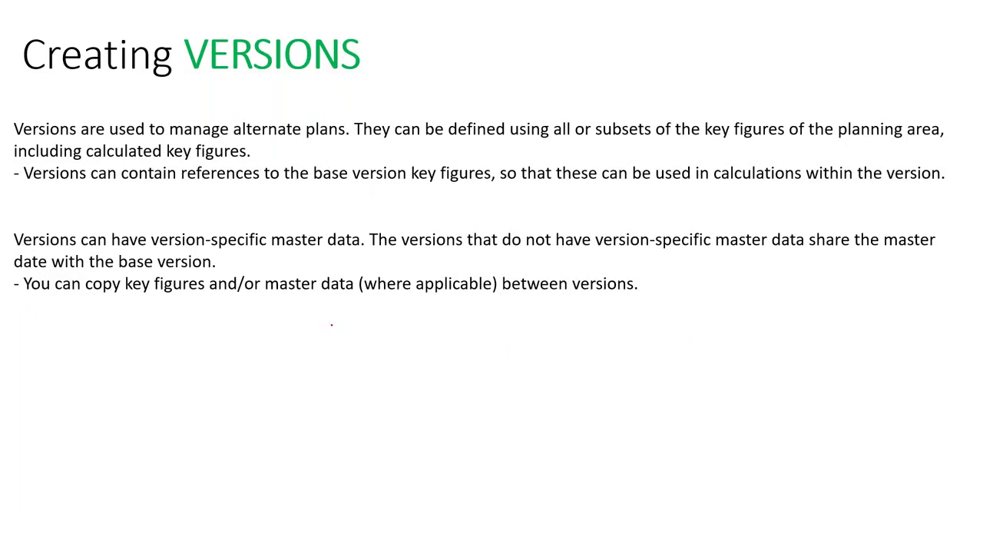
drag(162, 256, 364, 252)
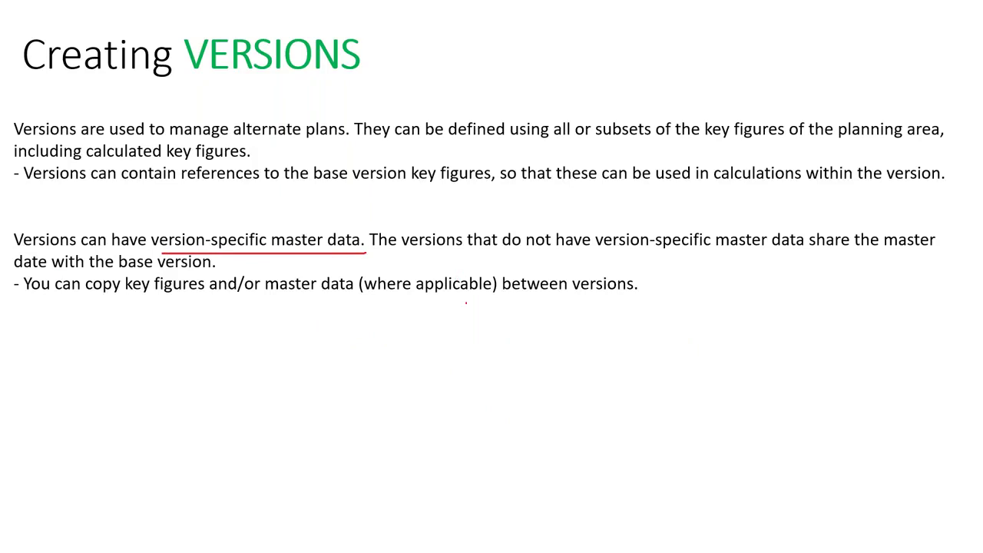
mouse_move(410, 246)
mouse_down()
mouse_move(847, 256)
mouse_move(927, 247)
mouse_up()
drag(15, 275, 245, 270)
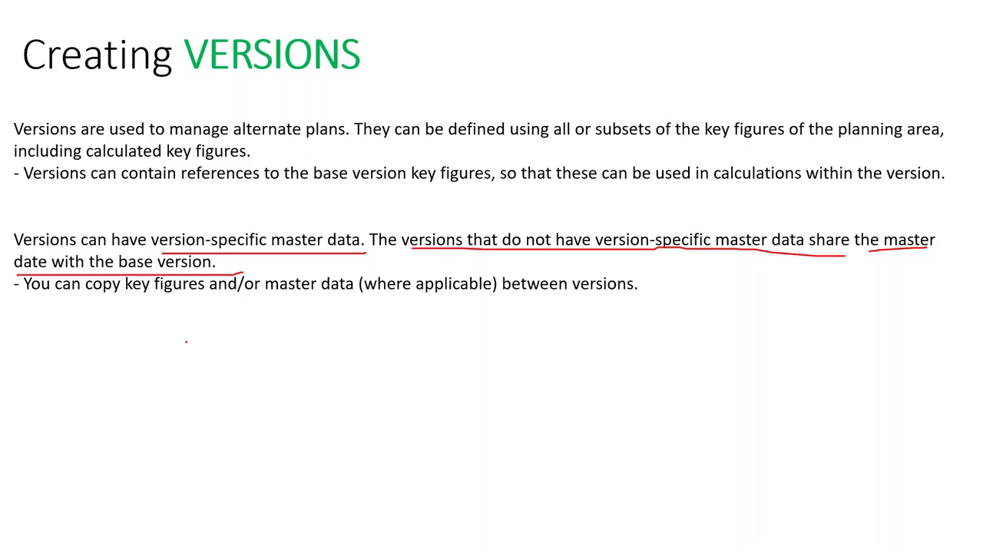
- Mark the line about copying key figures and master data between versions with the pen, and end the slide show
mouse_move(82, 301)
mouse_down()
mouse_move(228, 310)
mouse_move(299, 295)
mouse_up()
drag(406, 304, 427, 304)
mouse_move(536, 296)
mouse_down()
mouse_move(528, 269)
mouse_move(503, 287)
mouse_up()
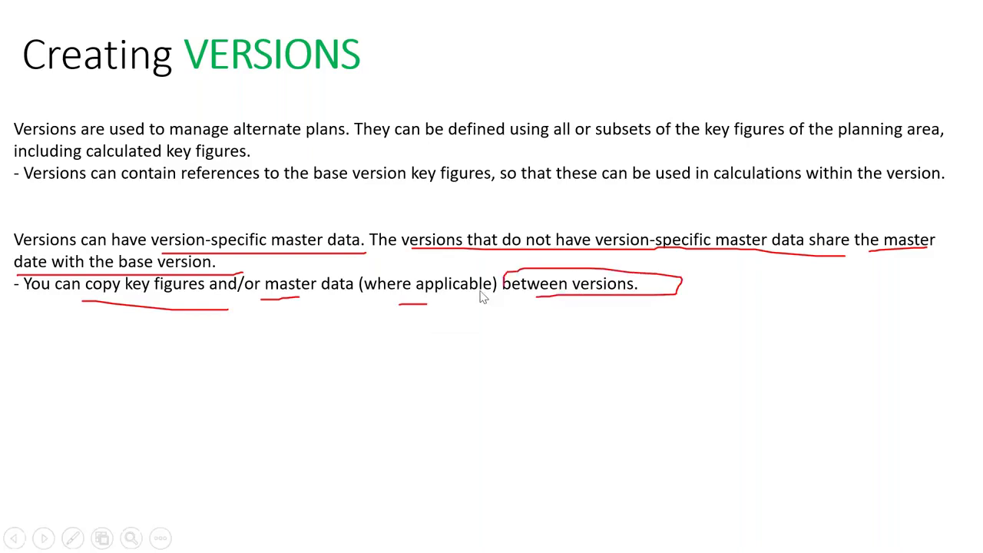
key(Escape)
click(527, 374)
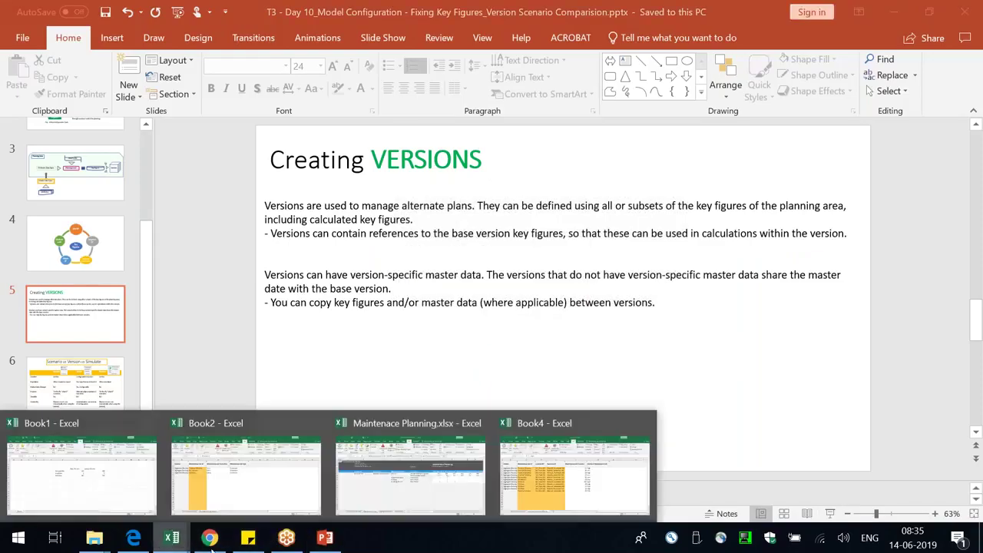
- Switch to the Maintenace Planning workbook and set up a version data deletion from Aggregate Planning
click(375, 485)
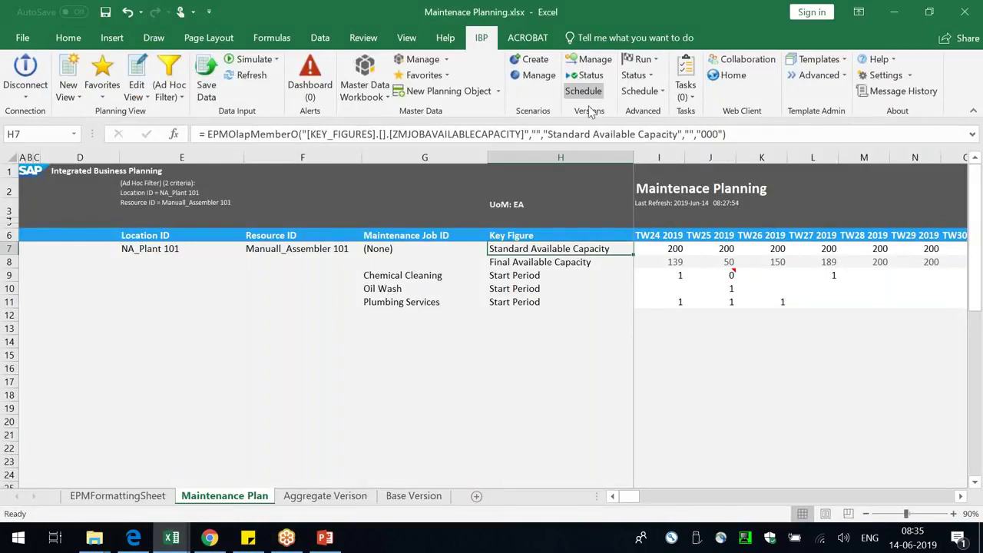
click(595, 60)
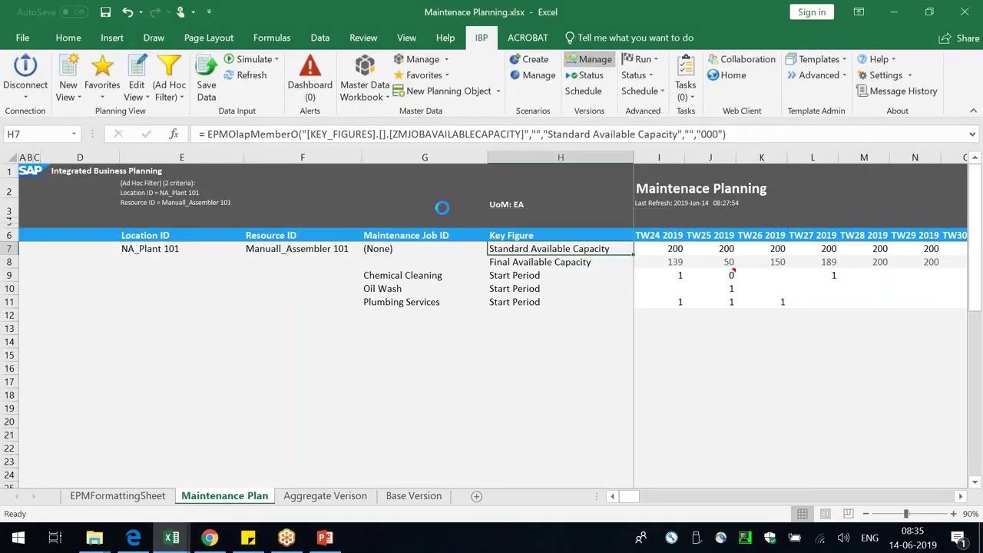
click(229, 98)
click(292, 134)
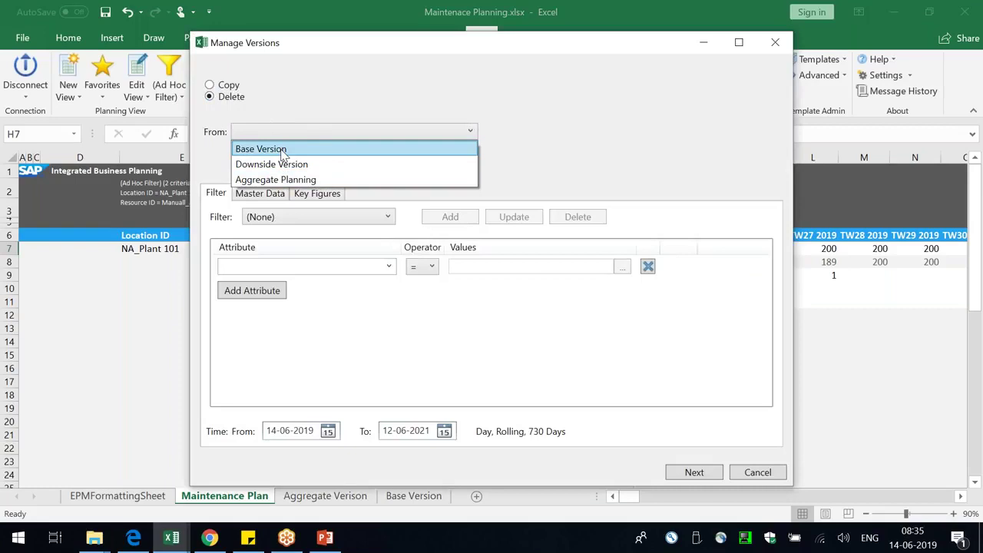
click(282, 150)
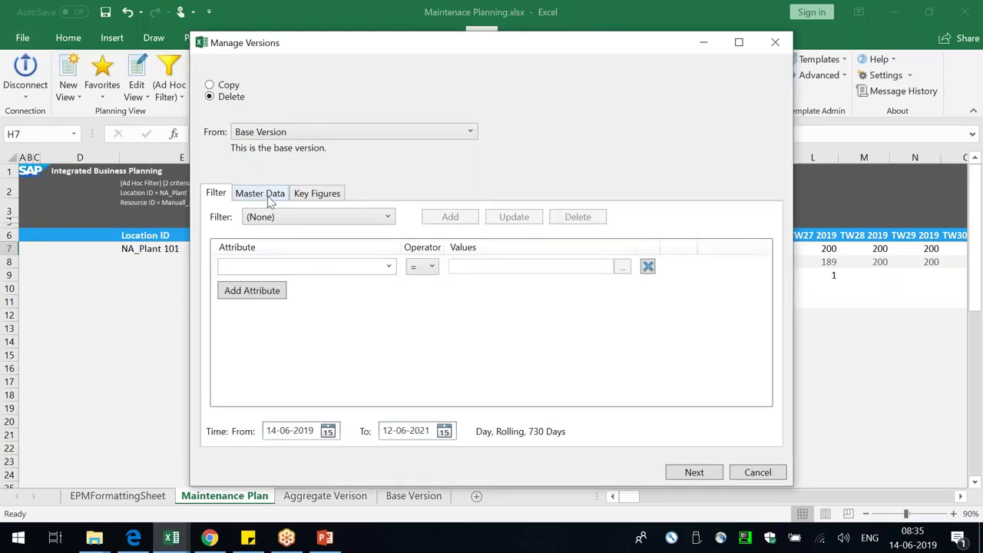
click(318, 135)
click(276, 177)
- Filter the version deletion by Maintenance Job ID equal to Plumbing Services
click(305, 266)
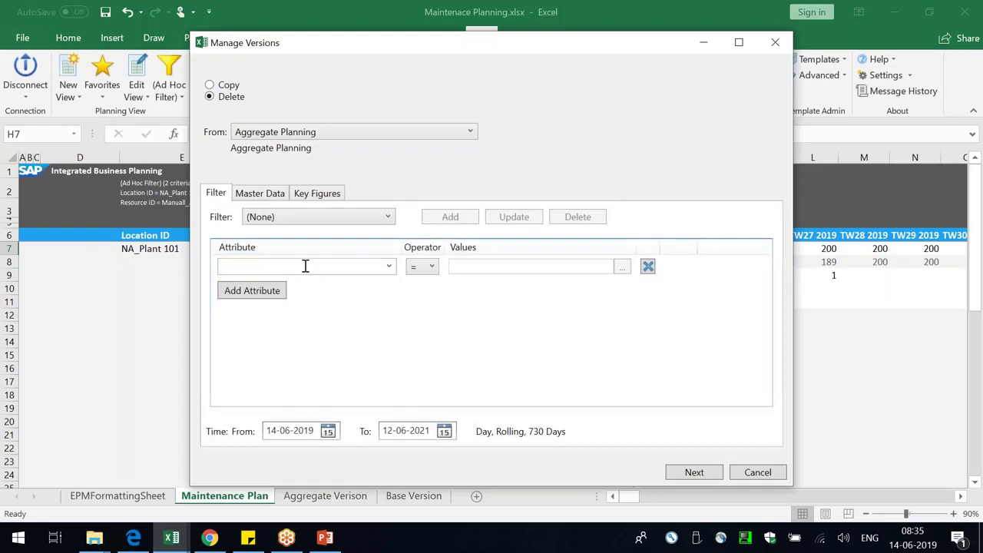
text(Main)
click(623, 266)
click(265, 202)
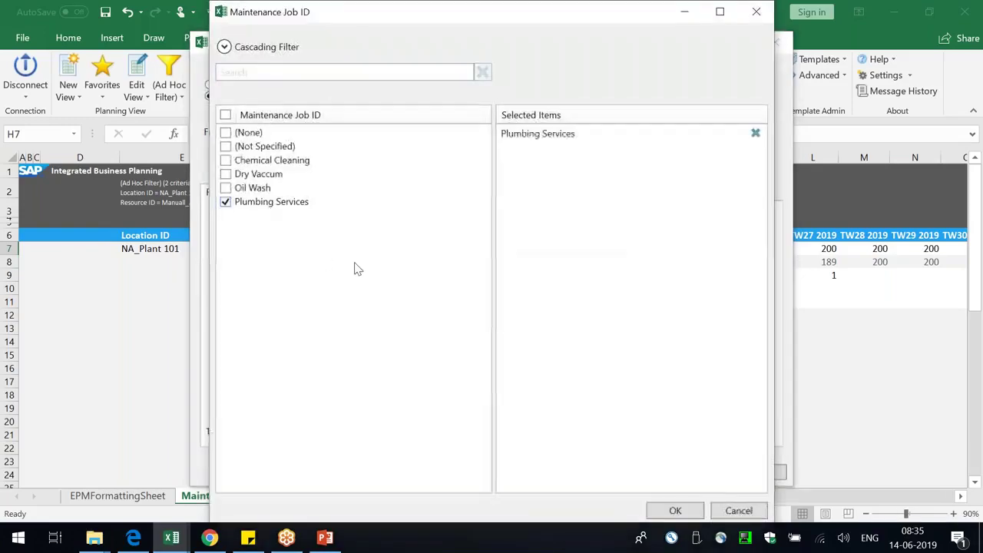
click(675, 511)
click(691, 478)
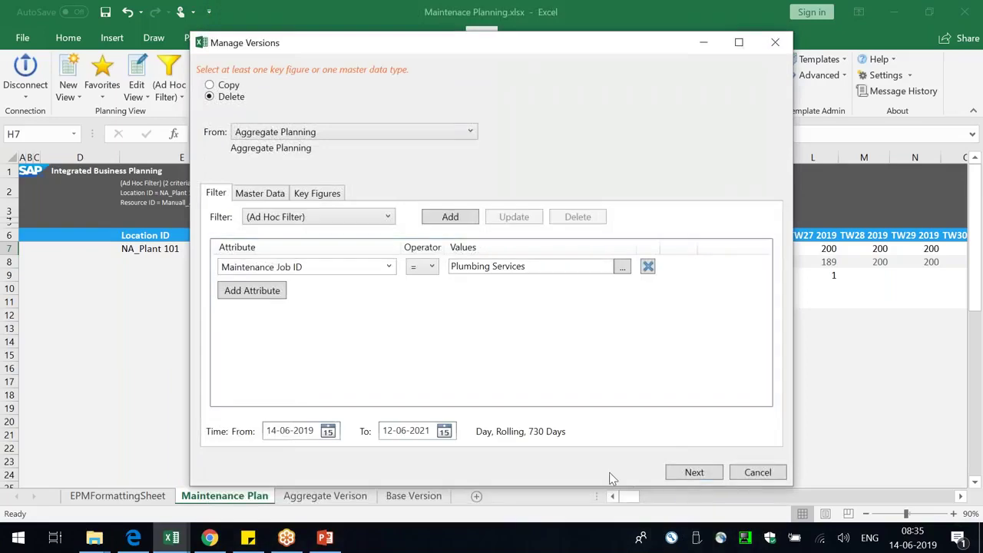
- Select the Standard Available Capacity, Start Period and Minimum Capacity Required key figures and delete their filtered data from Aggregate Planning
click(324, 197)
click(261, 271)
click(261, 284)
click(261, 297)
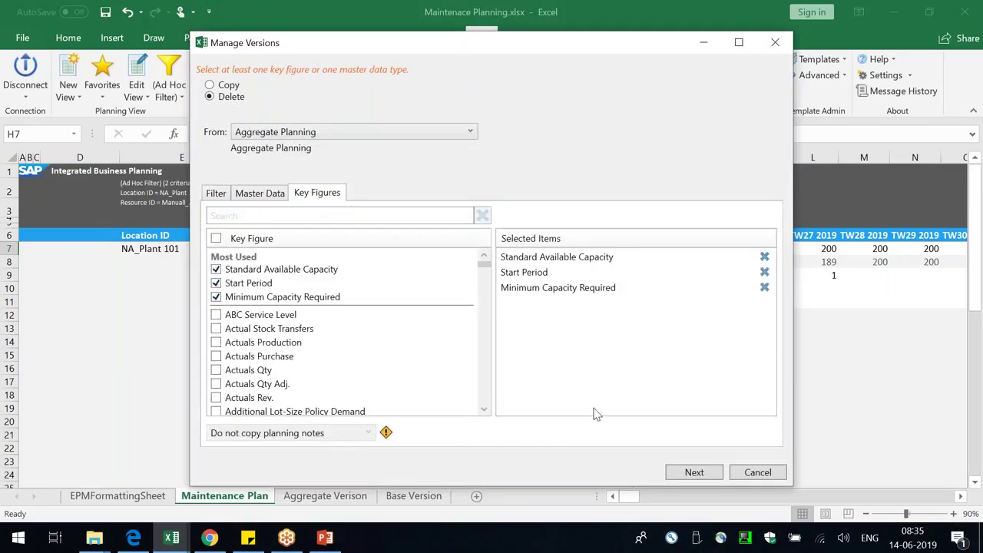
click(685, 475)
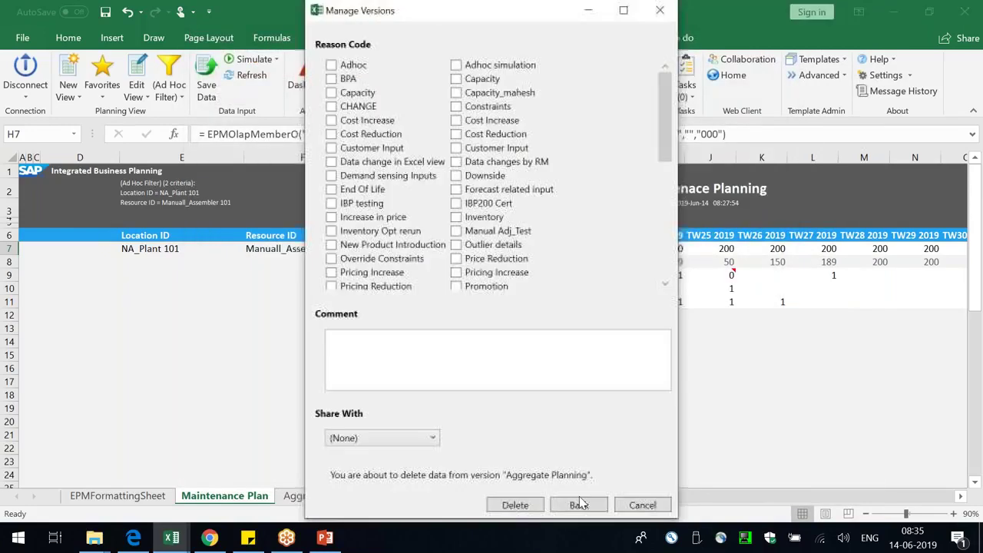
click(514, 502)
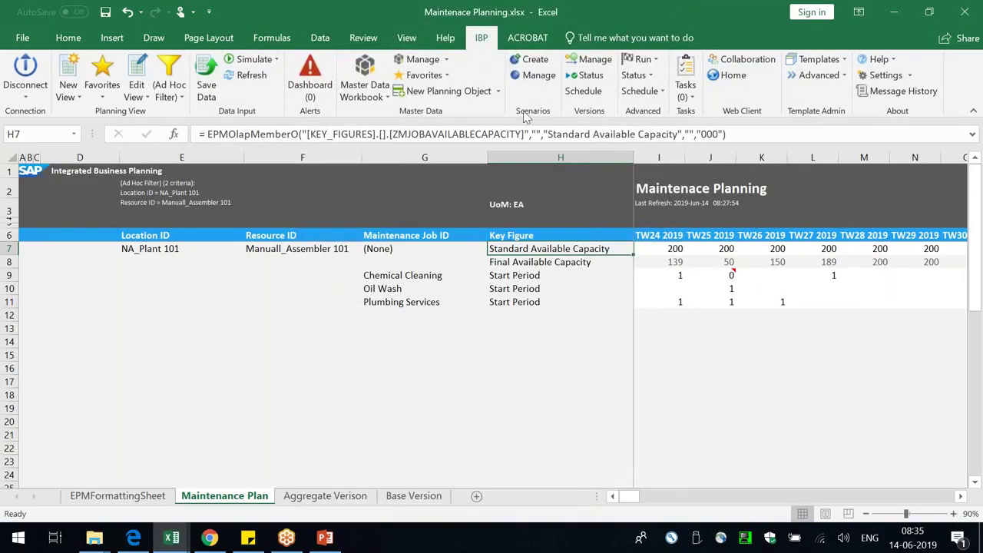
- Acknowledge the scheduled removal job and review the status of the version jobs
click(255, 76)
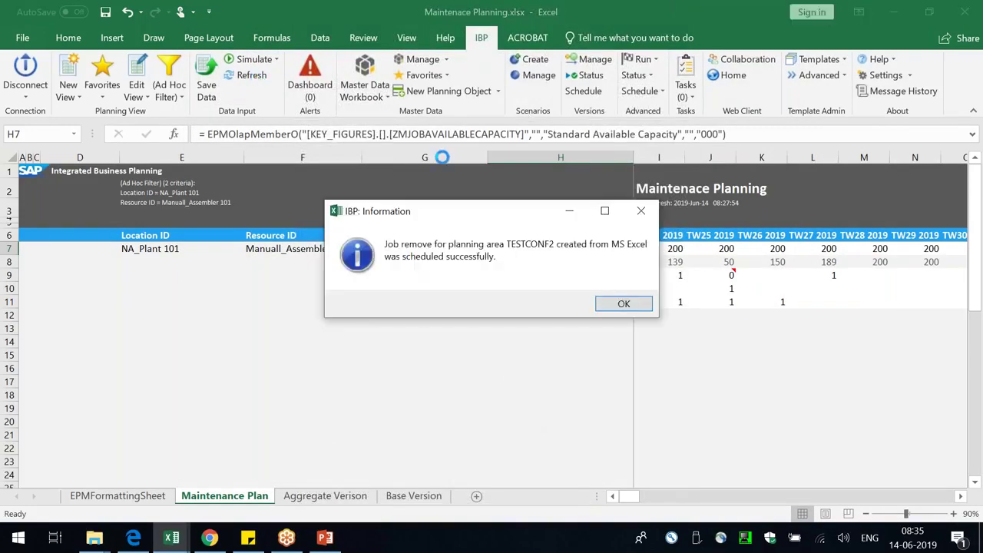
click(614, 307)
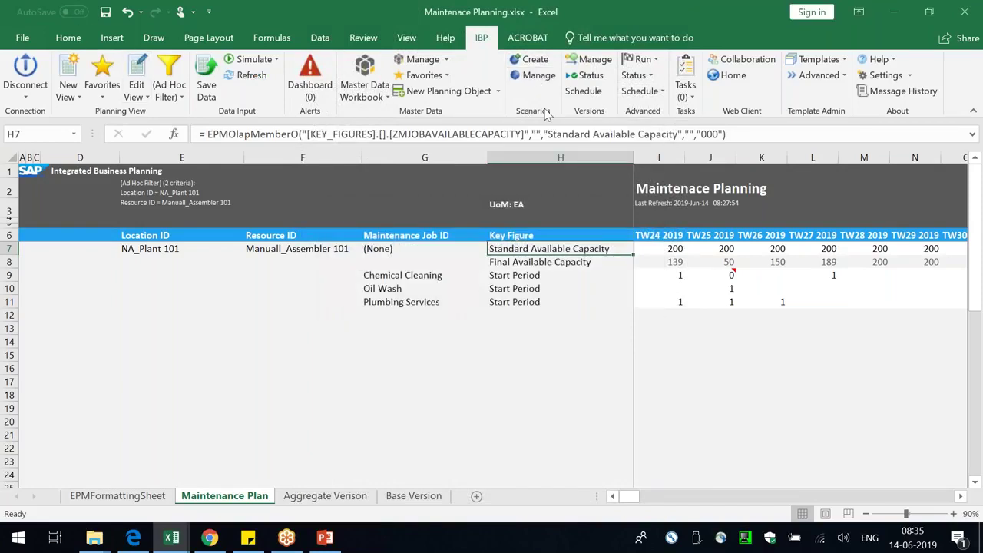
click(604, 80)
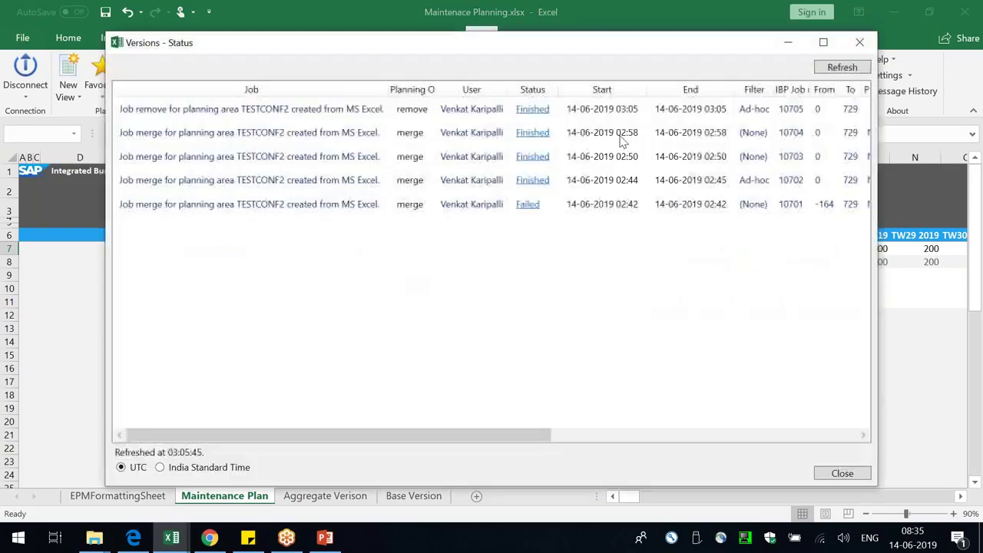
click(859, 43)
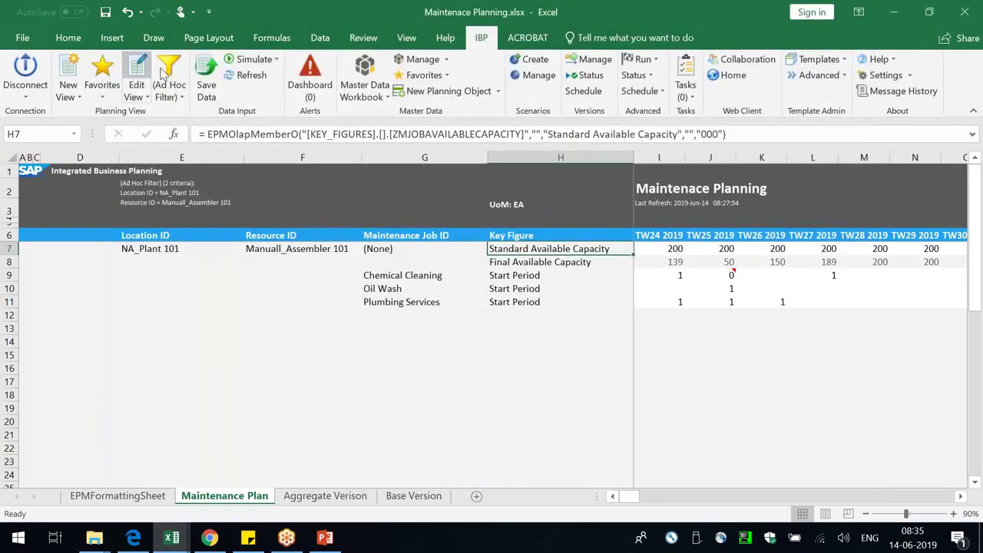
- Edit the Maintenance Plan view to show Aggregate Planning instead of Base Version, and select the Start Period of Plumbing Services
click(152, 85)
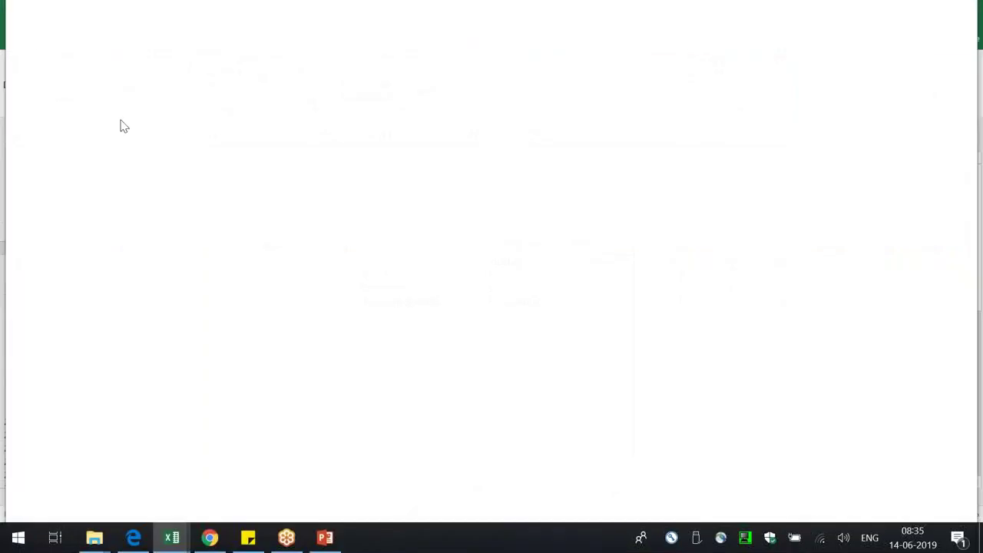
click(150, 38)
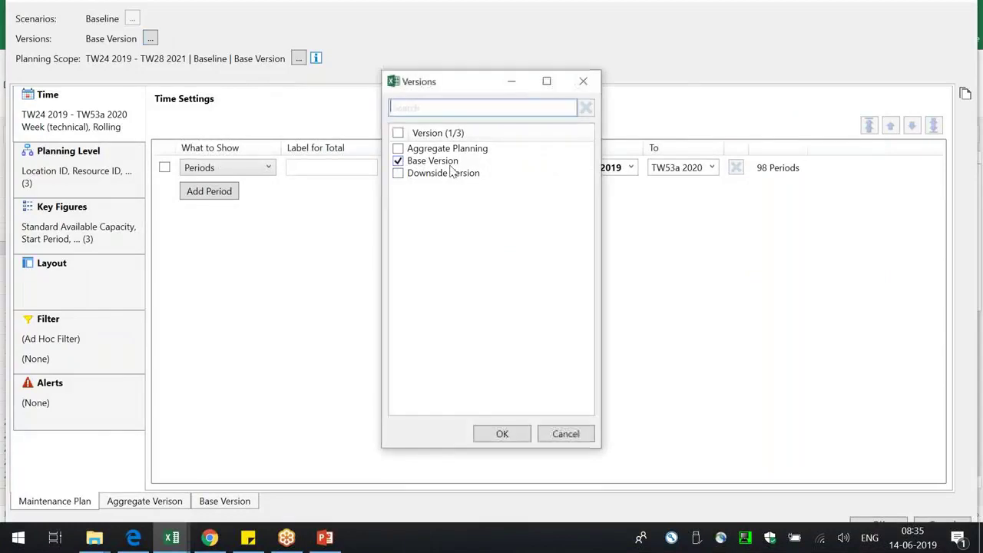
click(449, 150)
click(436, 163)
click(513, 433)
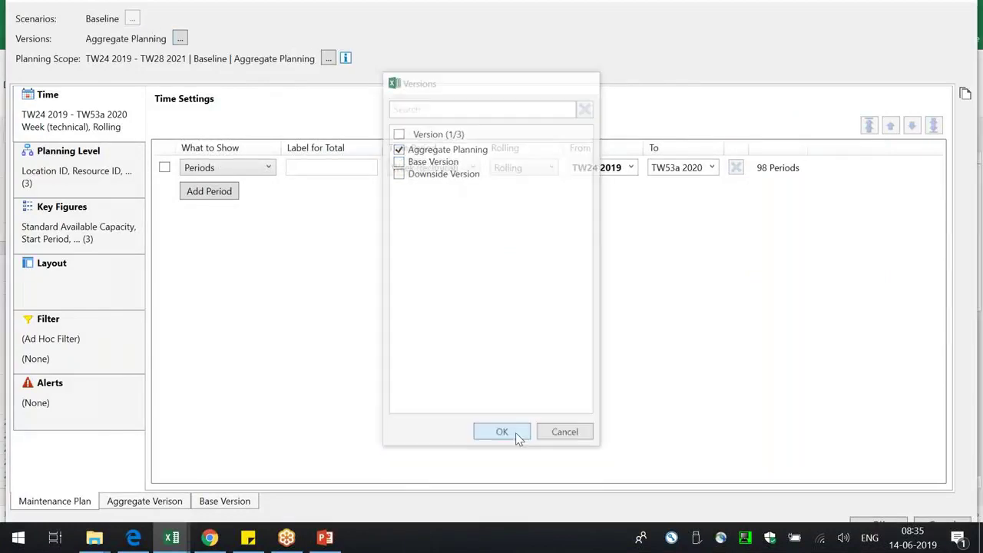
click(876, 523)
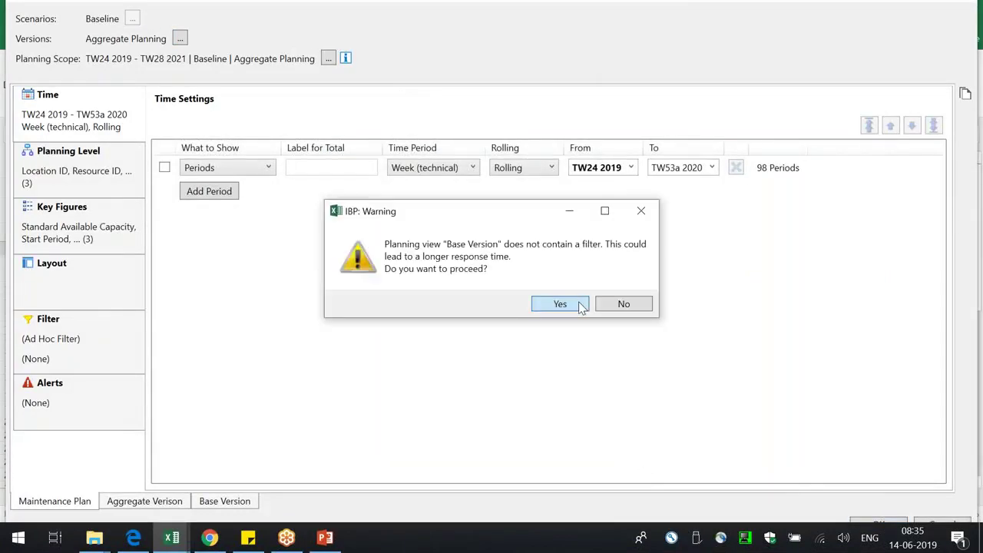
click(577, 303)
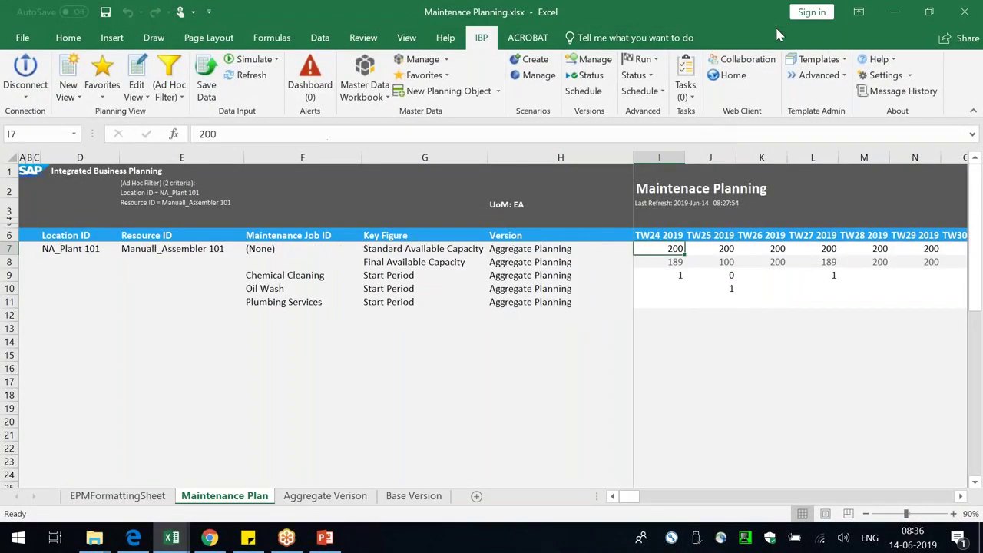
click(384, 302)
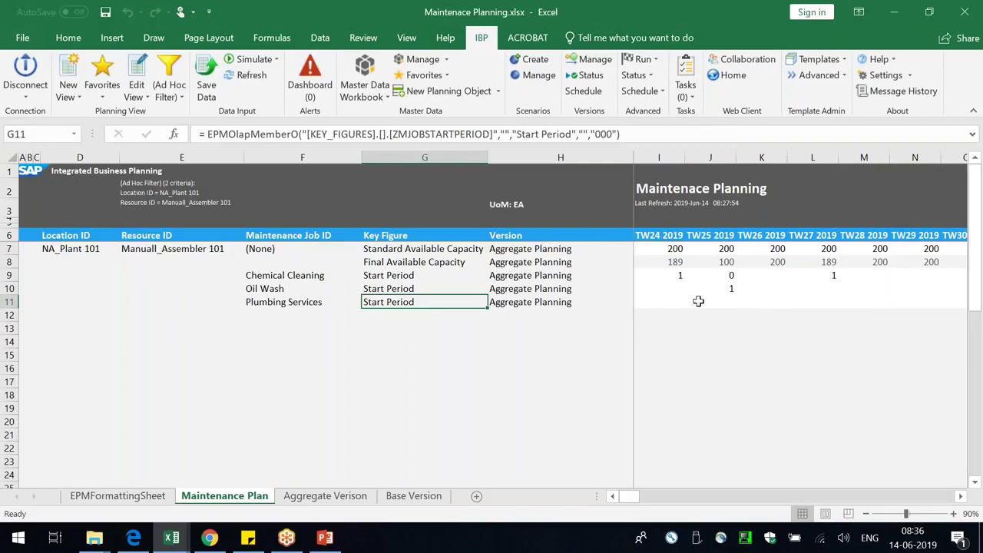
- Create a master data workbook for the Maintenance Activity type in the Aggregate Planning version
key(Return)
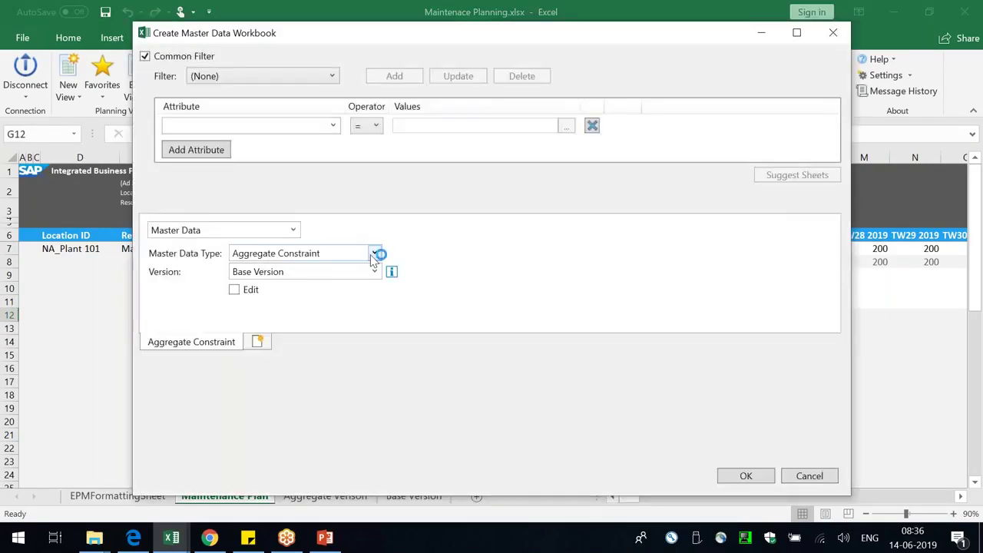
click(374, 253)
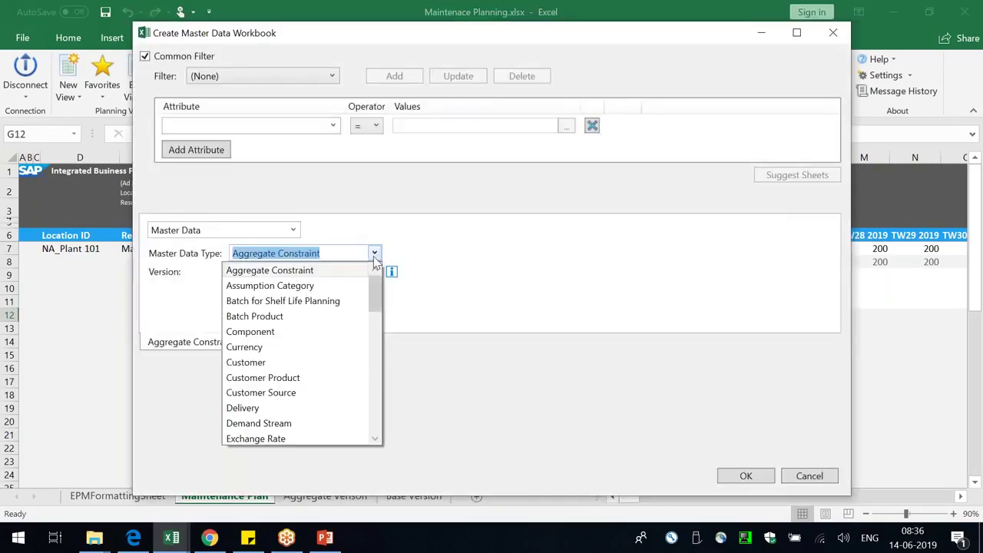
text(Maintenance Activity)
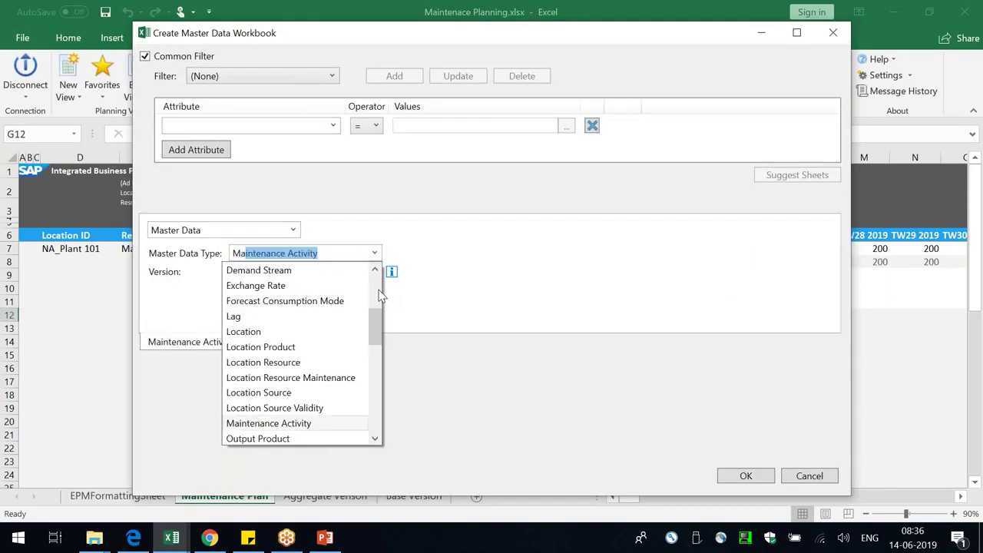
key(Return)
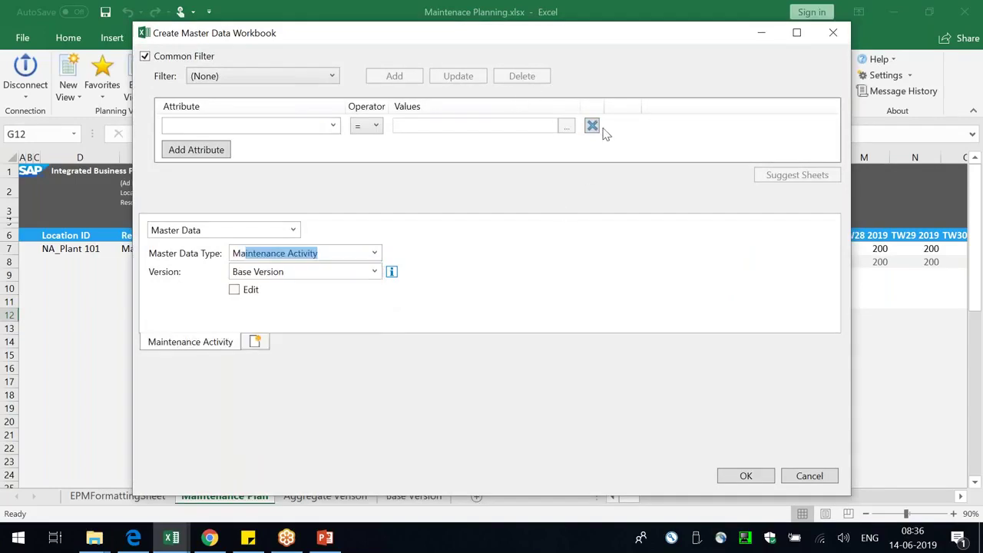
click(375, 273)
click(292, 302)
click(748, 478)
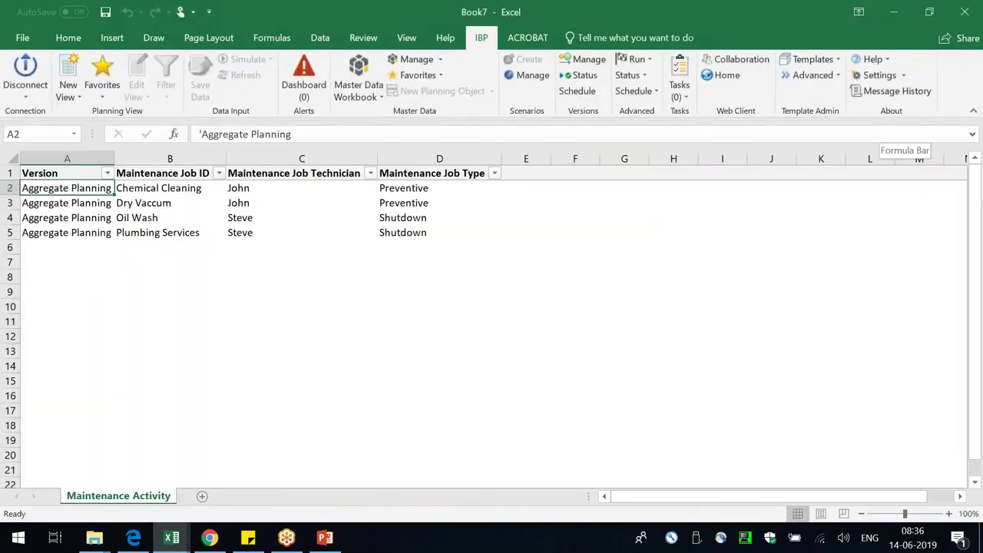
- Examine the Plumbing Services row in the Maintenance Activity master data and close that workbook
drag(149, 232, 399, 235)
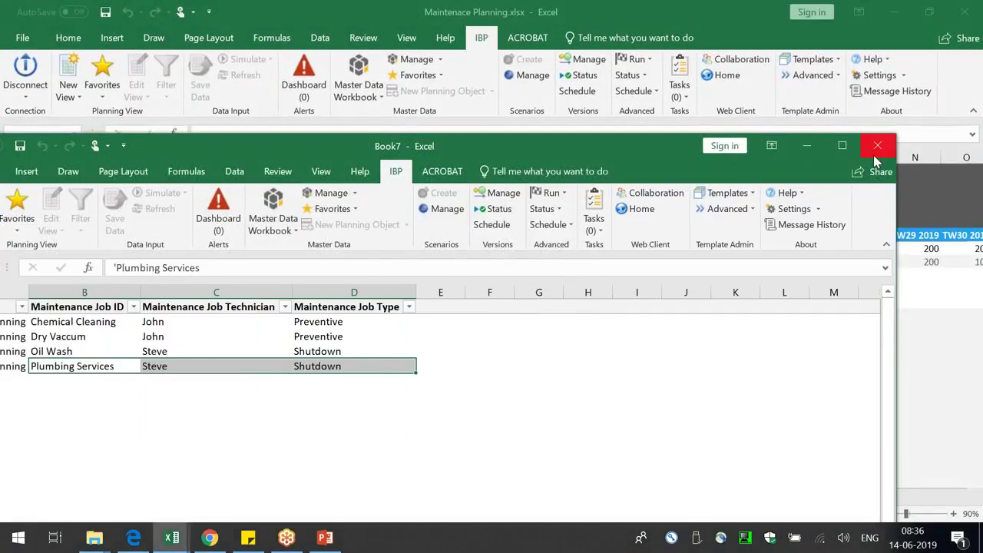
click(878, 146)
click(480, 288)
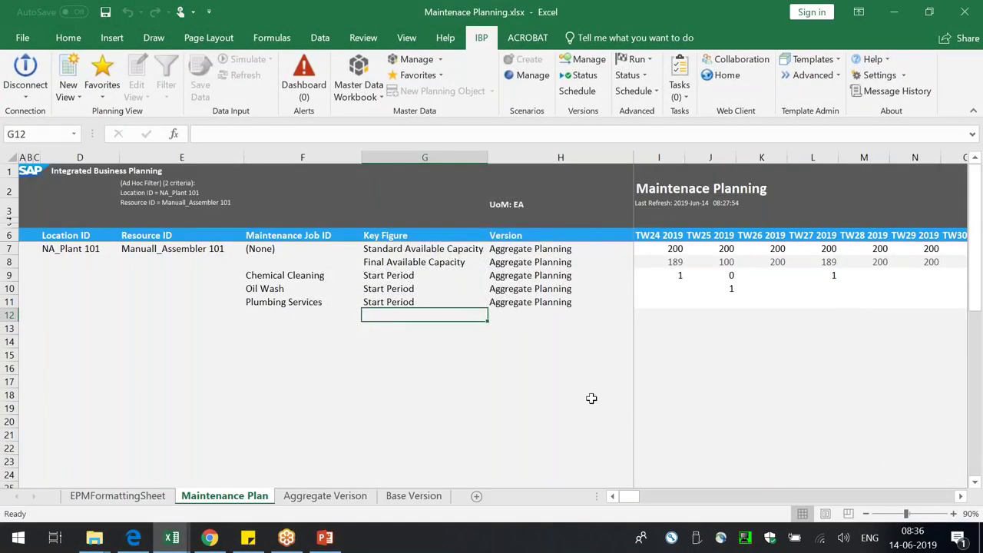
- Review the version job status list again and open the settings for scheduling a version copy
drag(584, 381, 584, 368)
drag(487, 158, 492, 157)
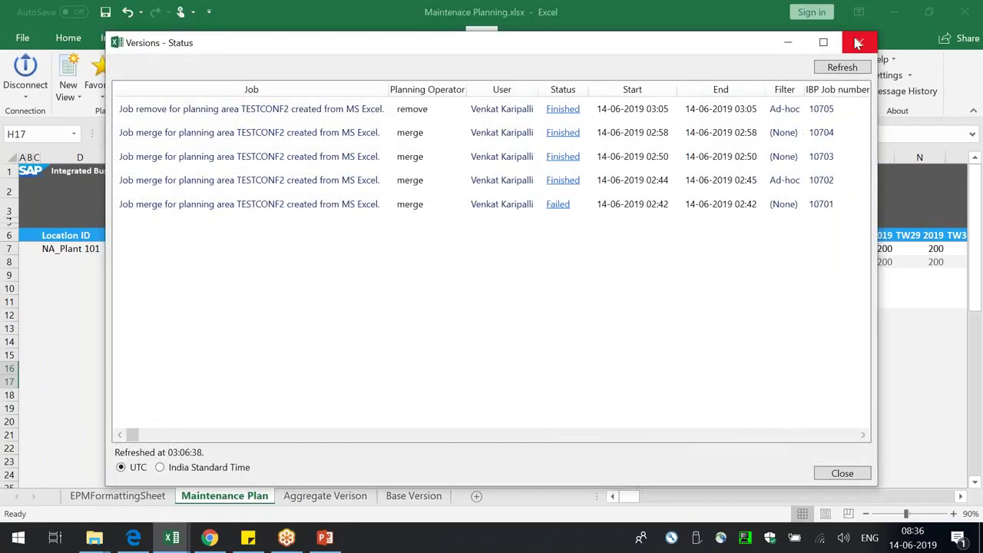
click(858, 42)
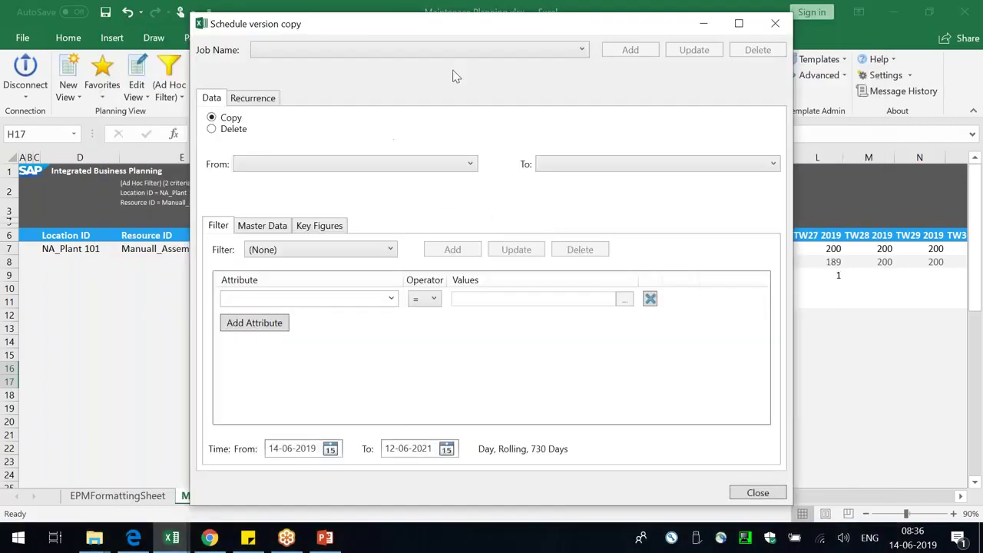
- Close the version copy scheduling settings and check the key figure configuration of planning area AKIBP100 in the Chrome browser
click(697, 39)
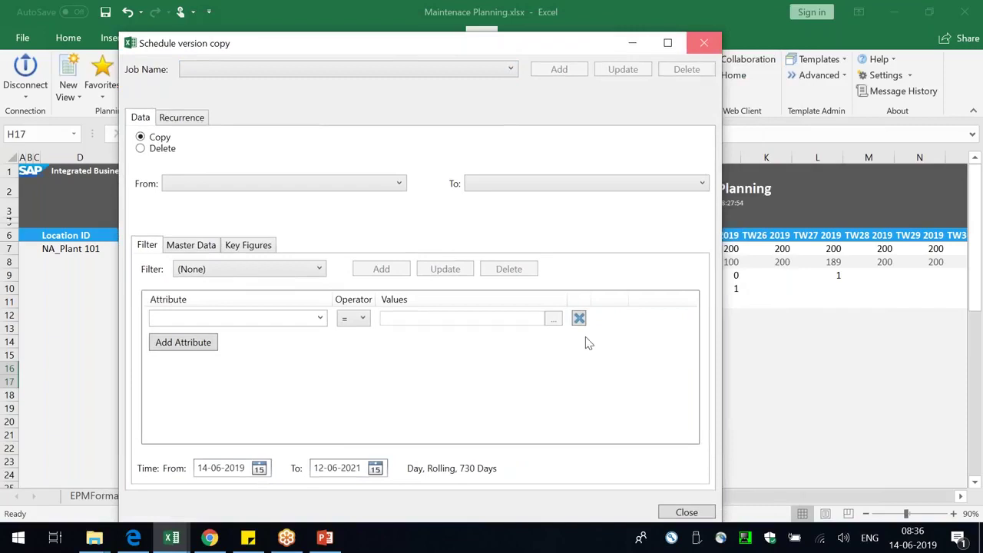
click(208, 537)
click(208, 537)
click(208, 537)
click(147, 8)
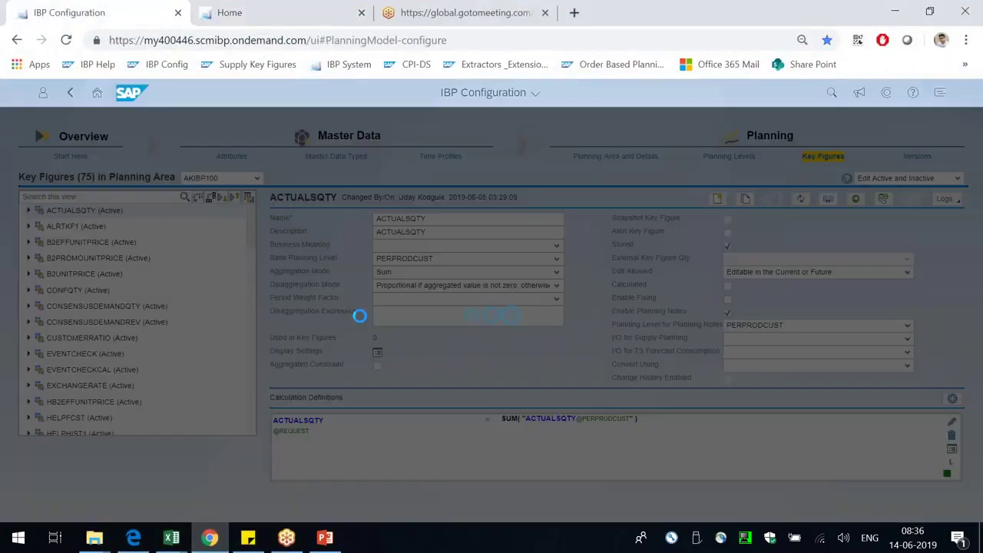
click(212, 539)
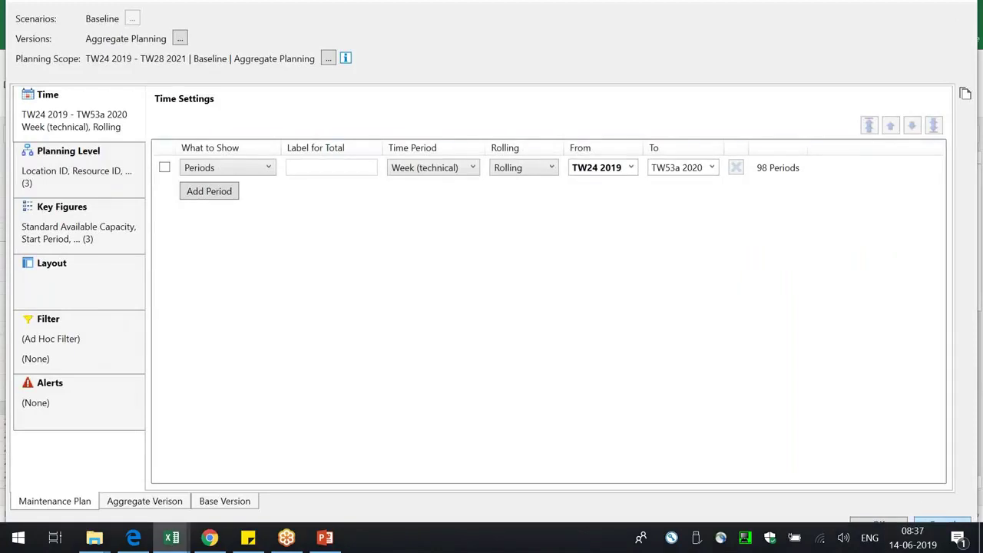
click(933, 525)
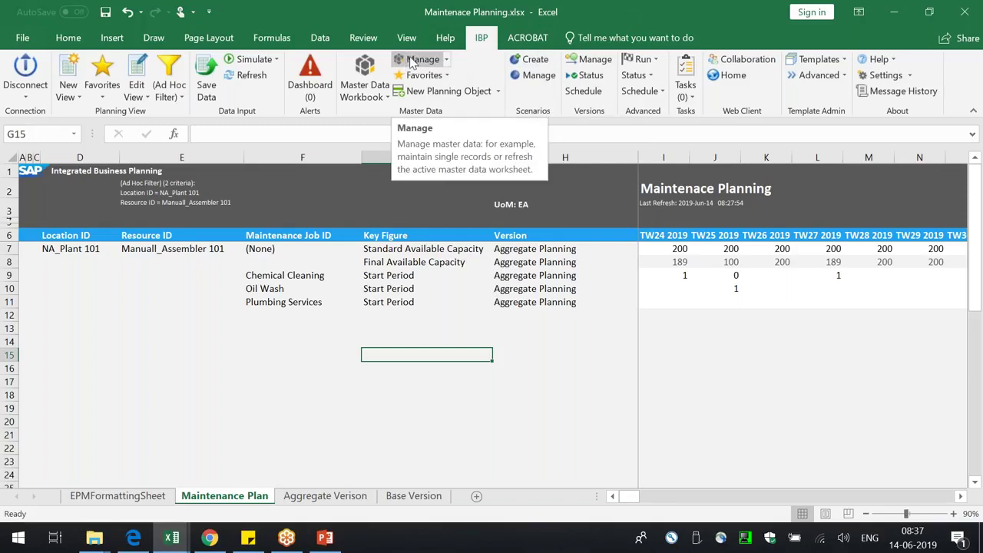
- Edit the Maintenance Plan view and remove Maintenance Job ID from its planning level
click(568, 353)
click(137, 85)
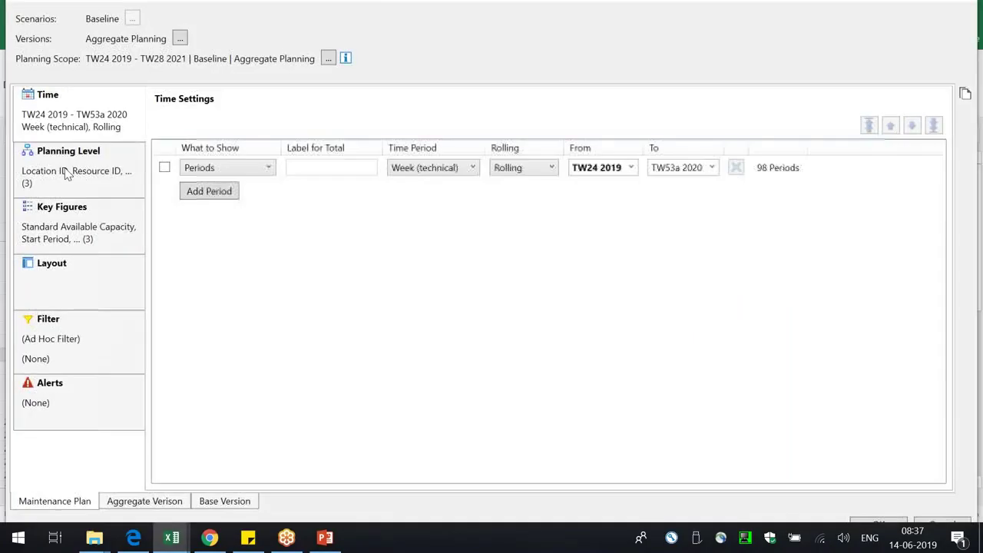
click(77, 163)
click(230, 186)
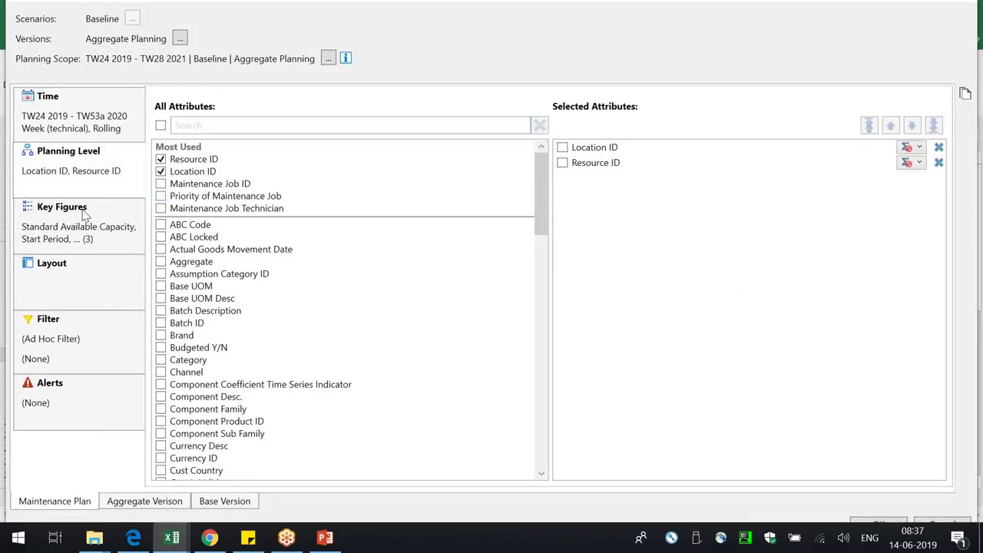
- Replace all selected key figures of the Maintenance Plan view with Over Time Required
click(85, 215)
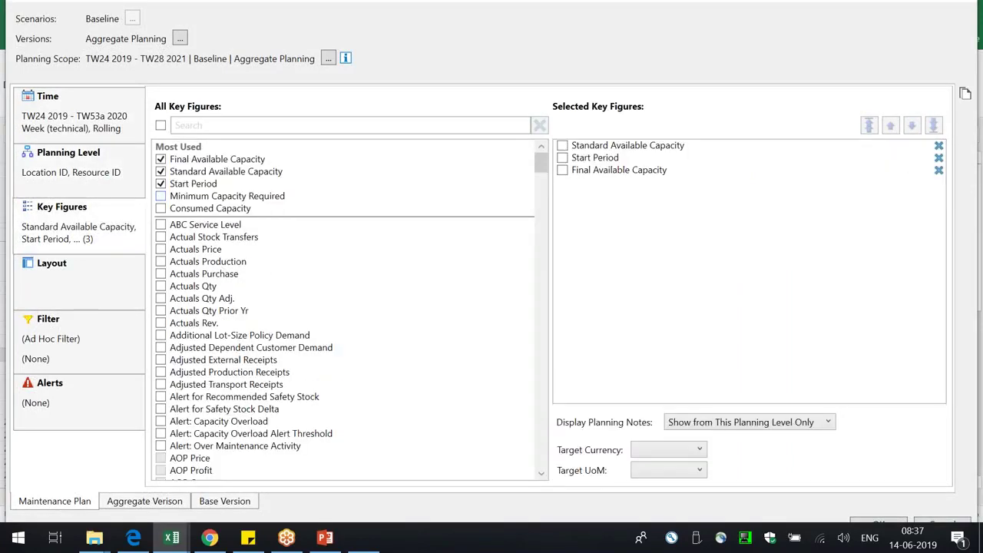
click(938, 146)
click(938, 147)
click(939, 147)
click(448, 126)
text(over)
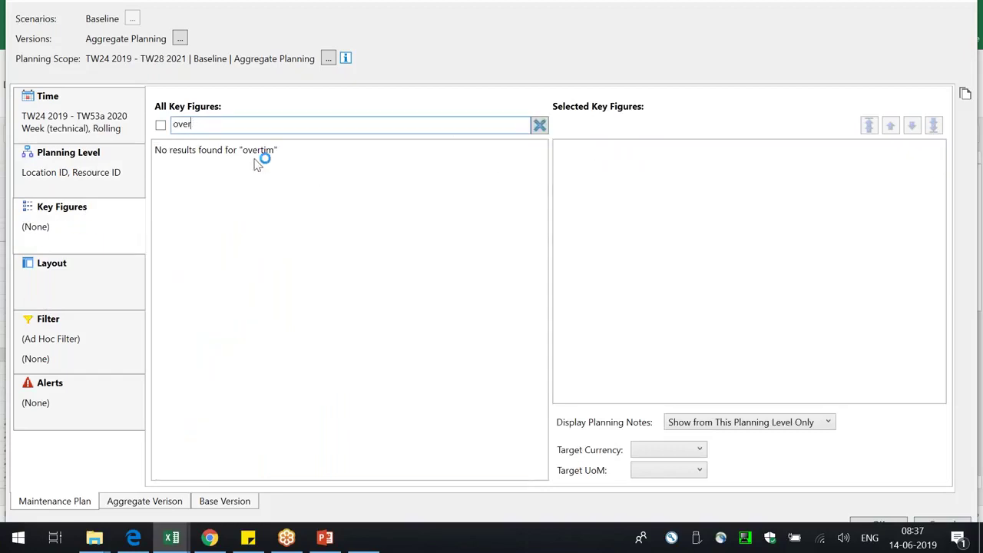
click(231, 259)
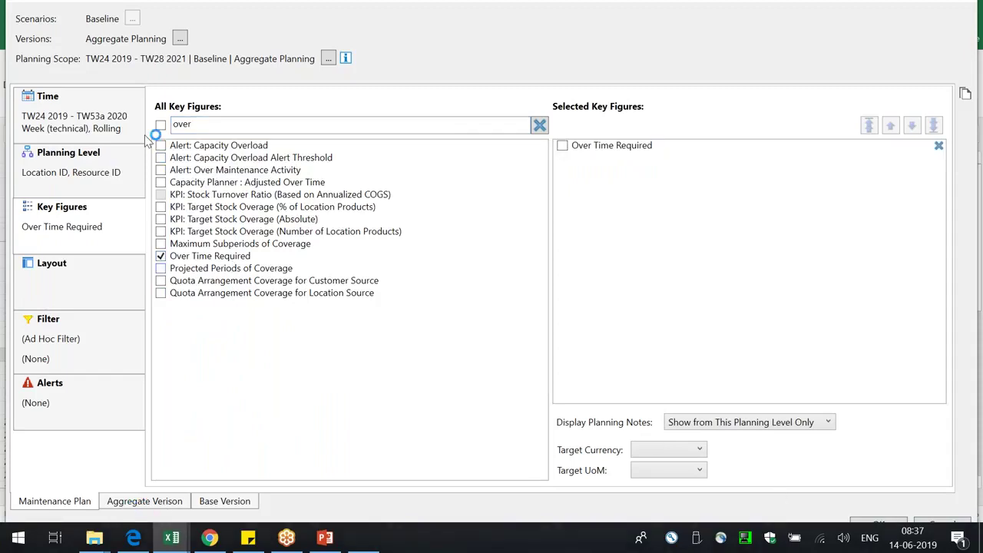
- Switch the Maintenance Plan view from Aggregate Planning to Base Version
click(180, 39)
click(434, 161)
click(502, 434)
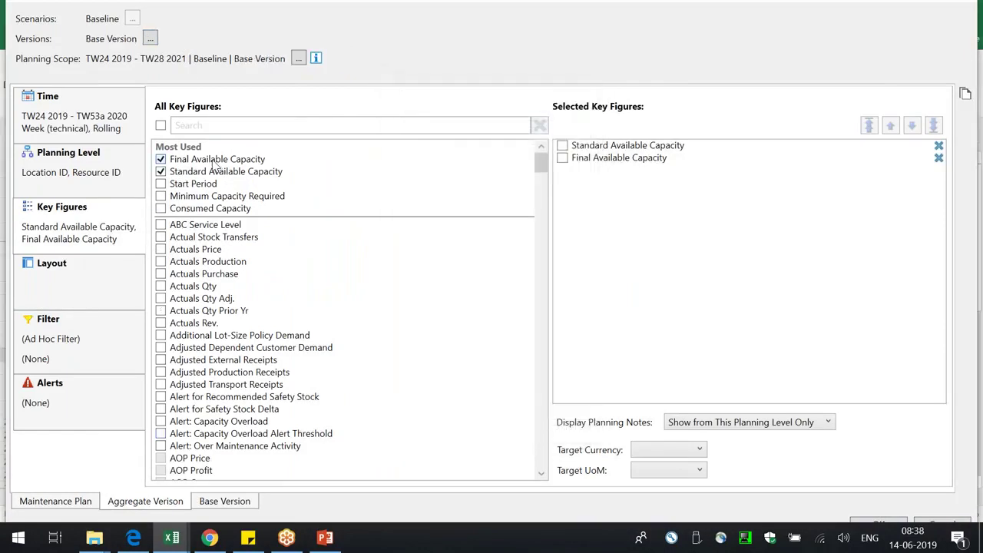
- Make Over Time Required the only key figure in the Aggregate Verison view
text(ov)
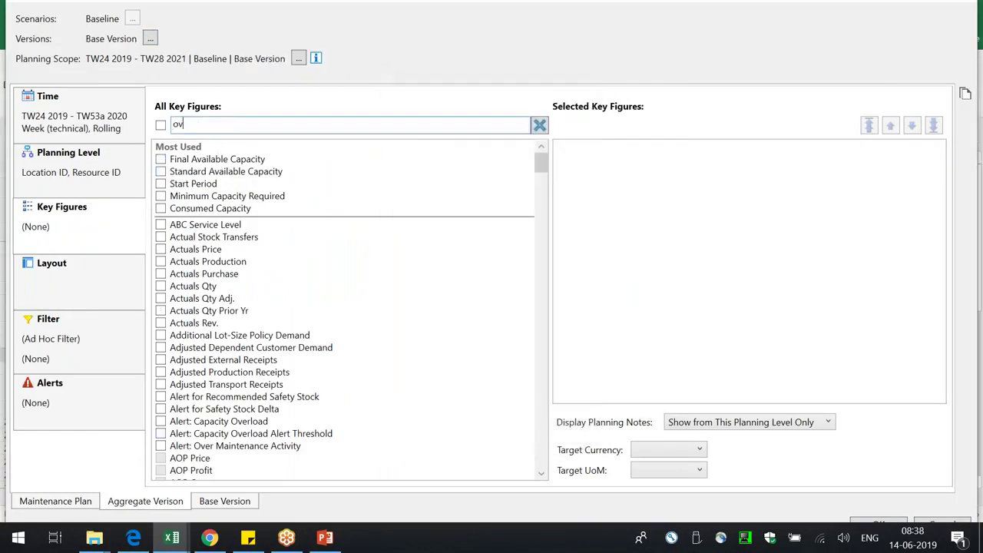
text(er)
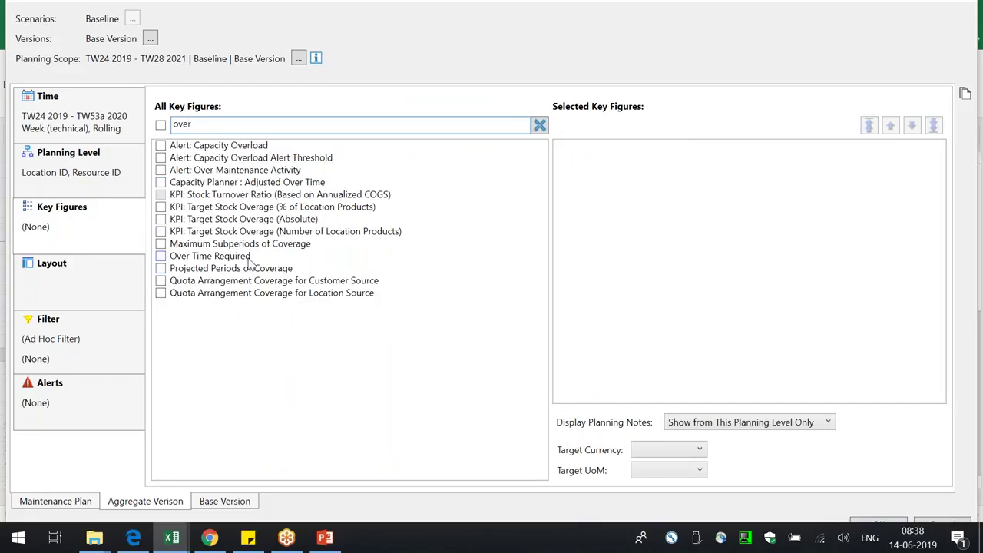
click(248, 257)
click(63, 498)
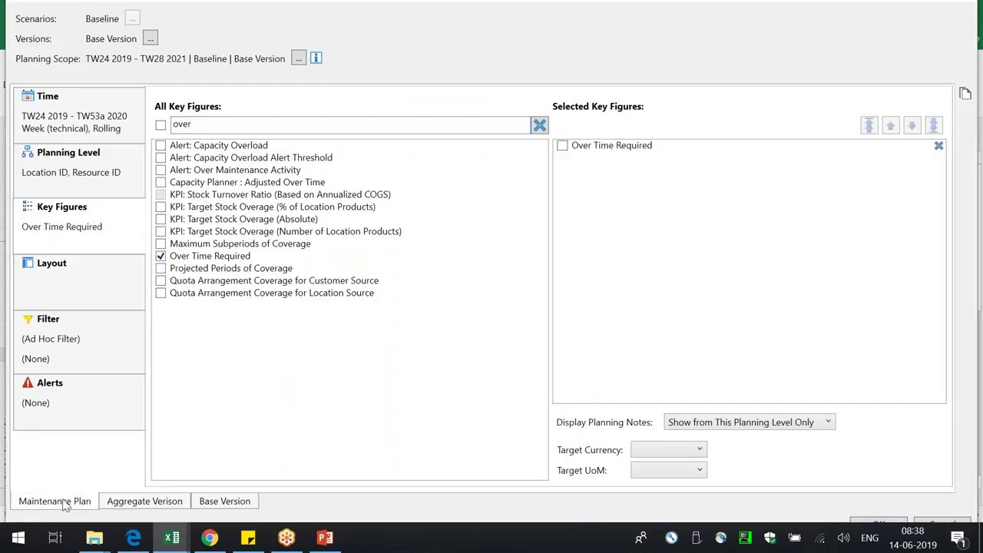
click(172, 501)
- Set the Aggregate Verison view to monthly periods starting JUN 2019 and apply the view changes despite the missing filter
click(84, 138)
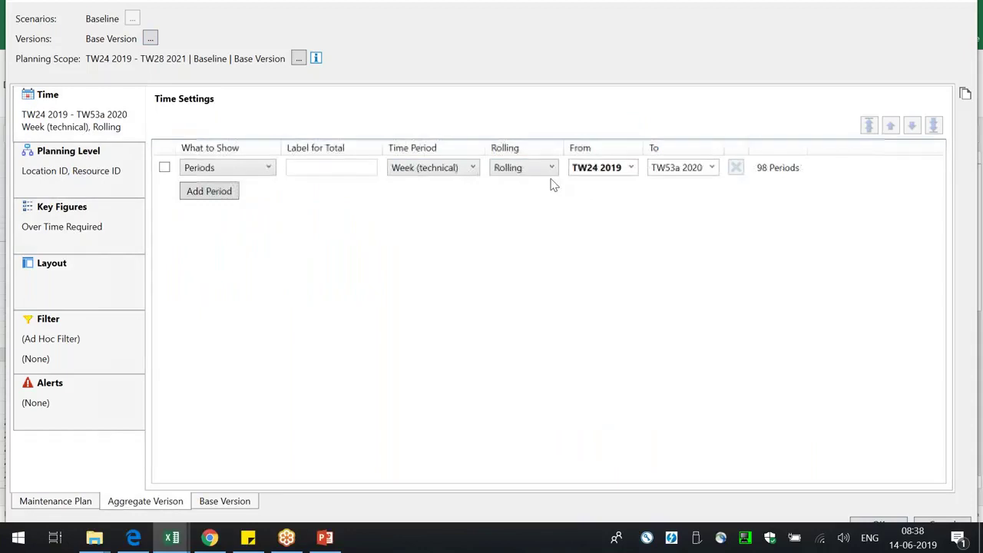
click(461, 168)
click(452, 231)
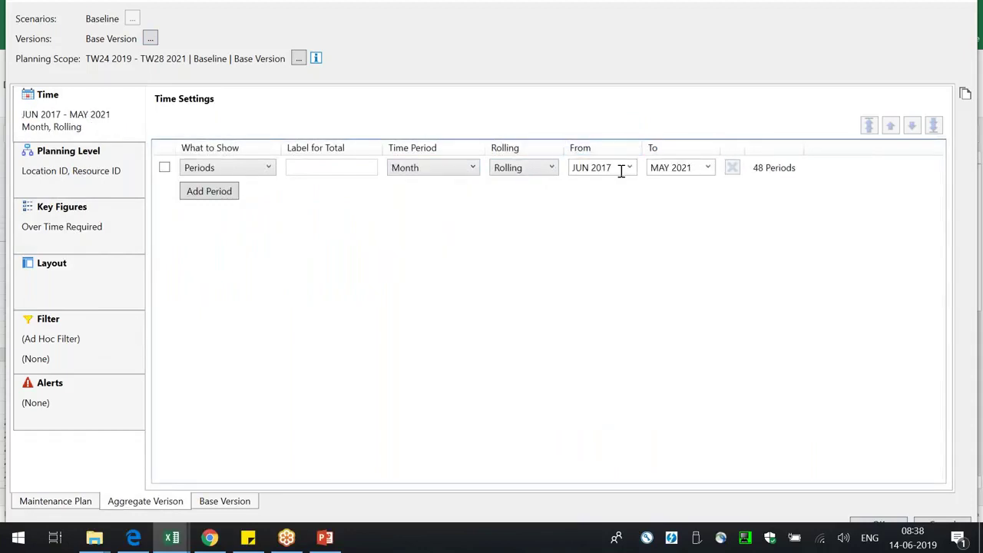
click(630, 168)
scroll(628, 273, down, 7)
scroll(628, 284, up, 1)
click(592, 276)
click(883, 525)
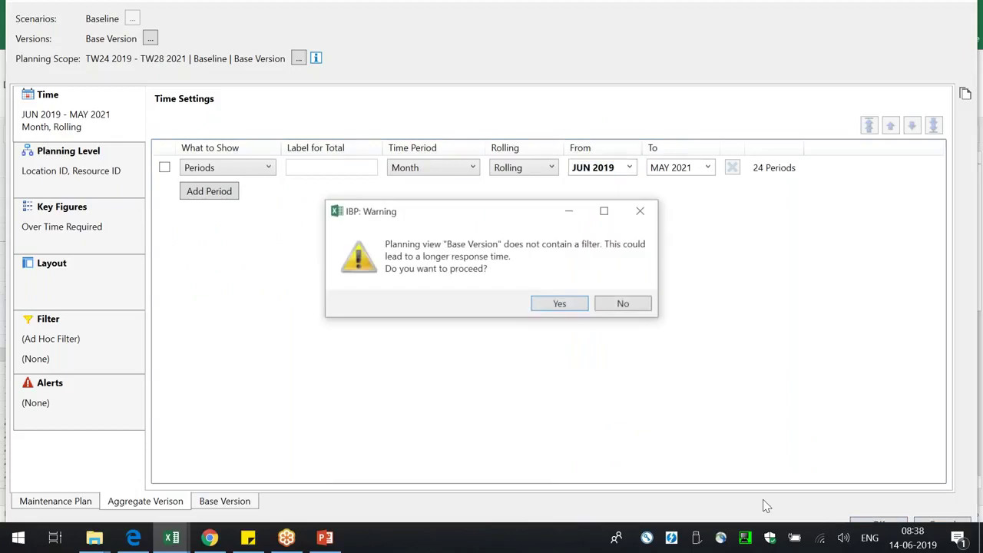
click(559, 304)
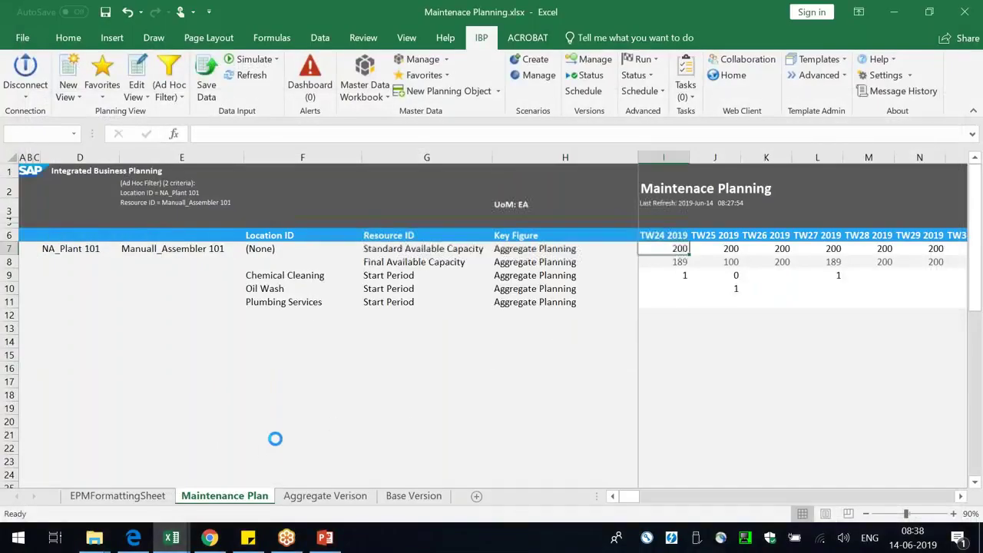
- Return to the Maintenance Plan sheet and narrow its Location ID column
click(134, 497)
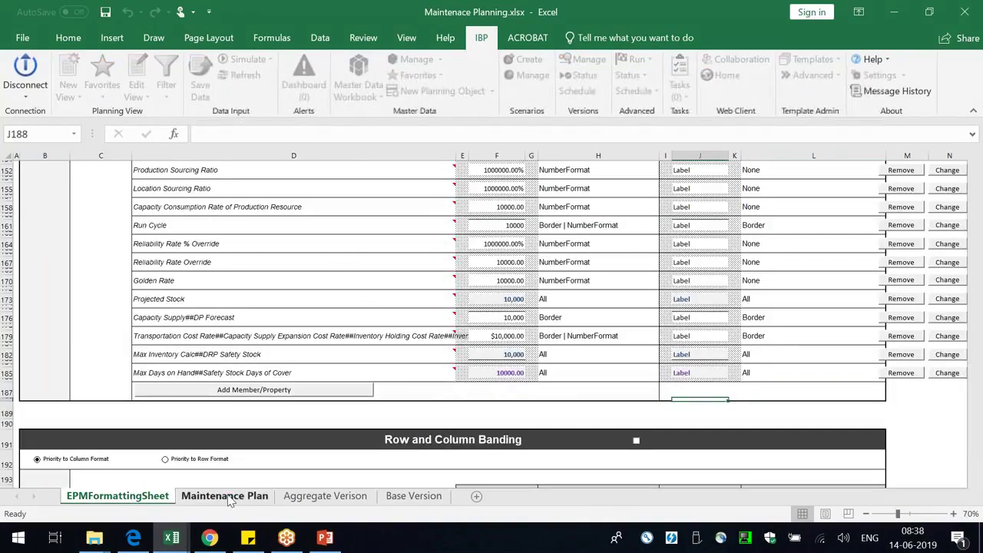
click(225, 498)
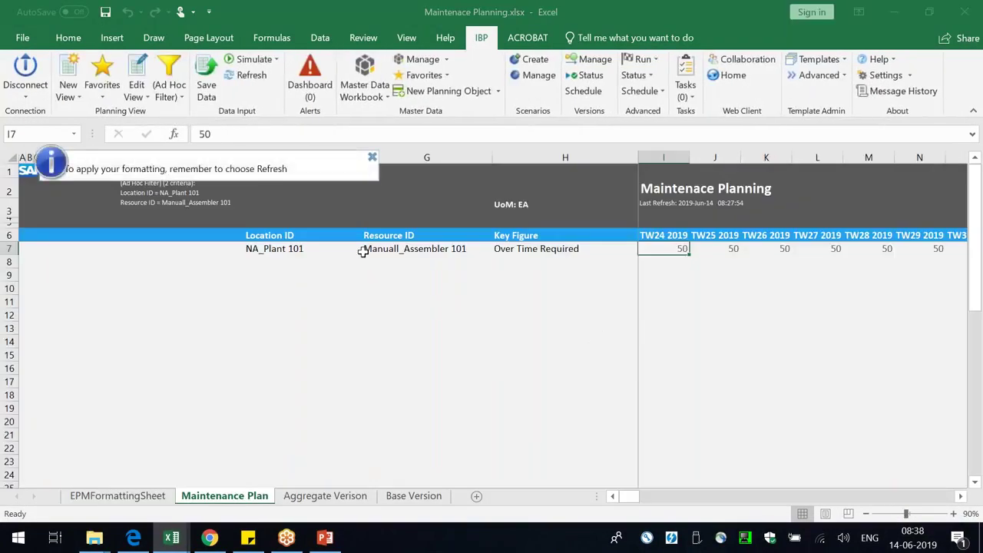
click(344, 355)
click(425, 261)
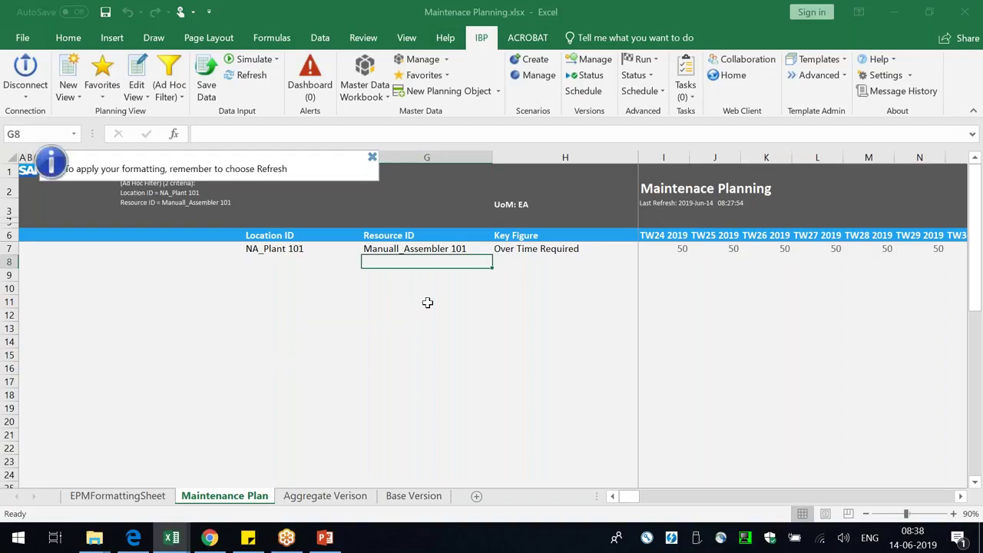
drag(361, 158, 323, 158)
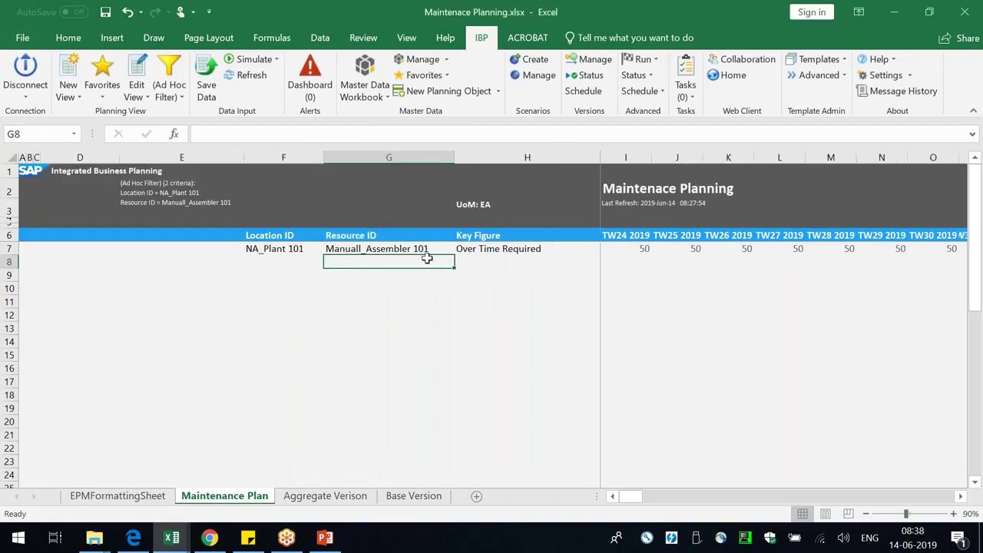
- Enter 100 as the Over Time Required of Manuall_Assembler 101 for TW29 2019
click(424, 250)
click(492, 248)
click(649, 251)
click(746, 250)
key(Right)
key(Right)
key(Right)
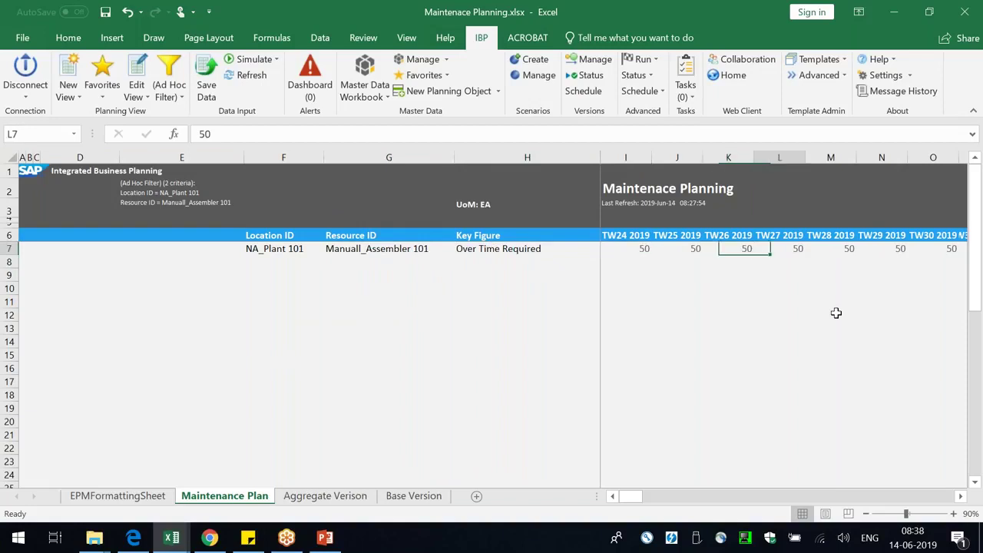
text(100)
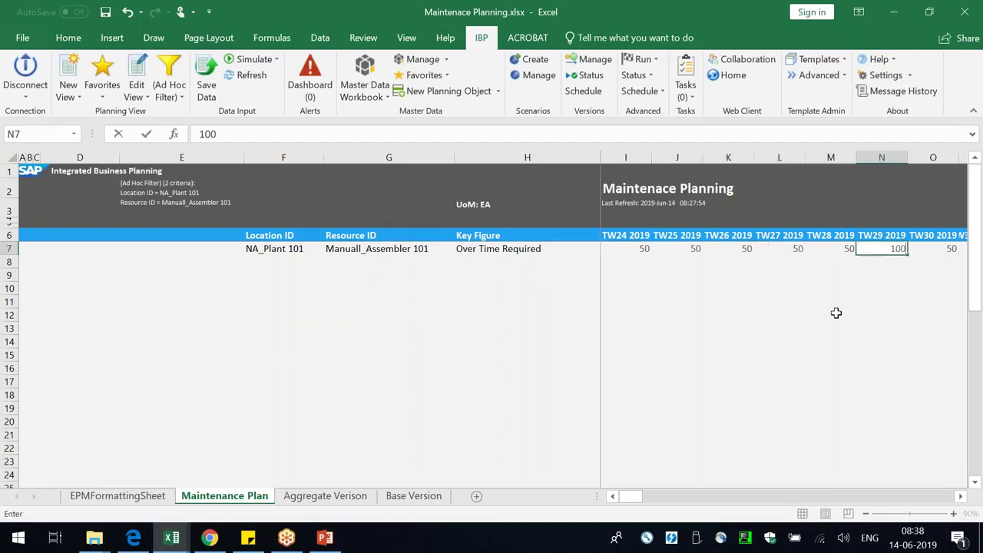
click(836, 350)
- Fix the TW29 2019 overtime cell and save the data
click(885, 249)
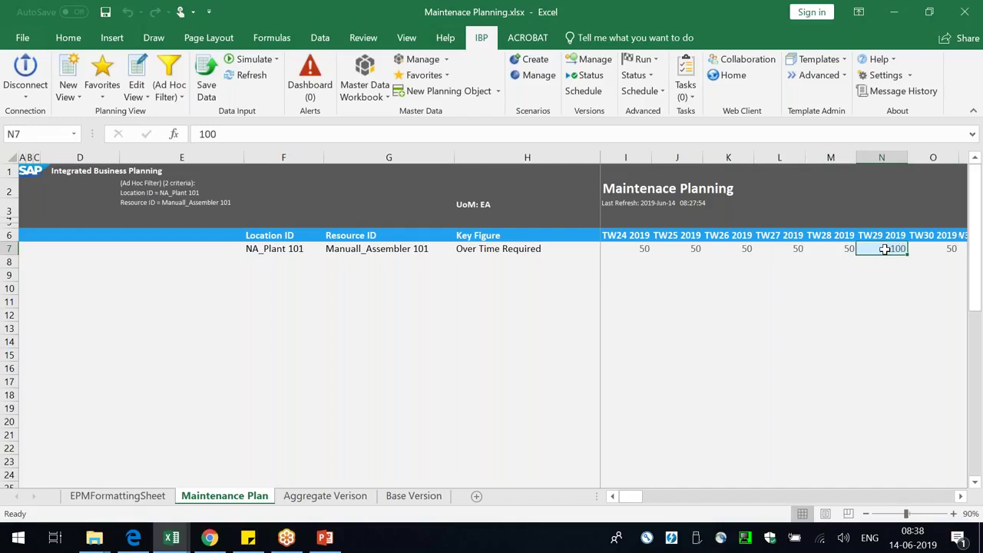
right_click(886, 248)
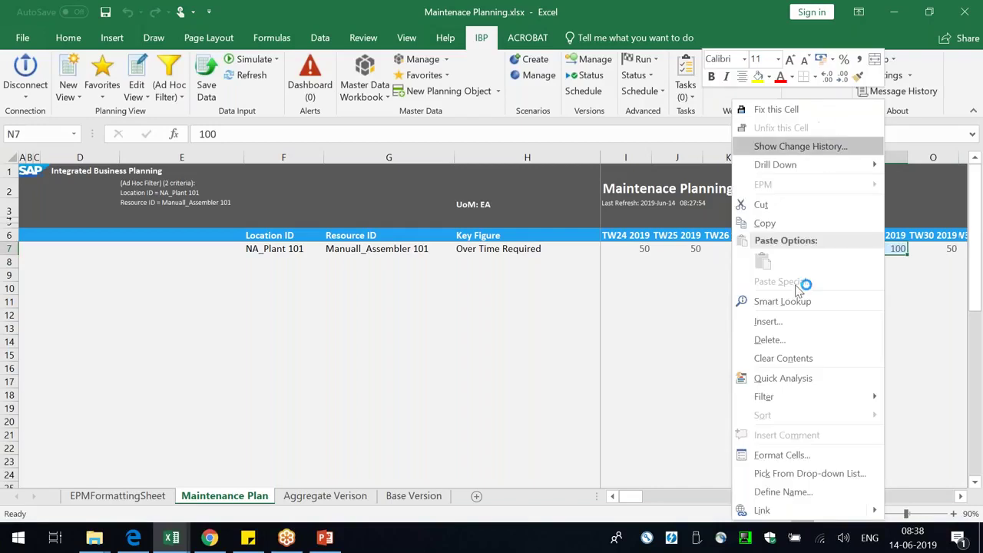
click(760, 109)
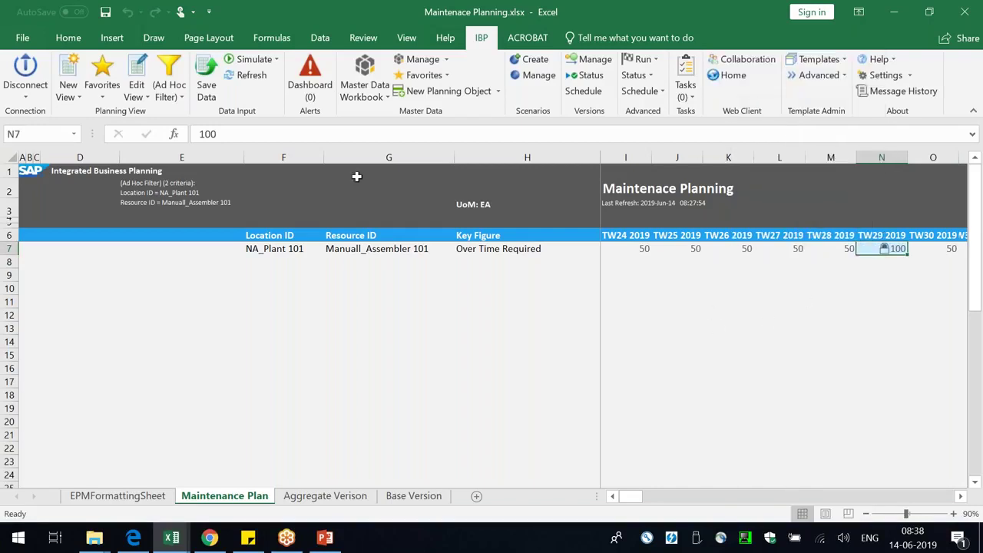
click(206, 77)
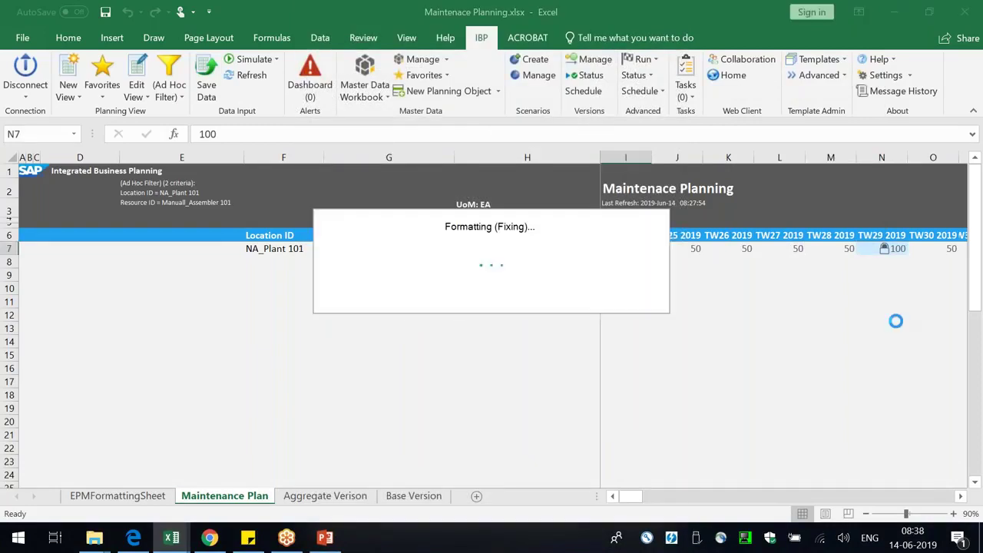
- Narrow the Key Figure column and widen the TW29 2019 column on the Maintenance Plan sheet
click(906, 253)
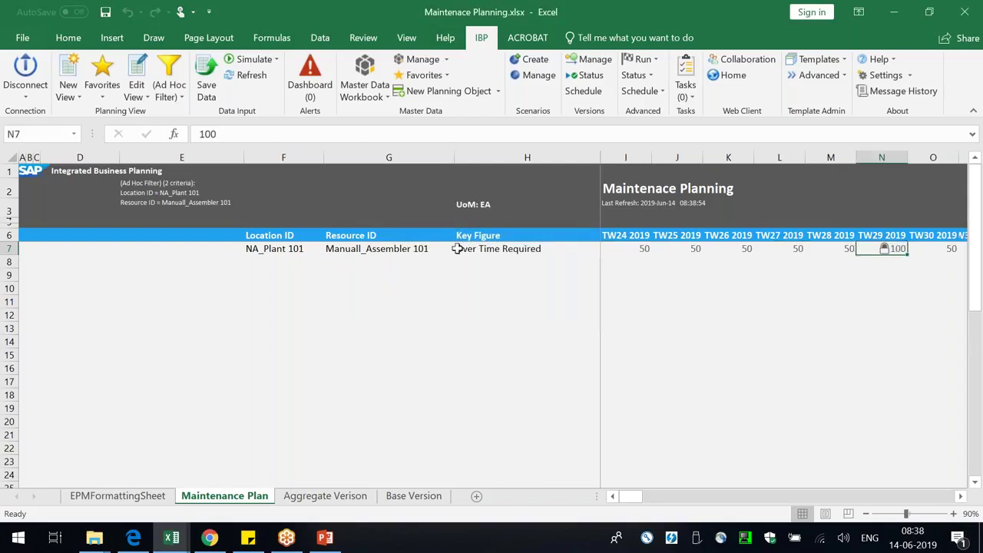
drag(594, 158, 558, 160)
click(736, 381)
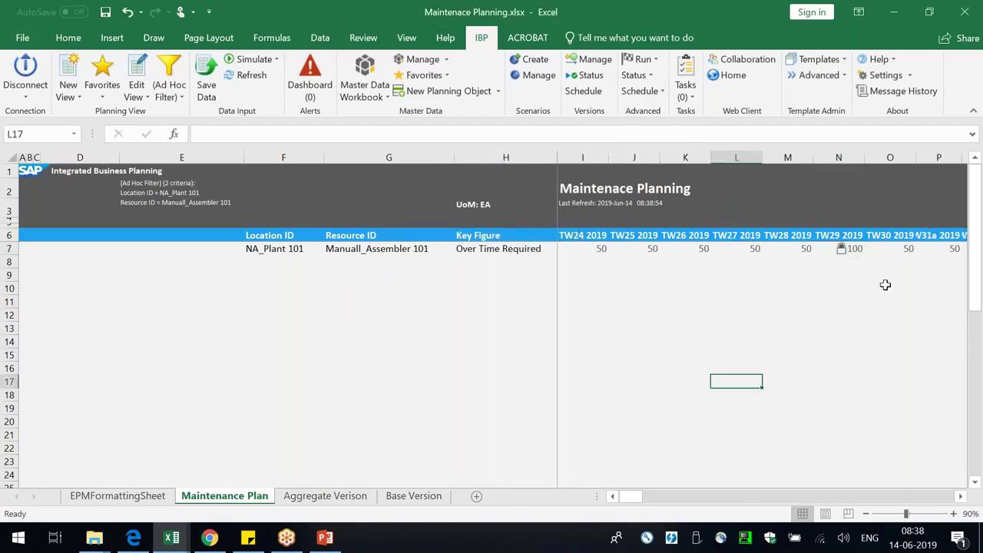
drag(867, 159, 878, 159)
click(845, 315)
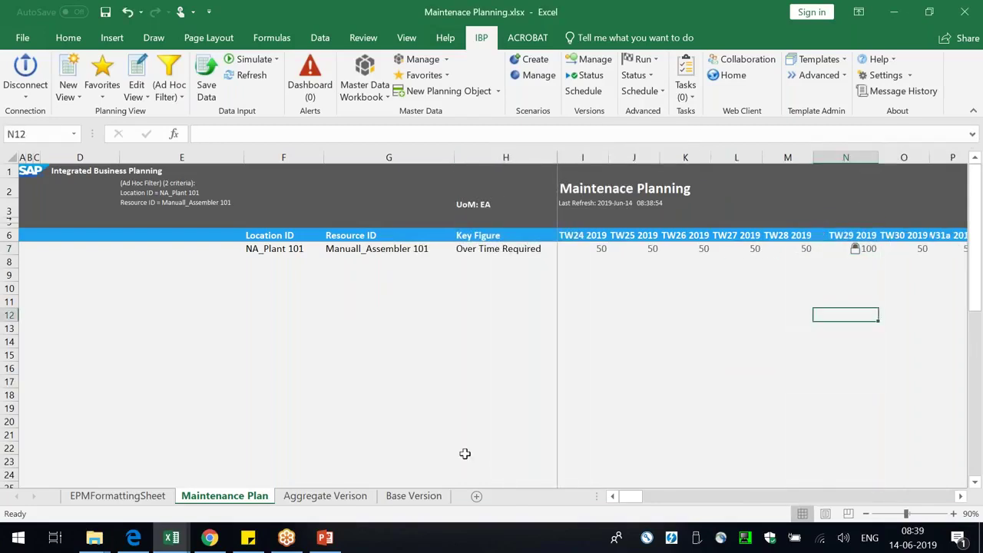
- Set the JUL 2019 Over Time Required to 1000 on the Aggregate Verison sheet, save the data and recheck that cell
click(353, 500)
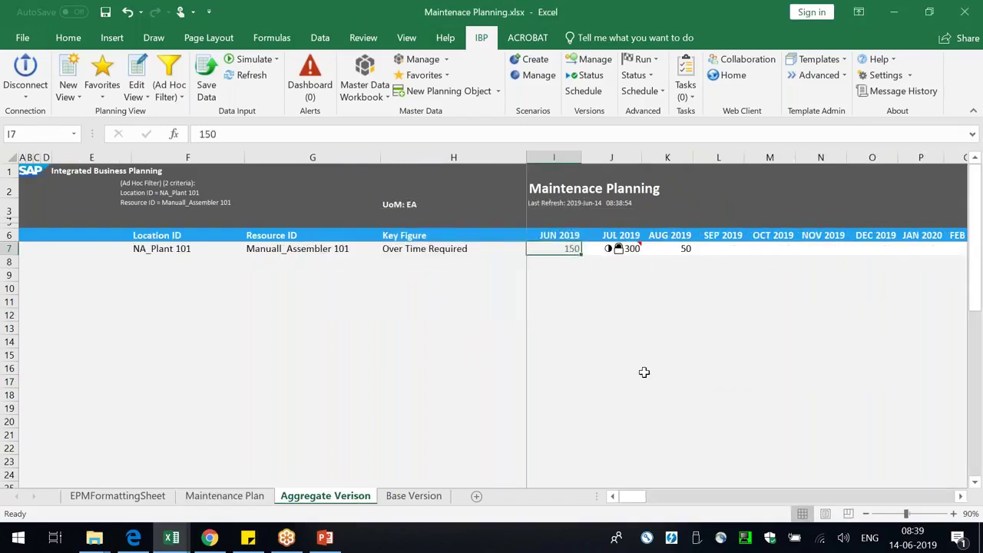
click(613, 248)
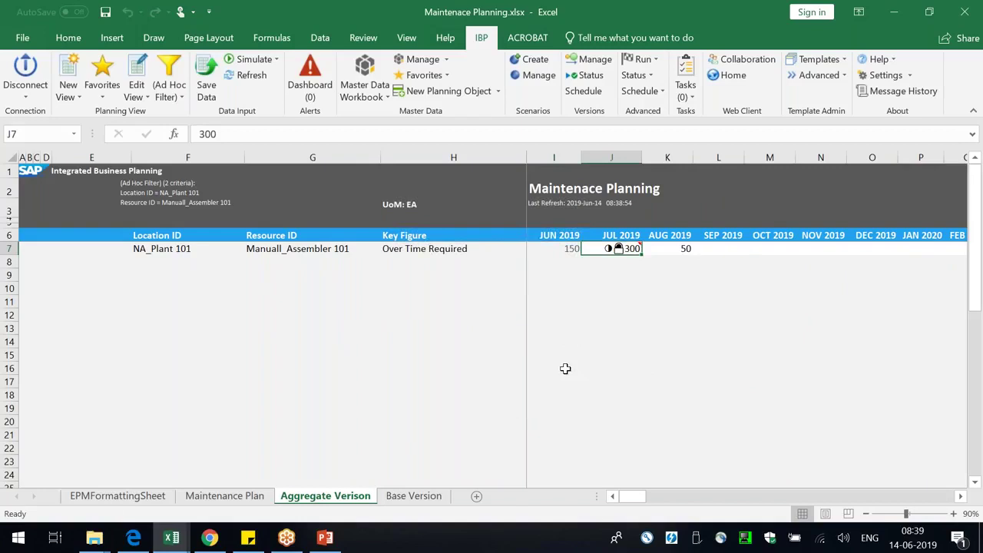
mouse_move(618, 248)
text(10)
key(Return)
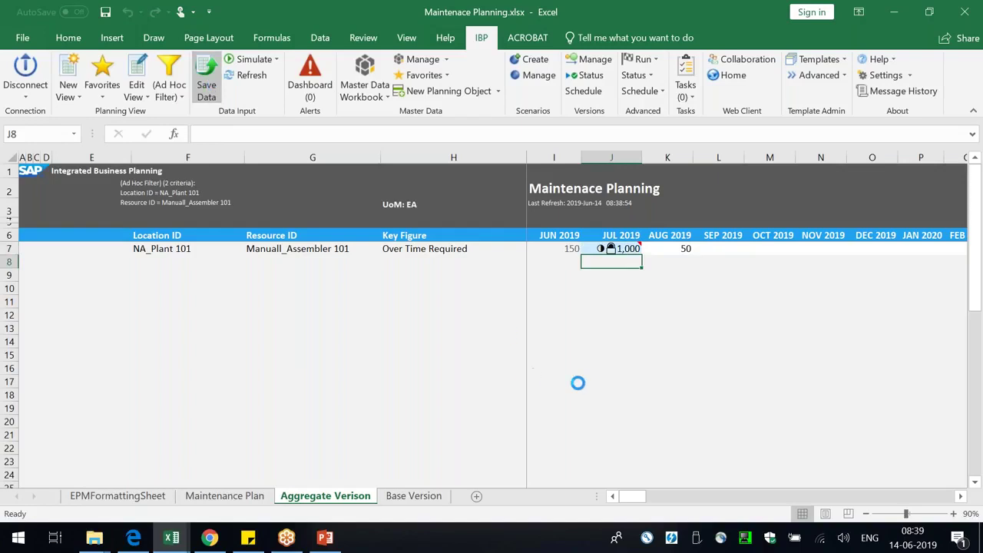
click(577, 521)
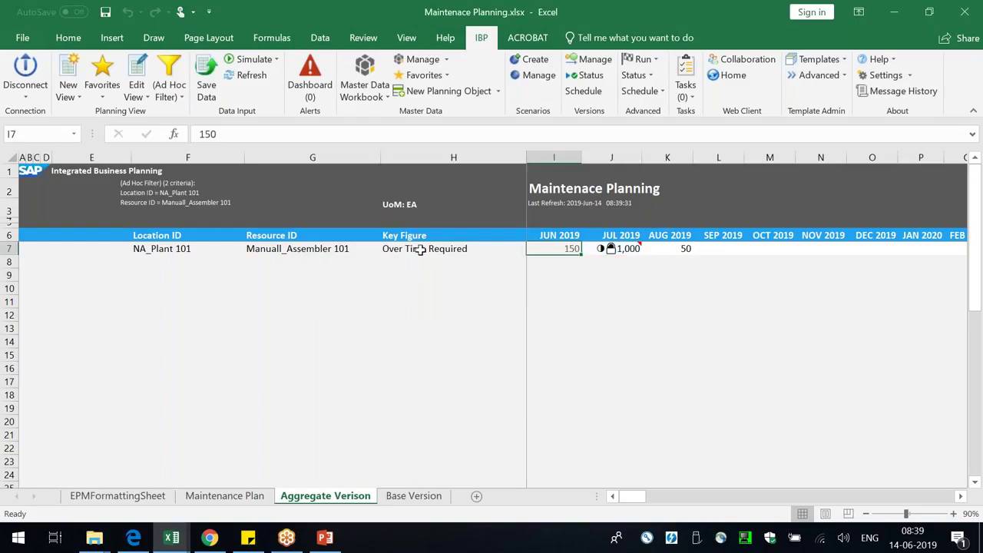
click(420, 249)
click(627, 248)
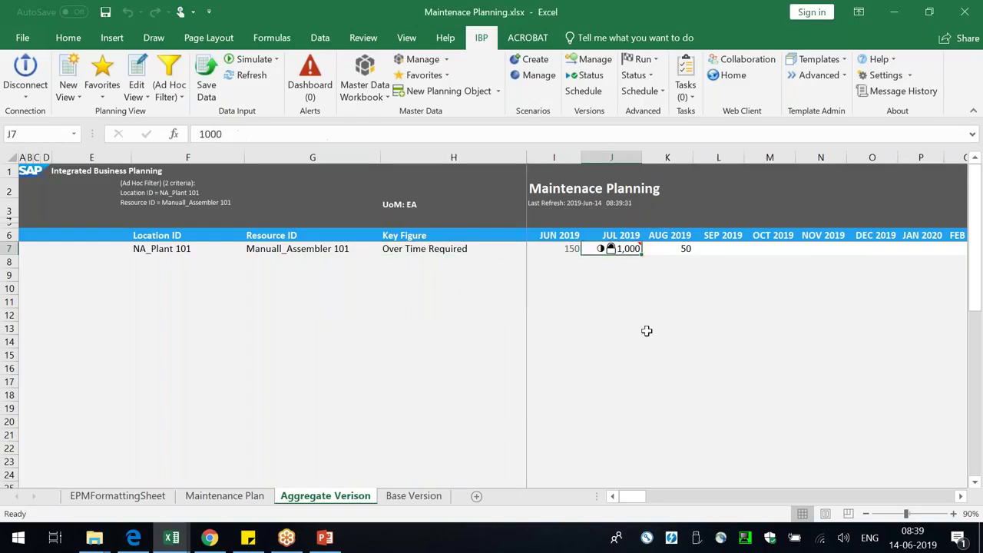
- On the Maintenance Plan sheet, select the TW27 to TW31a 2019 Over Time Required values to check their sum against the July aggregate
click(275, 252)
click(192, 251)
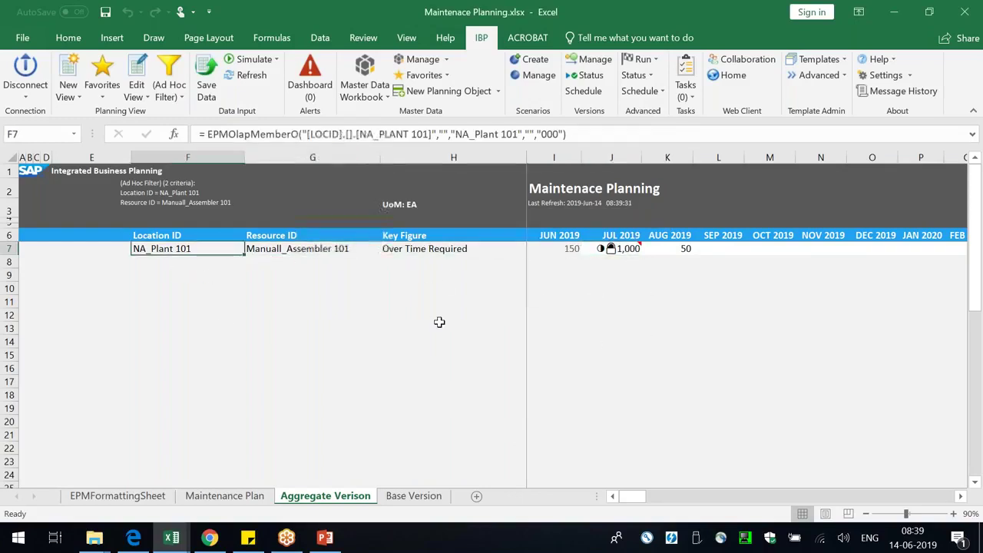
click(246, 496)
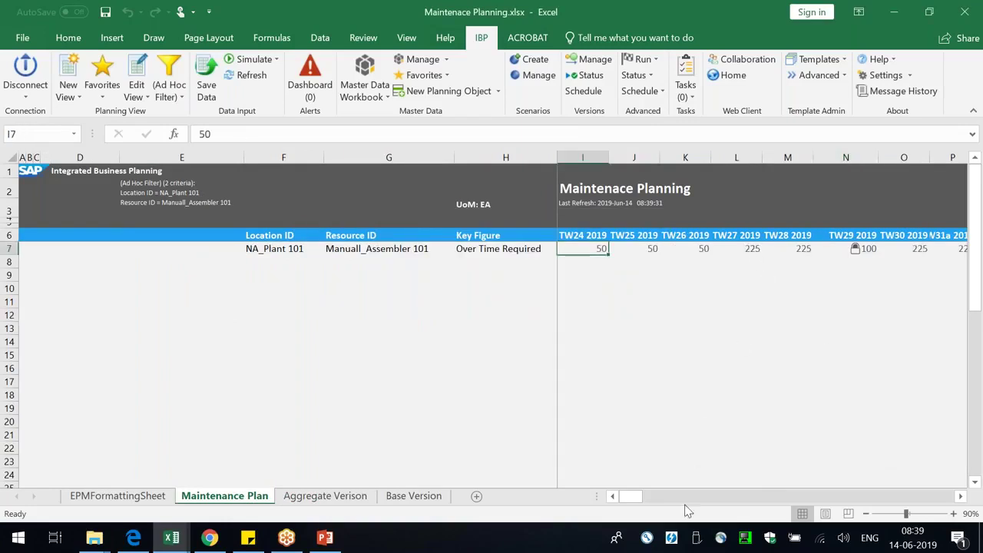
click(960, 496)
click(960, 497)
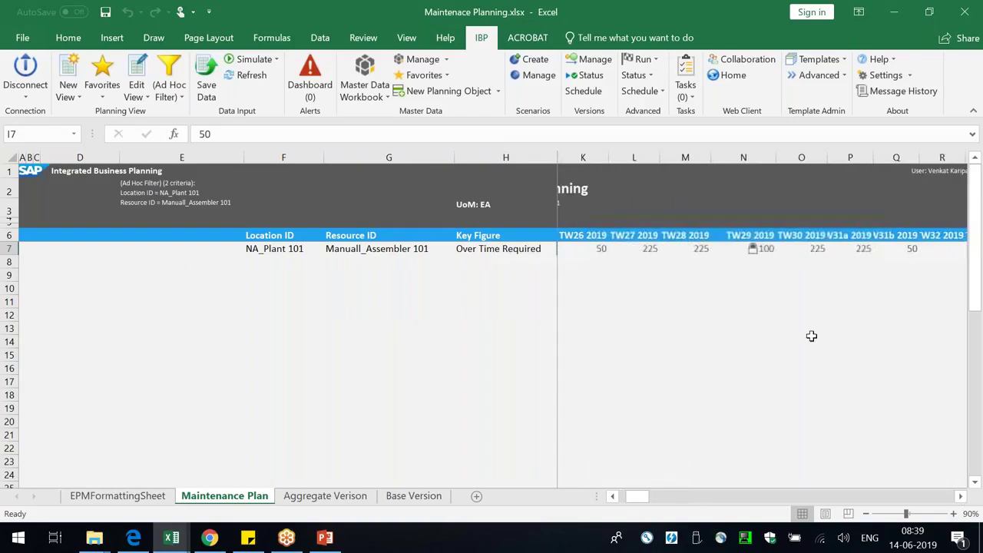
click(771, 248)
drag(647, 247, 854, 249)
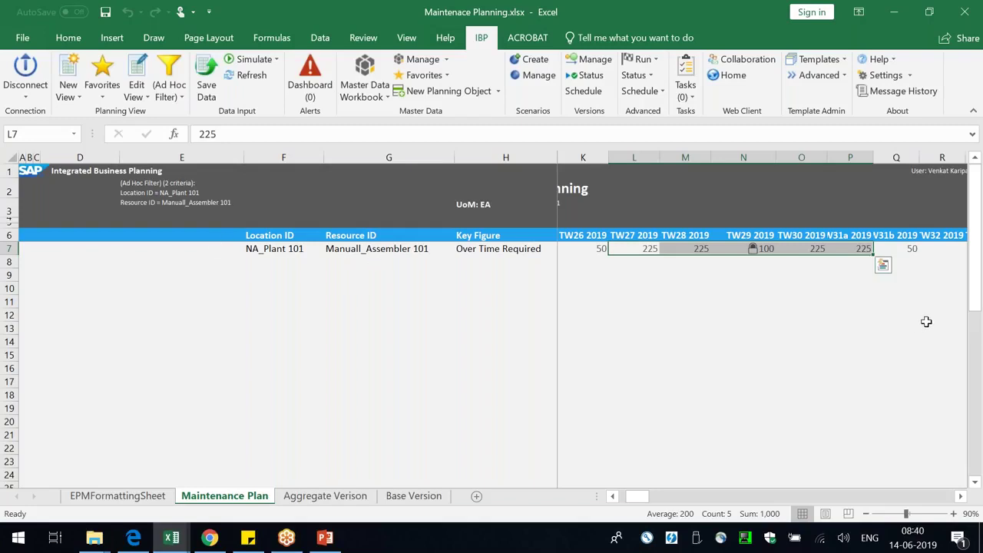
- Widen the TW31a 2019 column and step through the Over Time Required values from TW29 back to TW24 2019
drag(875, 156, 882, 157)
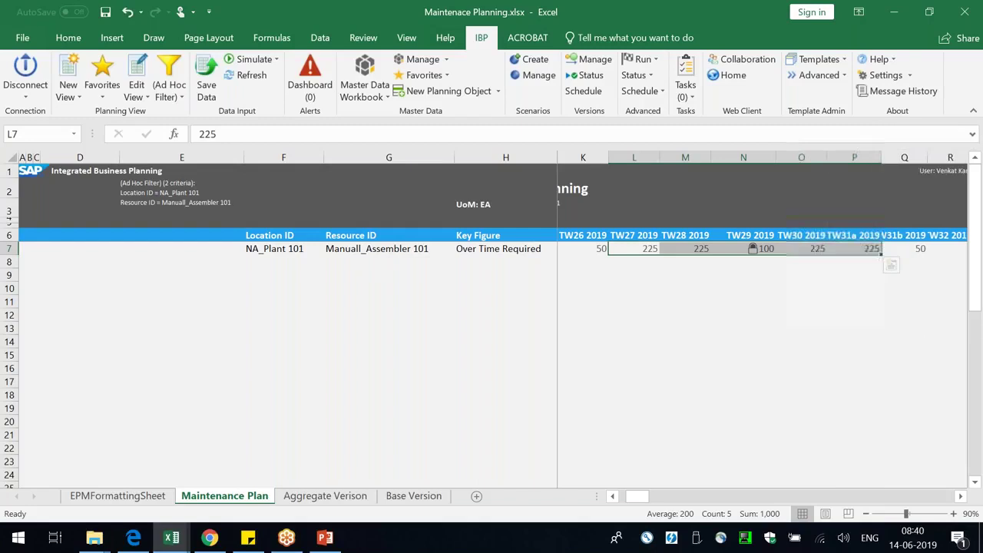
click(742, 408)
click(735, 157)
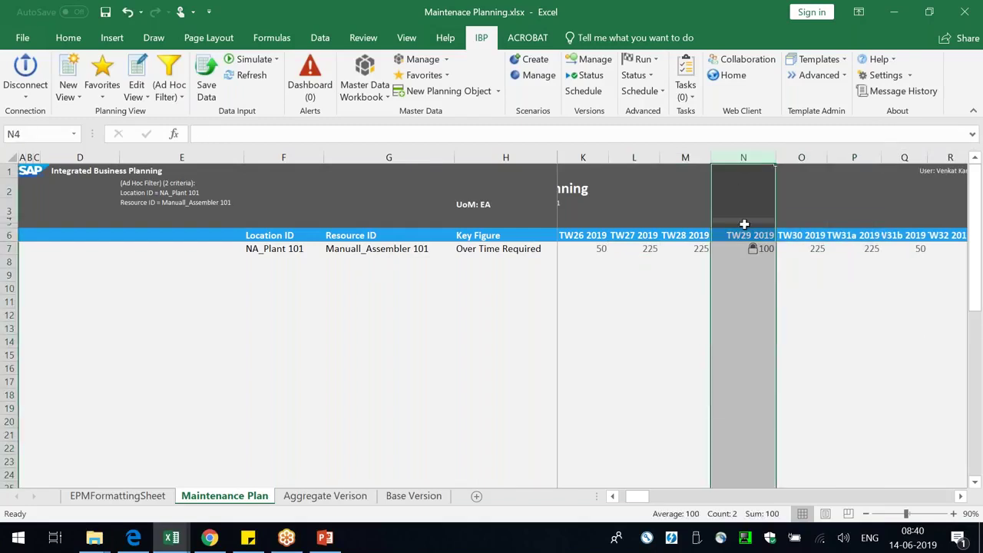
click(742, 303)
key(Up)
key(Up)
key(Up)
key(Up)
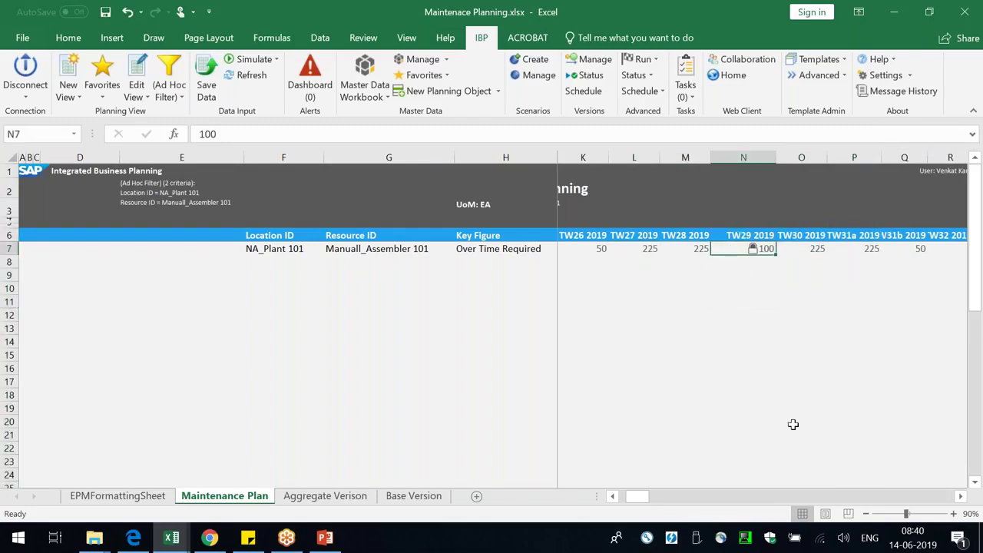
key(Left)
key(Left)
key(Left)
key(Left)
key(Left)
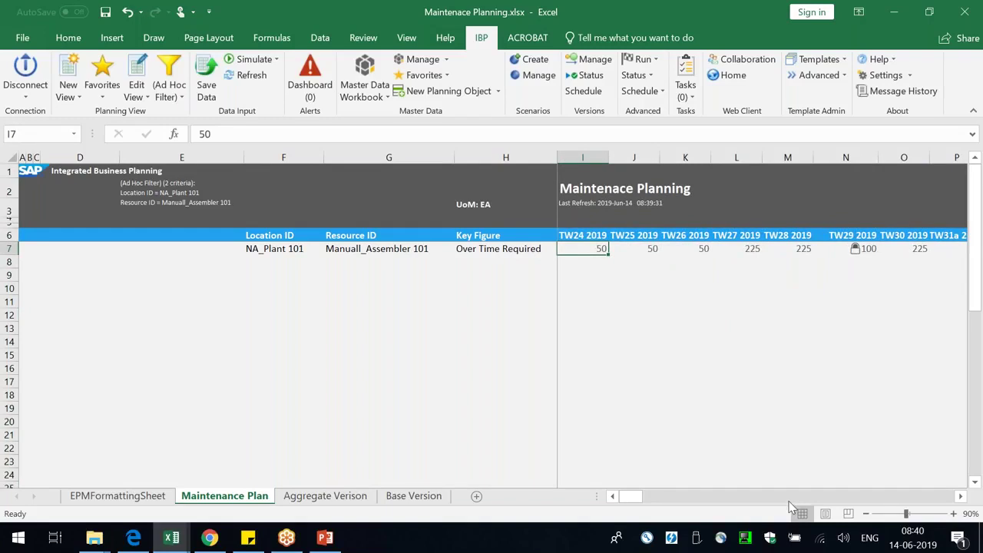
- Switch to the Version Scenario Comparision presentation in PowerPoint and dismiss the Lenovo System Update prompt
click(247, 538)
click(210, 538)
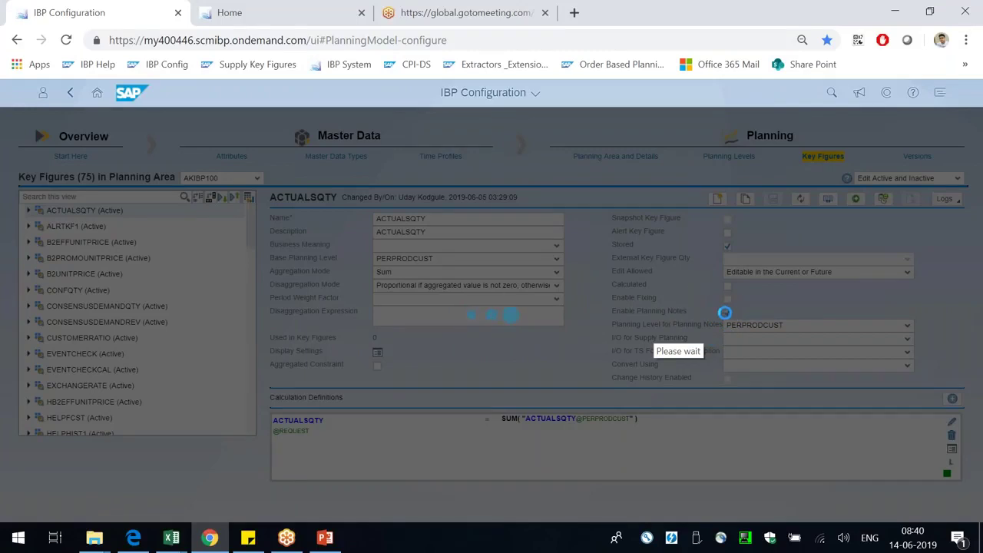
click(325, 538)
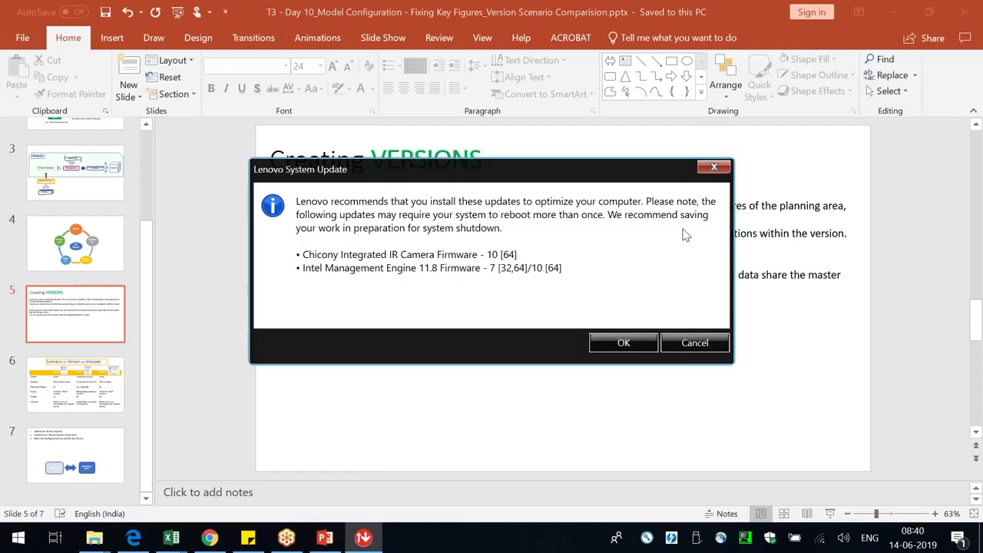
click(695, 345)
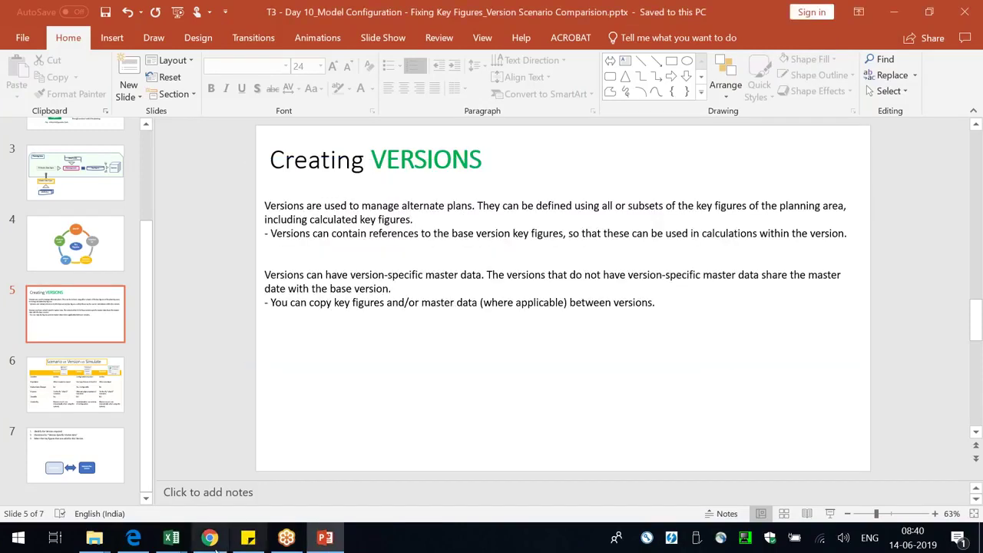
click(209, 538)
click(325, 537)
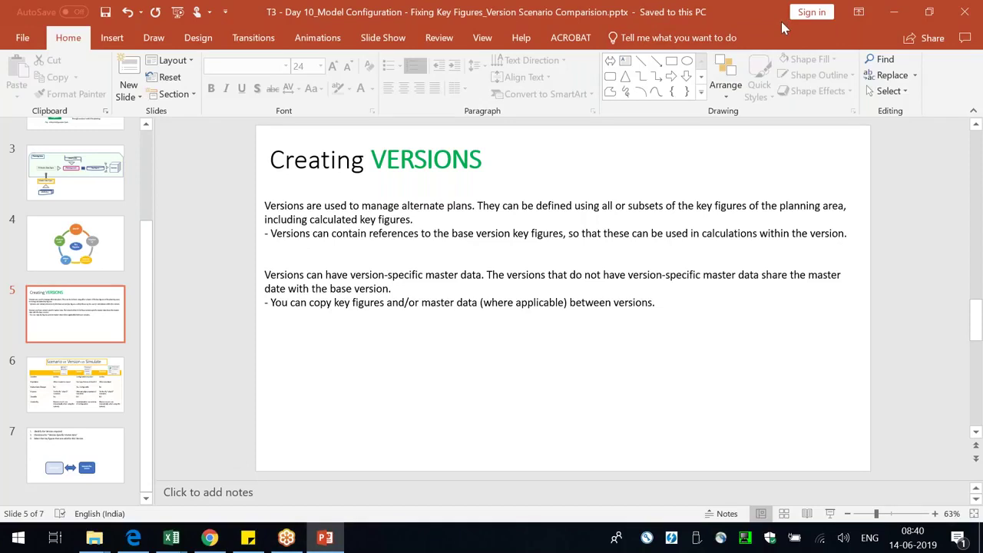
- Show the Scenario vs Version vs Simulate comparison slide full screen, review it and leave the slide show
scroll(753, 176, down, 1)
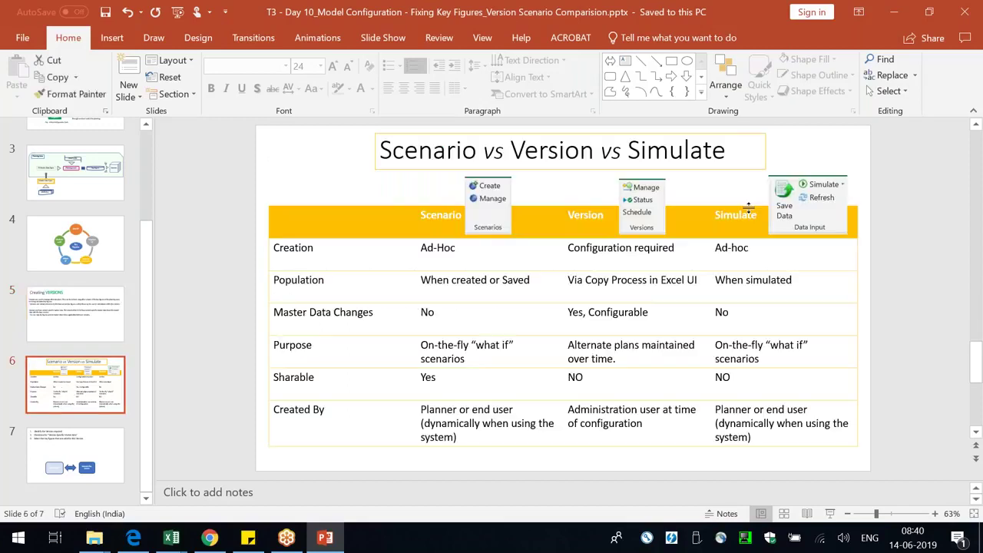
click(829, 513)
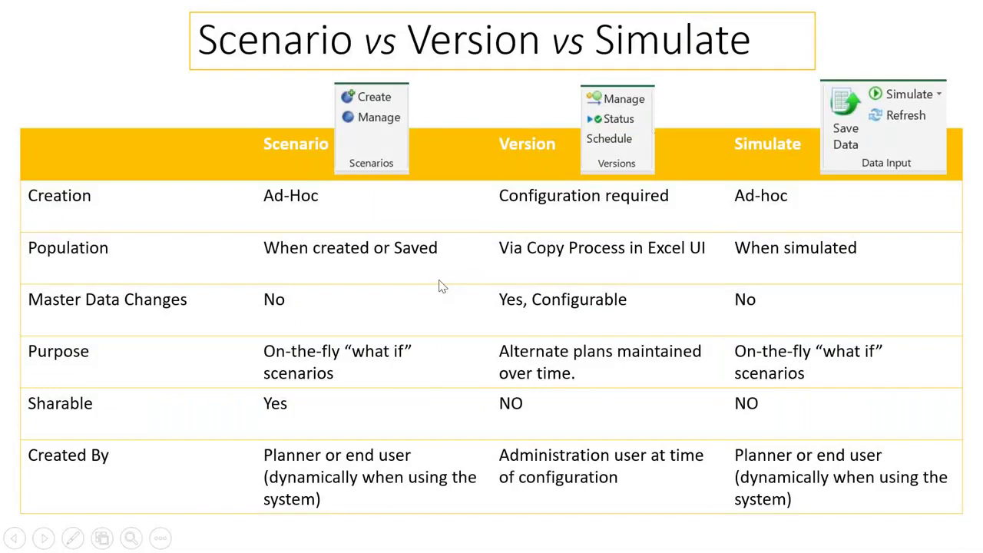
key(Escape)
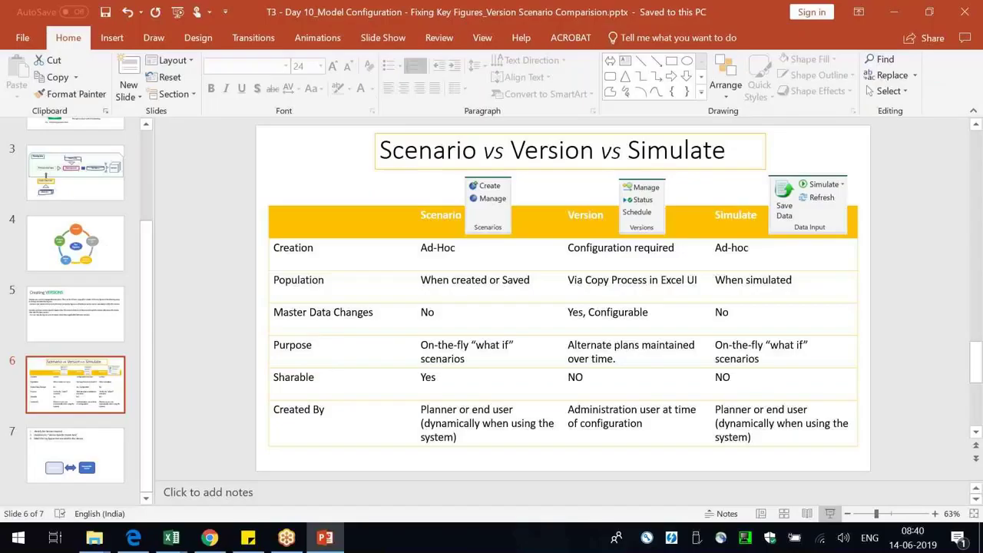
- Close the PowerPoint presentation and minimize the IBP Configuration browser window and the Maintenace Planning workbook
click(979, 35)
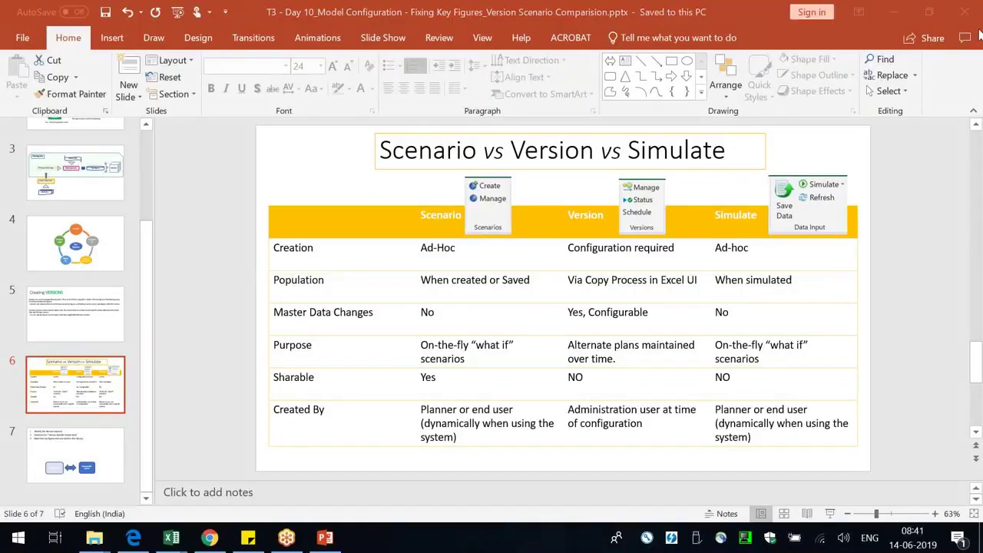
click(965, 12)
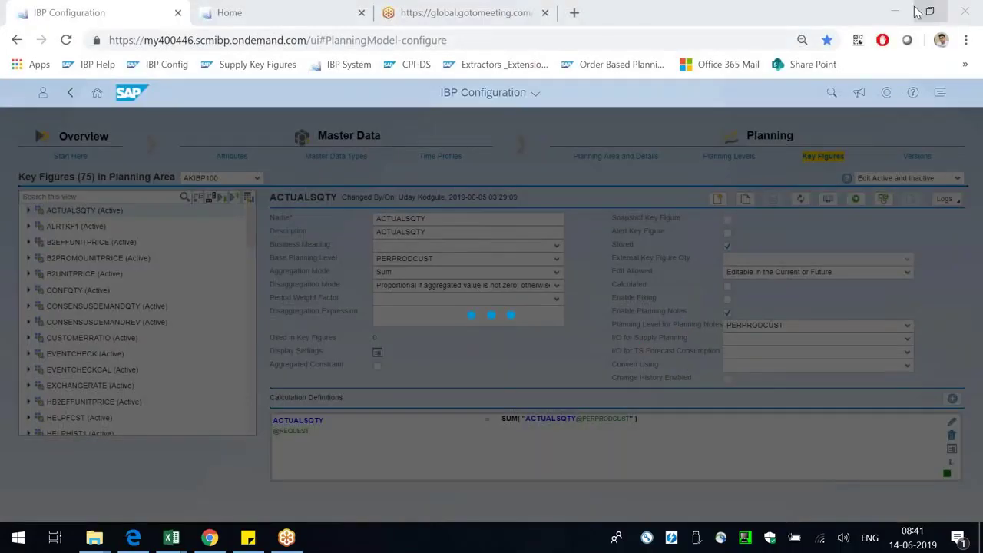
click(896, 11)
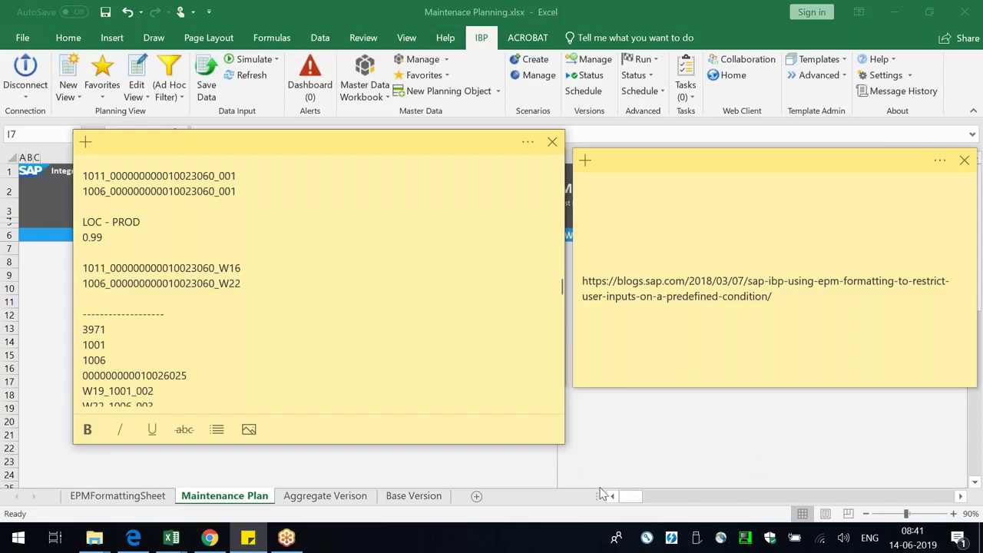
click(660, 465)
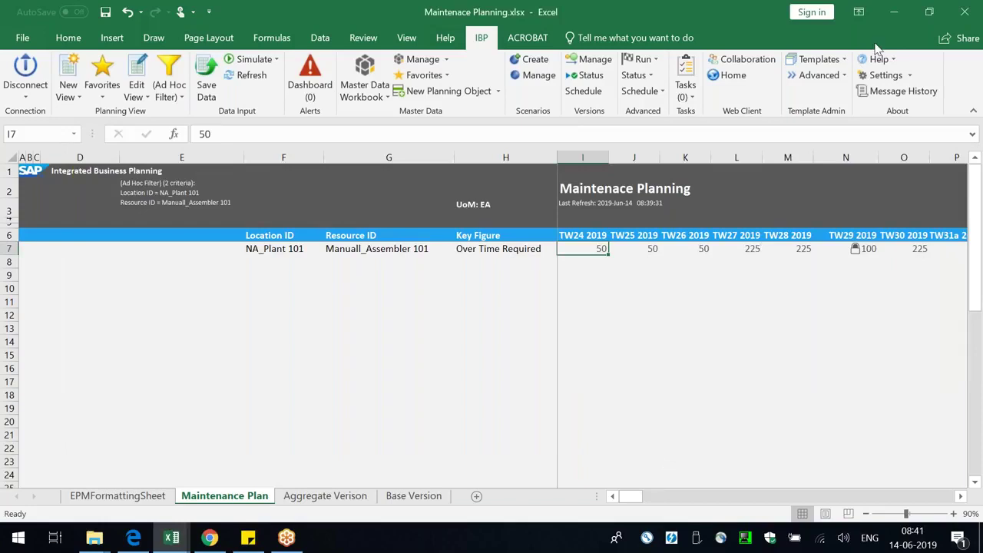
click(886, 14)
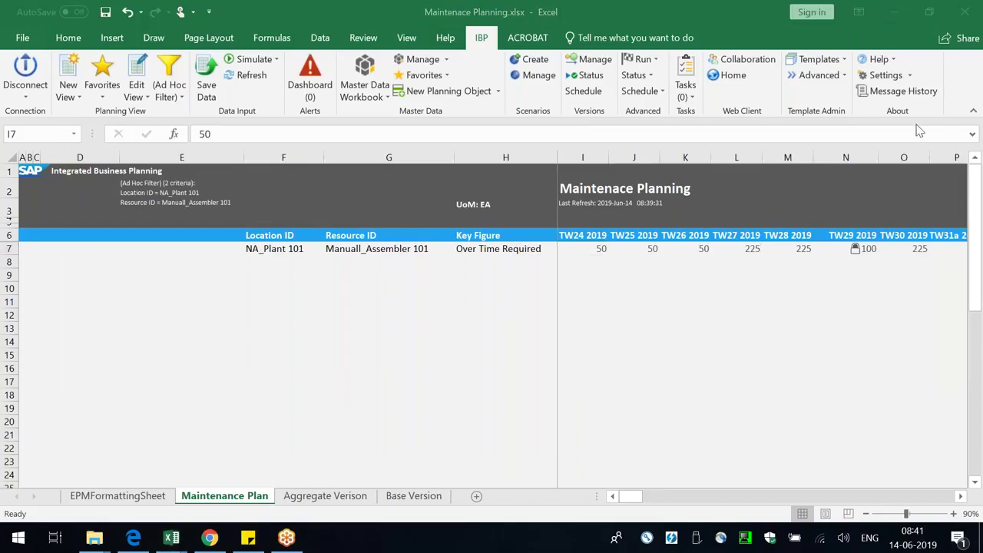